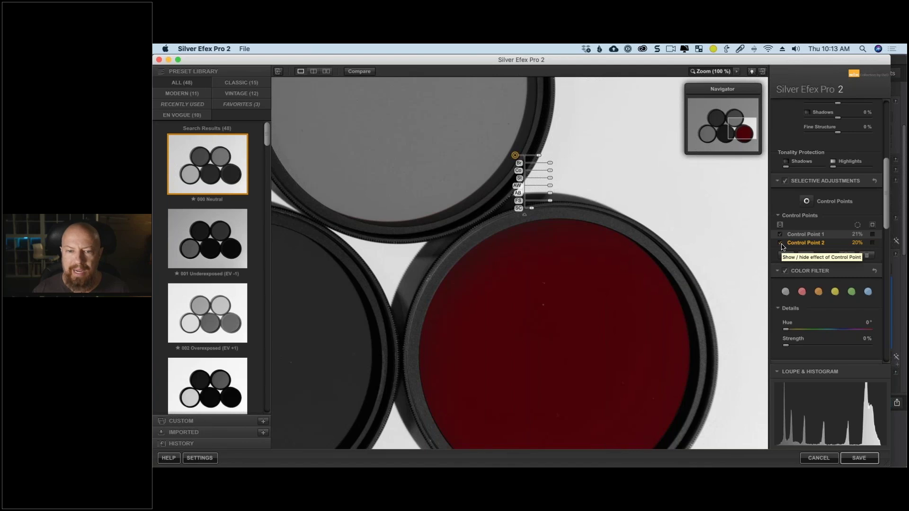
Disable Control Point 2 and compare the normal image with Control Point 1's mask over the red filter
left_click(781, 245)
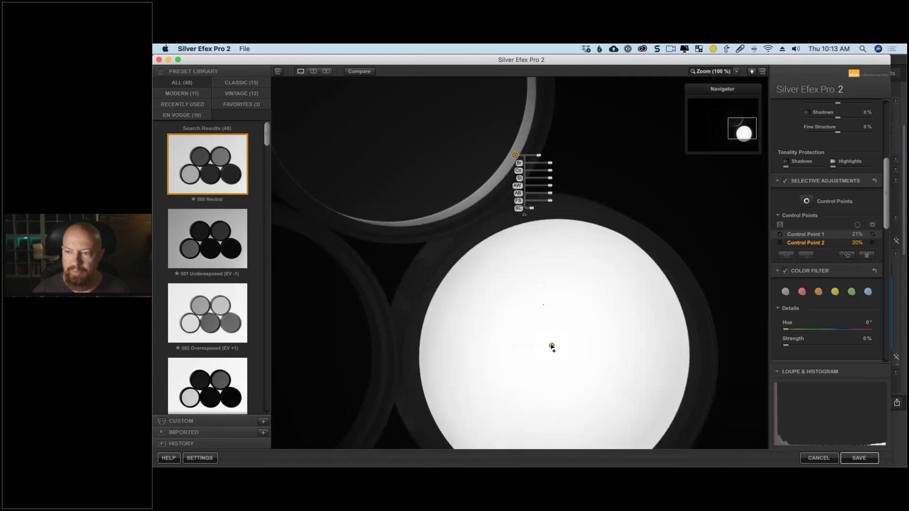
left_click(551, 346)
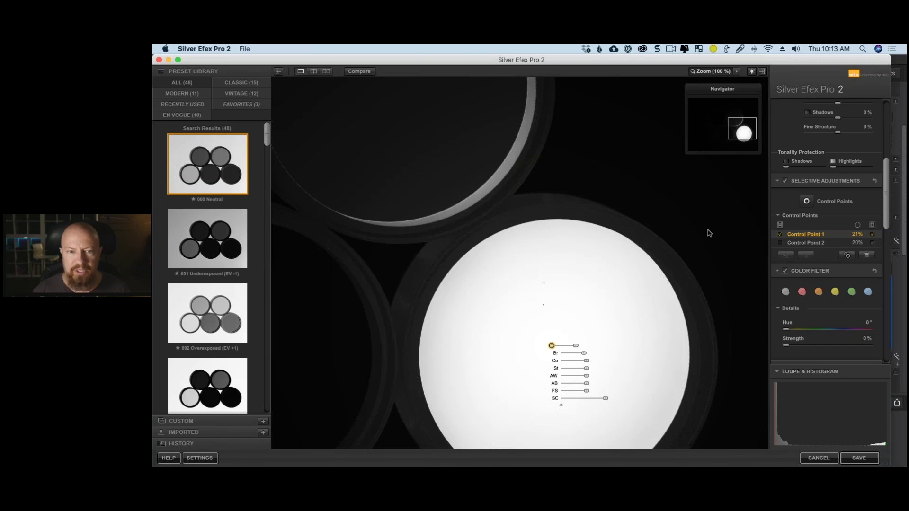
left_click(516, 157)
left_click(848, 234)
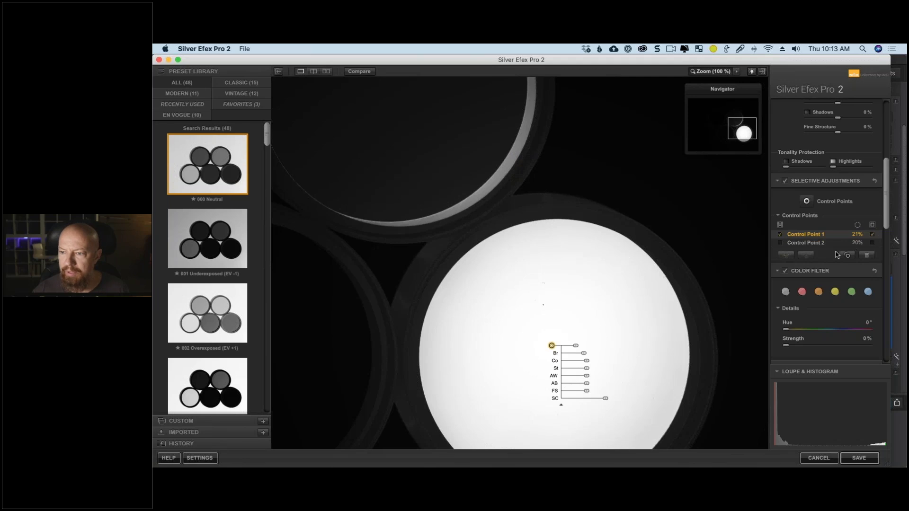
left_click(810, 243)
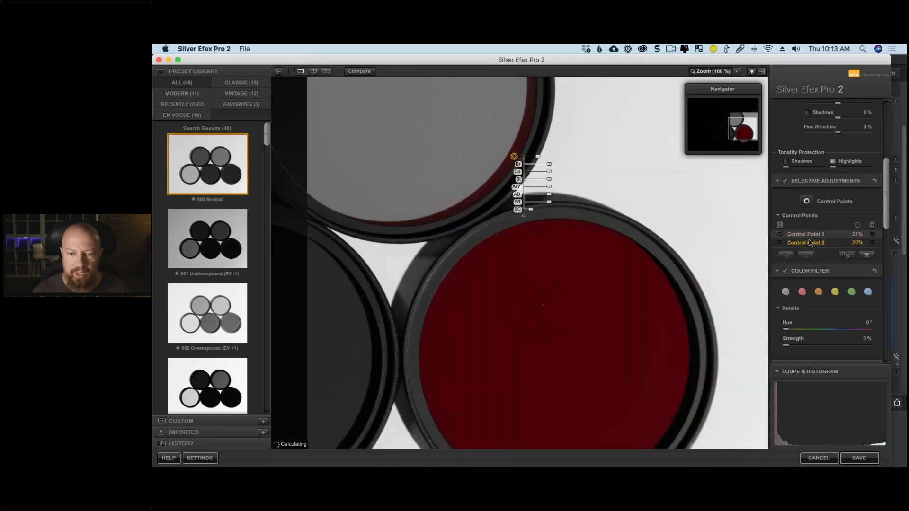
left_click(807, 234)
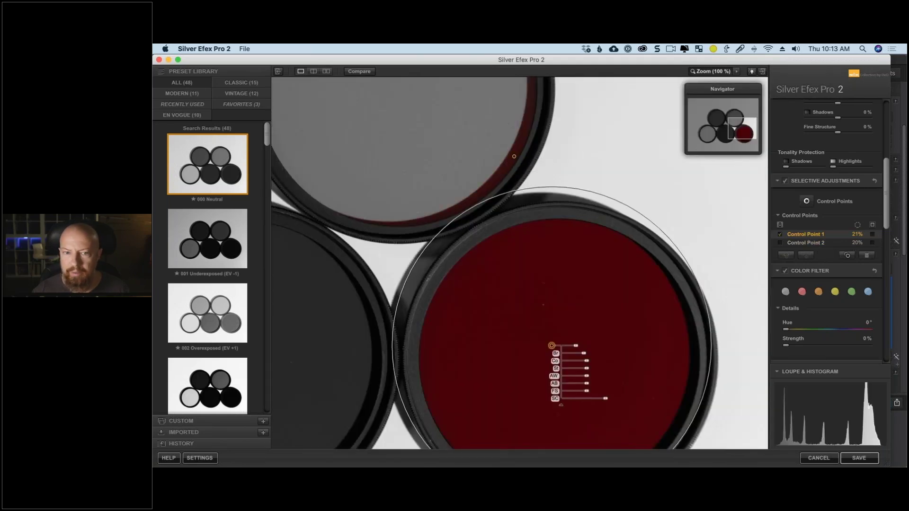
left_click(873, 235)
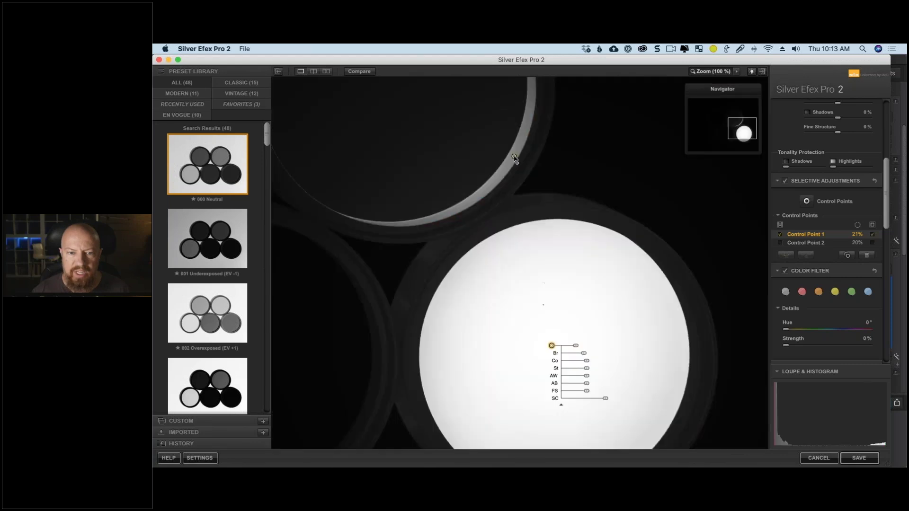
Replace Control Point 2 with a new control point on the lower-right inner rim of the upper filter
left_click(514, 158)
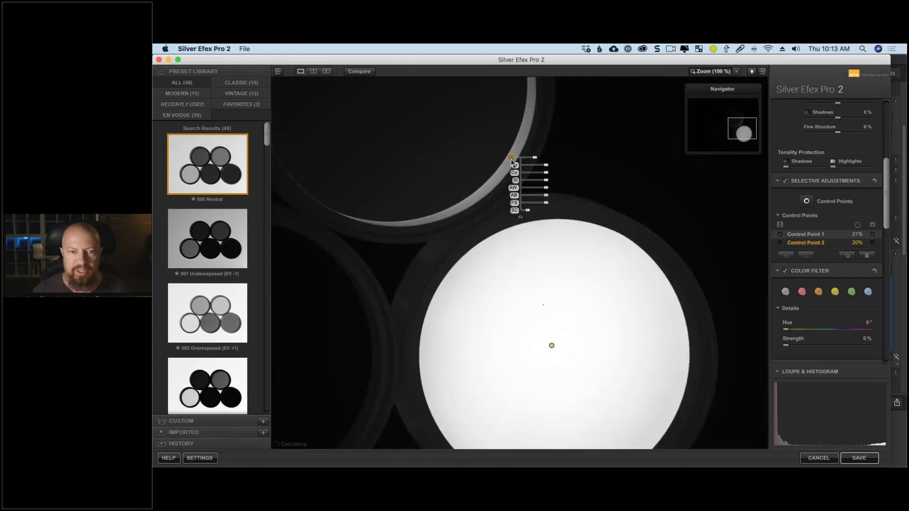
key("Delete")
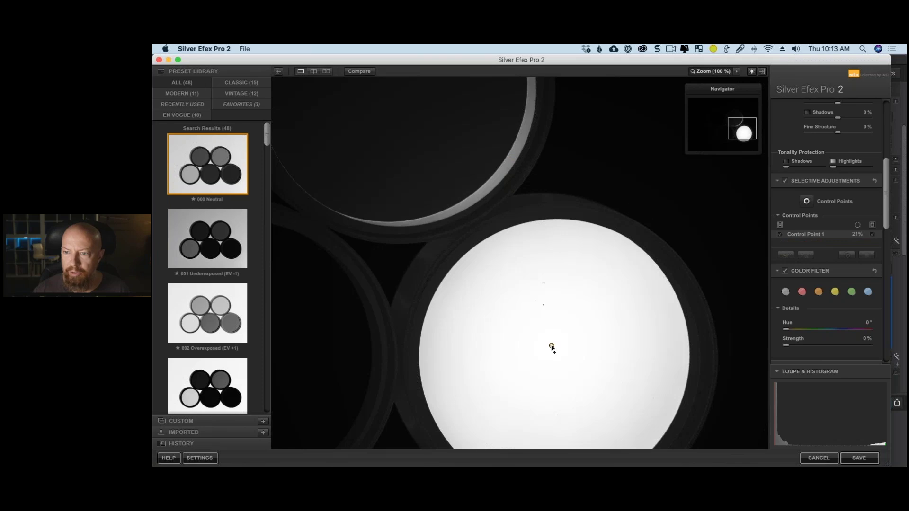
left_click(552, 347)
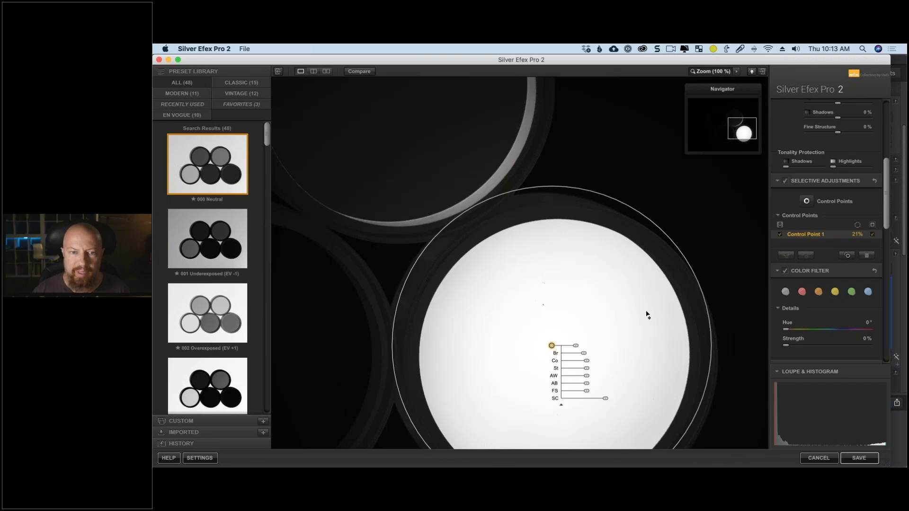
left_click(806, 201)
left_click(505, 170)
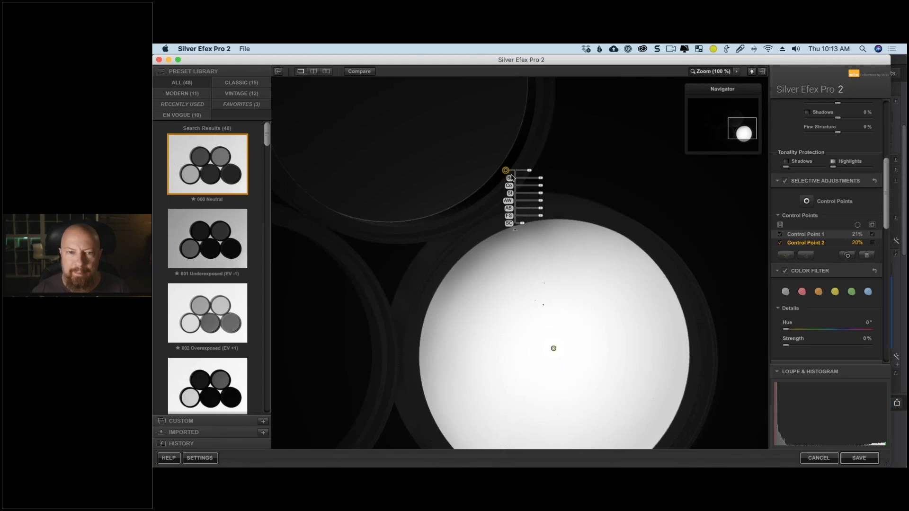
mouse_move(506, 170)
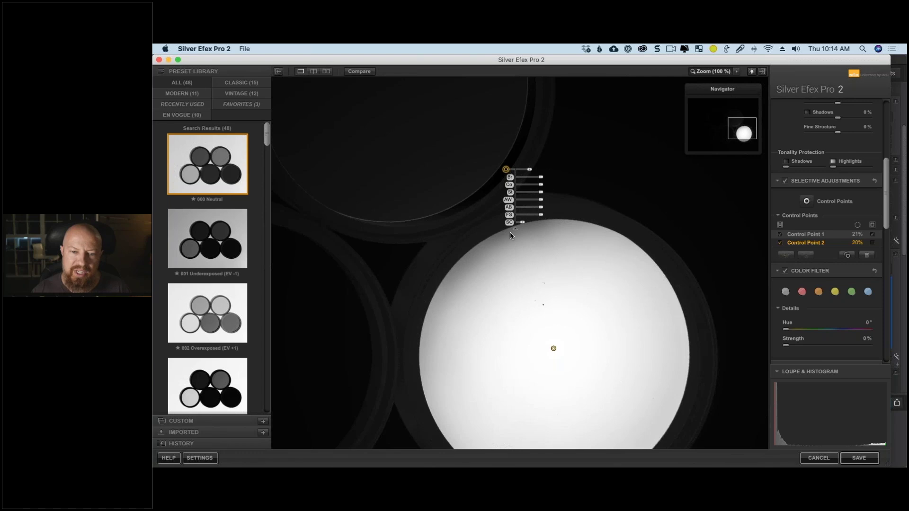
Move Control Point 1 from the centre of the red filter toward its upper-left edge
left_click(553, 349)
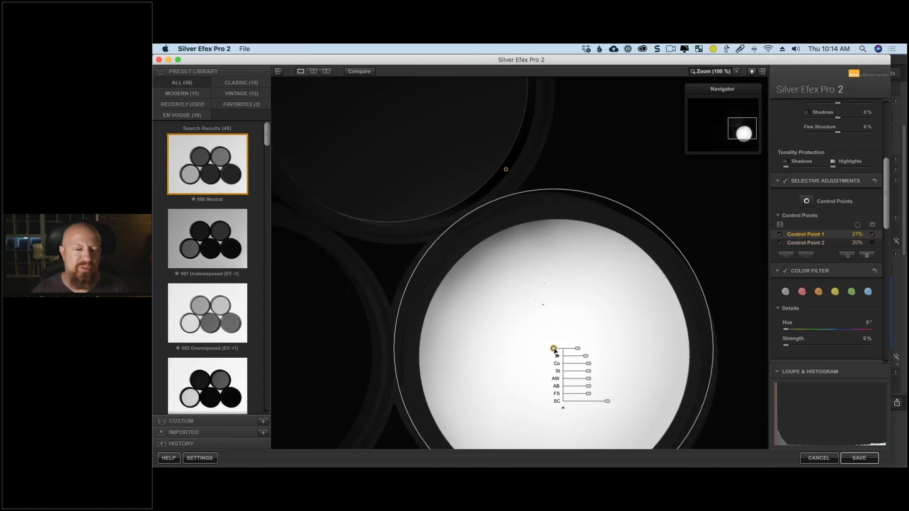
left_click(506, 168)
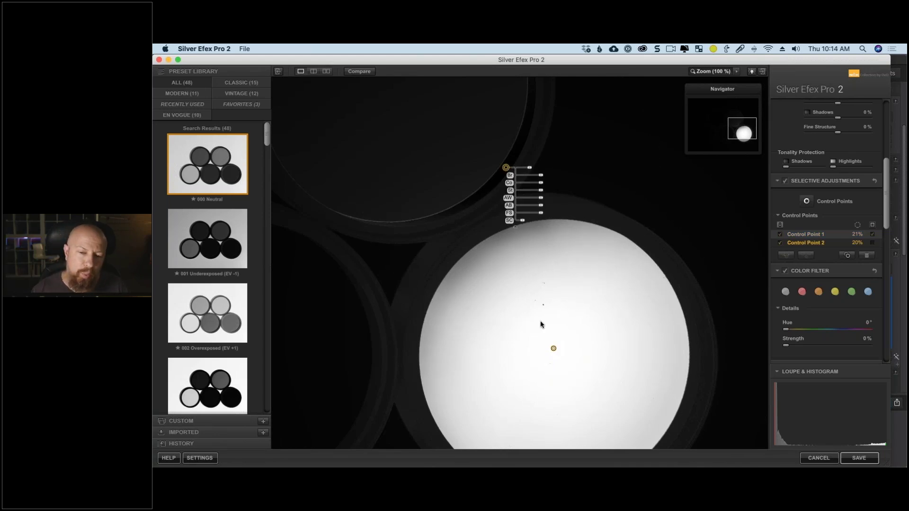
left_click(553, 348)
left_click_drag(553, 349, 517, 278)
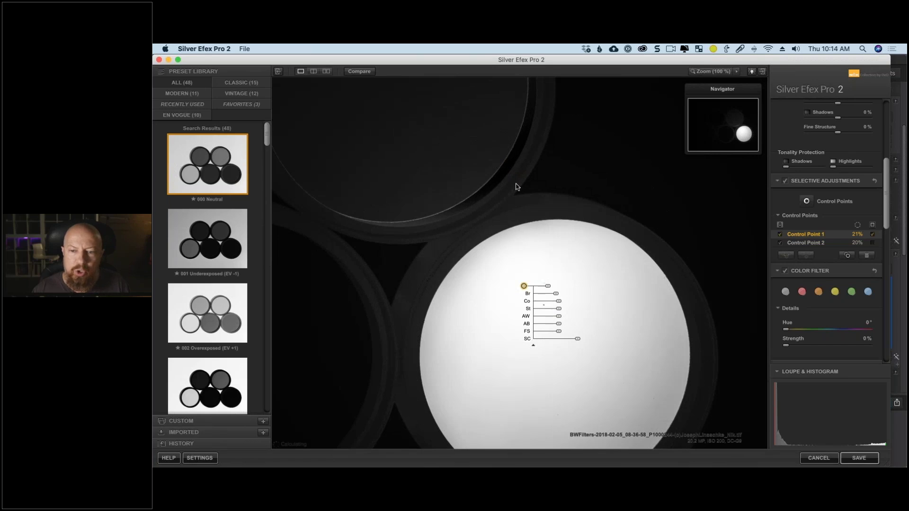
Show the whole image and duplicate the rim's control point a little up and to the left of the original
key("space")
left_click(632, 250)
left_click_drag(631, 250, 618, 240, "alt")
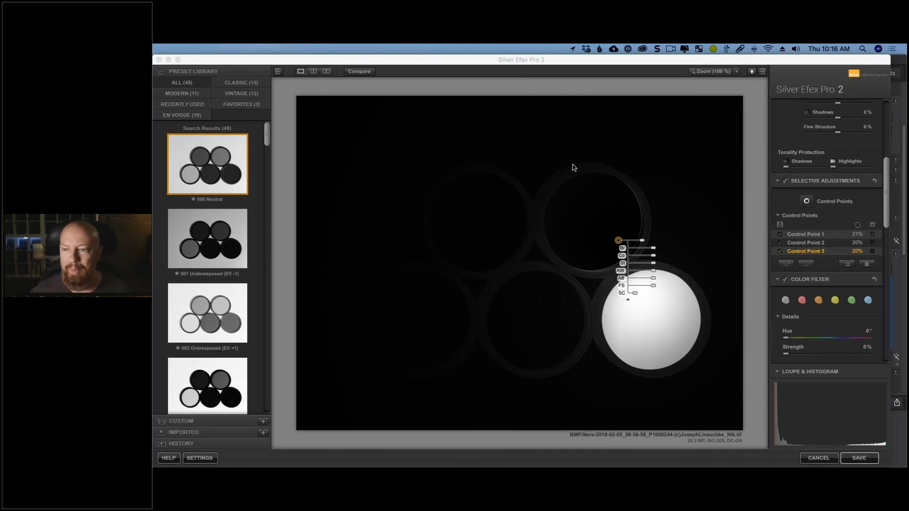
Discard the Silver Efex Pro edits of the filters and open the taxi photo _1055588.RW2 in DxO PhotoLab
left_click(824, 459)
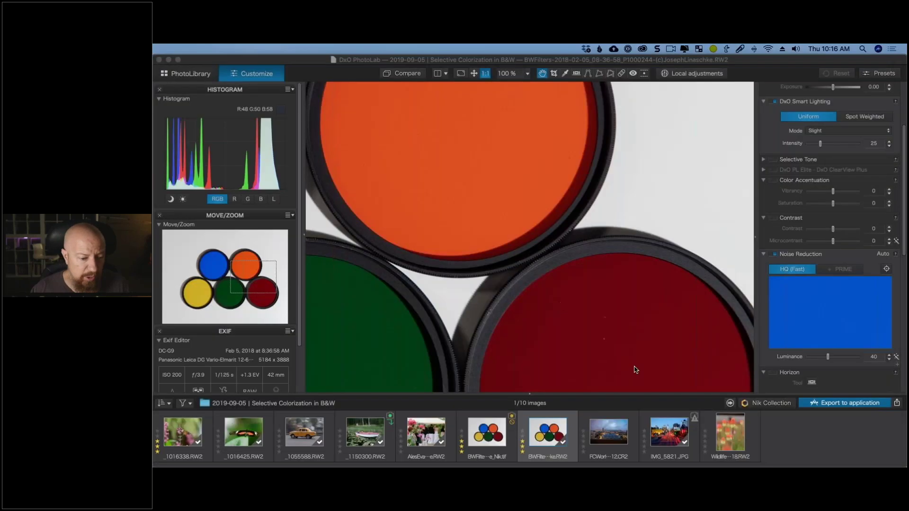
left_click(300, 433)
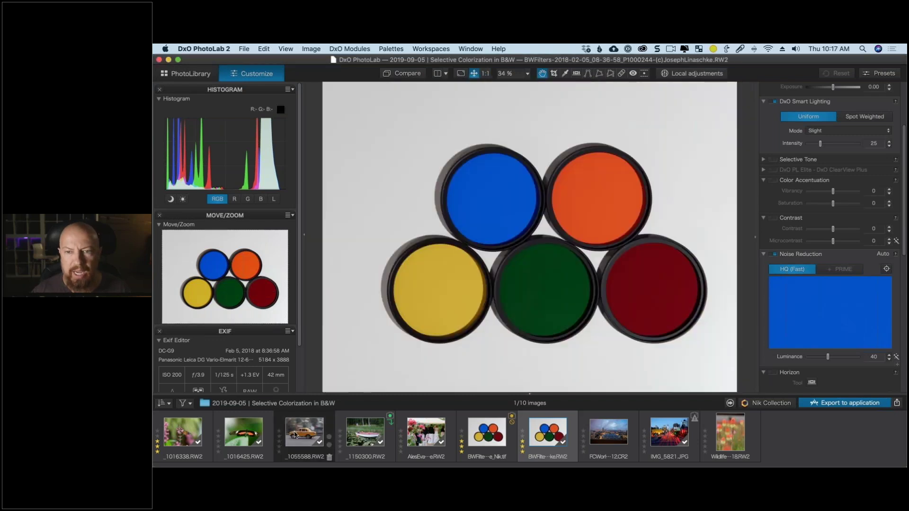
left_click(302, 434)
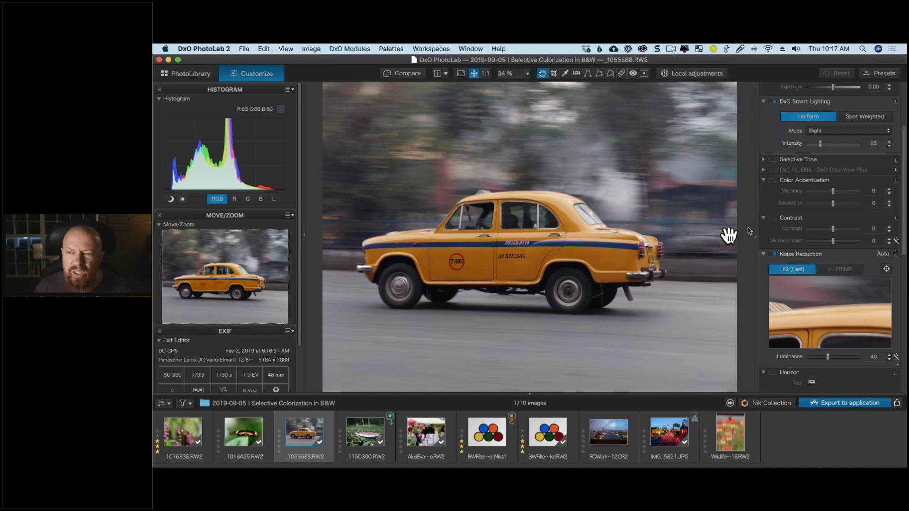
Enable Color Accentuation for the taxi photo and set Saturation to 35
scroll(758, 229, "up", 3)
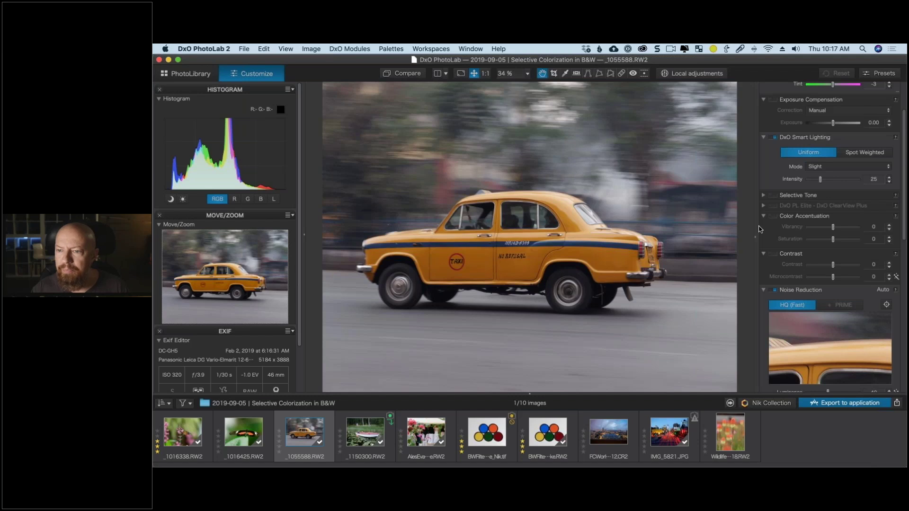
scroll(794, 230, "up", 5)
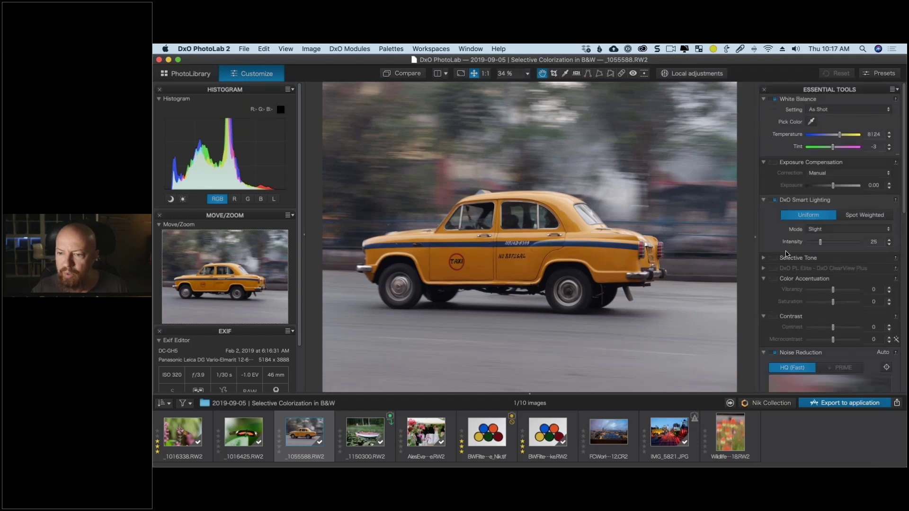
scroll(777, 265, "down", 2)
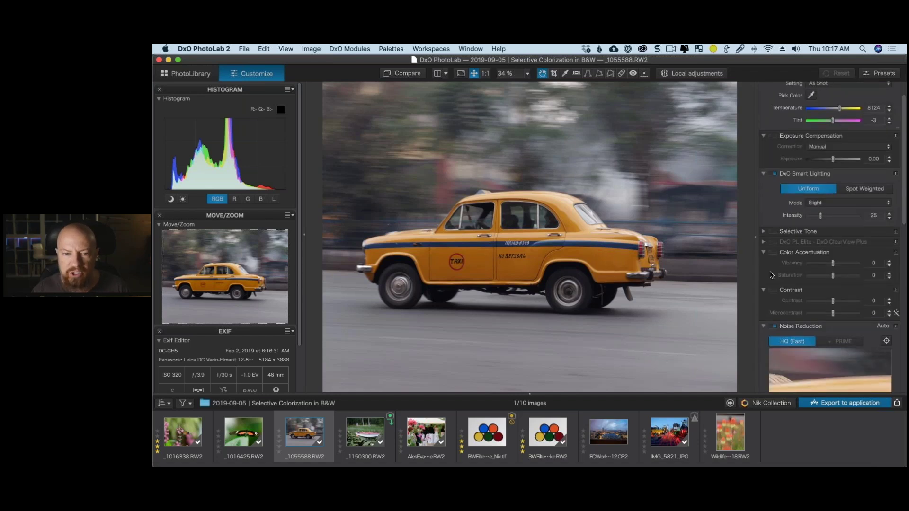
left_click(774, 252)
left_click_drag(832, 275, 841, 279)
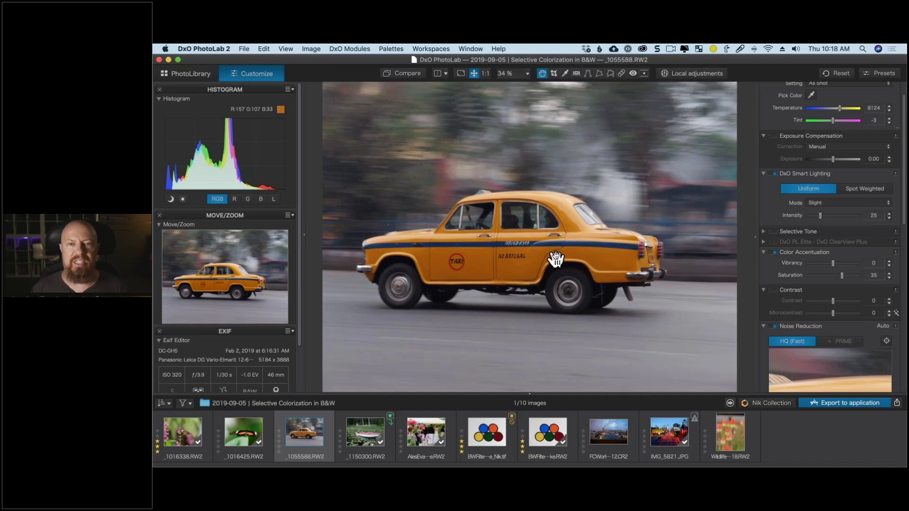
Send the taxi photo to Silver Efex Pro 2 through the Nik Collection and make its window slightly narrower
left_click(768, 403)
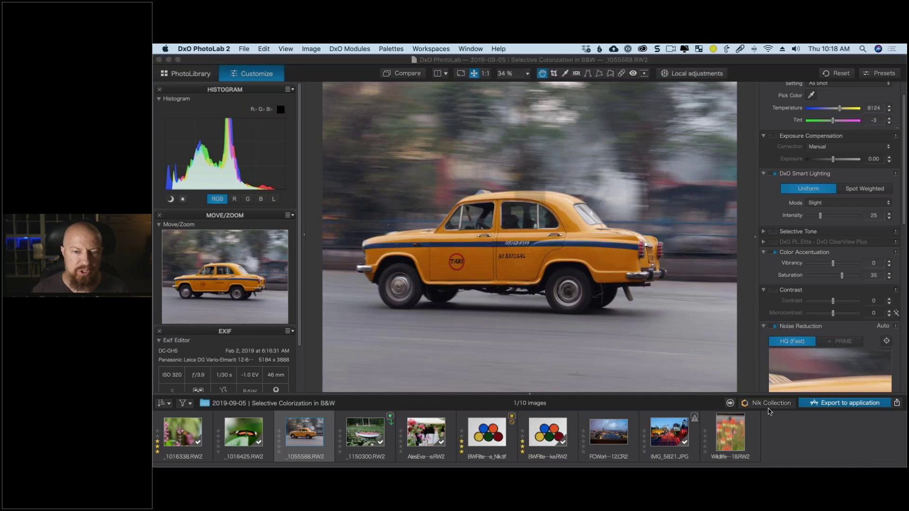
left_click(550, 225)
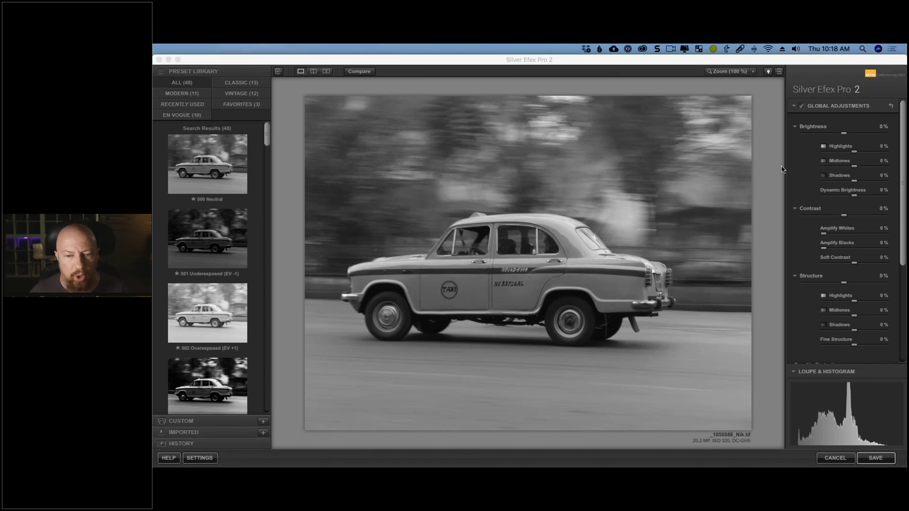
left_click(905, 284)
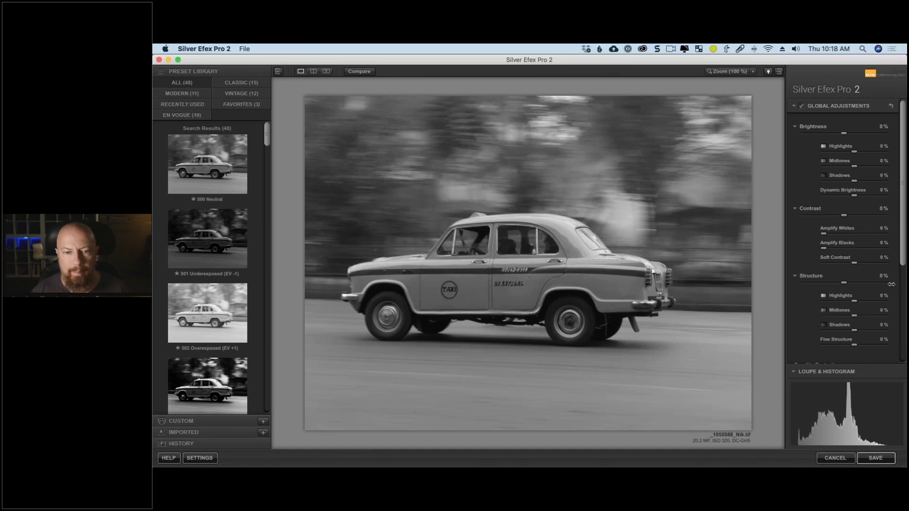
left_click_drag(891, 284, 872, 284)
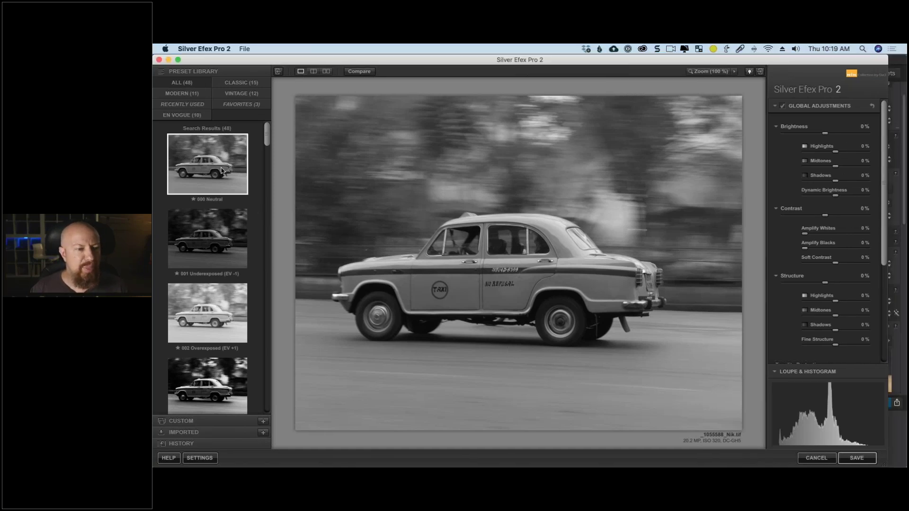
Using the 000 Neutral preset, add a control point on the taxi's front door with Selective Colorization at maximum
left_click(222, 171)
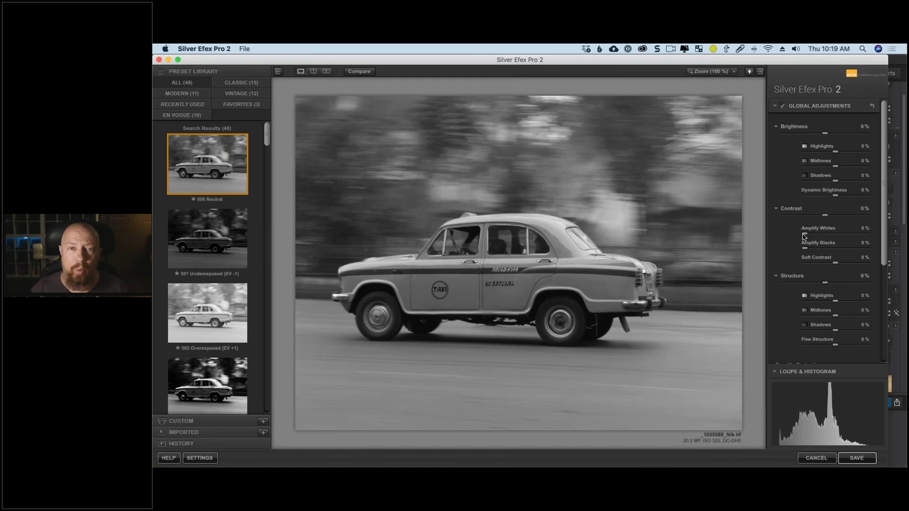
scroll(884, 128, "down", 5)
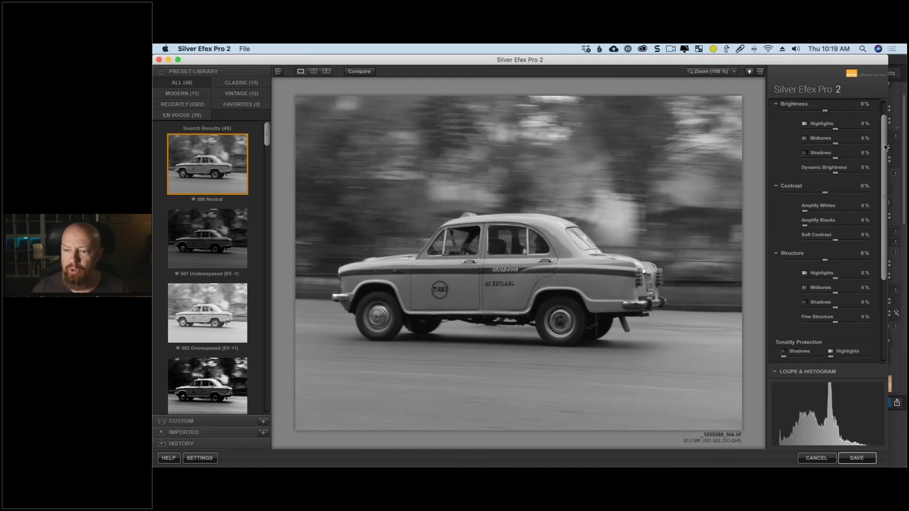
left_click(803, 259)
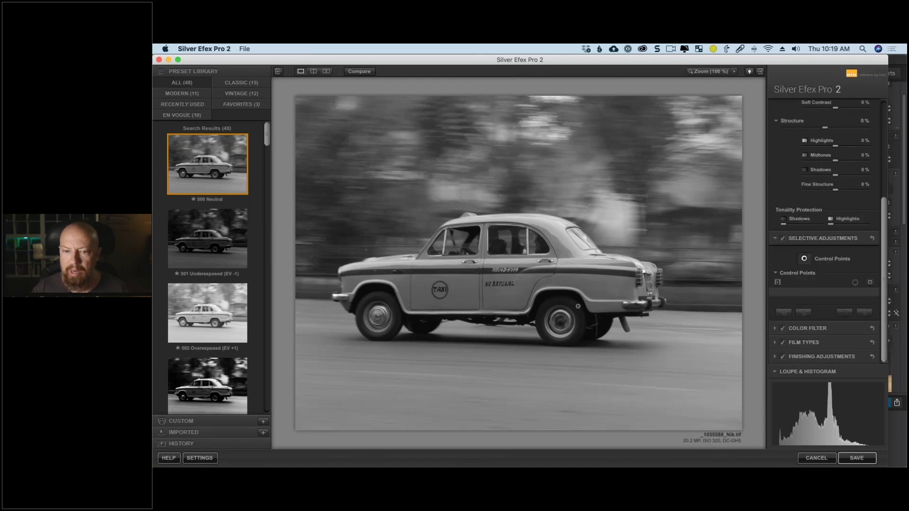
left_click(464, 284)
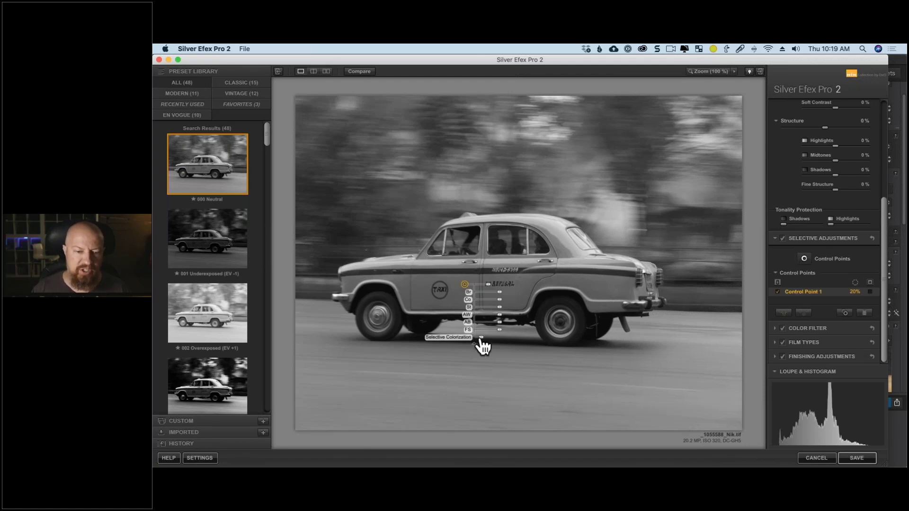
left_click_drag(483, 347, 596, 349)
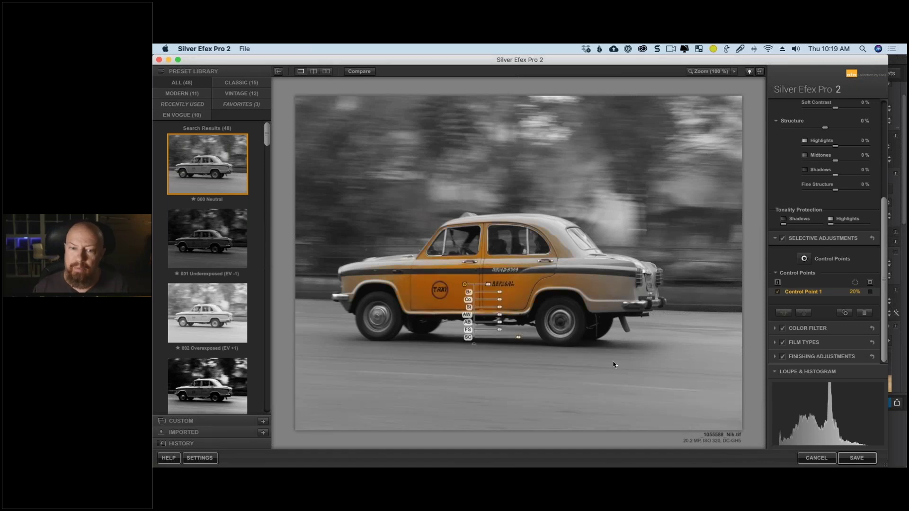
Check the mask of the taxi door's control point and enlarge its area of effect to 22%
left_click(870, 292)
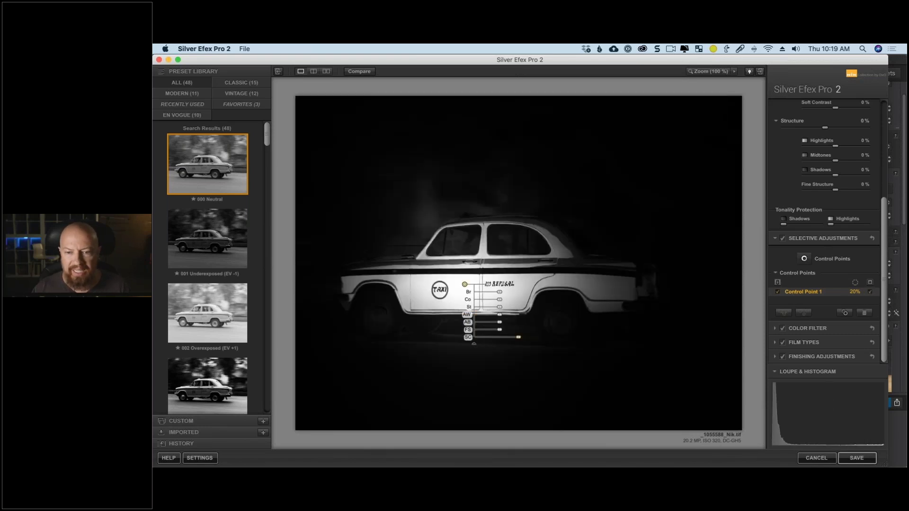
left_click(870, 292)
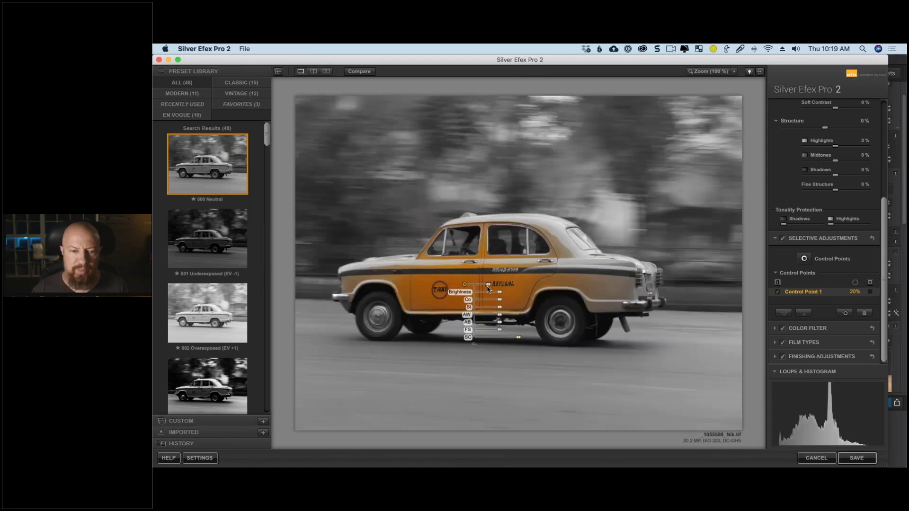
left_click_drag(490, 286, 491, 289)
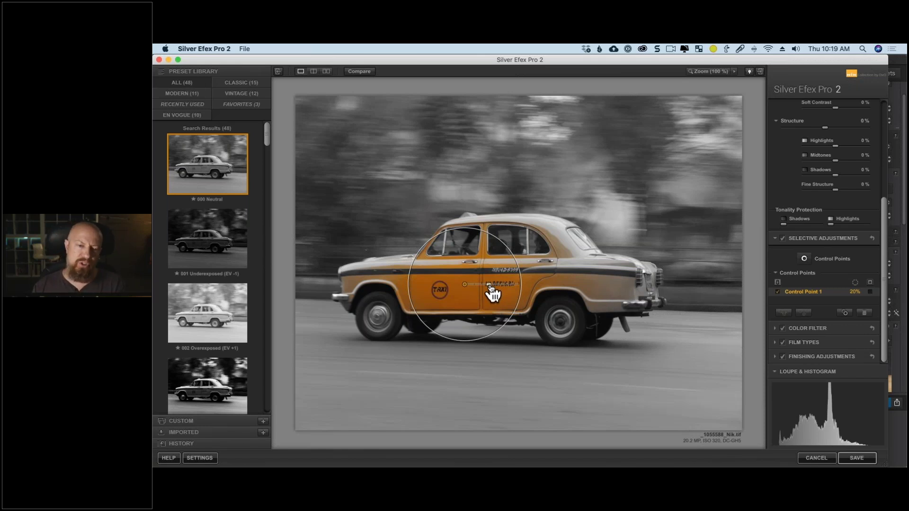
left_click_drag(491, 287, 490, 289)
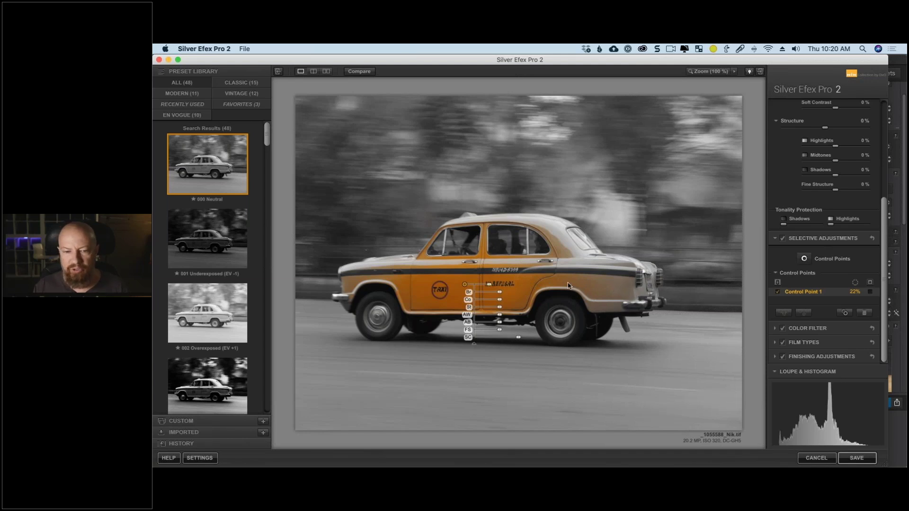
Move the taxi's control point to the lower rear door, enlarge its area of effect to 66% and show its mask
left_click_drag(491, 287, 538, 299)
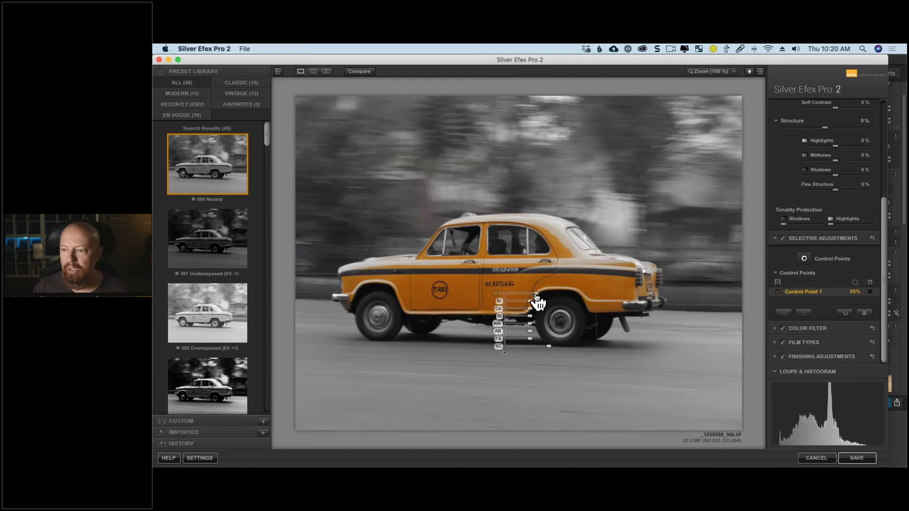
left_click(845, 313)
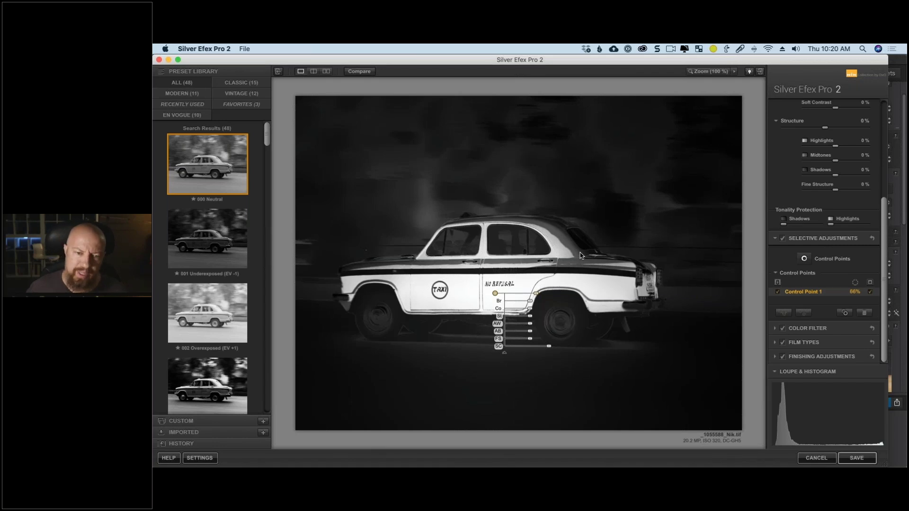
key("super+Tab")
key("super+Tab")
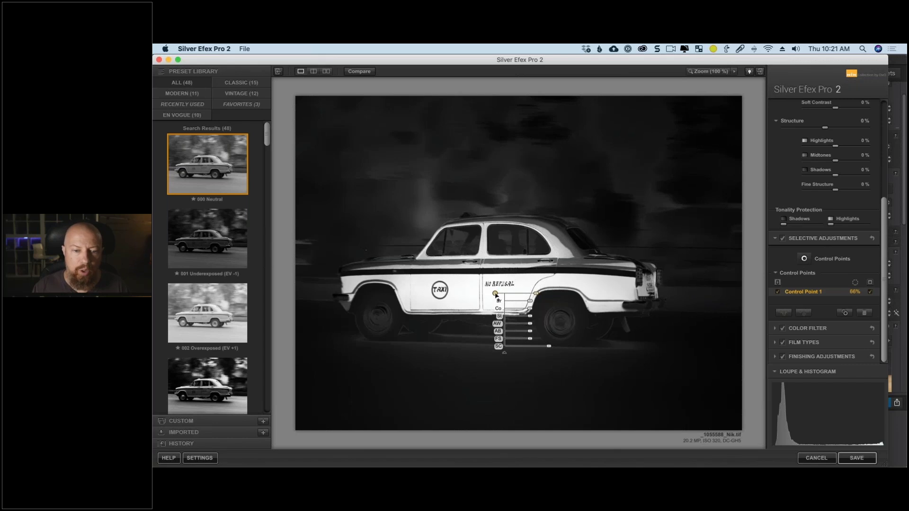
Duplicate the control point twice onto the taxi's rear roof pillar, each with a 25% area of effect, and hide the masks
left_click_drag(496, 294, 585, 251)
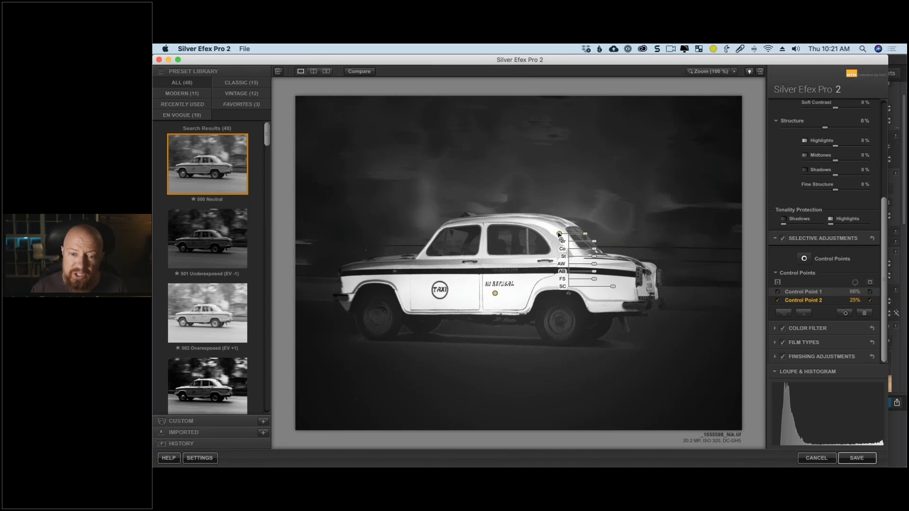
left_click_drag(559, 234, 556, 245)
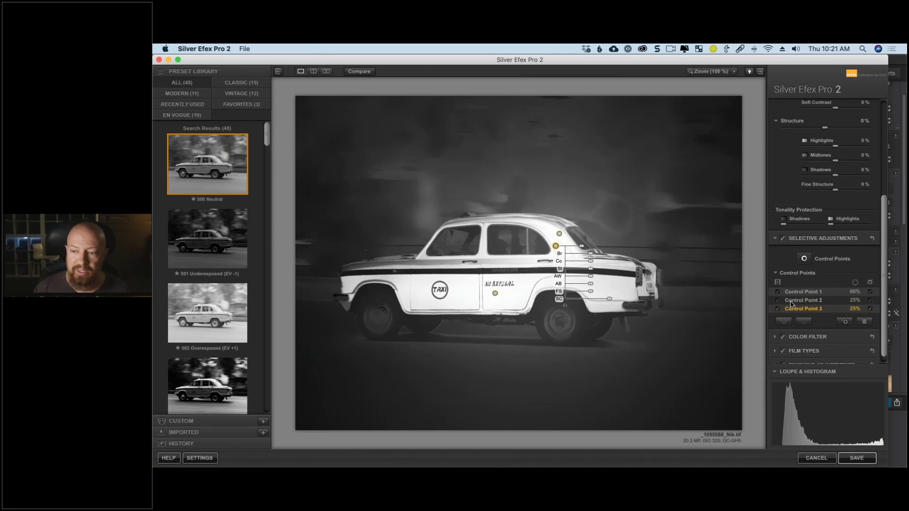
left_click(868, 301)
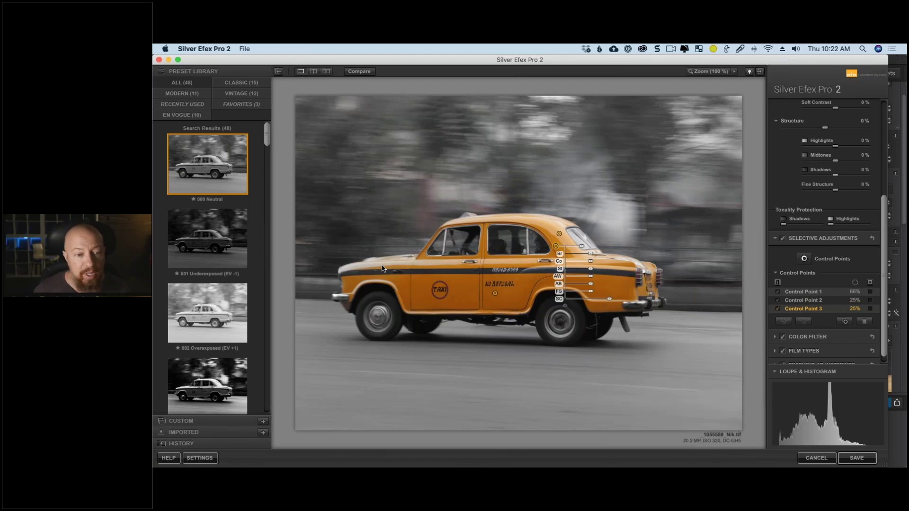
Duplicate the rear door's control point onto the taxi's hood with a 30% area of effect
left_click(494, 293)
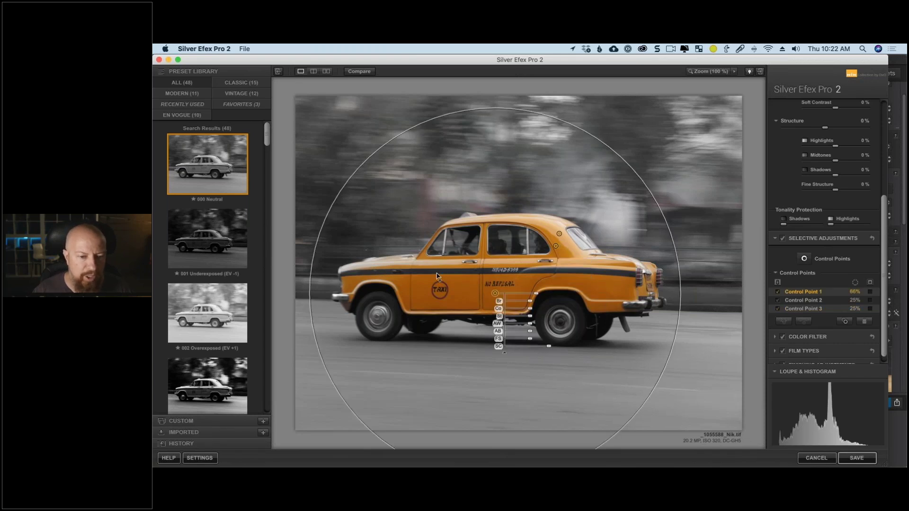
key("super+c")
key("super+v")
mouse_move(374, 268)
left_mouse_down()
mouse_move(410, 270)
mouse_move(375, 268)
left_mouse_up()
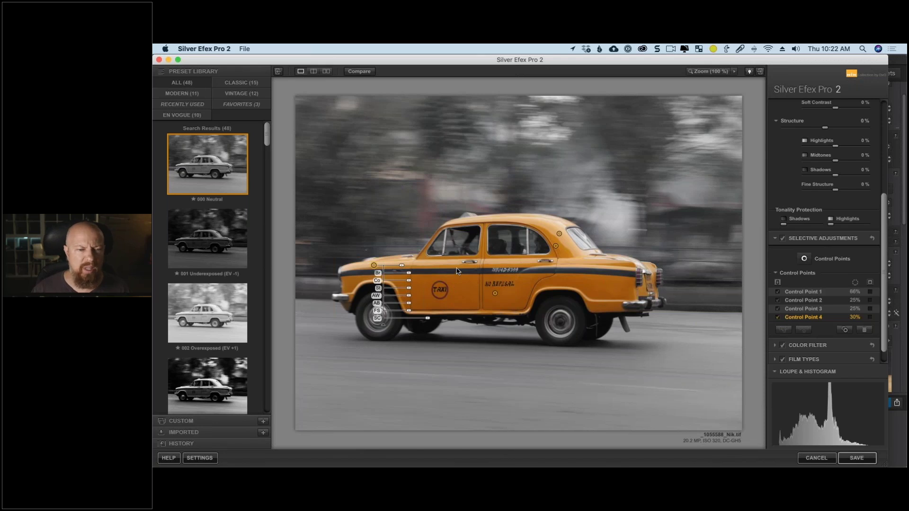
Compare with the original photo in DxO PhotoLab and duplicate a control point onto the taxi's side stripe with a 46% area of effect
key("super+Tab")
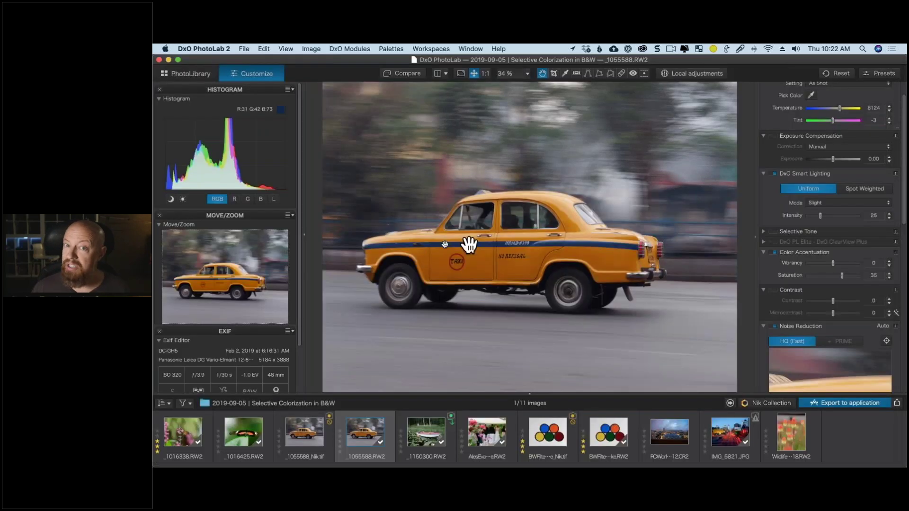
key("super+Tab")
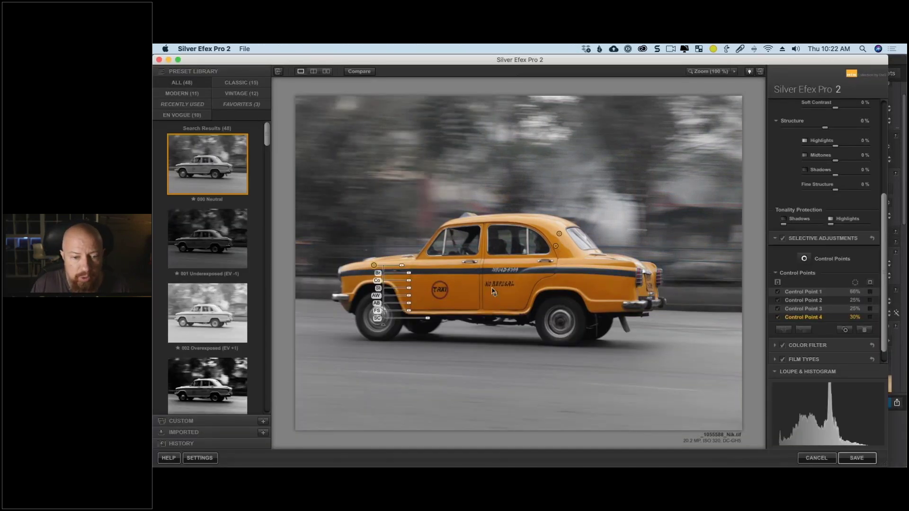
left_click_drag(495, 294, 508, 273)
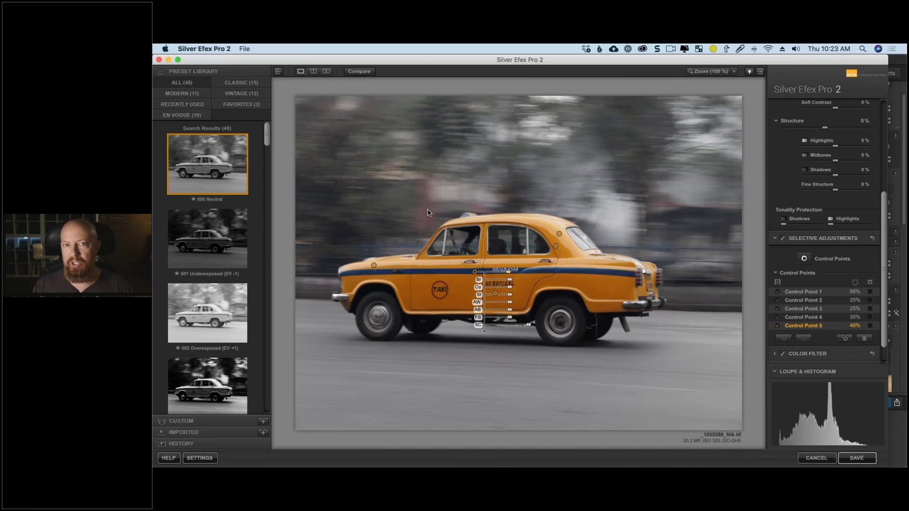
Group Control Points 1 through 5 into a single control point group
left_click(803, 258)
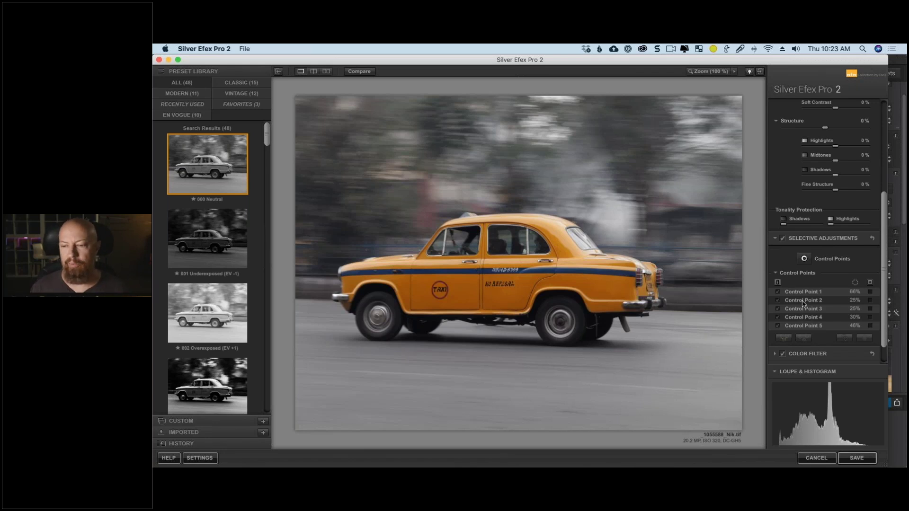
scroll(803, 304, "down", 2)
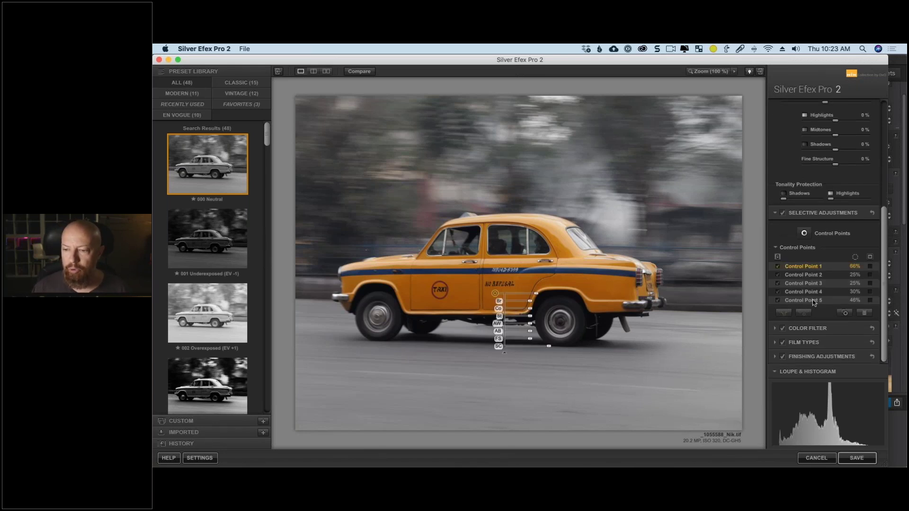
left_click(812, 301, "shift")
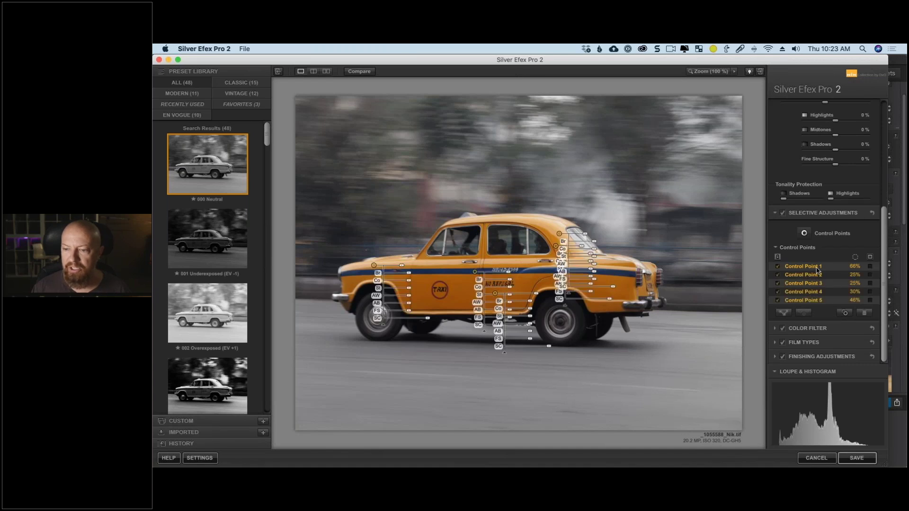
left_click(785, 313)
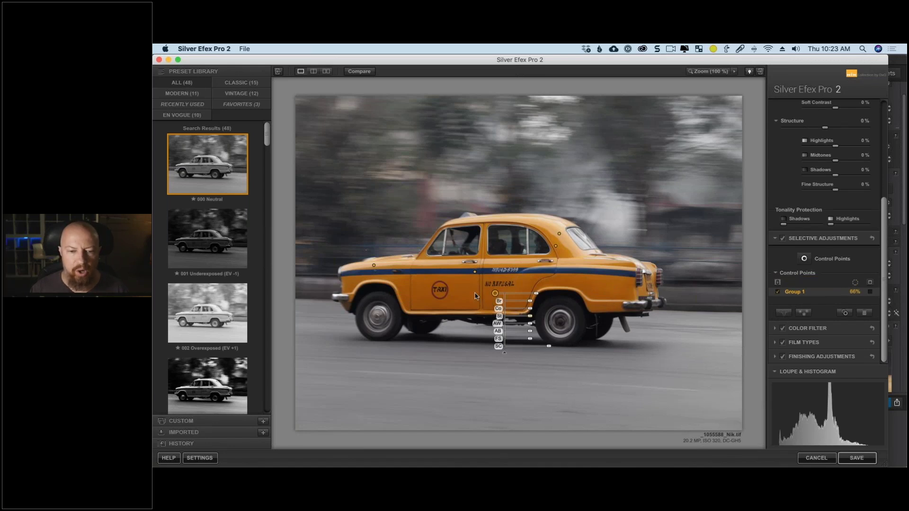
Check the areas of effect of the grouped points on the rear pillar and the group's Selective Colorization setting
left_click(556, 248)
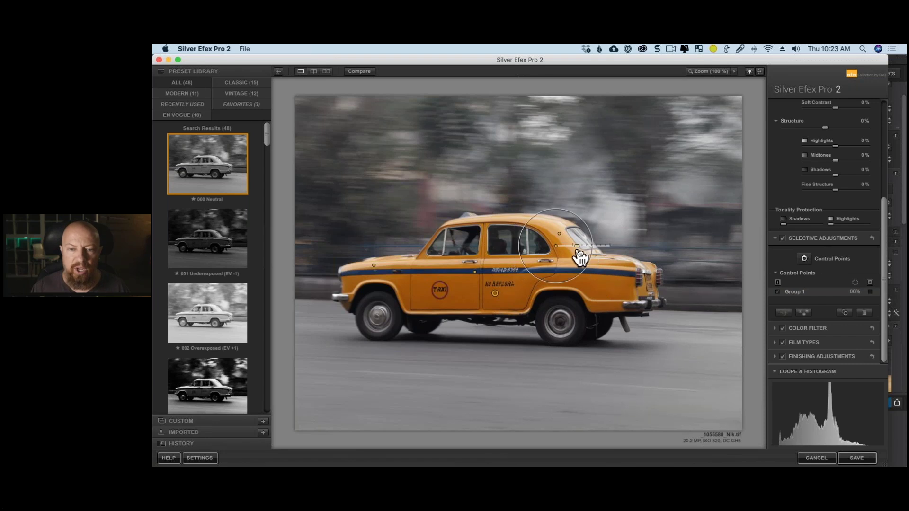
left_click_drag(559, 235, 590, 242)
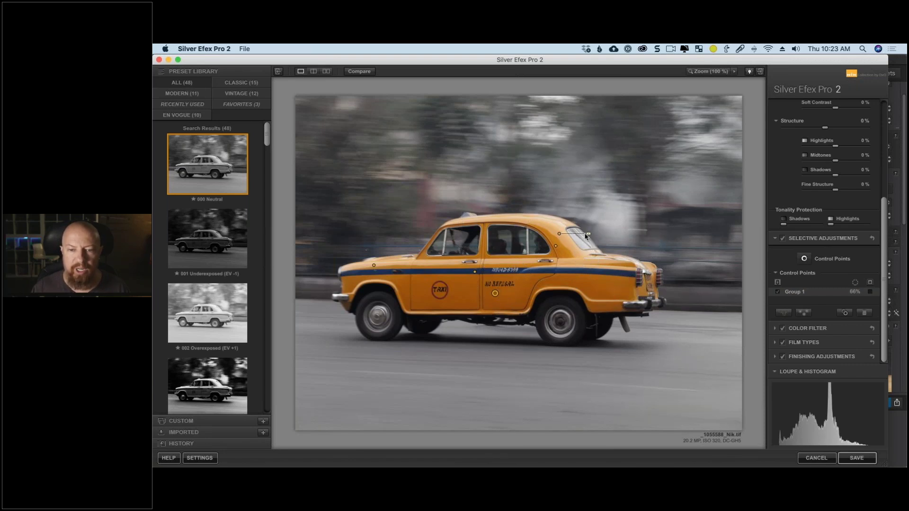
left_click(588, 236)
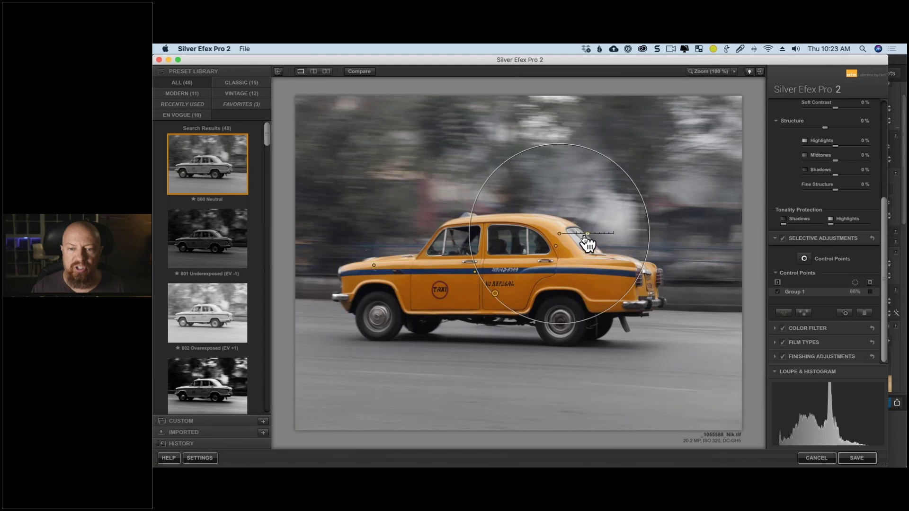
left_click(495, 293)
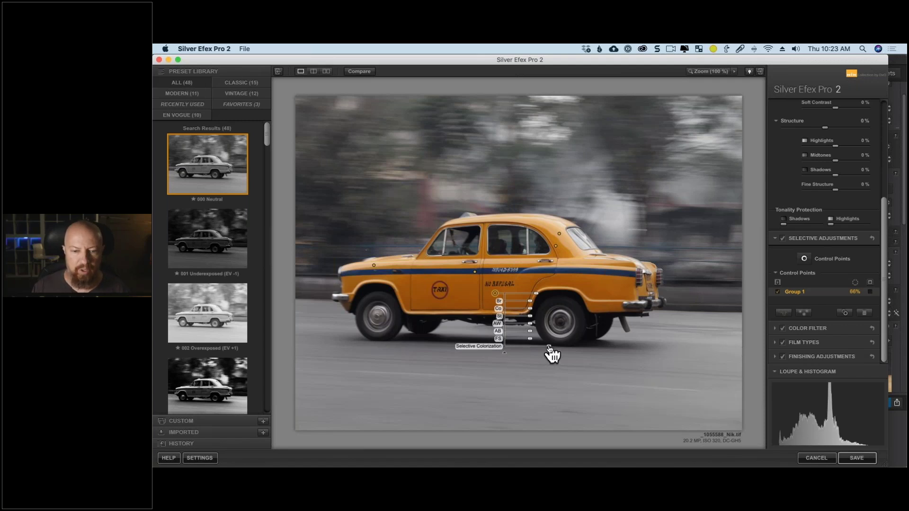
mouse_move(549, 348)
left_mouse_down()
mouse_move(513, 348)
mouse_move(558, 349)
left_mouse_up()
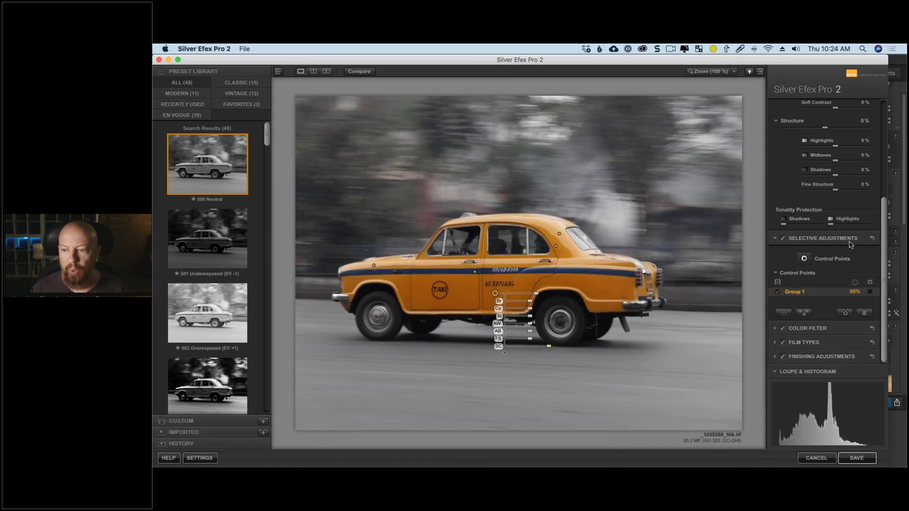
Add a control point with a 20% area of effect on the background above the windshield and check its effect on and off
left_click(803, 258)
left_click(428, 213)
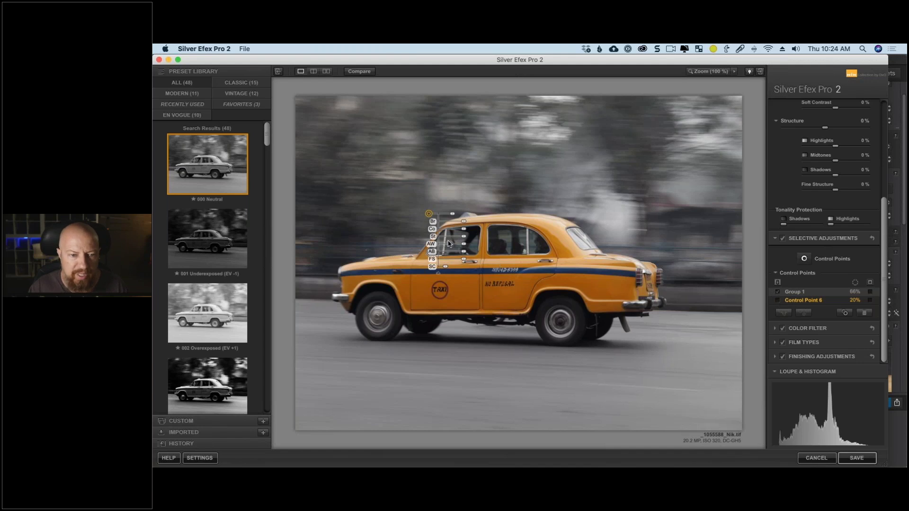
left_click(778, 301)
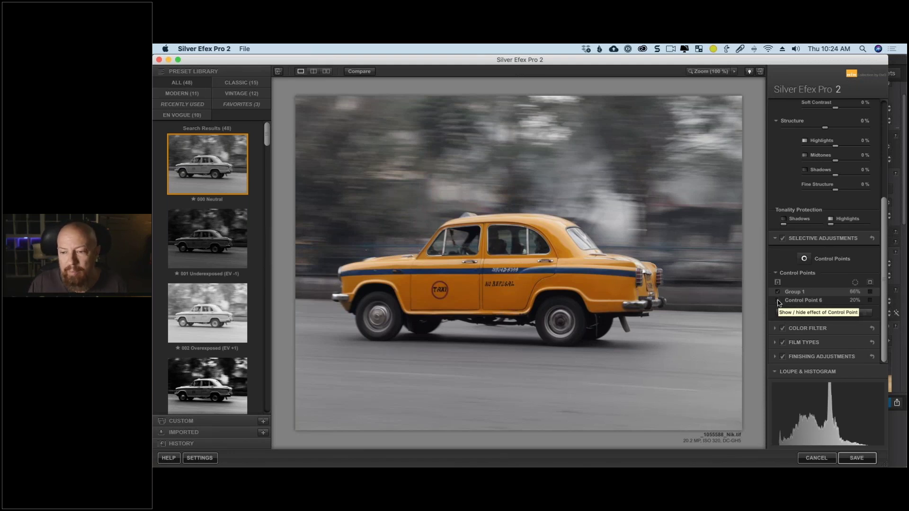
left_click(794, 301)
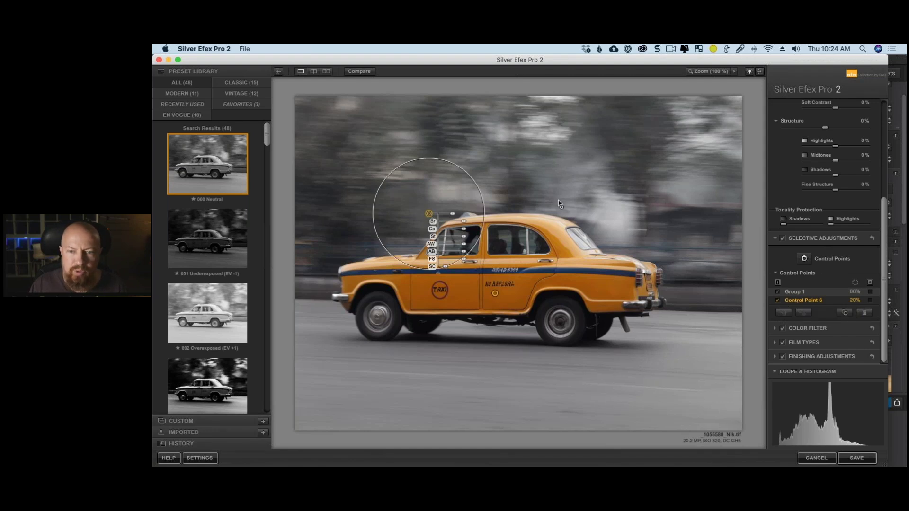
Duplicate the background control point and place the copy on the background above the taxi's trunk
key("super+d")
left_click(632, 201)
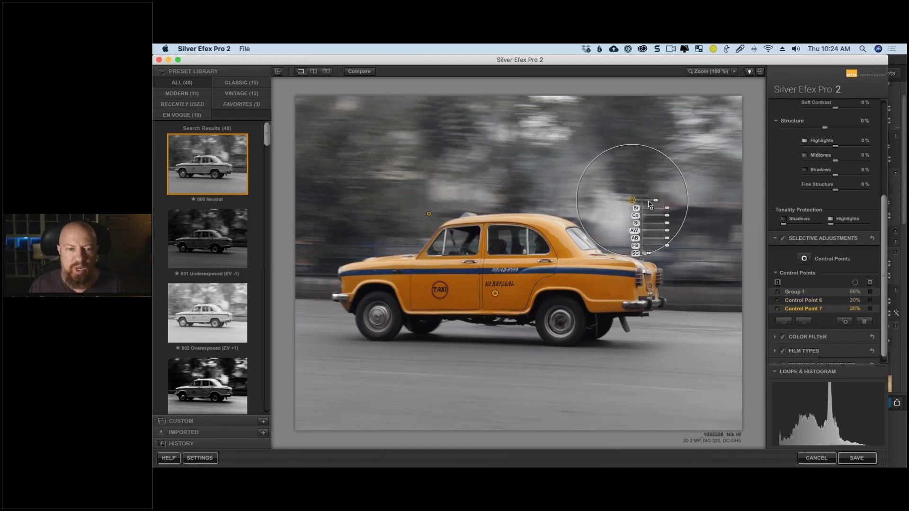
left_click_drag(649, 204, 658, 205)
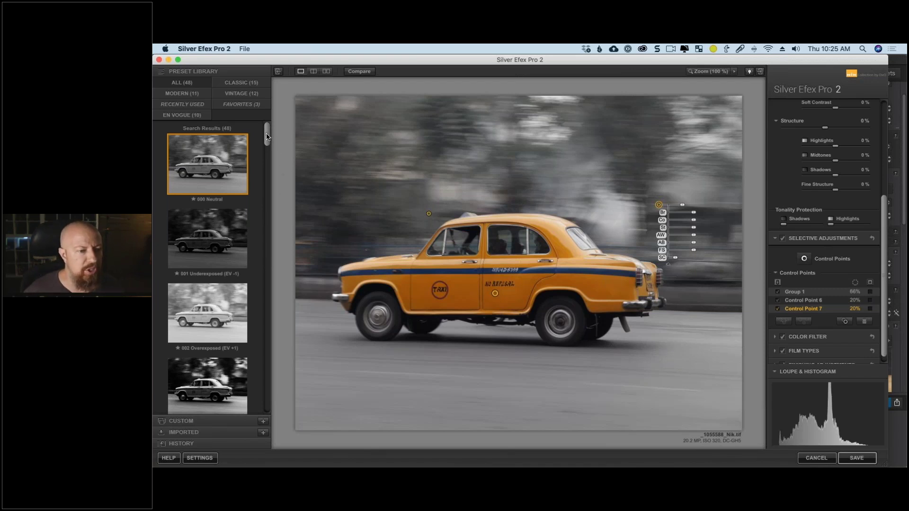
Try the presets 008 High Key 2, 009 Low Key 1, 010 Low Key 2 and 011 Push Process (N +1.5) on the taxi photo
left_click_drag(265, 149, 266, 183)
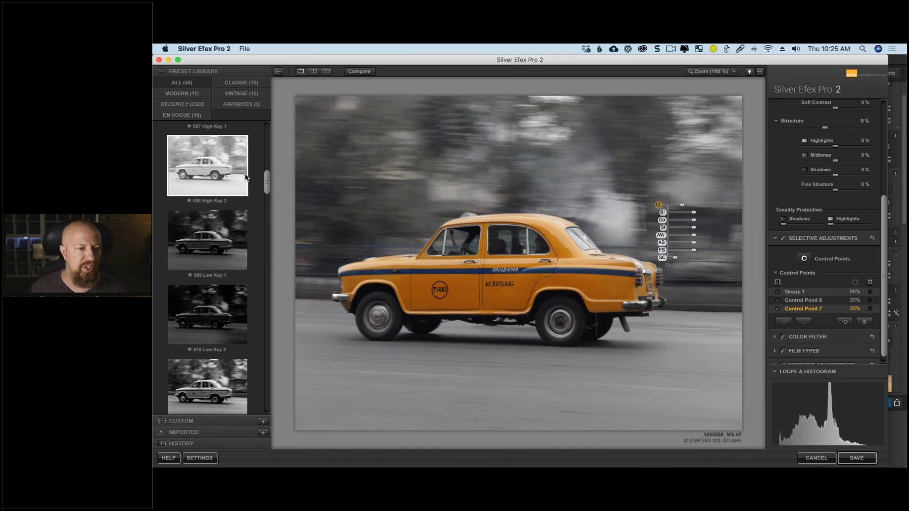
left_click(220, 192)
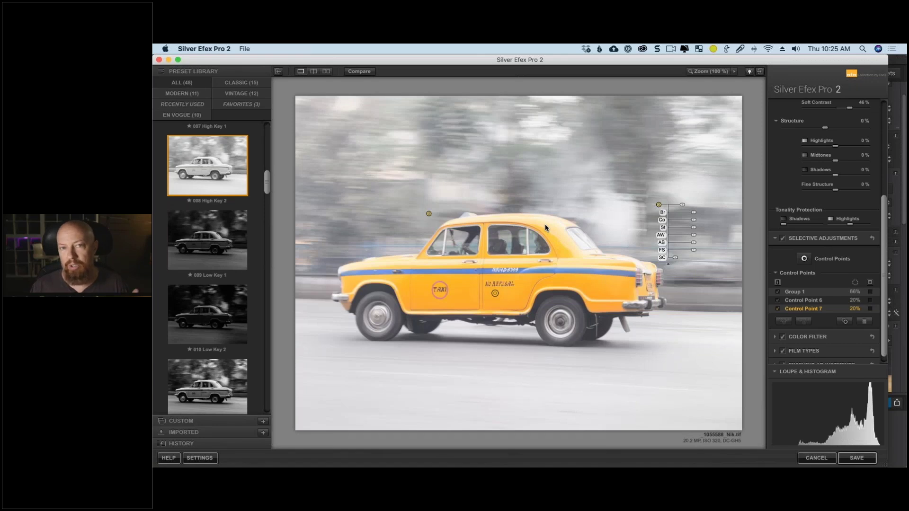
left_click(222, 250)
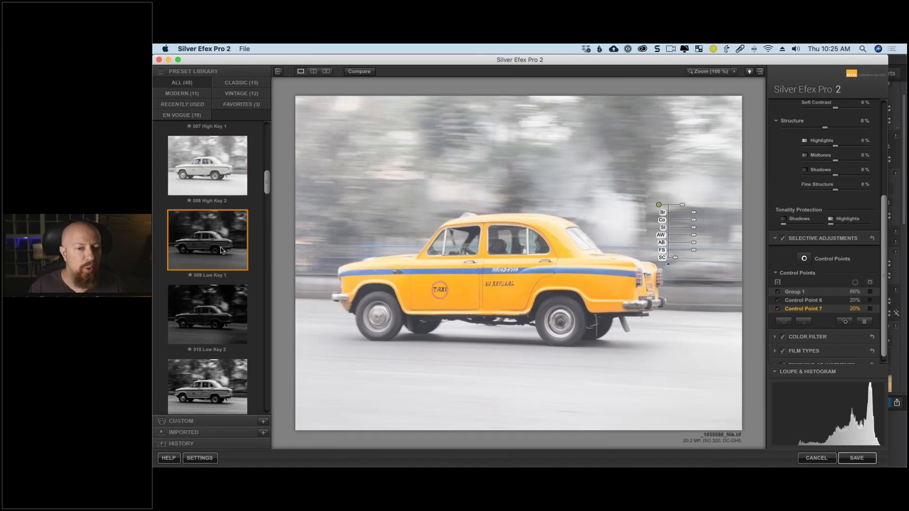
scroll(223, 242, "down", 3)
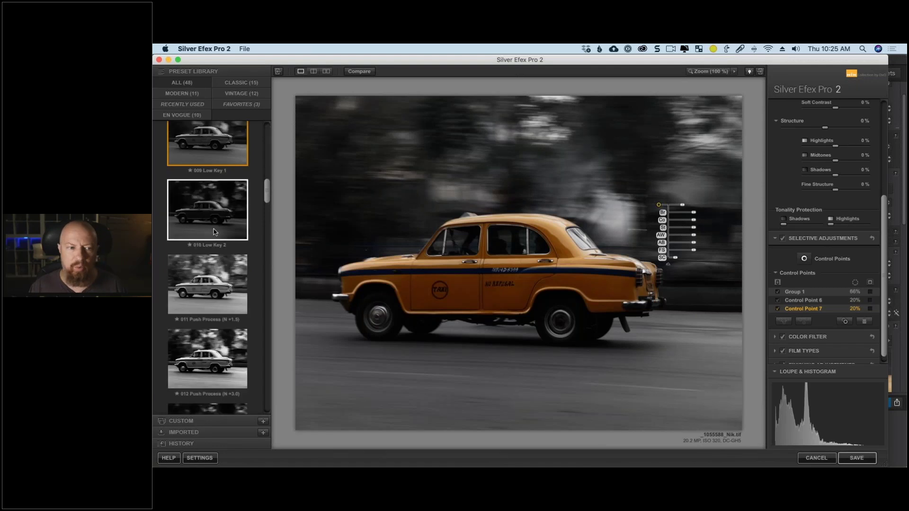
left_click(211, 210)
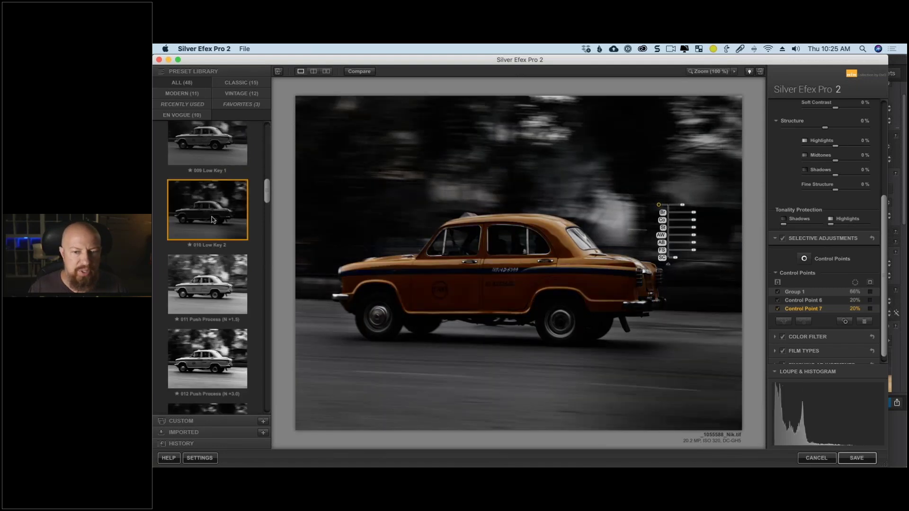
left_click(212, 286)
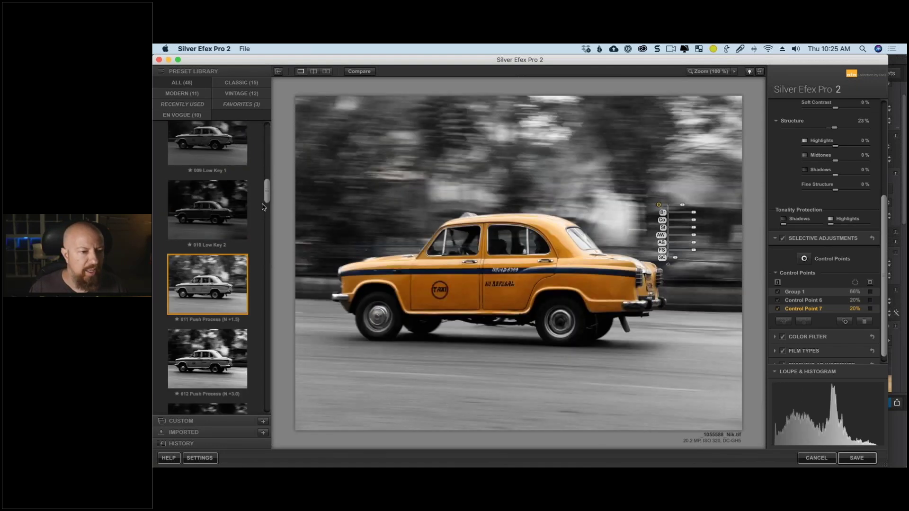
Compare the presets 006 High Structure (smooth), 007 High Key 1 and 008 High Key 2, and finish with 010 Low Key 2 applied
left_click_drag(266, 204, 266, 175)
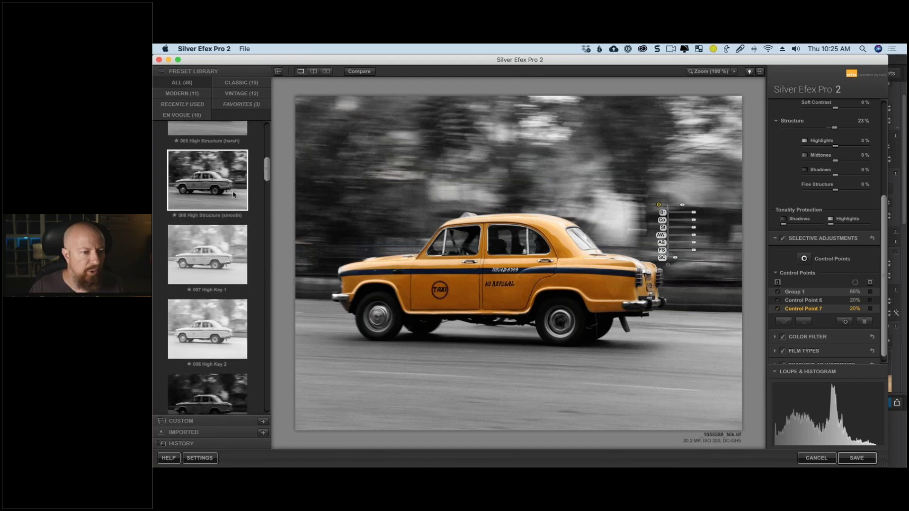
left_click(232, 191)
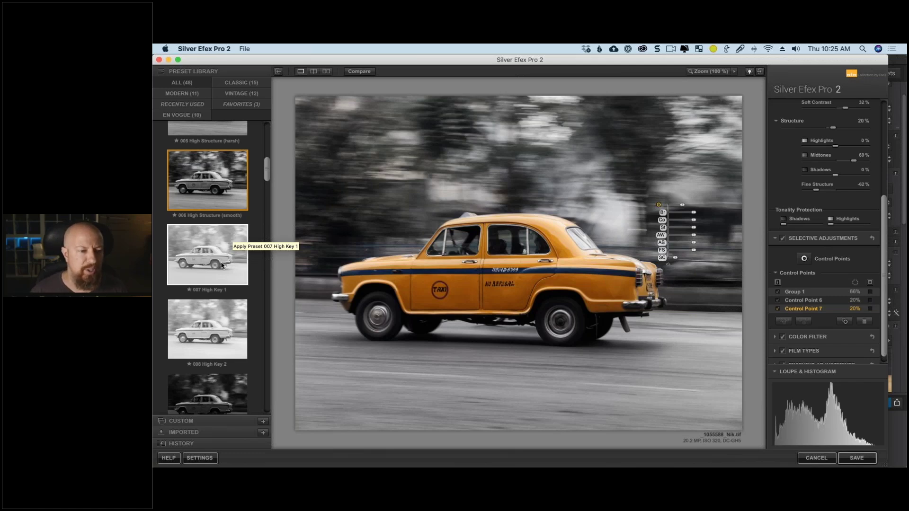
left_click(232, 235)
left_click(214, 338)
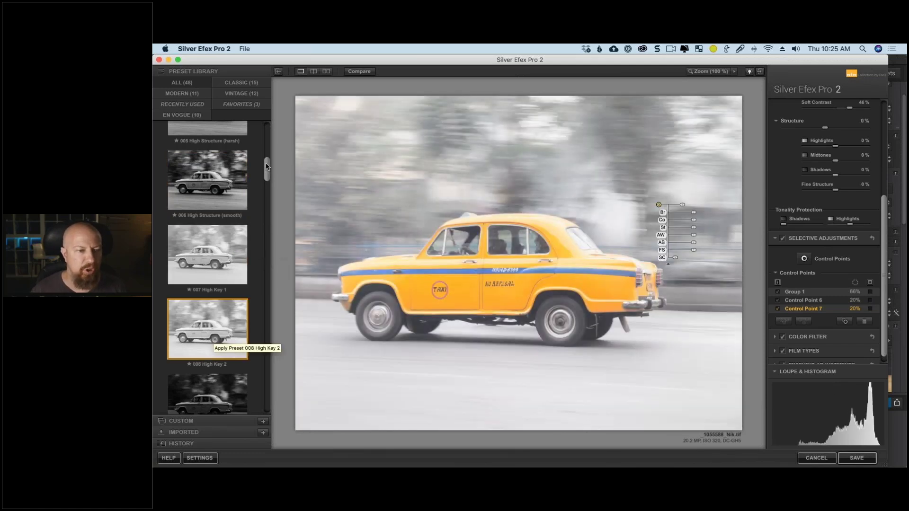
scroll(217, 265, "down", 5)
left_click(218, 207)
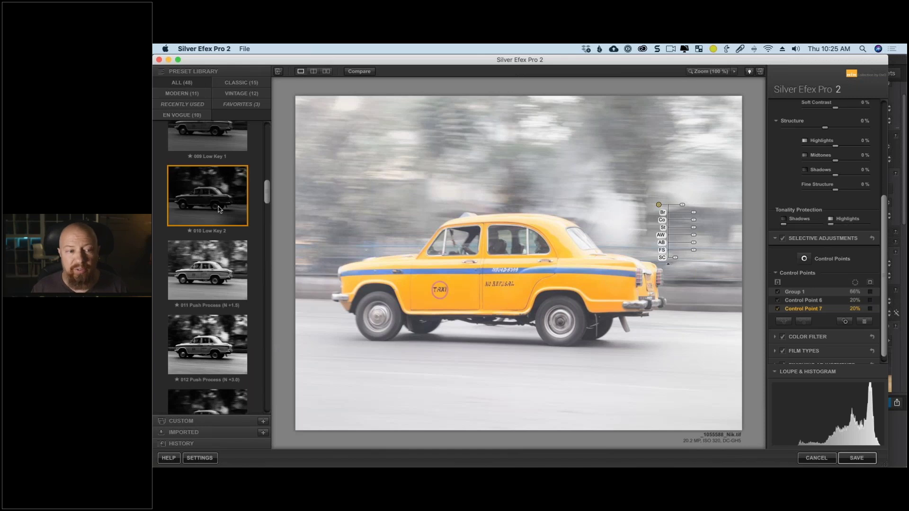
Apply the 006 High Structure (smooth) preset and lower the Structure of the taxi's control point group
left_click_drag(269, 195, 268, 168)
left_click(208, 256)
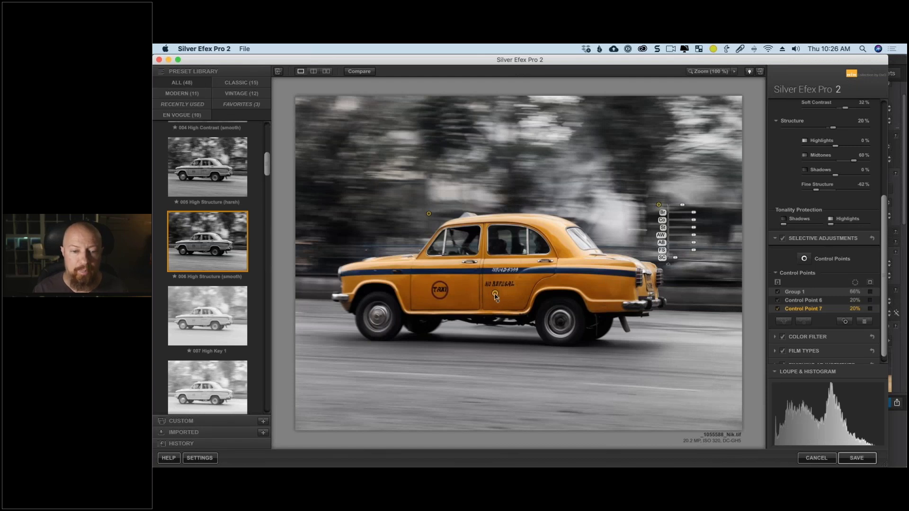
left_click(495, 296)
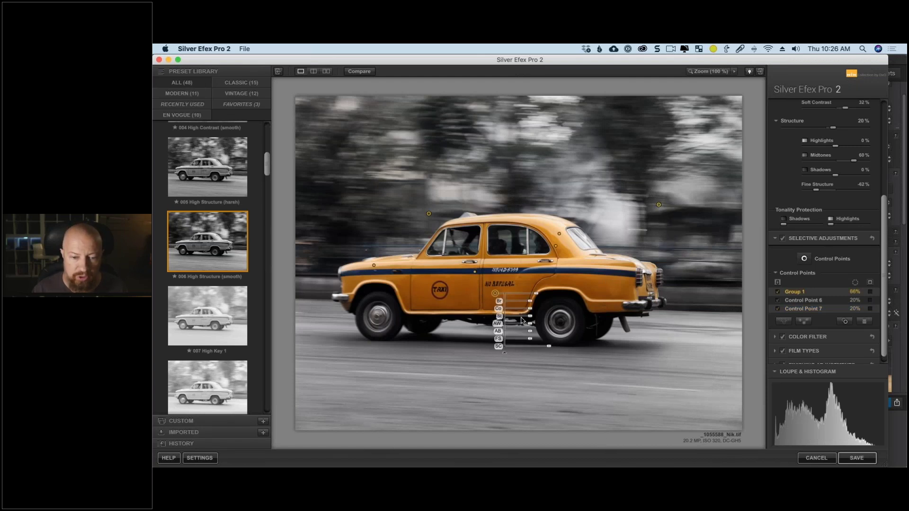
left_click_drag(530, 318, 515, 320)
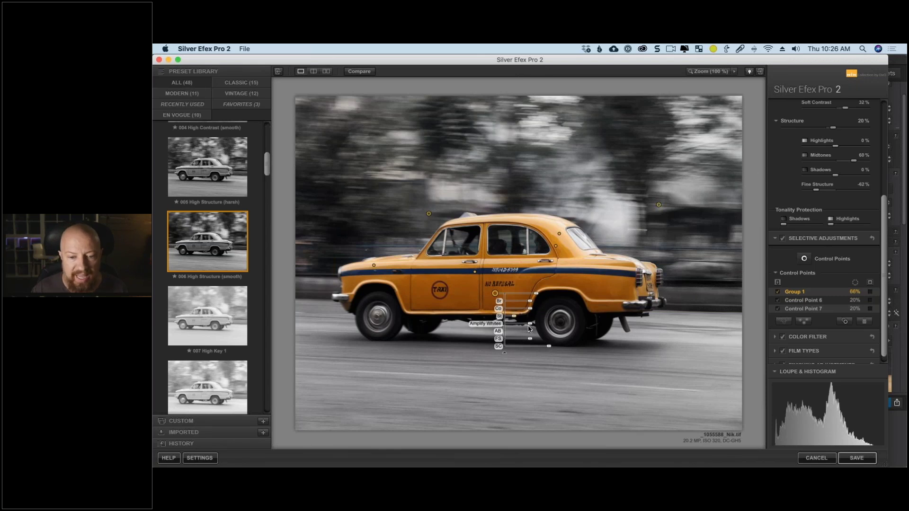
left_click_drag(514, 318, 532, 307)
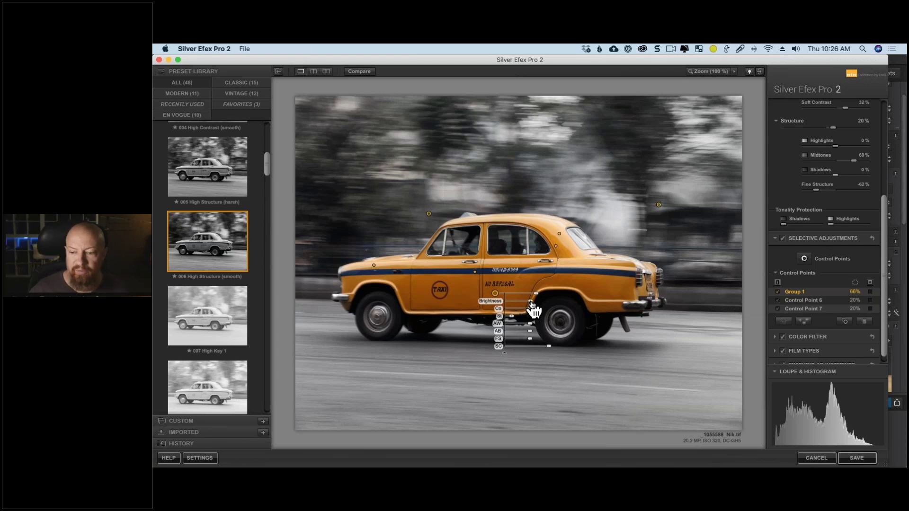
Save the taxi edit and open the boat photo _1150300.RW2 from DxO PhotoLab in Silver Efex Pro 2
left_click(857, 458)
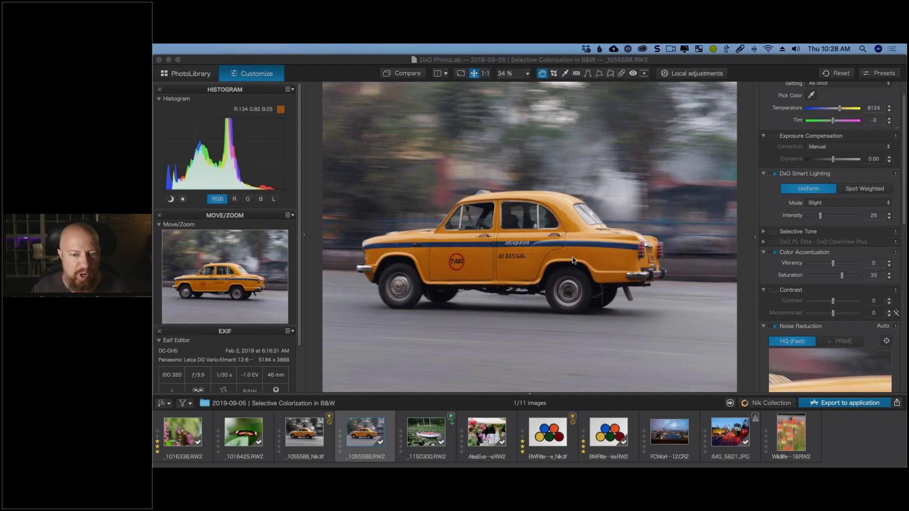
left_click(426, 439)
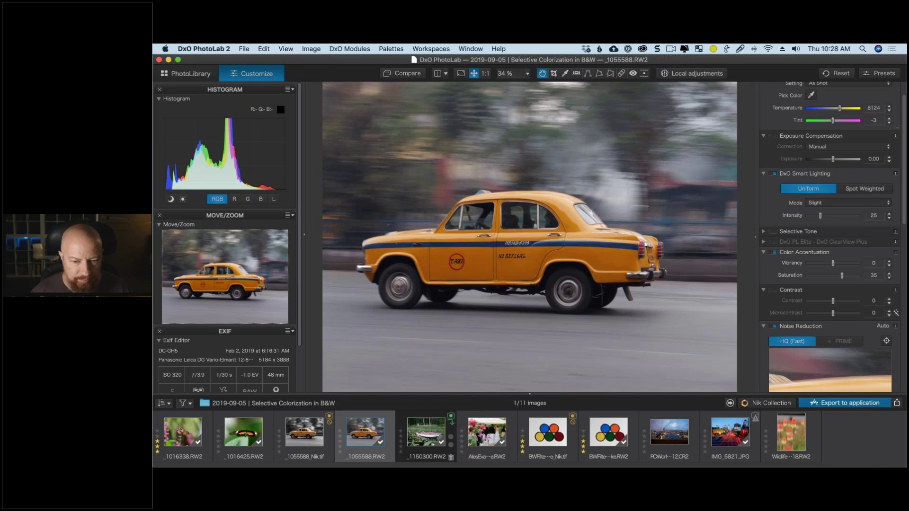
left_click(426, 432)
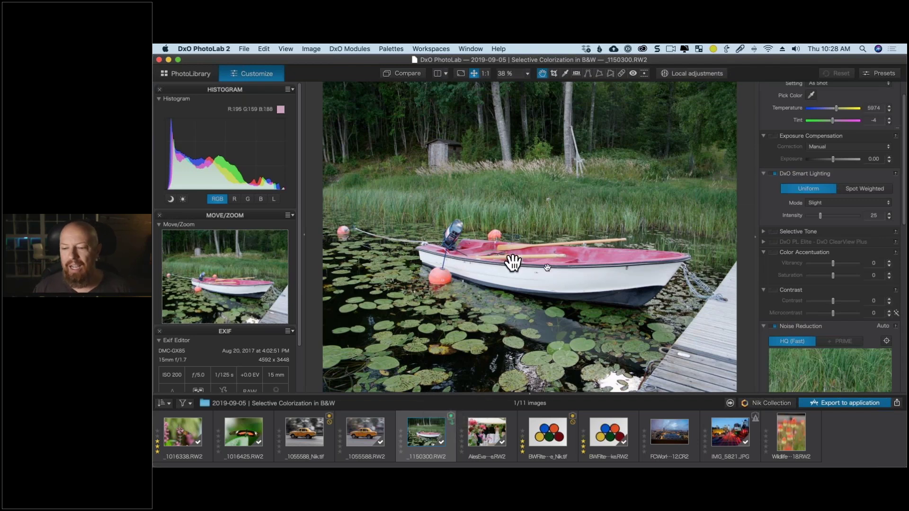
left_click(754, 404)
left_click(523, 225)
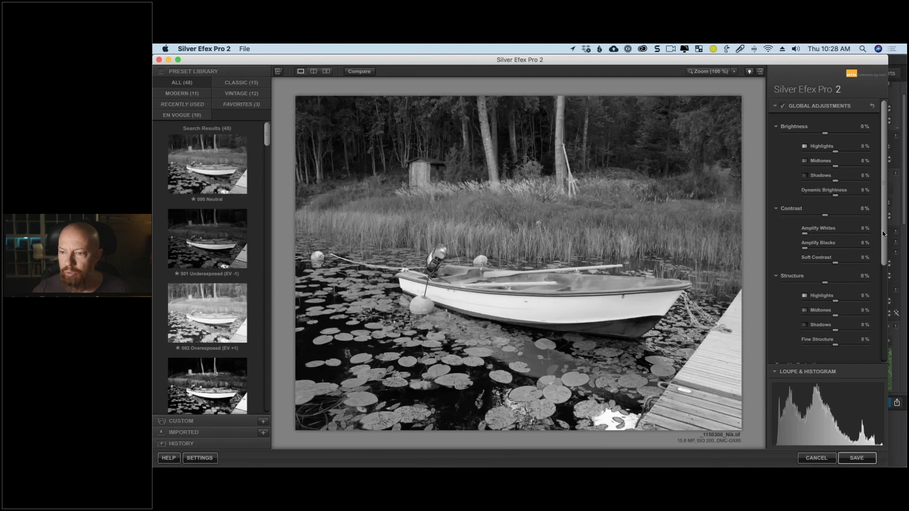
Apply the 000 Neutral preset and add a control point on the boat's pink interior with 100% selective colorization and a 70% area of effect
left_click(212, 166)
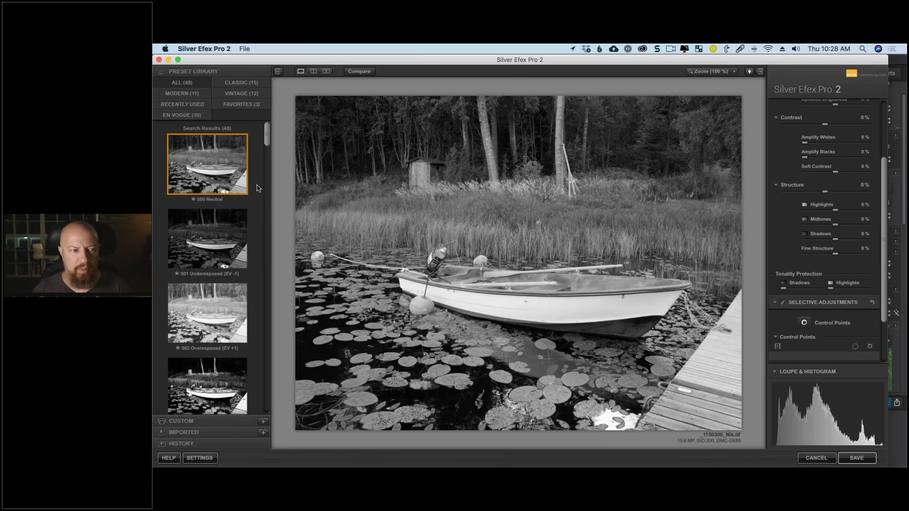
scroll(880, 270, "down", 3)
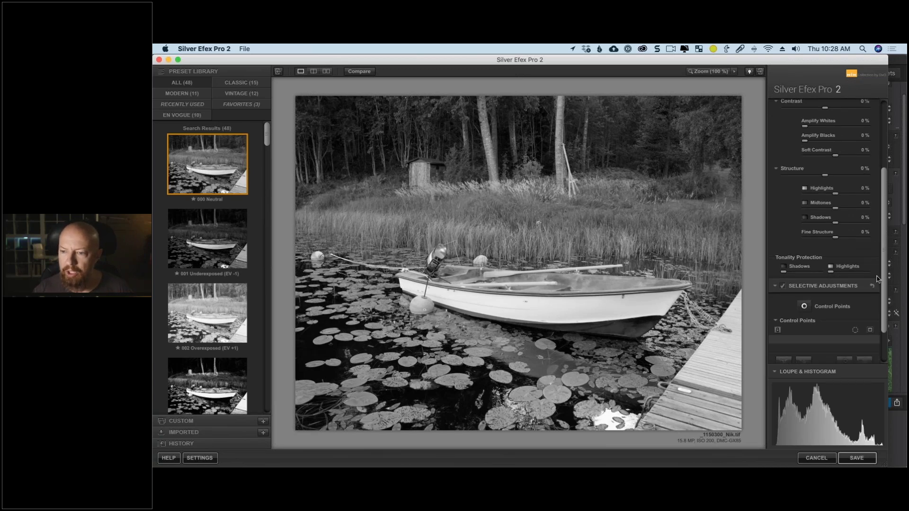
left_click(579, 283)
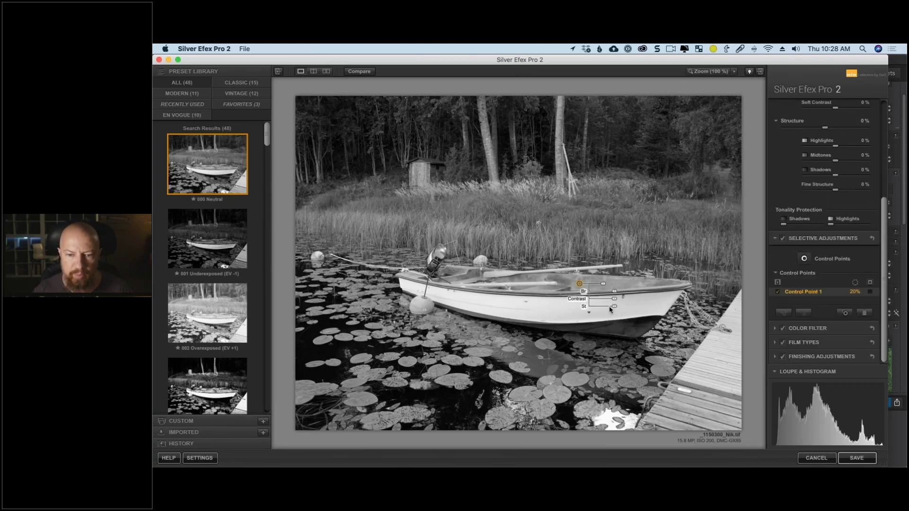
left_click(589, 315)
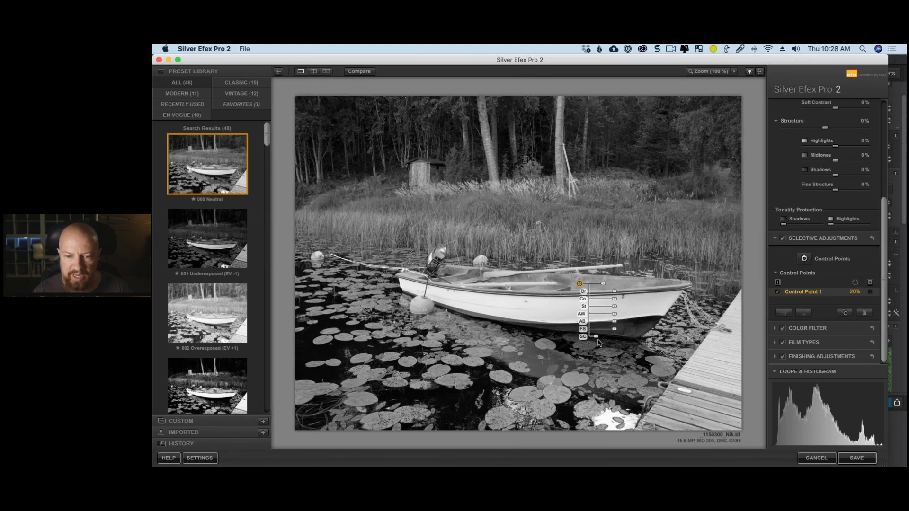
left_click_drag(591, 336, 707, 350)
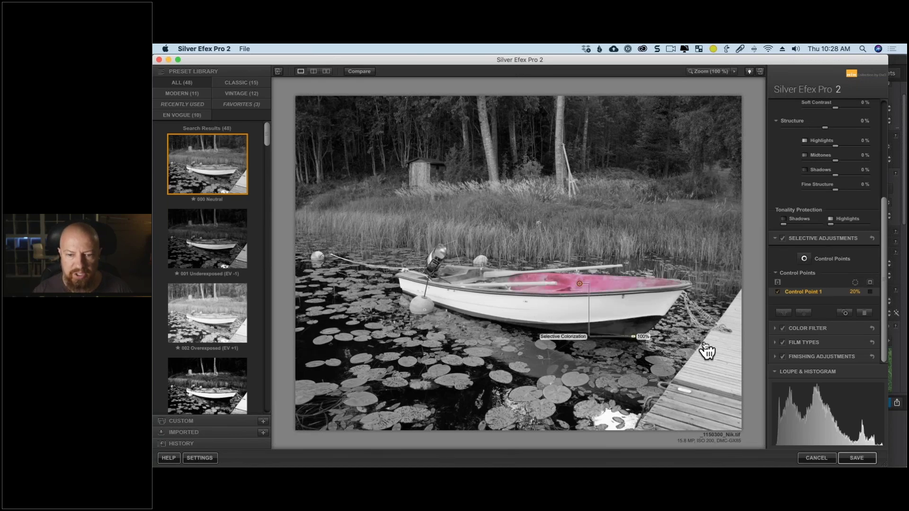
left_click_drag(603, 284, 625, 294)
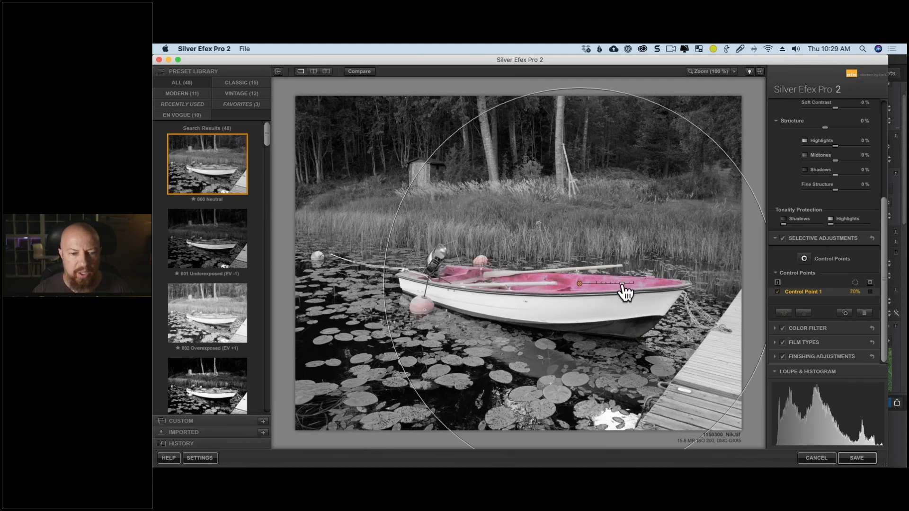
Duplicate the boat's control point onto the buoy floating beside the hull and set the copy's area of effect to 9%
mouse_move(579, 284)
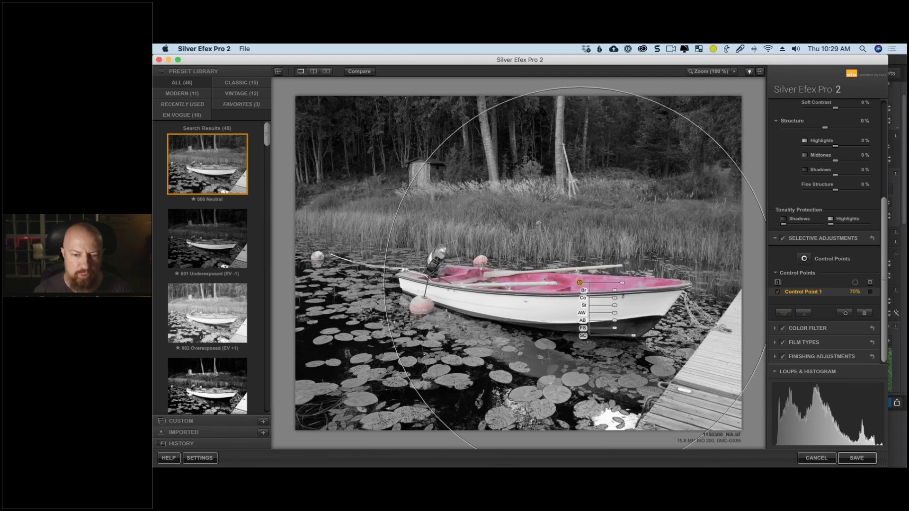
left_click_drag(579, 284, 424, 308)
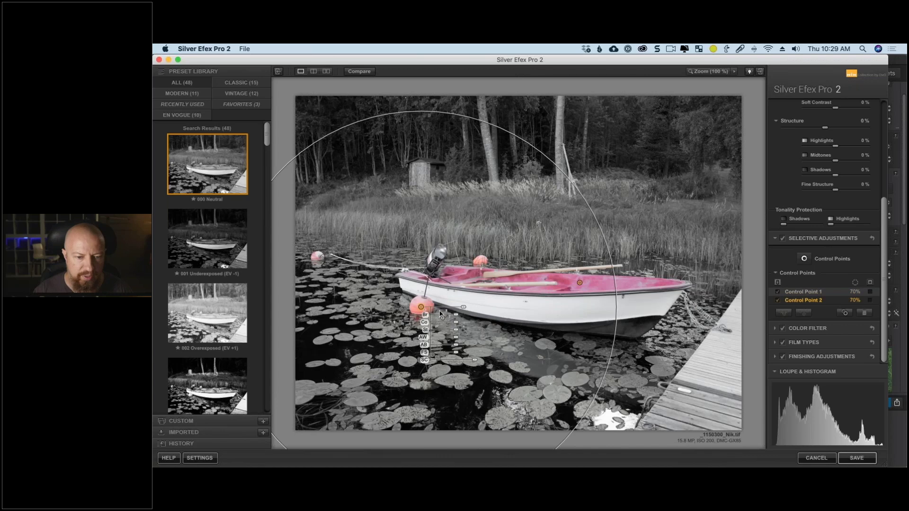
left_click_drag(463, 307, 432, 310)
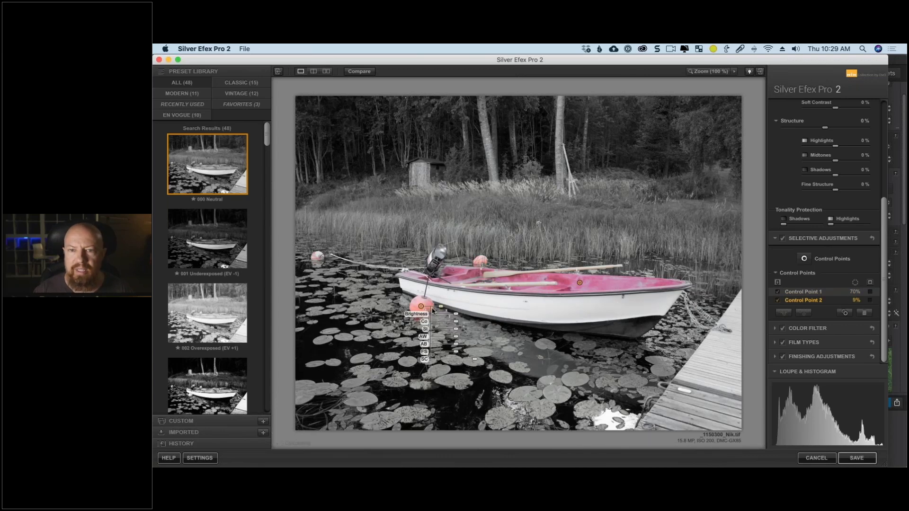
Show the buoy control point's mask and cover the buoy with three control points, each with a 6% area of effect
left_click(710, 72)
left_click_drag(565, 189, 624, 156)
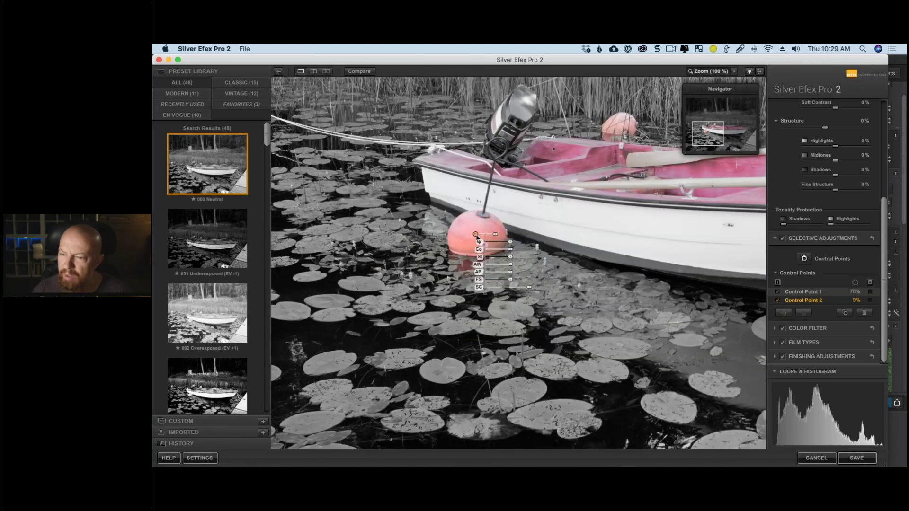
left_click(870, 300)
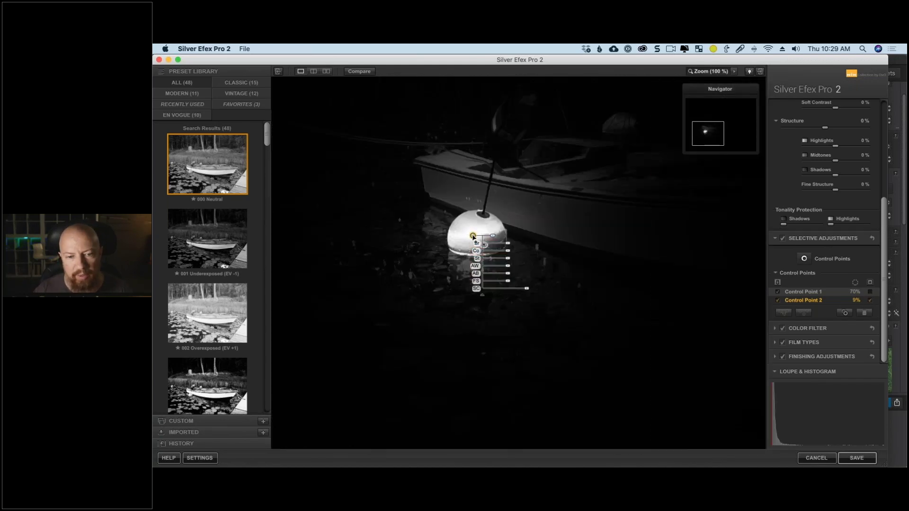
mouse_move(472, 237)
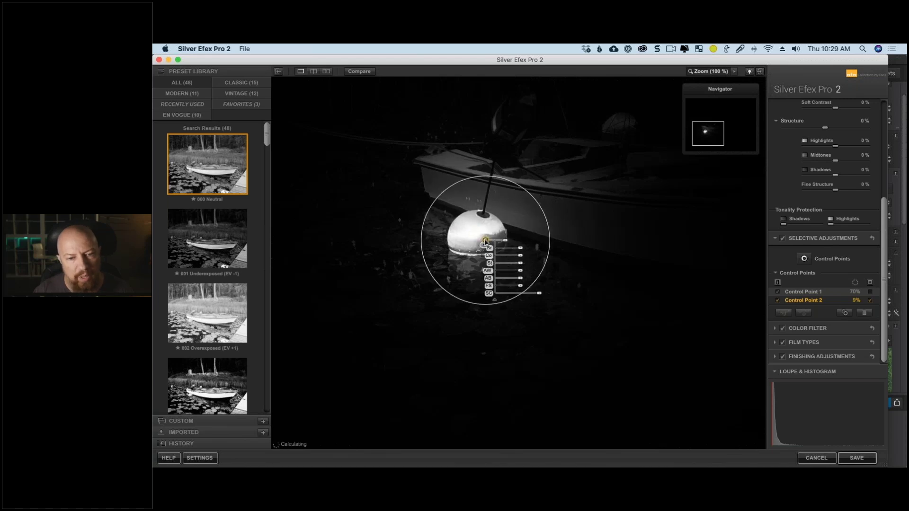
left_click_drag(472, 234, 495, 239)
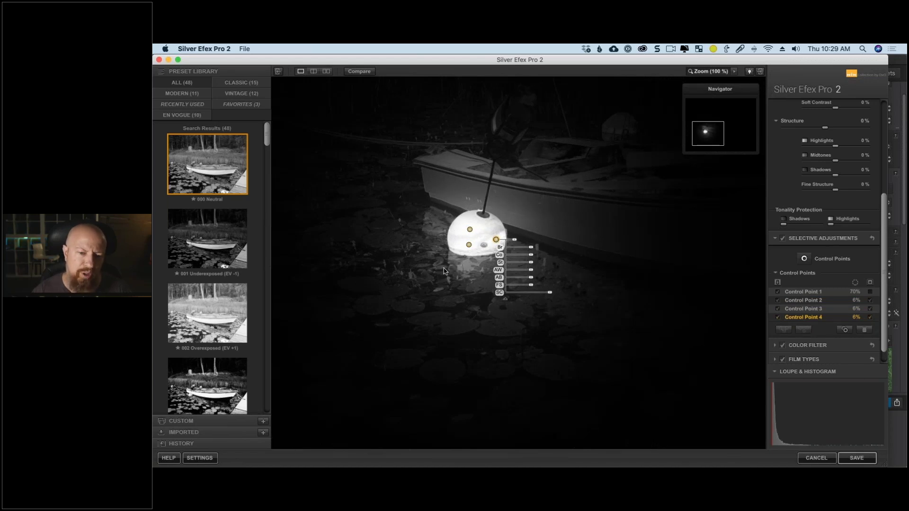
Add a neutral control point on the lily pads beside the buoy with a 22% area of effect to limit the colour spill
left_click(804, 258)
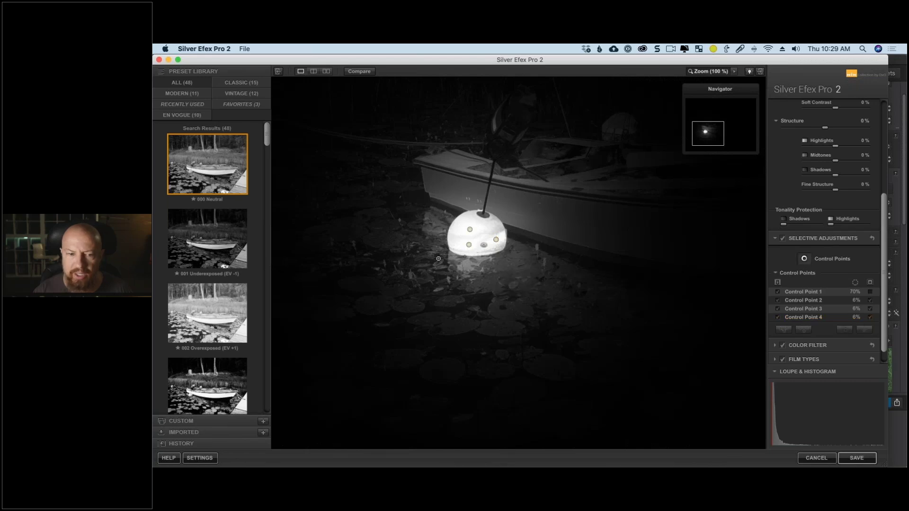
left_click(428, 244)
left_click_drag(460, 244, 456, 247)
Group the three control points on the buoy and turn off their mask display
left_click(468, 245)
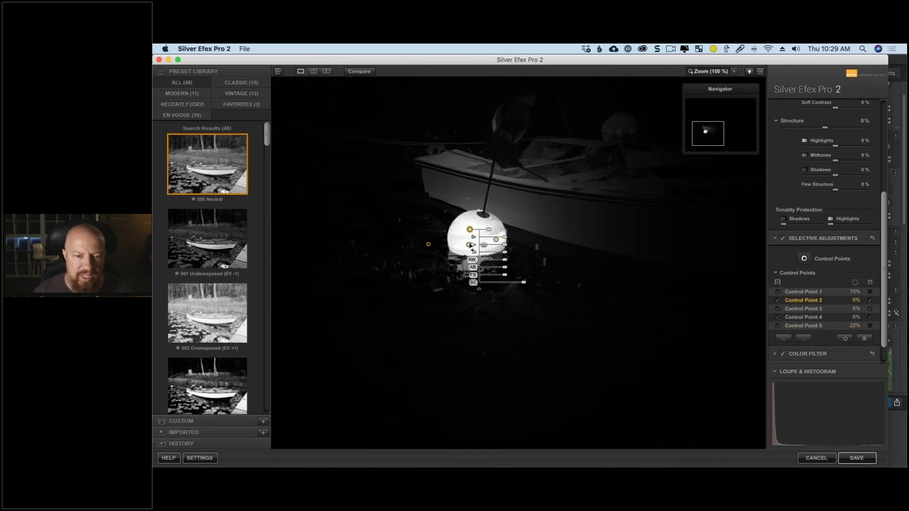
left_click_drag(488, 244, 495, 244)
left_click(497, 240, "shift")
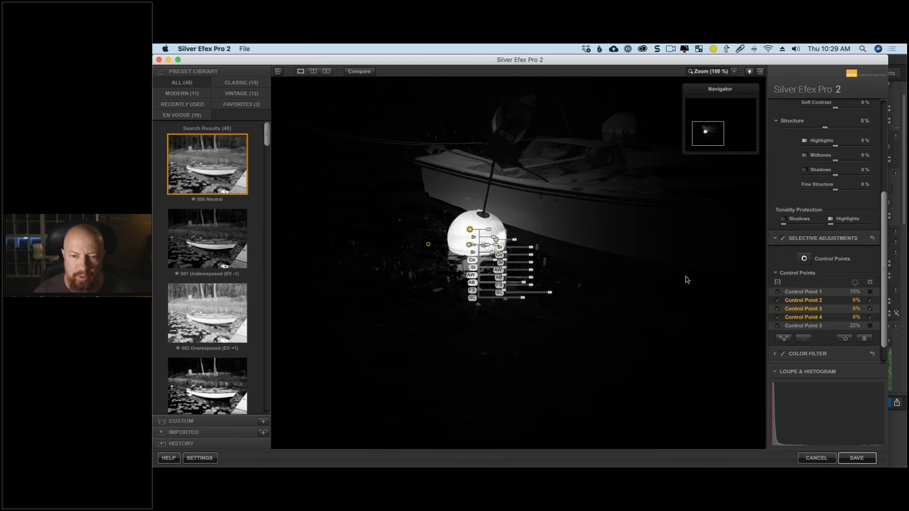
left_click(783, 338)
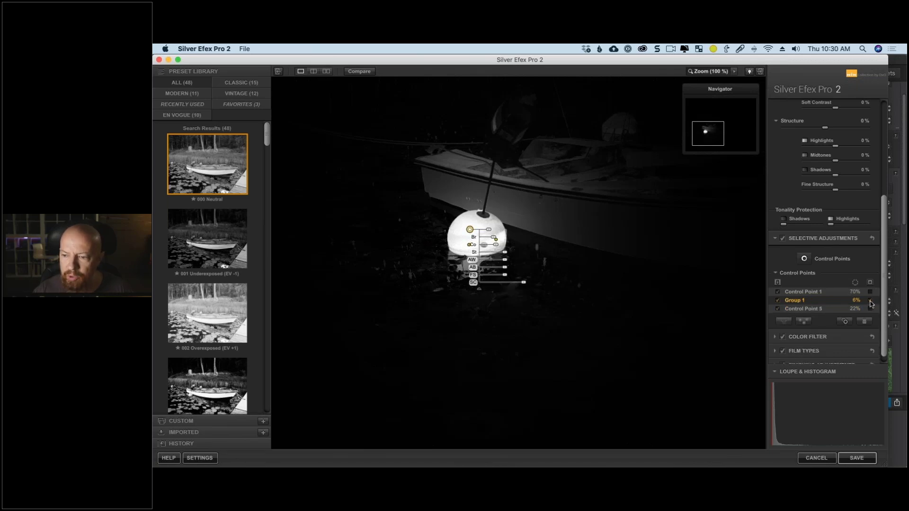
left_click(603, 310)
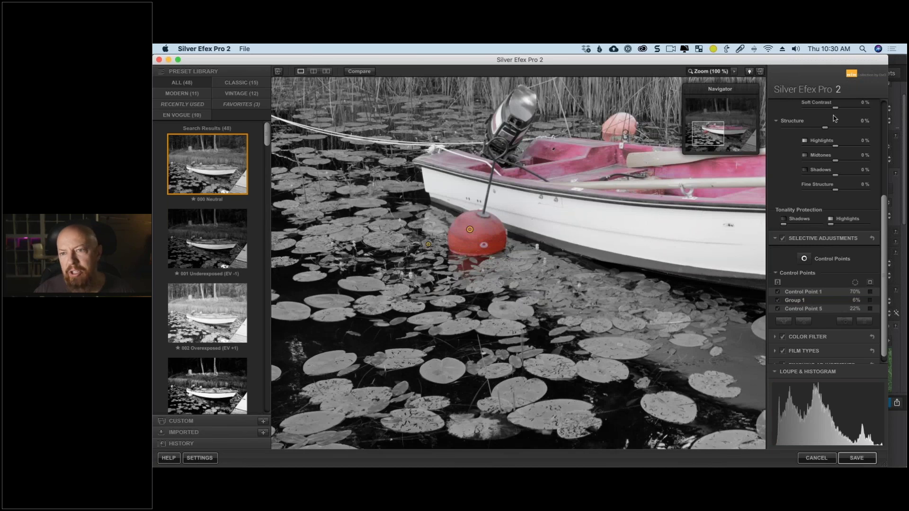
Add a control point on the buoy behind the boat with full selective colorization and a 4% area of effect
left_click(733, 71)
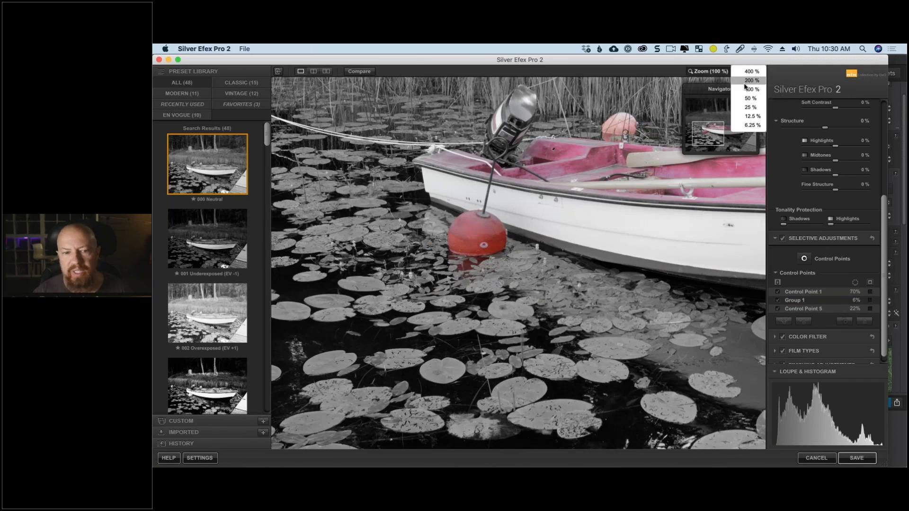
left_click(746, 82)
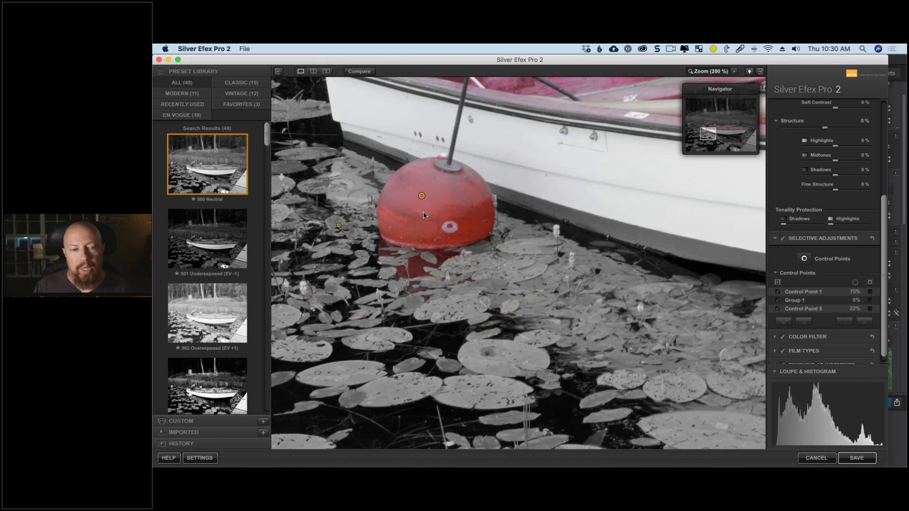
left_click(422, 197)
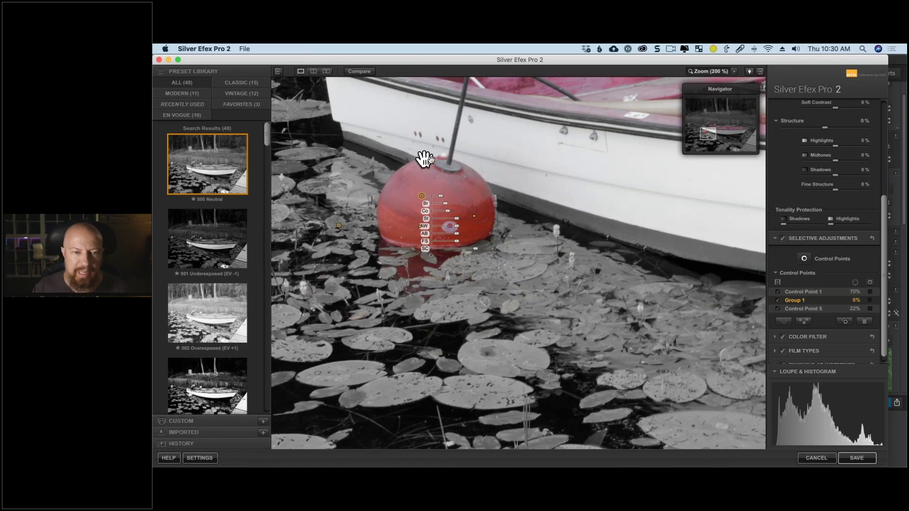
left_click_drag(425, 159, 392, 366)
left_click_drag(425, 244, 322, 220)
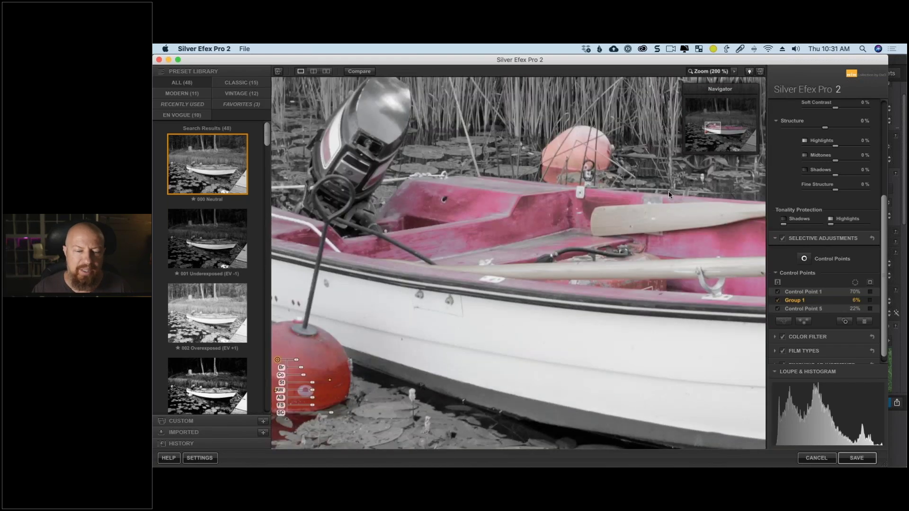
left_click(804, 258)
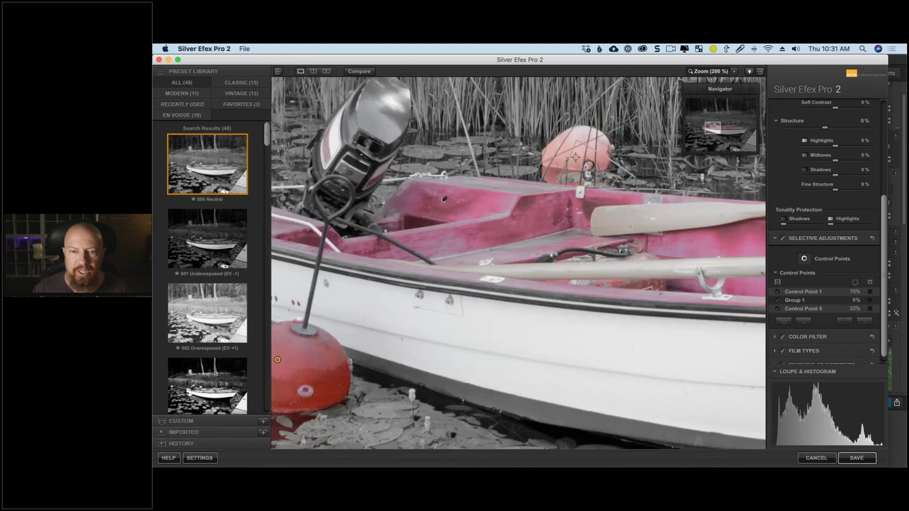
left_click(576, 157)
left_click_drag(593, 213, 672, 217)
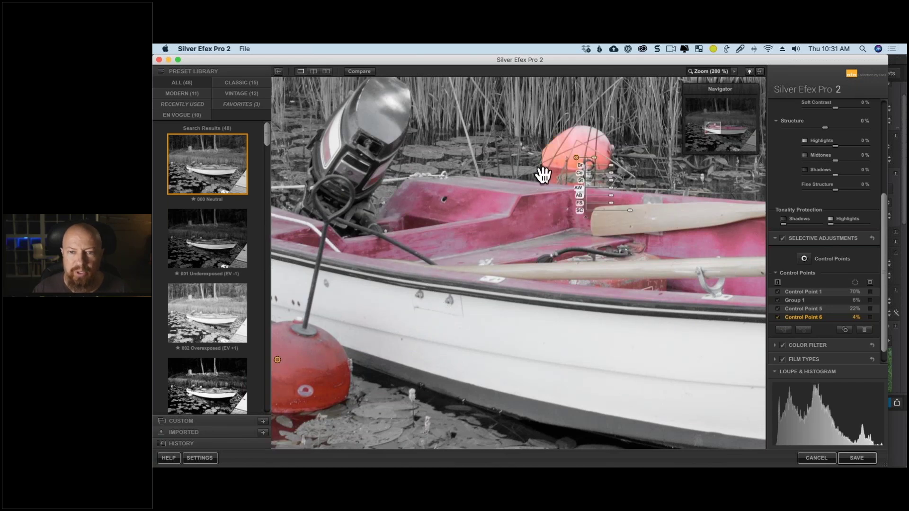
Duplicate the 4% control point onto the distant buoy at the end of the mooring rope and place two more copies on that buoy
left_click_drag(543, 175, 639, 203)
left_click(359, 178)
left_click_drag(443, 196, 740, 233)
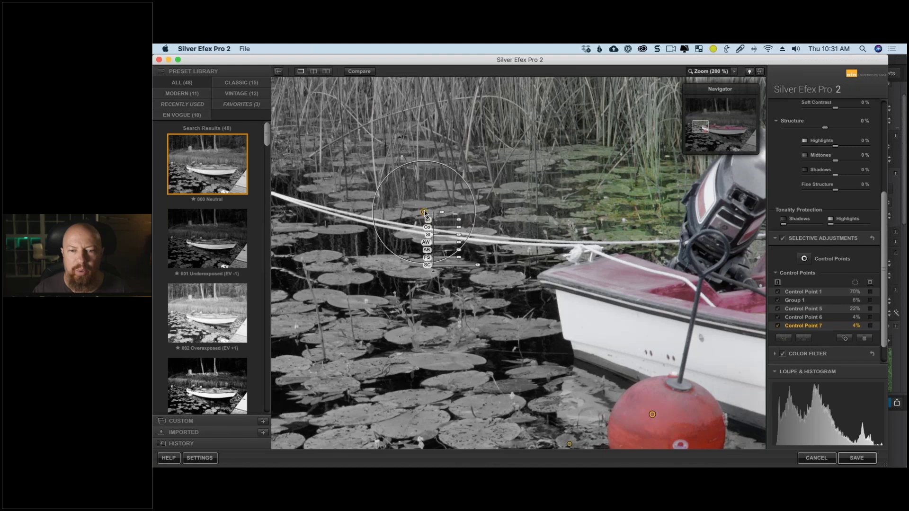
left_click_drag(489, 248, 374, 200)
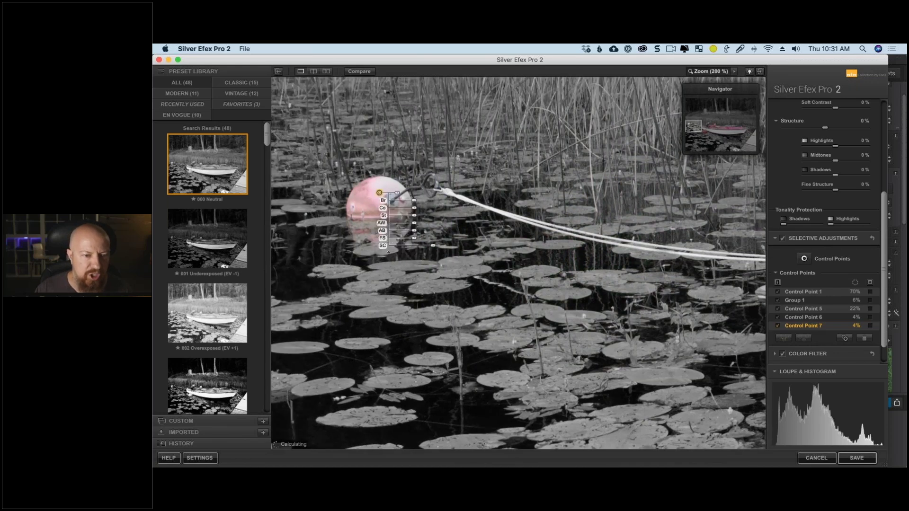
left_click(365, 205)
left_click(363, 204)
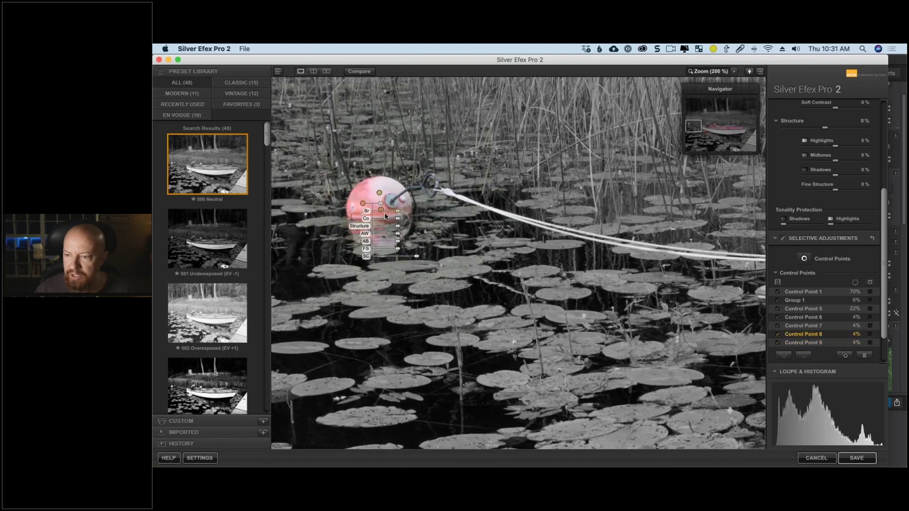
scroll(804, 325, "down", 3)
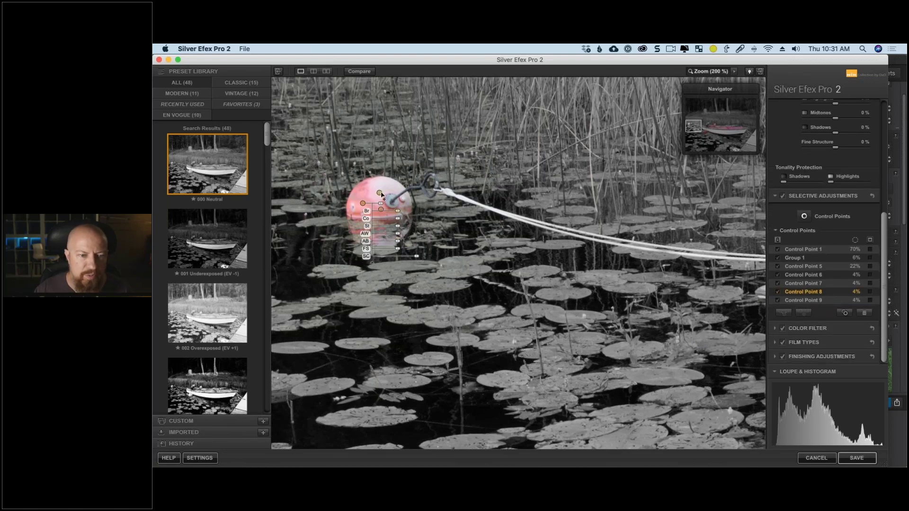
left_click(380, 194)
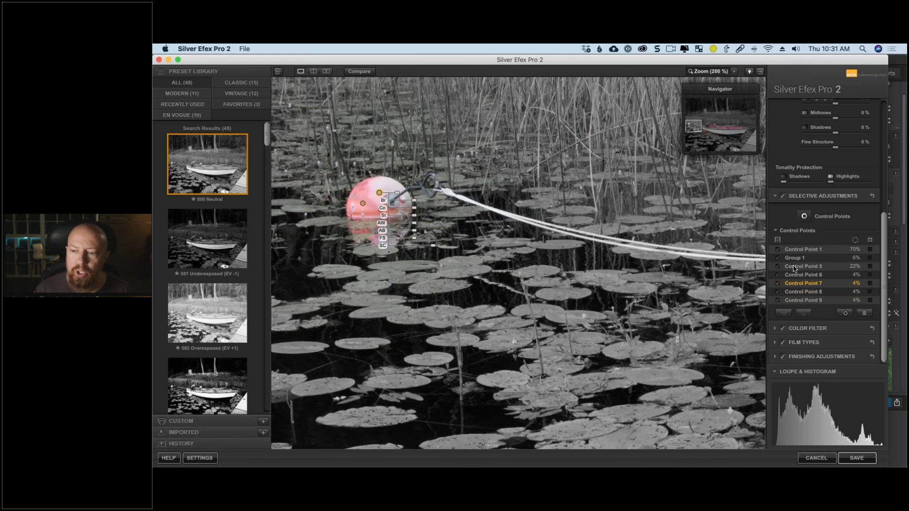
left_click(815, 267)
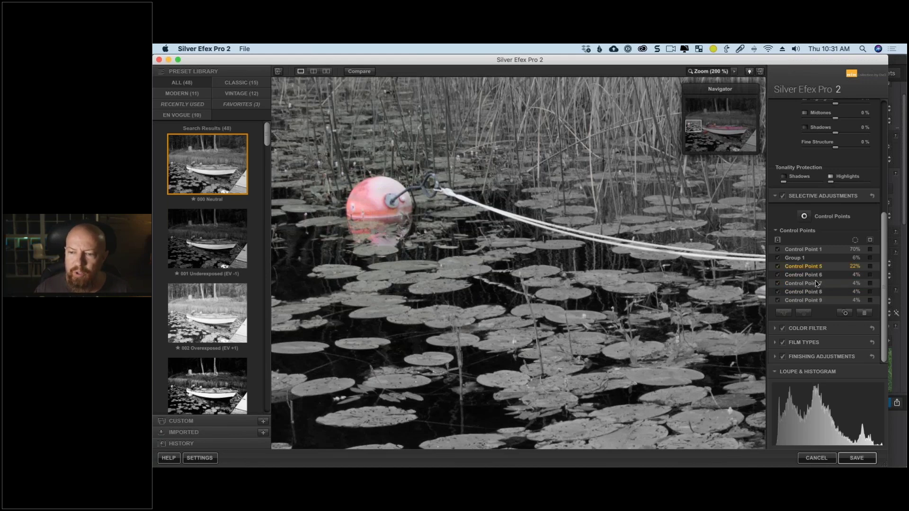
left_click(815, 292, "shift")
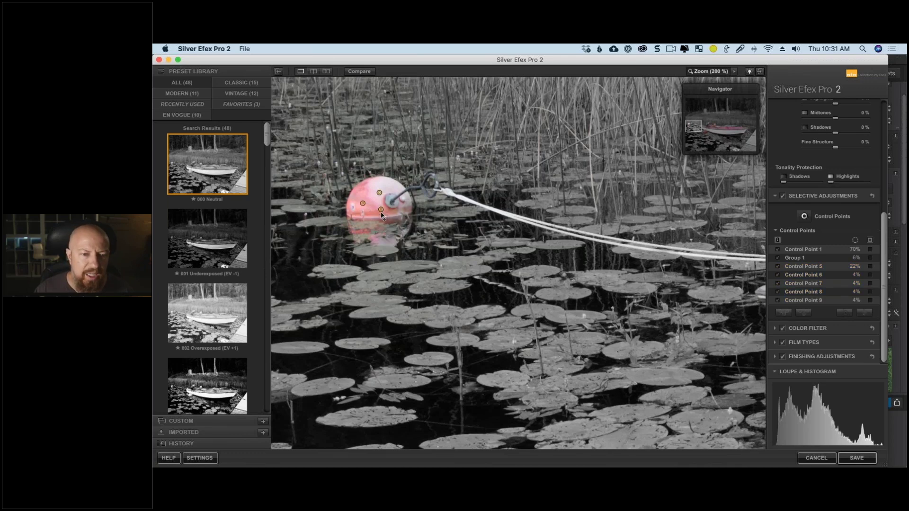
left_click(380, 209)
left_click(363, 203, "shift")
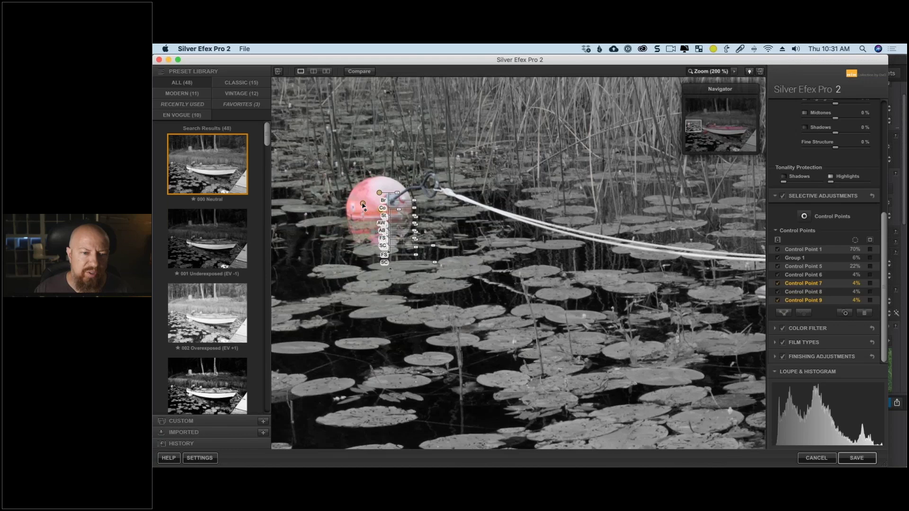
left_click(362, 204, "shift")
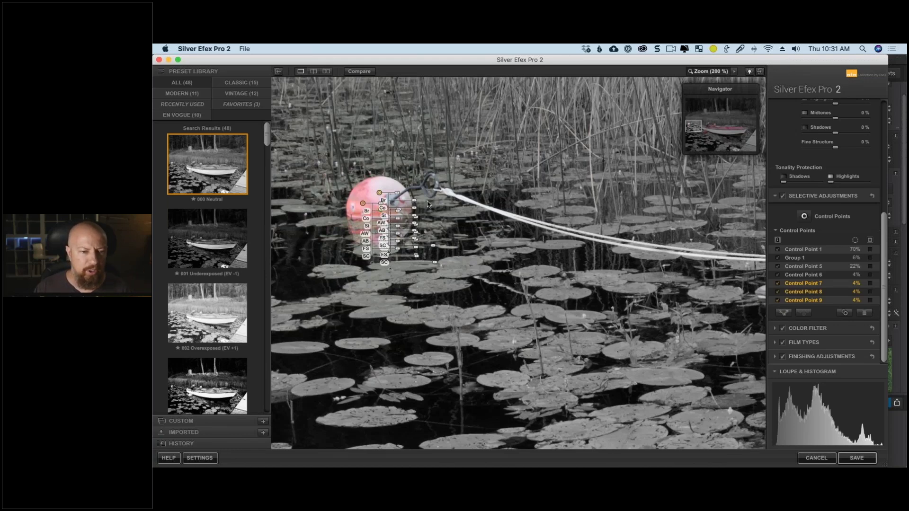
left_click(363, 204, "shift")
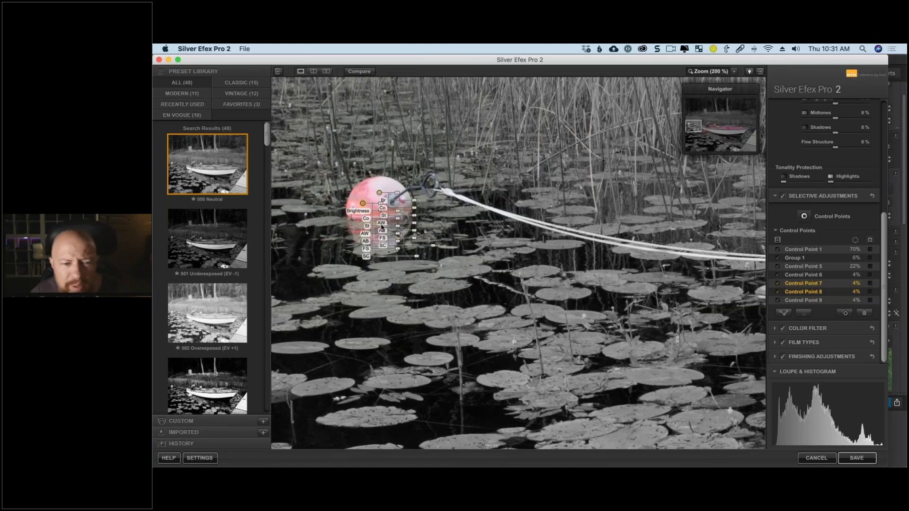
left_click(384, 175)
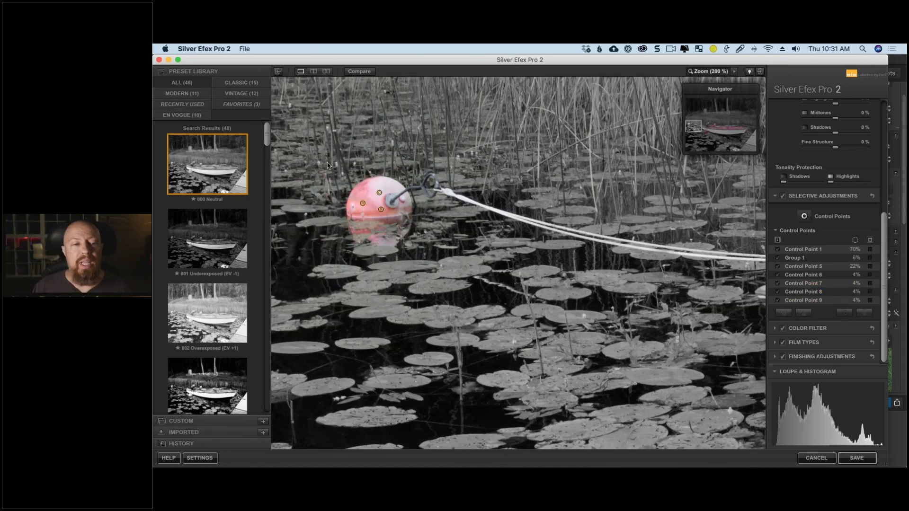
Select the three control points on the distant buoy together and group them
left_click_drag(327, 163, 413, 238)
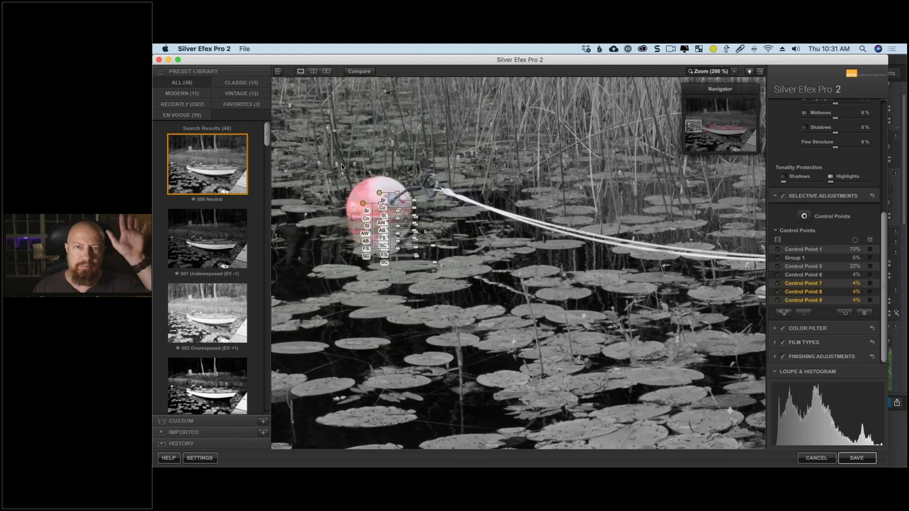
left_click_drag(333, 161, 407, 233)
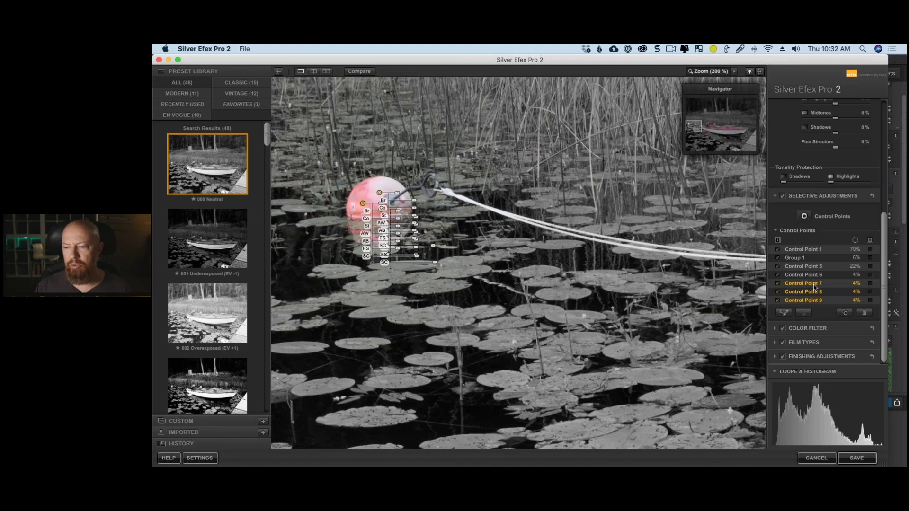
left_click(784, 313)
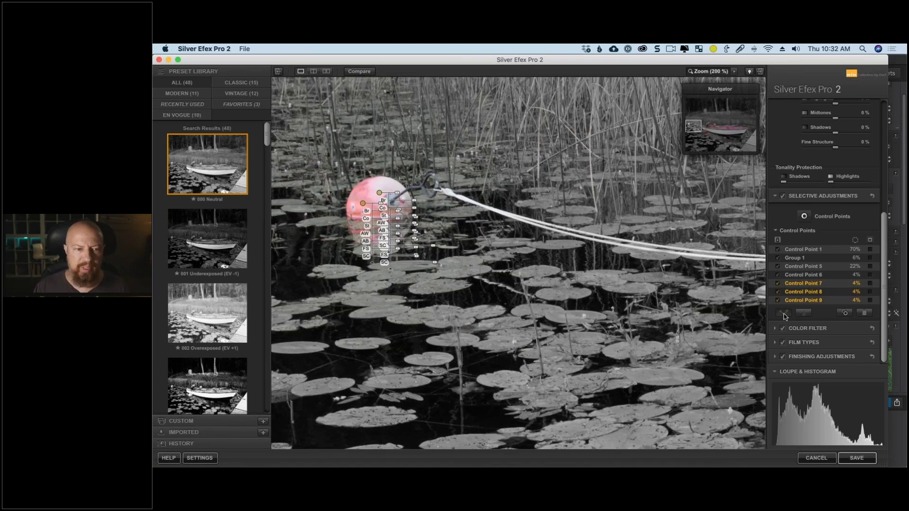
With the buoy group's mask displayed, add a neutral control point beside the distant buoy with a 28% area of effect, and hide the mask
left_click(870, 300)
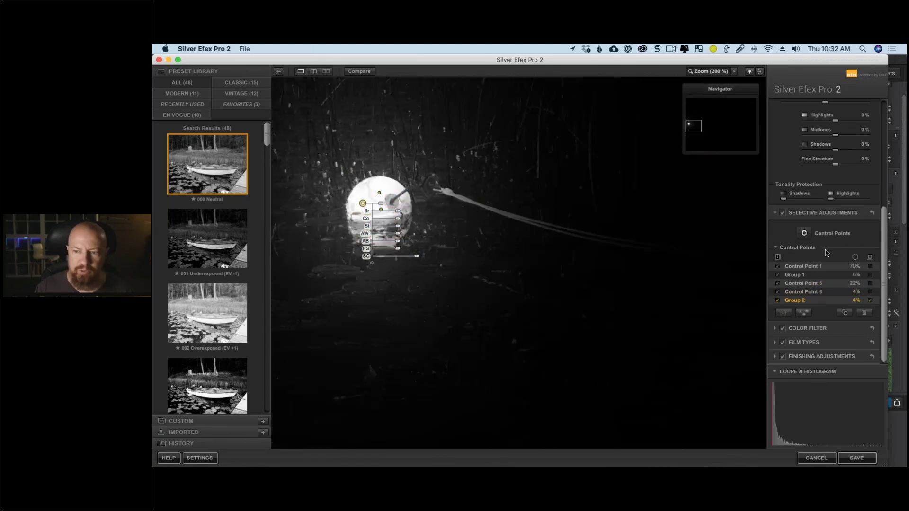
left_click(803, 233)
left_click(333, 210)
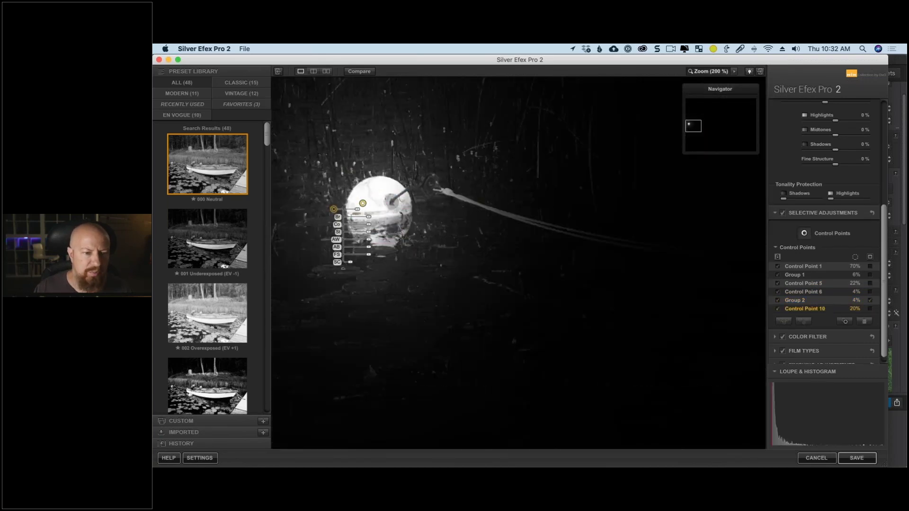
left_click_drag(358, 209, 361, 209)
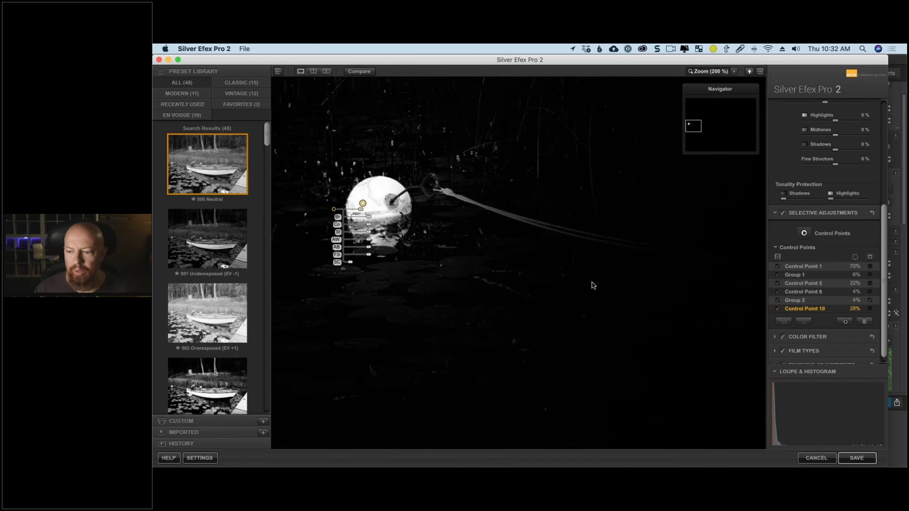
left_click(870, 258)
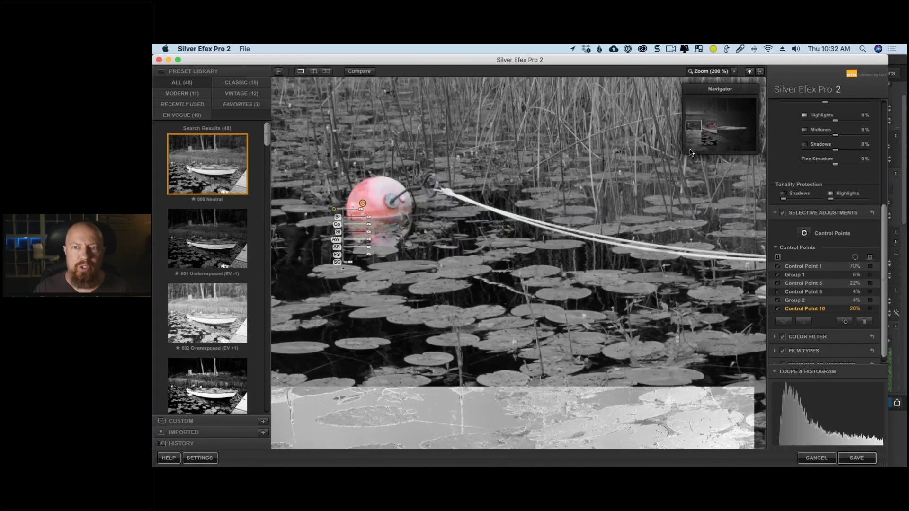
View the whole boat photo and leave the black-and-white edit without saving it
left_click(698, 71)
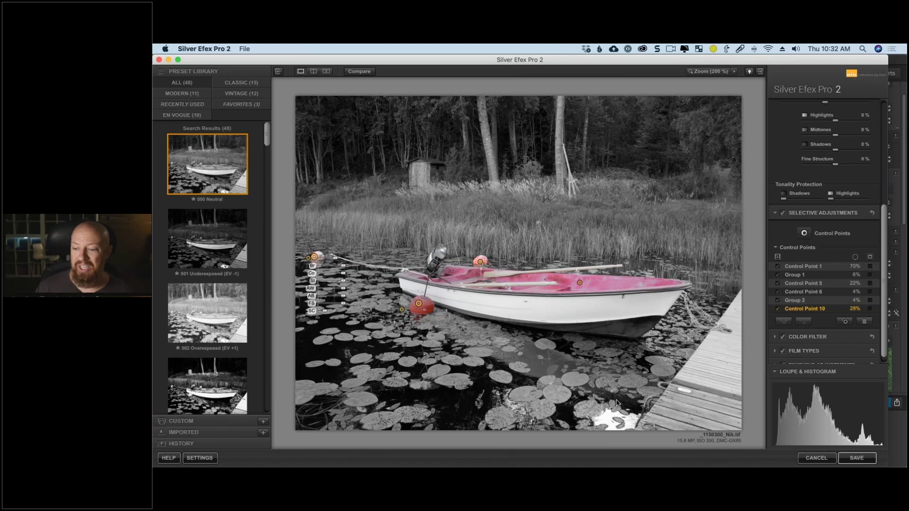
mouse_move(803, 449)
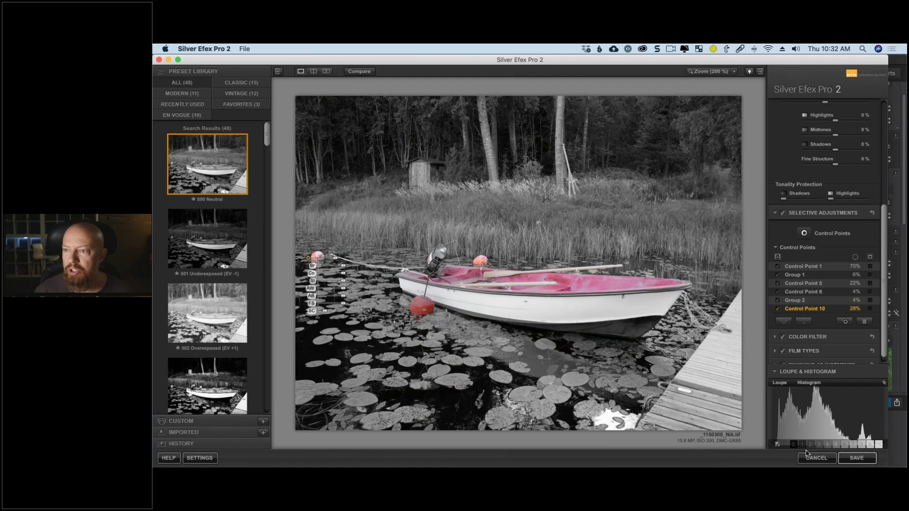
left_click(825, 453)
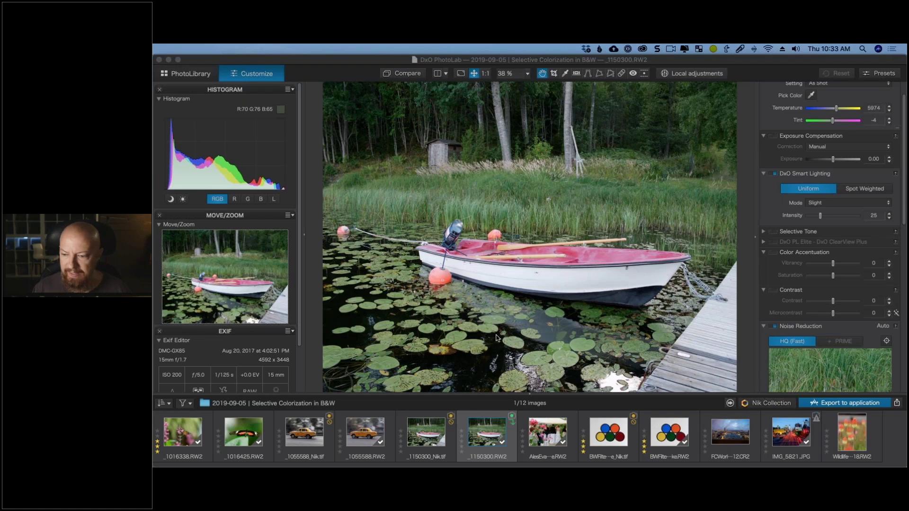
Select the wedding photo with the pink roses in DxO PhotoLab and open it in Silver Efex Pro 2 through the Nik Collection
left_click(545, 430)
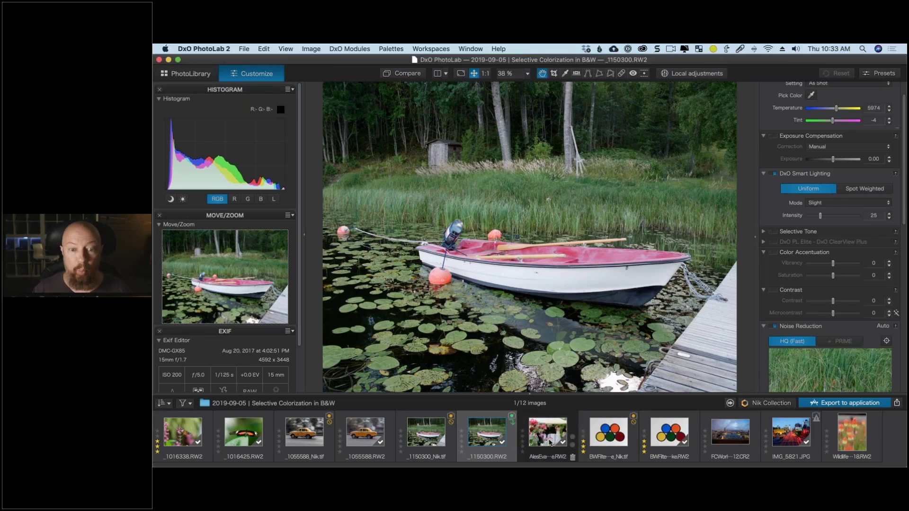
left_click(549, 442)
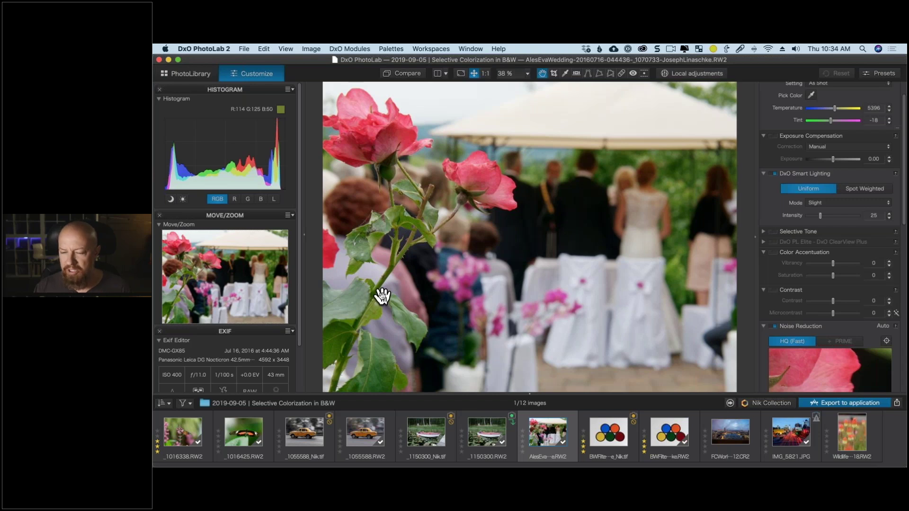
left_click(728, 405)
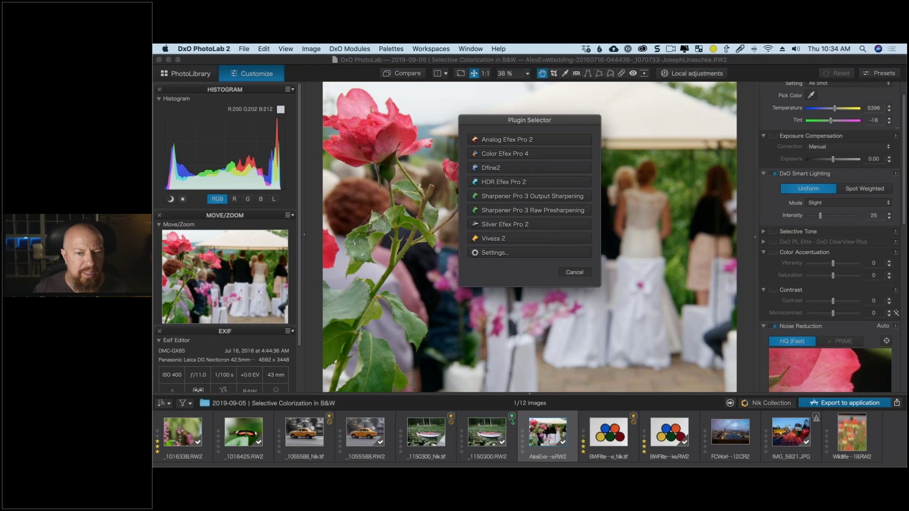
left_click(574, 272)
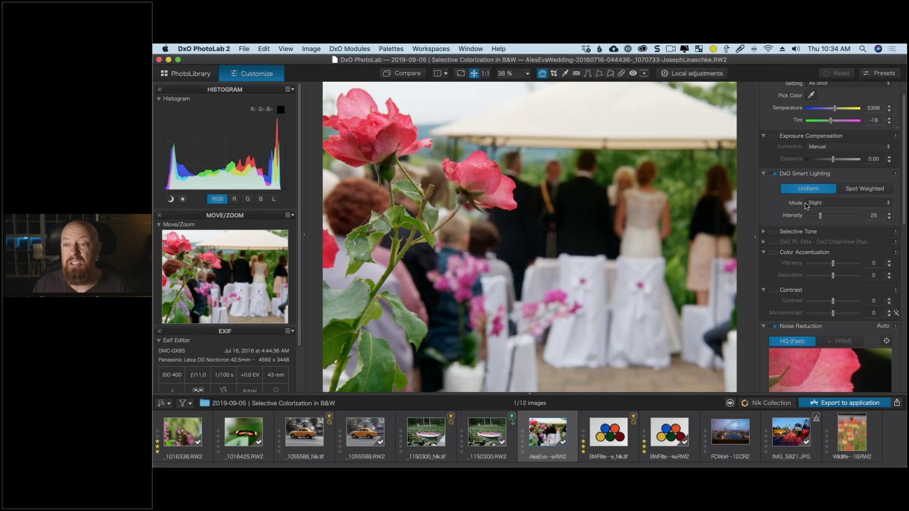
left_click(774, 405)
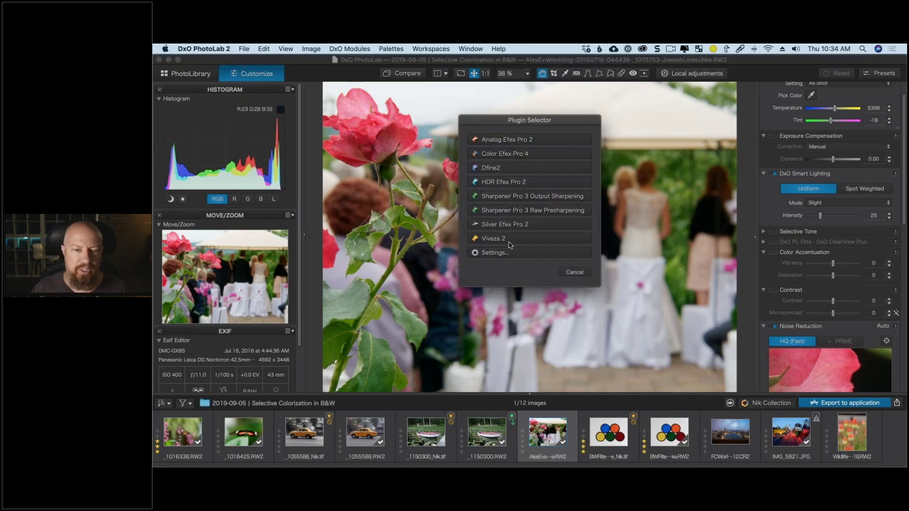
left_click(517, 226)
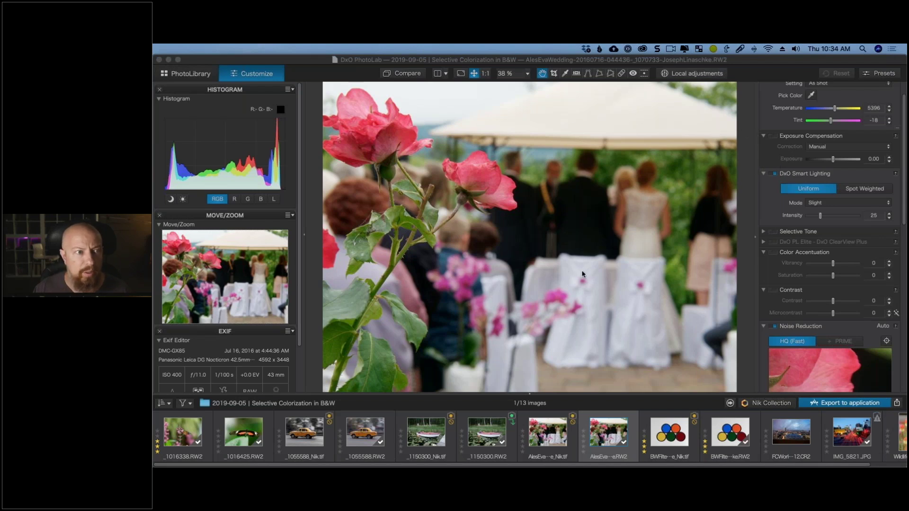
key("super+Tab")
key("super+shift+Tab")
key("super+shift+Tab")
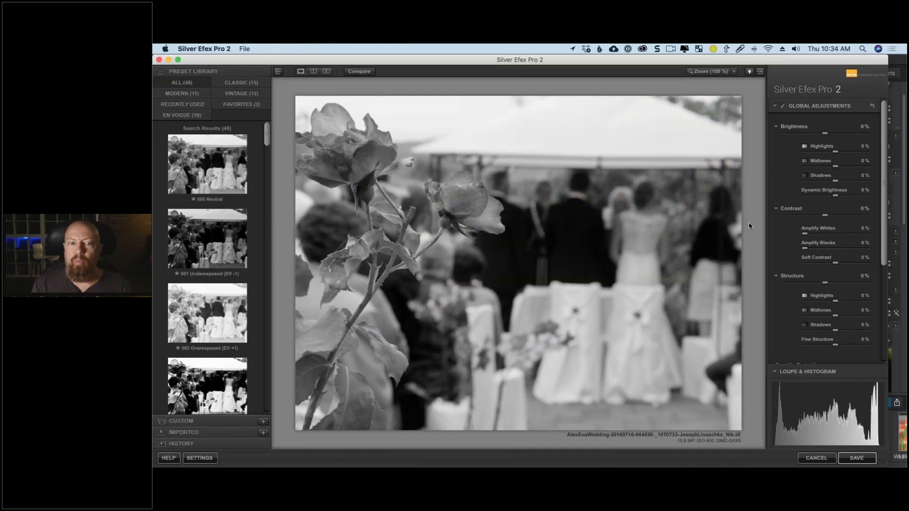
Add a control point on the smaller rose near the photo's centre and raise its selective colorization to full
left_click(775, 105)
left_click(808, 141)
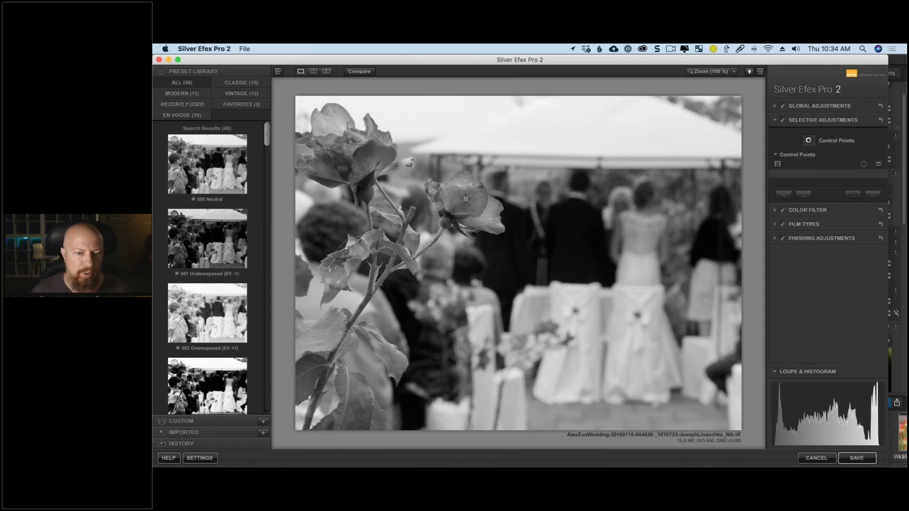
left_click(466, 200)
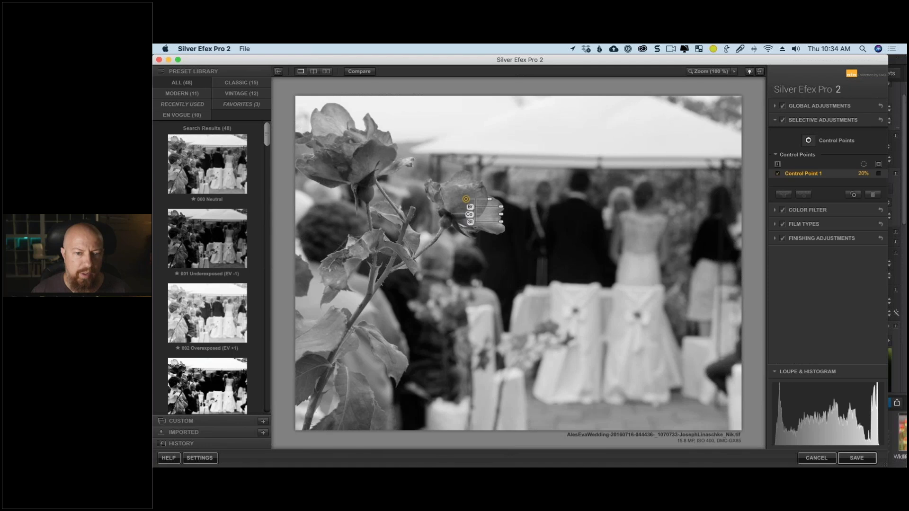
left_click(478, 231)
left_click_drag(484, 252, 519, 252)
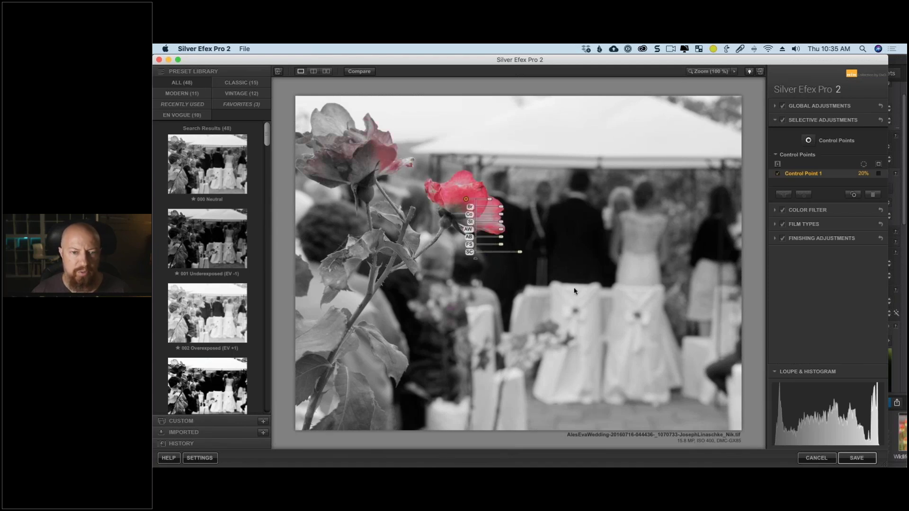
Reposition the control point on the smaller rose and set its area of effect to 18%
left_click_drag(466, 200, 457, 192)
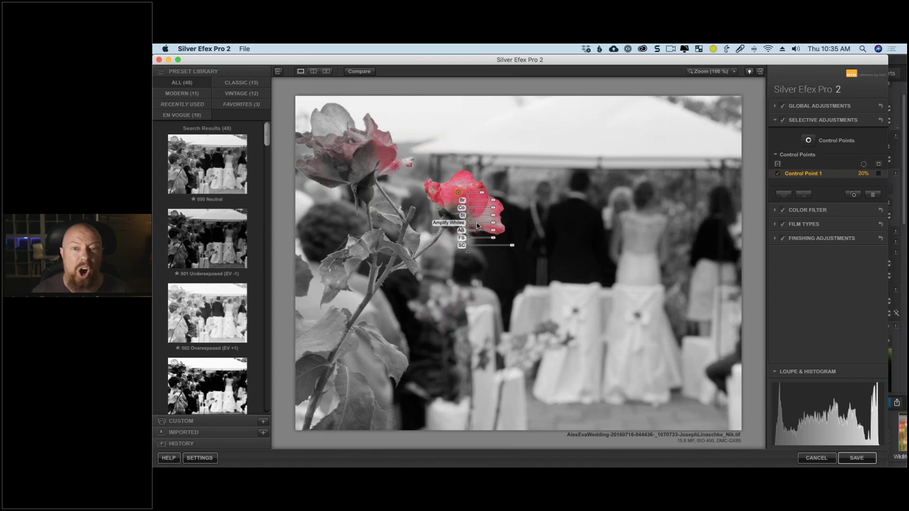
left_click(484, 193)
left_click_drag(484, 193, 526, 196)
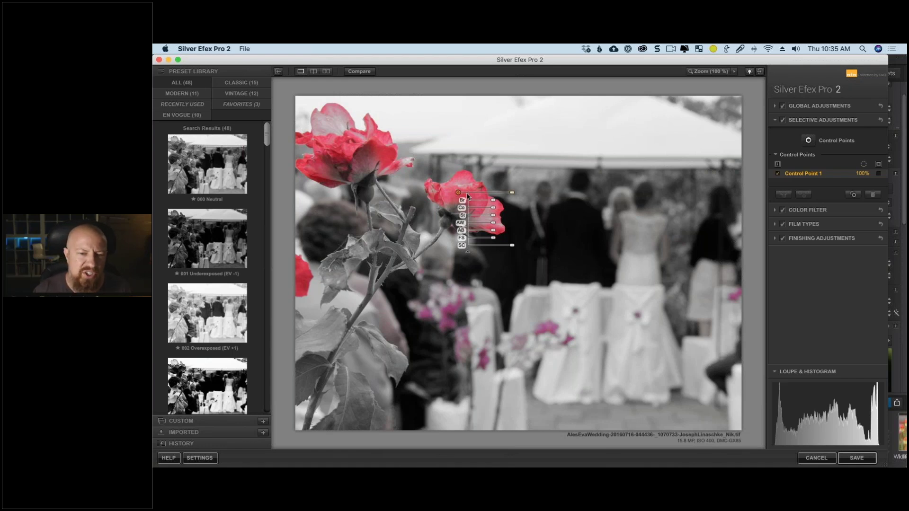
left_click_drag(513, 194, 482, 195)
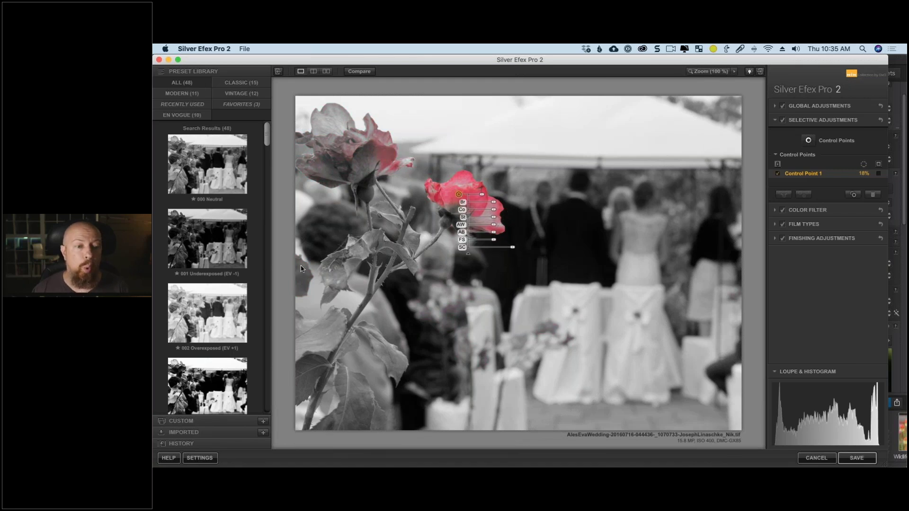
Examine the roses' original colours in DxO PhotoLab and return to Silver Efex Pro 2
key("super+Tab")
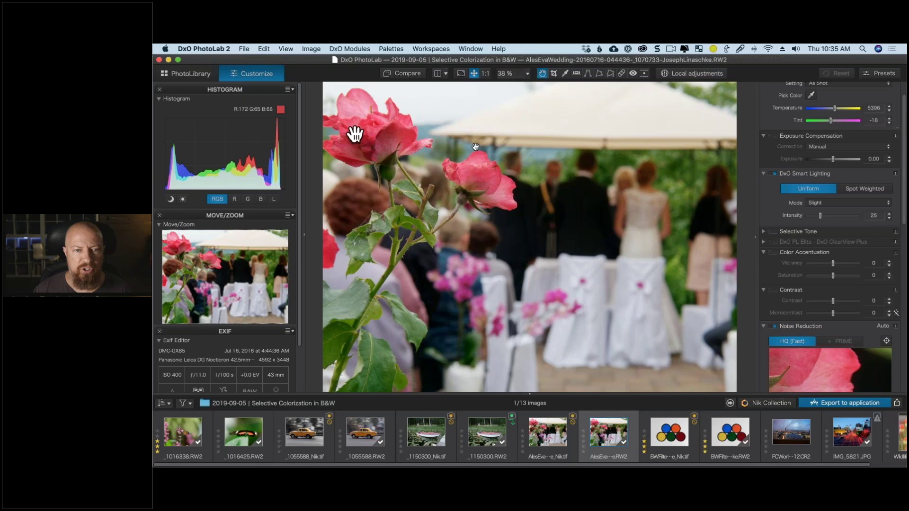
key("super+Tab")
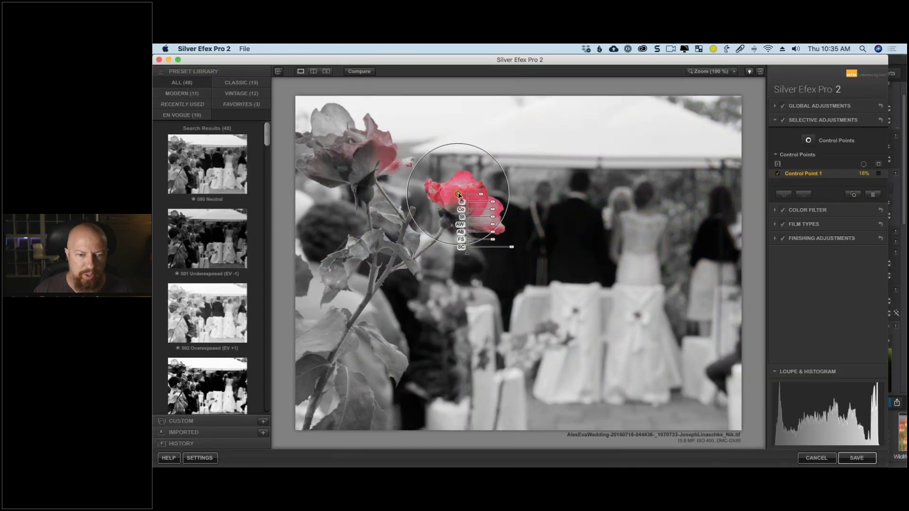
Duplicate the 18% control point five times, spreading the copies across the smaller and larger roses
left_click_drag(462, 207, 486, 216)
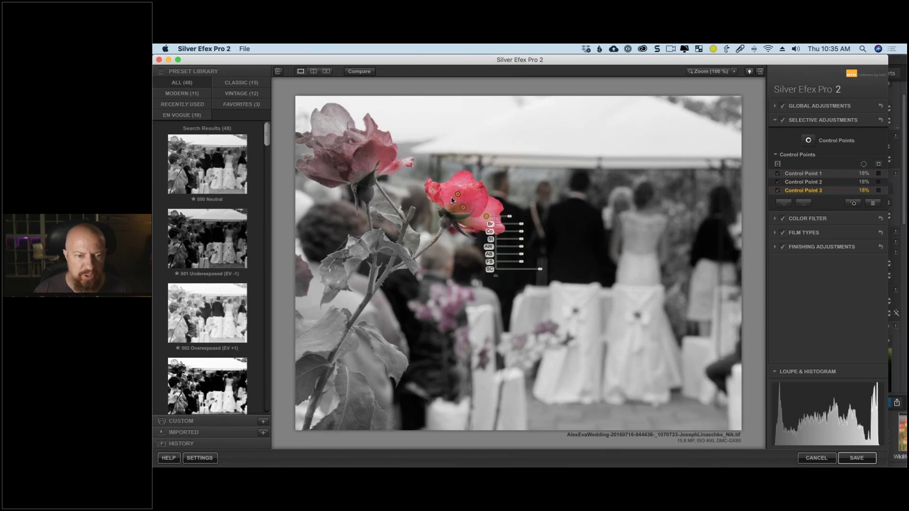
left_click(430, 184)
left_click_drag(430, 184, 329, 127)
left_click(358, 164)
left_click(359, 164)
Show the selection mask for all control points to examine the rose coverage, and hide the mask again
left_click(821, 174)
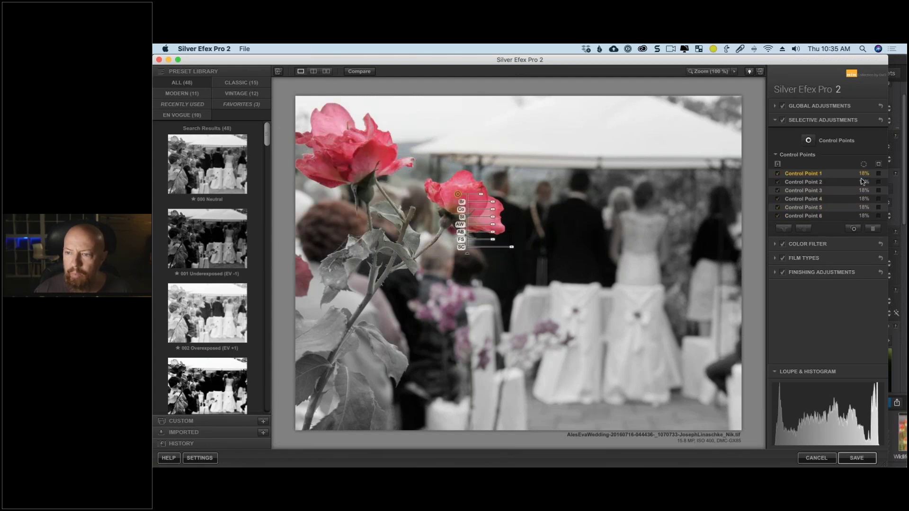
left_click(878, 164)
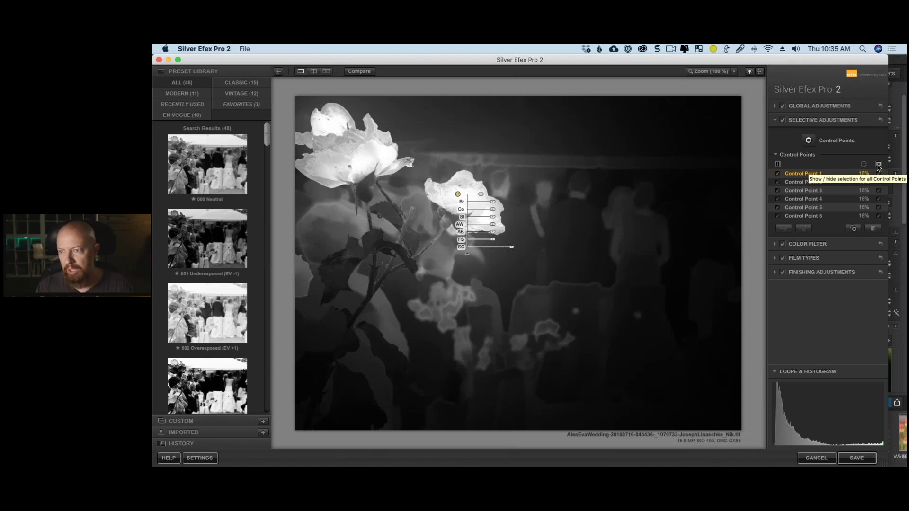
left_click(878, 164)
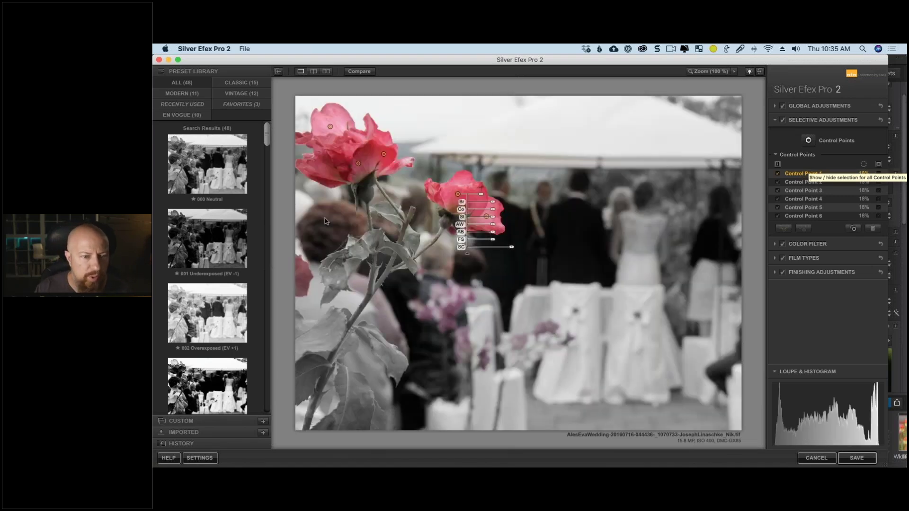
Duplicate the 18% colorizing control points six times, spreading the copies from beneath the larger rose down along its stem and leaves
left_click(359, 164)
left_click_drag(358, 165, 357, 177, "alt")
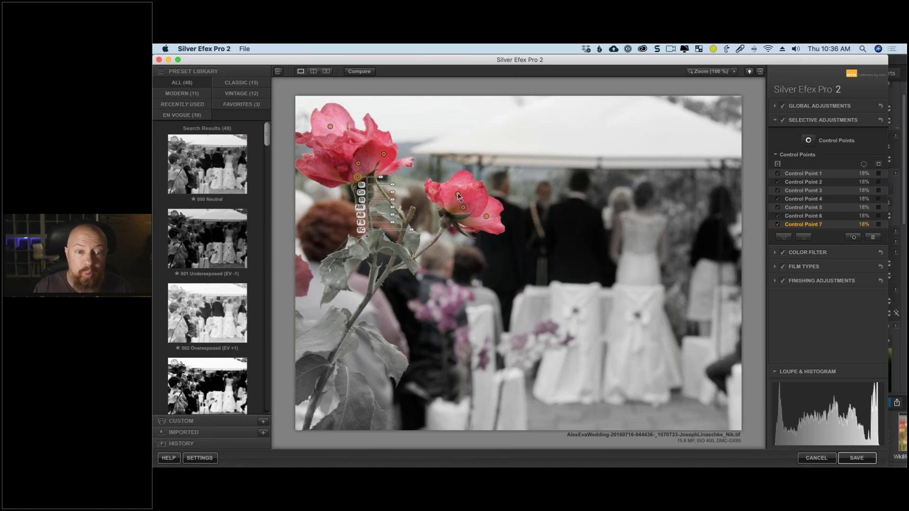
left_click_drag(458, 194, 414, 235, "alt")
left_click(391, 360)
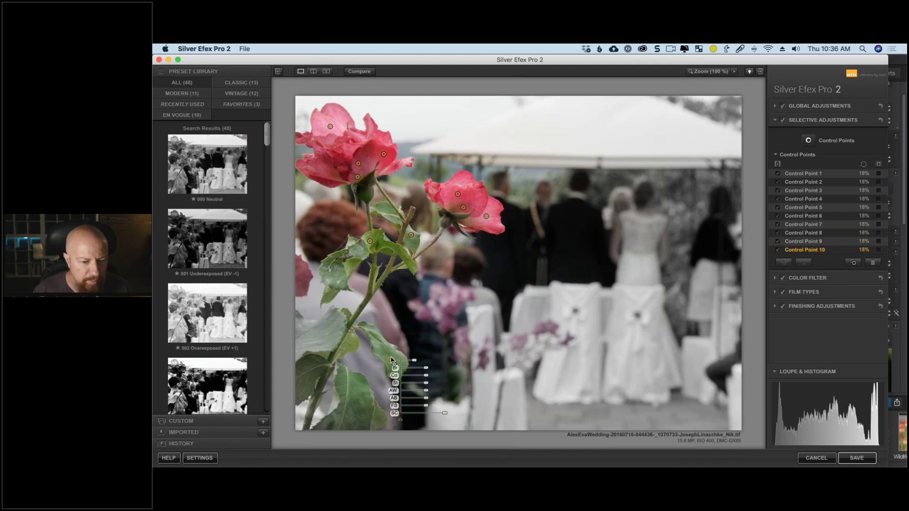
left_click_drag(391, 360, 354, 403, "alt")
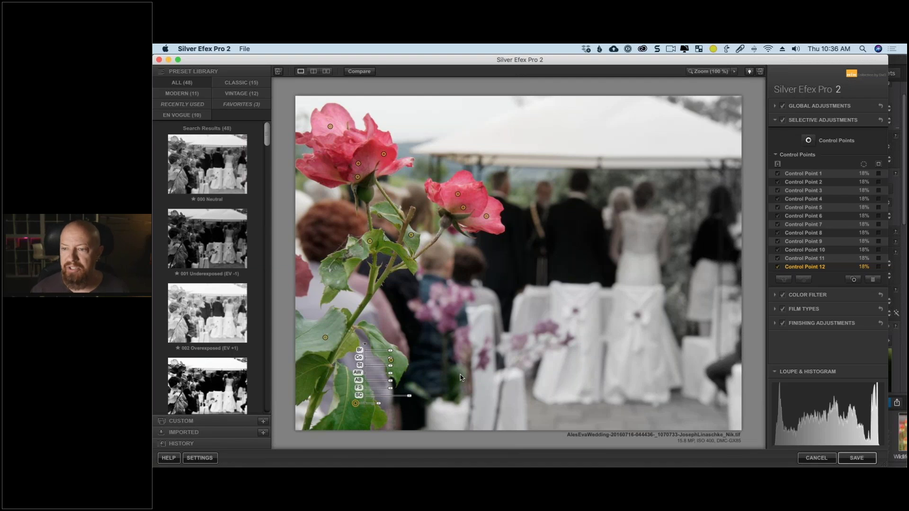
Select Control Point 1 through Control Point 12 and combine them into one group
left_click(807, 173)
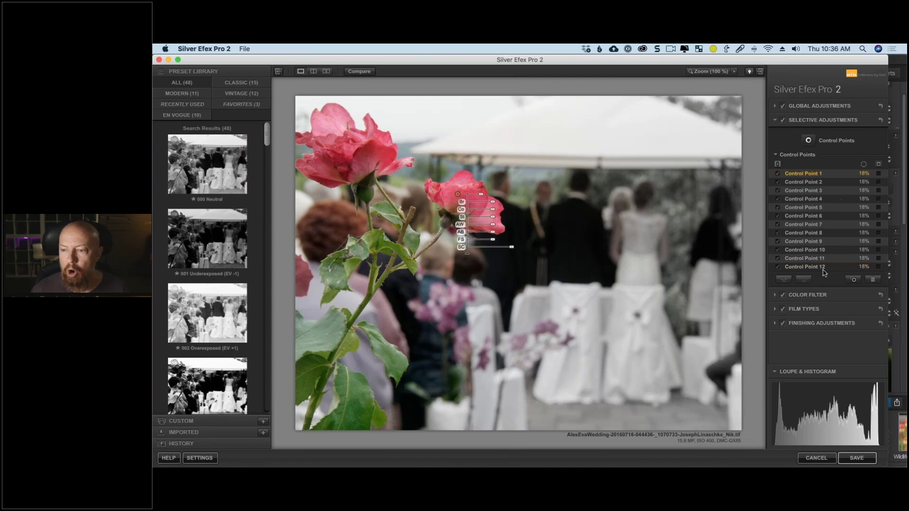
left_click(823, 268, "shift")
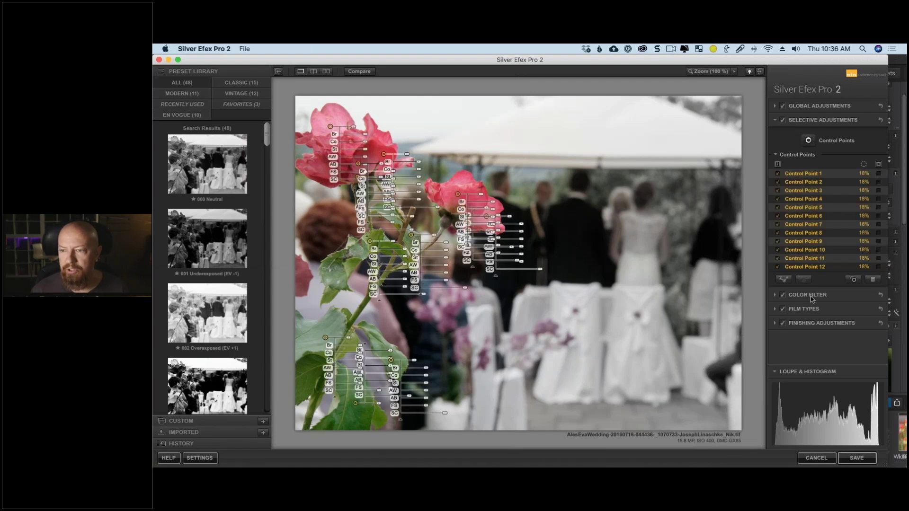
left_click(784, 281)
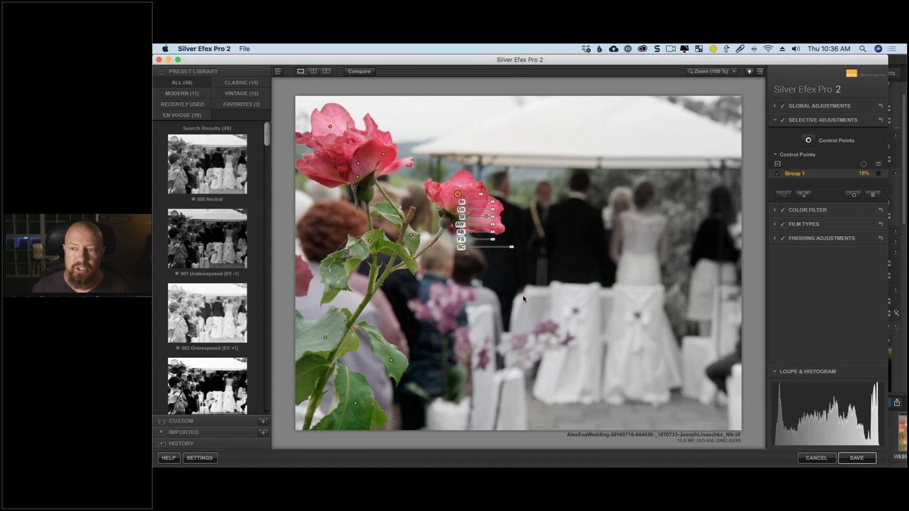
Add a non-colorizing control point with a 16% area of effect on the blurred purple flowers and duplicate it slightly above
left_click(809, 141)
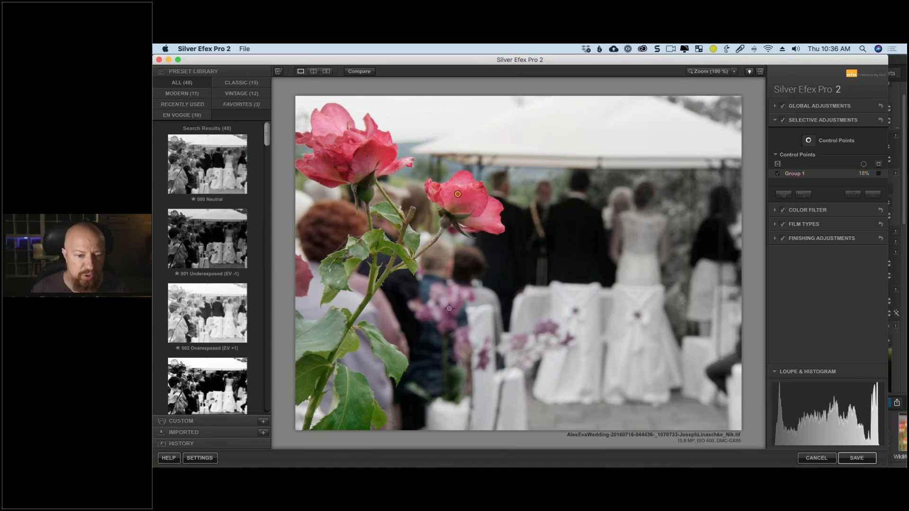
left_click(448, 309)
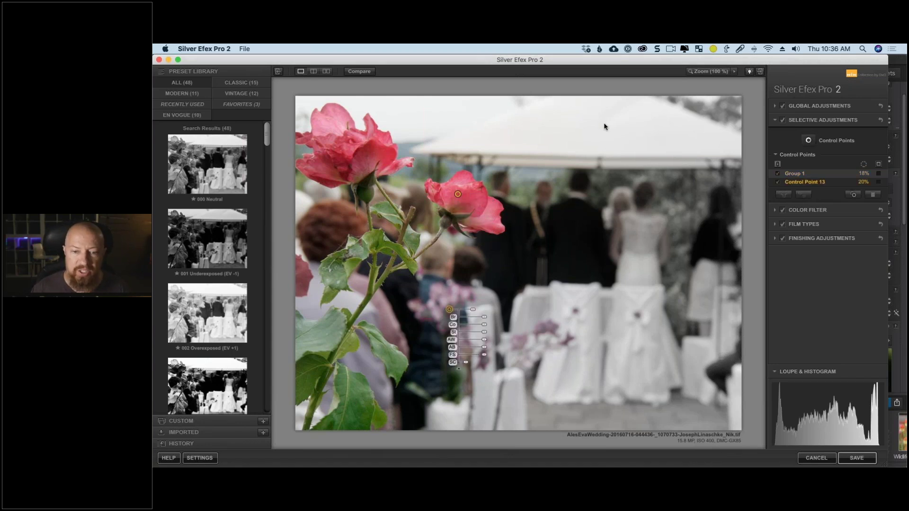
left_click(700, 72)
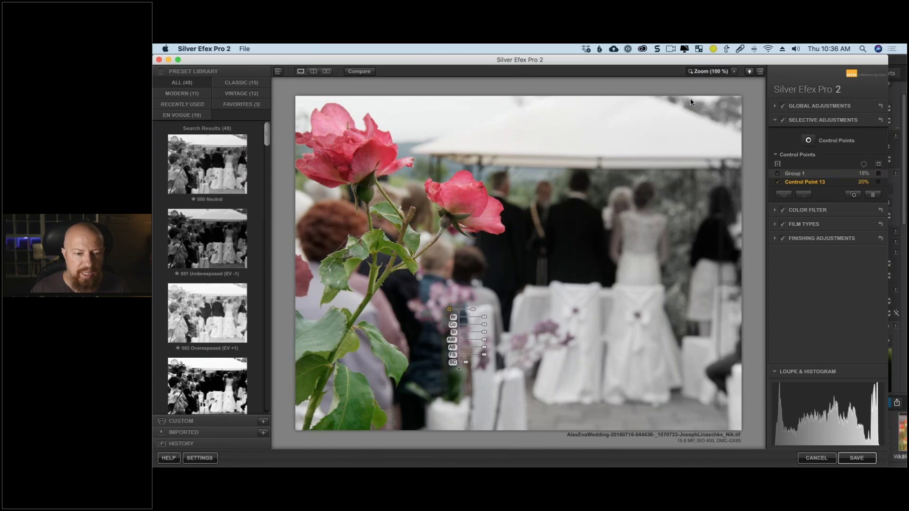
scroll(542, 179, "down", 5)
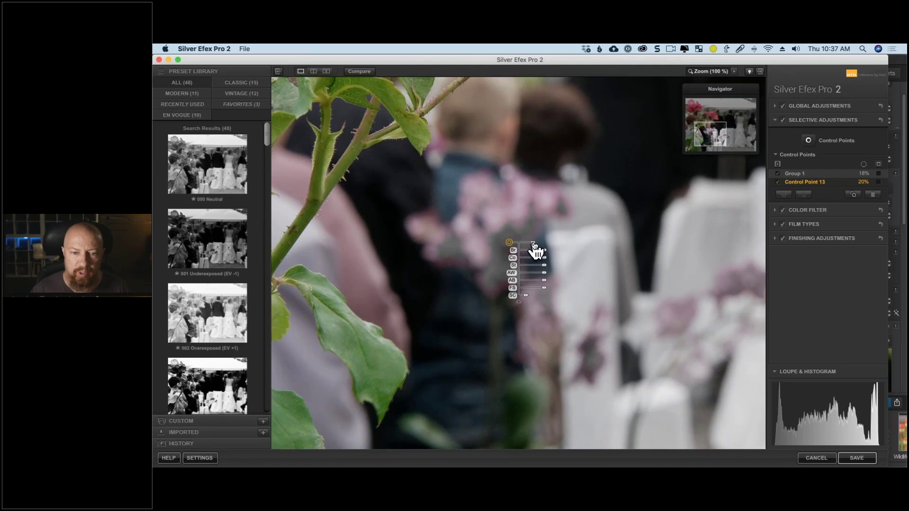
left_click_drag(534, 248, 497, 213)
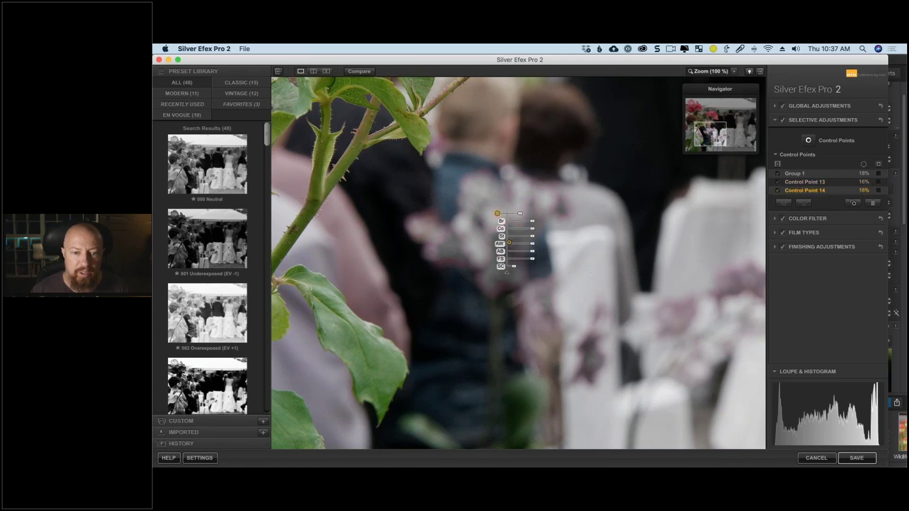
Duplicate the 16% neutral control point three more times over the blurred flowers, the seated guests and the foliage below
left_click(714, 71)
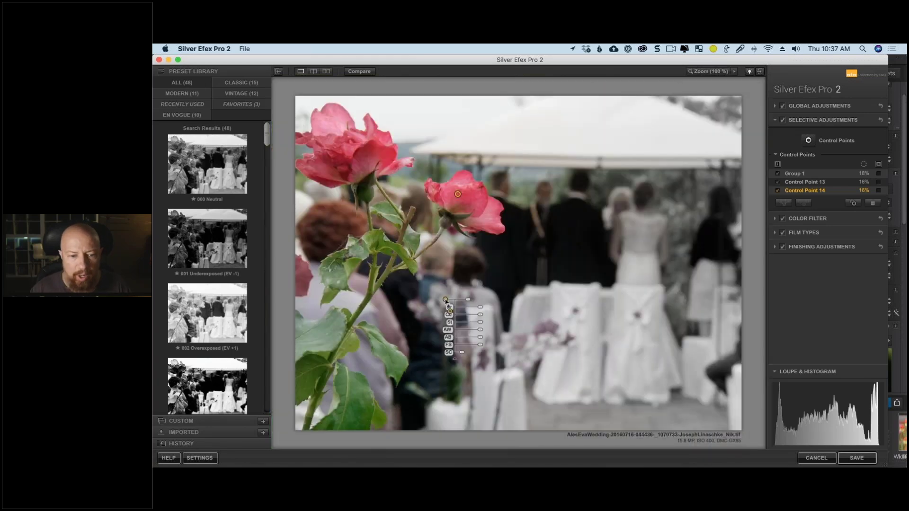
left_click_drag(445, 299, 423, 288)
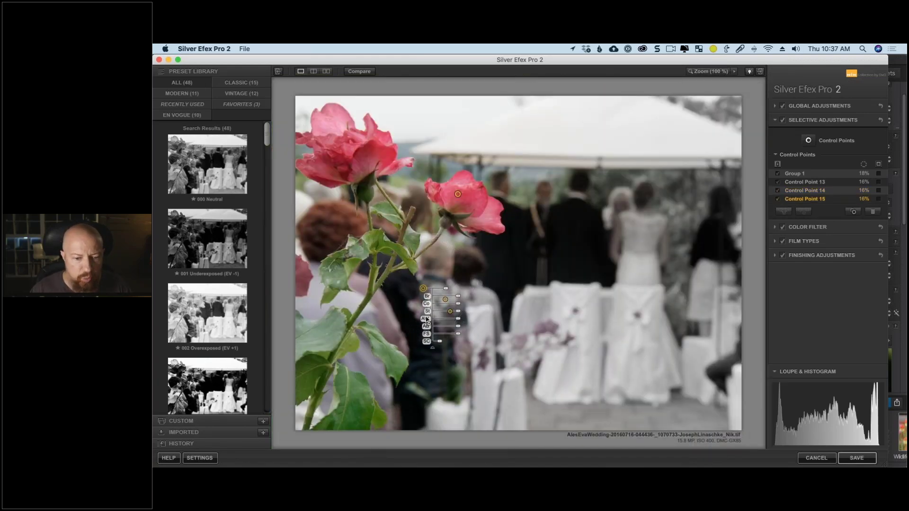
left_click_drag(426, 320, 385, 317)
left_click(430, 370)
Place neutral control point copies on the bloom at the photo's left edge and the guest's red hair, with 7% and 9% areas of effect
left_click(303, 278)
left_click_drag(332, 279, 320, 283)
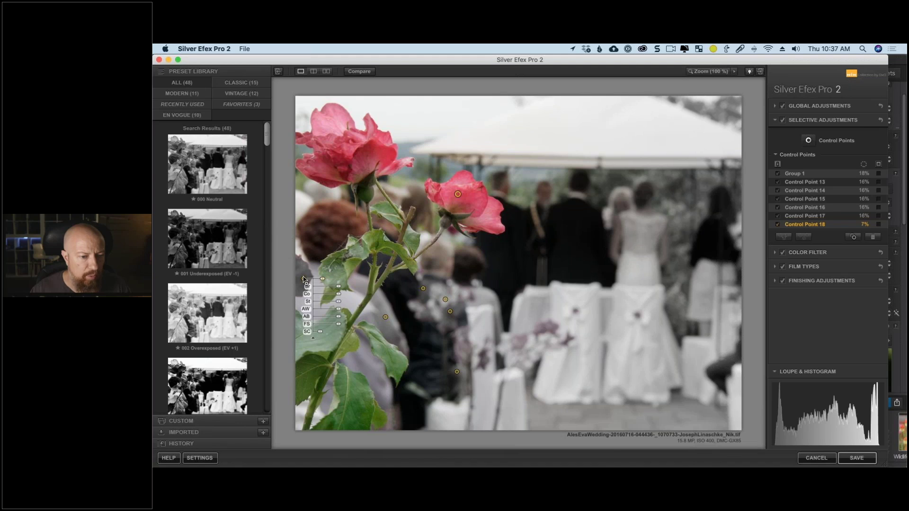
left_click(308, 267)
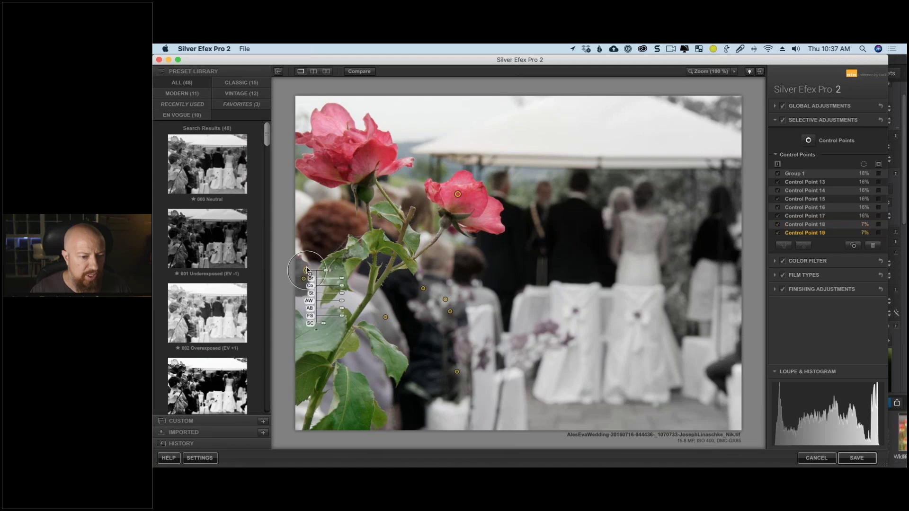
left_click(326, 232)
left_click(329, 213)
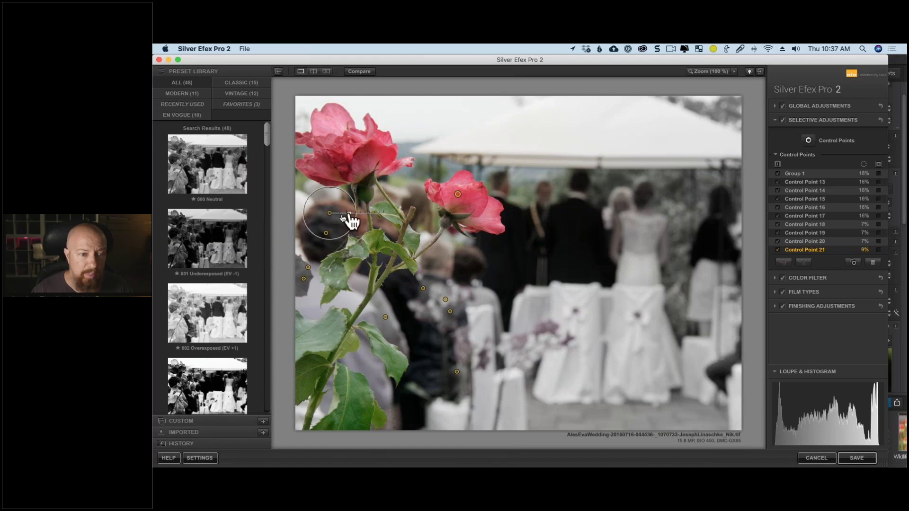
left_click(353, 220)
Place neutral copies above and below the smaller rose's left side, using 9% for the upper and 5% for the lower
left_click(441, 169)
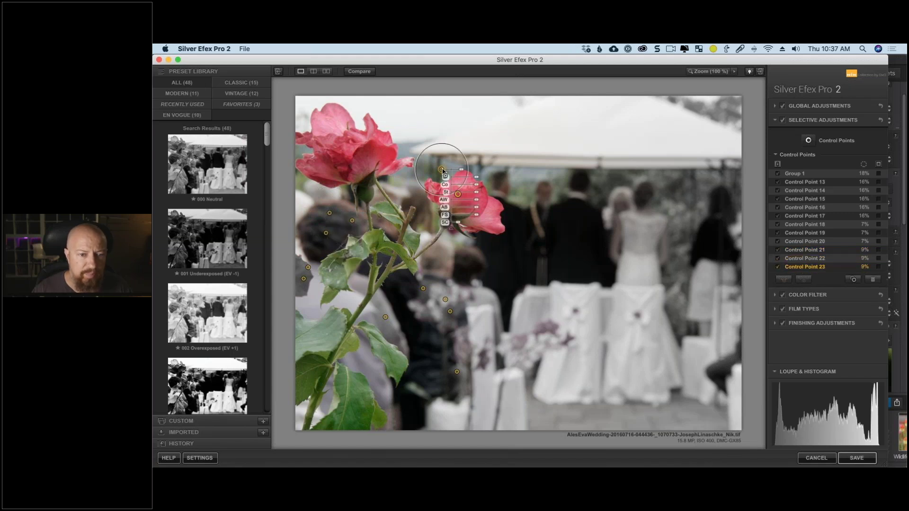
left_click(433, 223)
left_click_drag(453, 223, 433, 224)
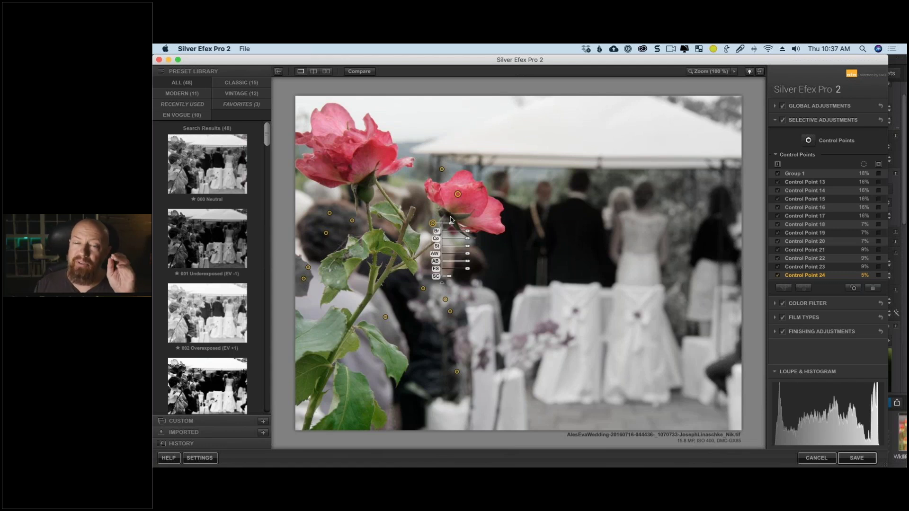
Select Control Point 13 through Control Point 24 and combine the neutral points into a second group
left_click(462, 195)
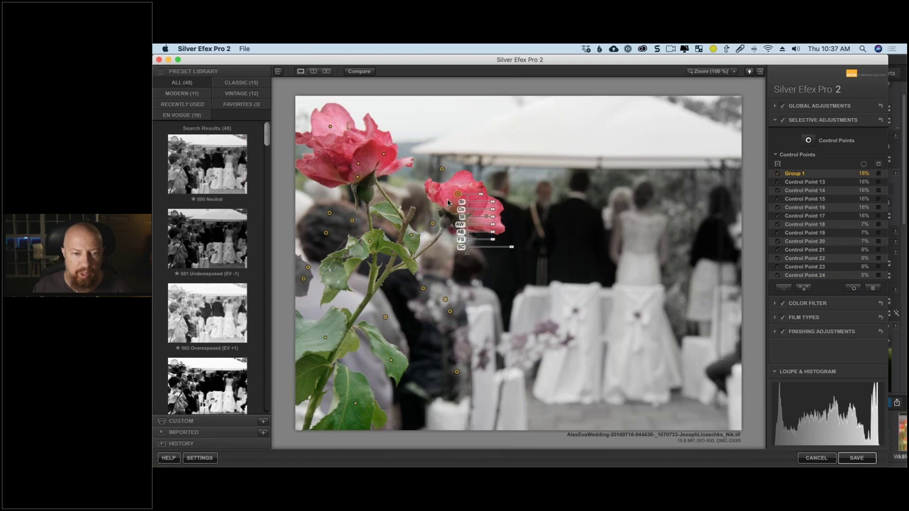
left_click(521, 180)
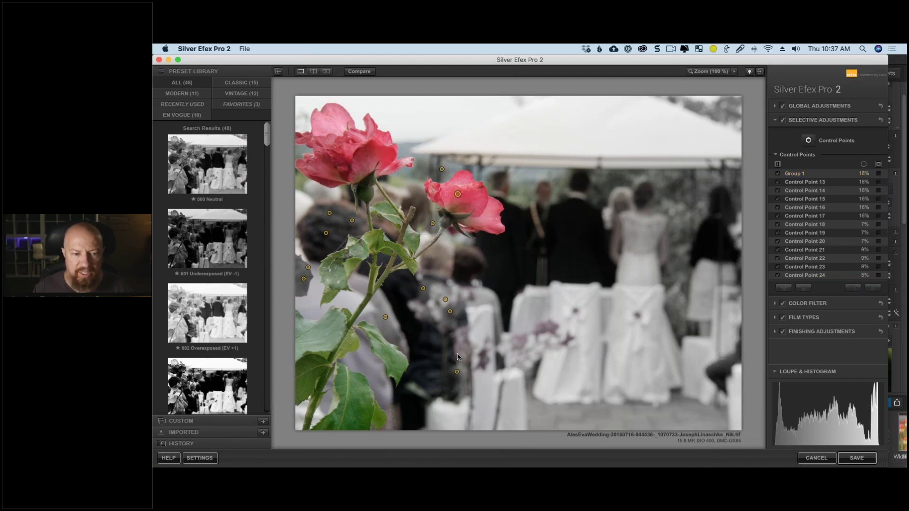
left_click(458, 195)
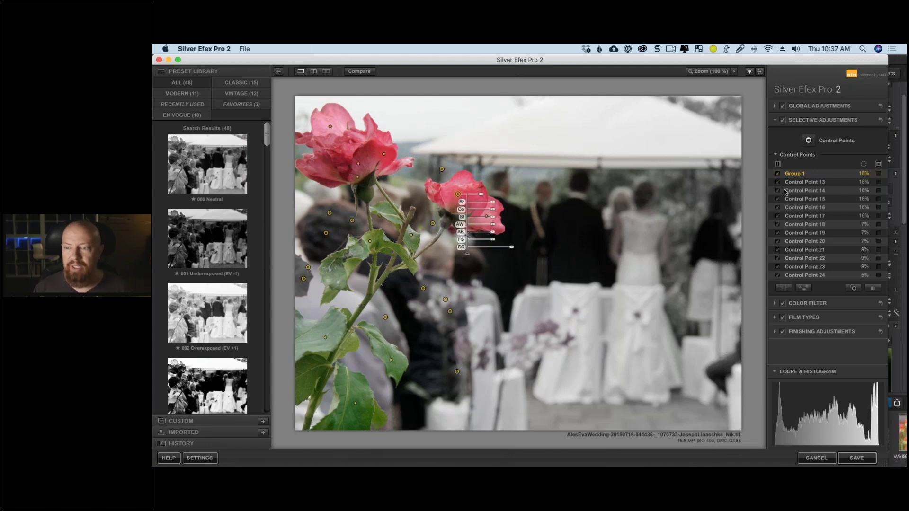
left_click(804, 182)
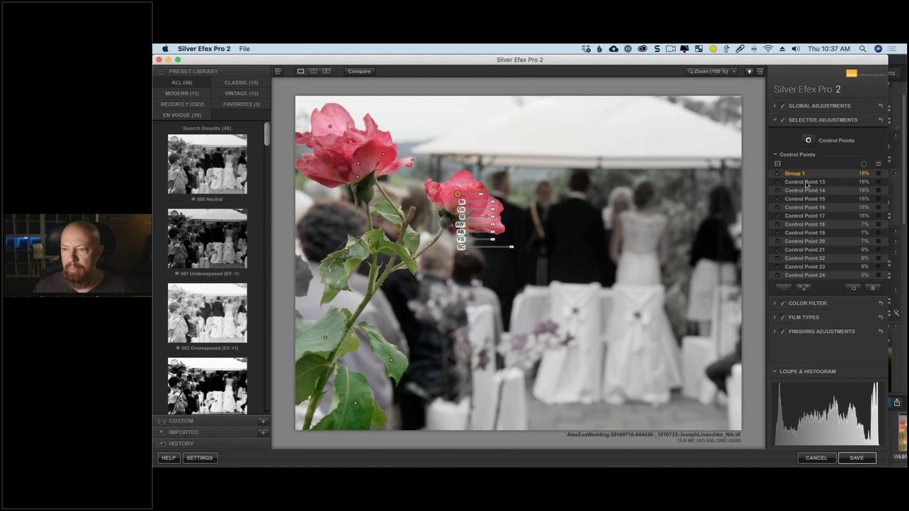
left_click(816, 277, "shift")
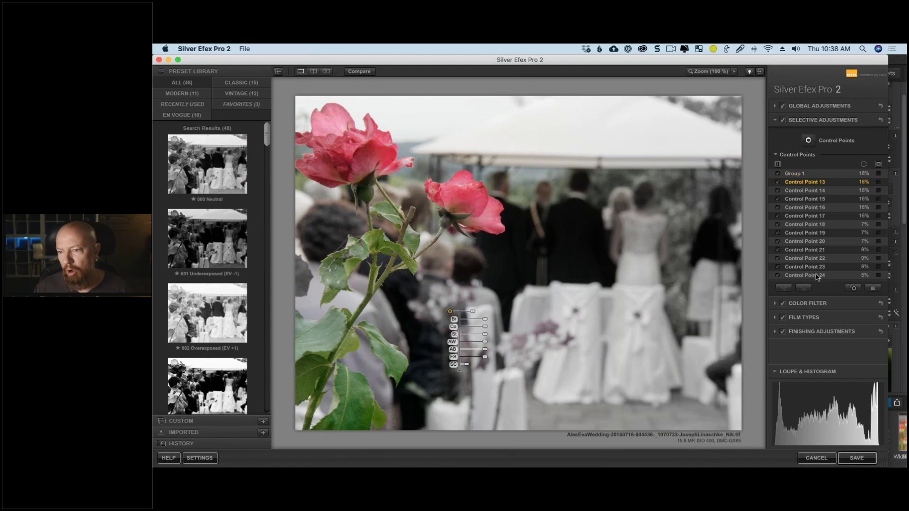
left_click(784, 287)
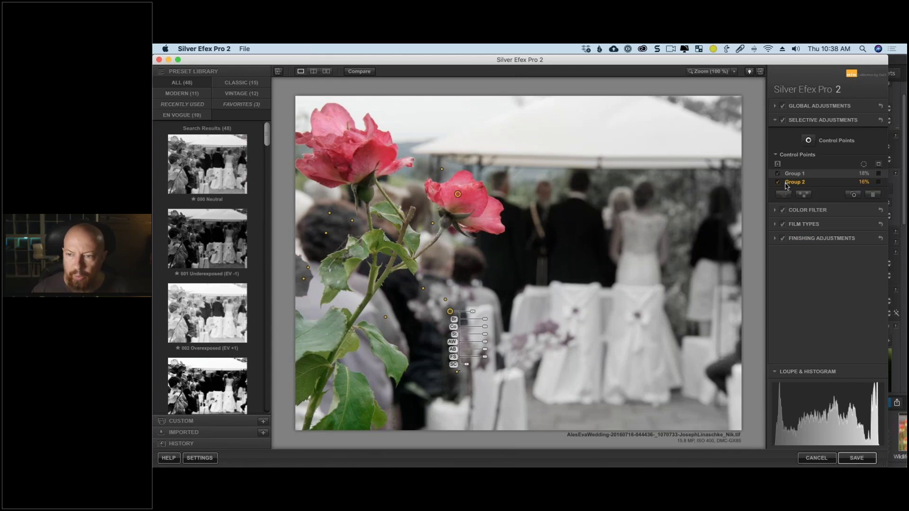
Switch between Group 1 and Group 2 to compare which control points belong to each
left_click(799, 174)
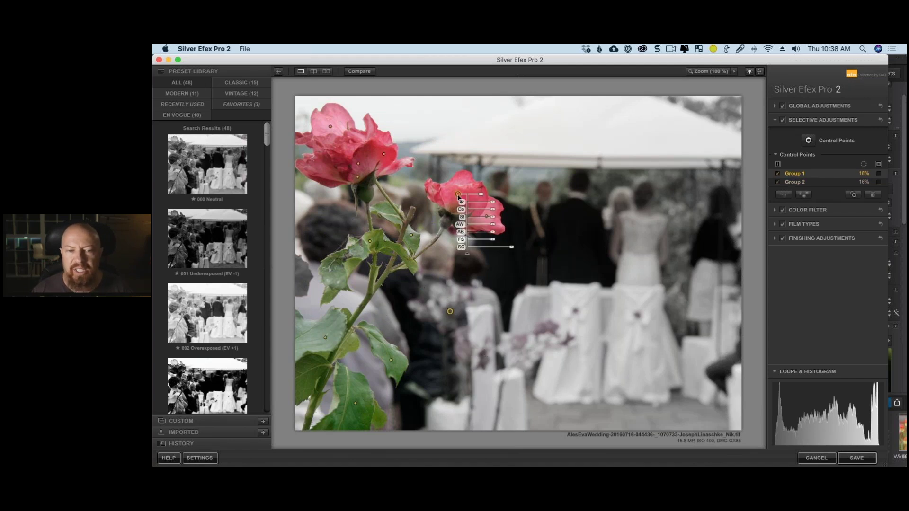
left_click(450, 311)
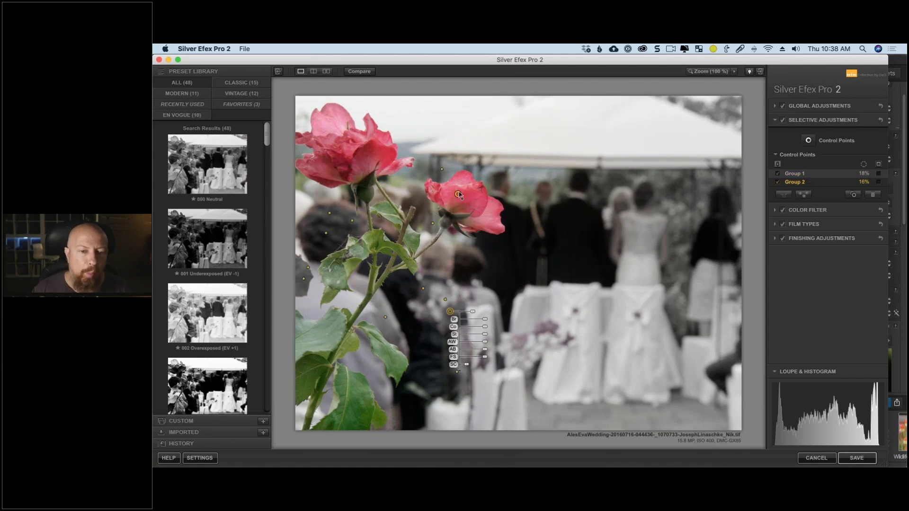
left_click(457, 194)
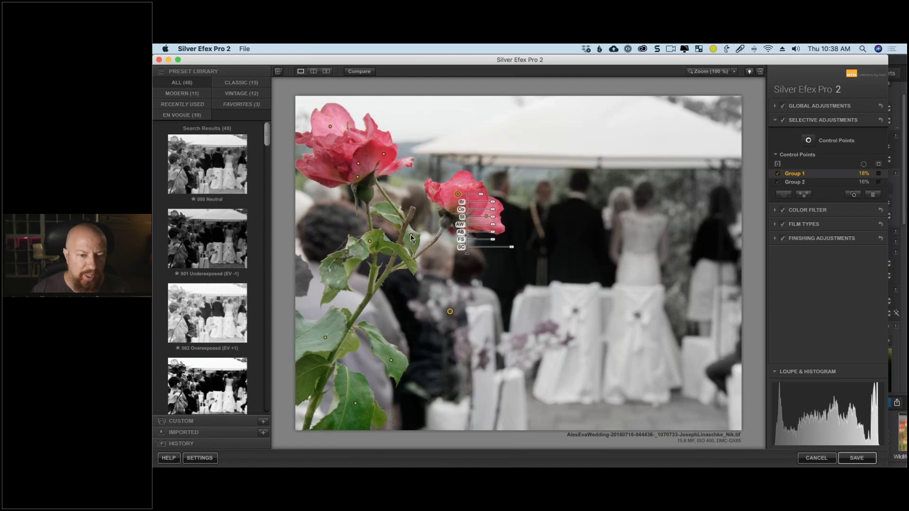
Duplicate Group 2's neutral points over the background beneath the smaller rose and the blurred people beside it
left_click(434, 231)
left_click_drag(420, 233, 464, 222)
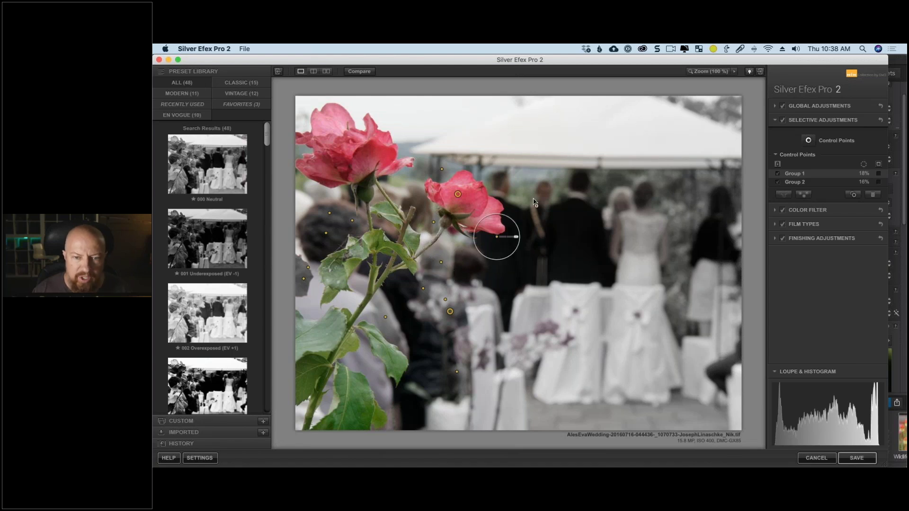
left_click_drag(530, 205, 523, 192)
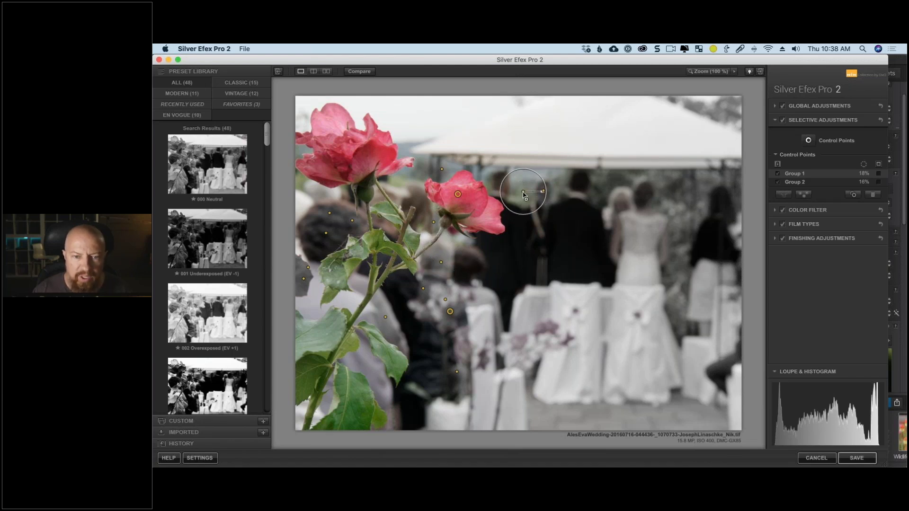
left_click(534, 226)
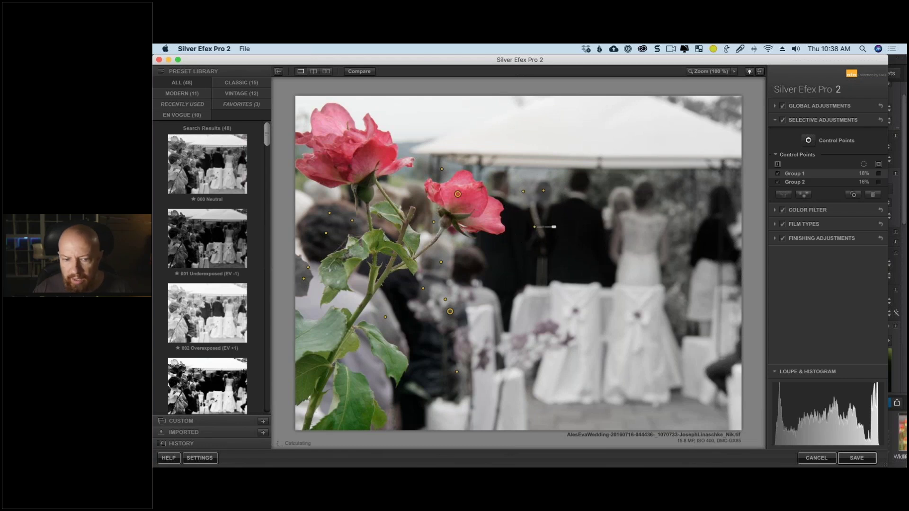
Place another small Group 2 neutral point in the gap between the rose stems and adjust its area of effect
left_click(433, 222)
left_click(401, 232)
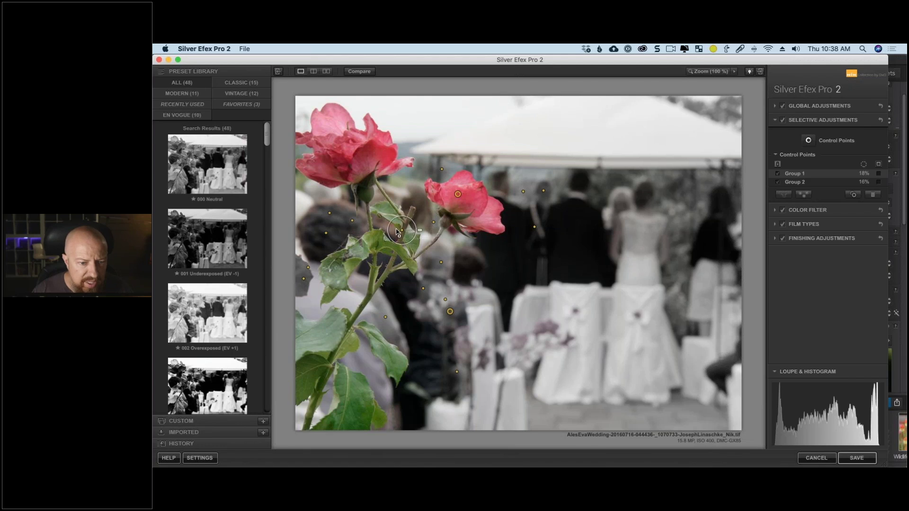
left_click_drag(398, 232, 406, 239)
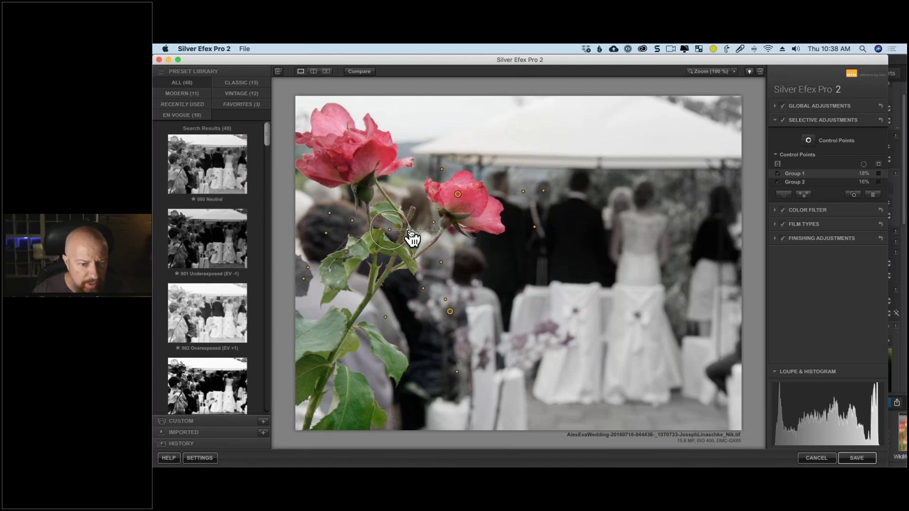
Place a small neutral Group 2 point below the larger rose and a small Group 1 color point on the smaller rose's stem
left_click(362, 218)
left_click_drag(360, 217, 364, 215)
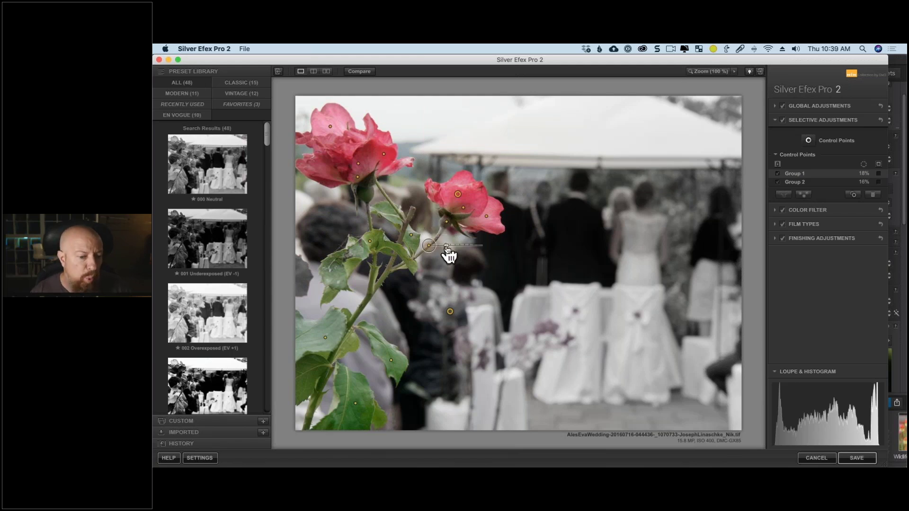
left_click(503, 303)
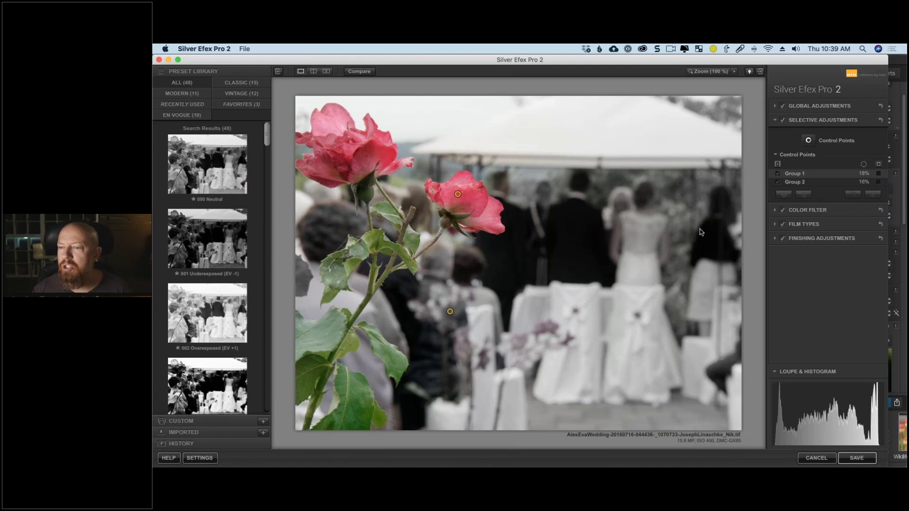
Display Group 1's selection mask and duplicate Group 2 neutral points over the background around the smaller rose and across the tent roof
left_click(879, 175)
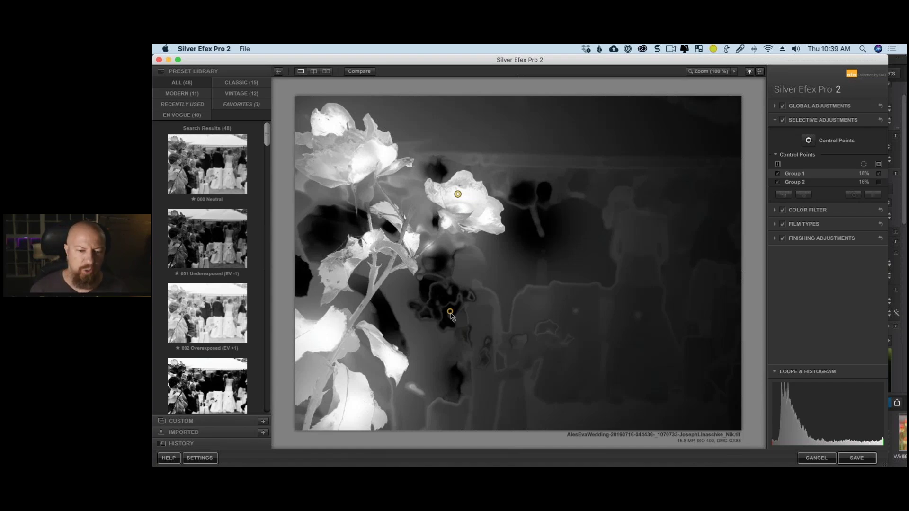
left_click(451, 313)
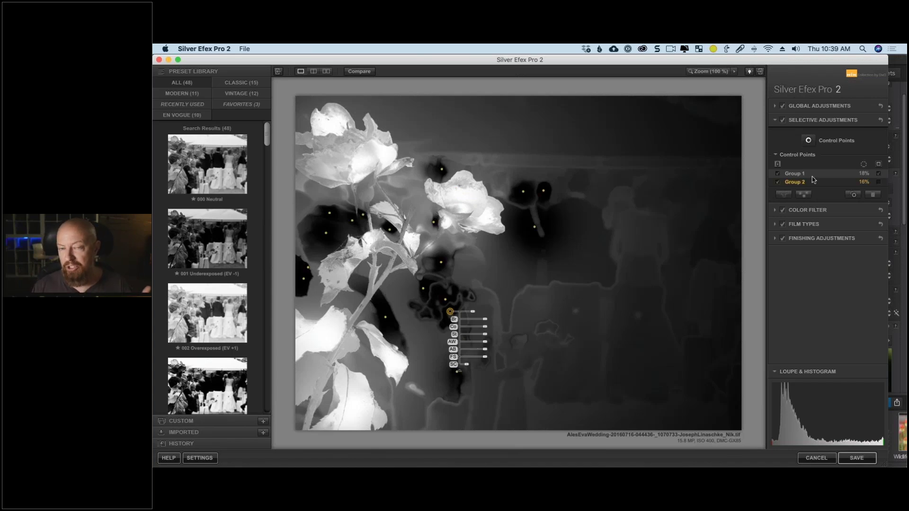
left_click(878, 174)
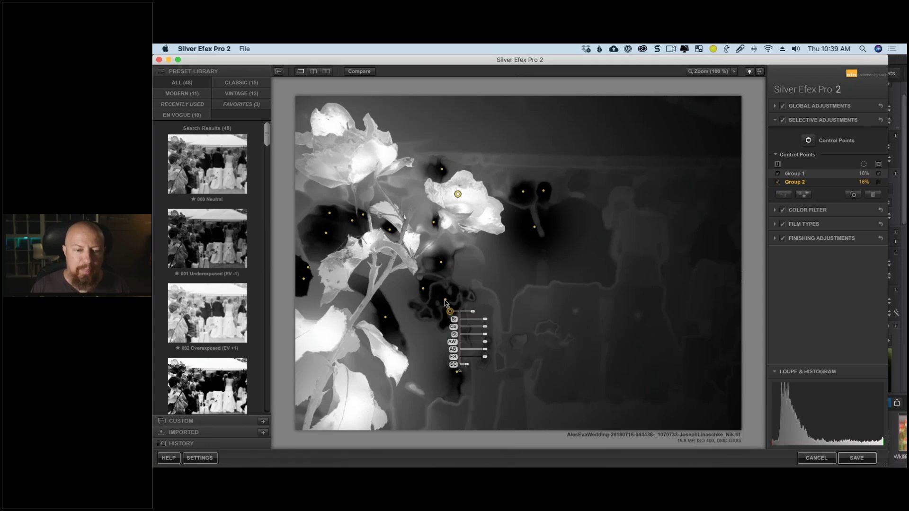
left_click(445, 304)
left_click_drag(443, 306, 449, 140)
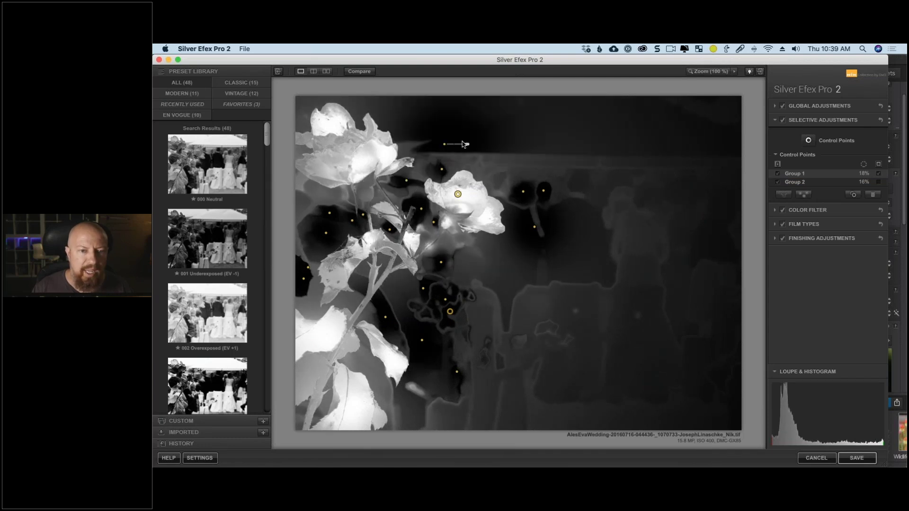
left_click(452, 166)
left_click_drag(453, 167, 502, 189)
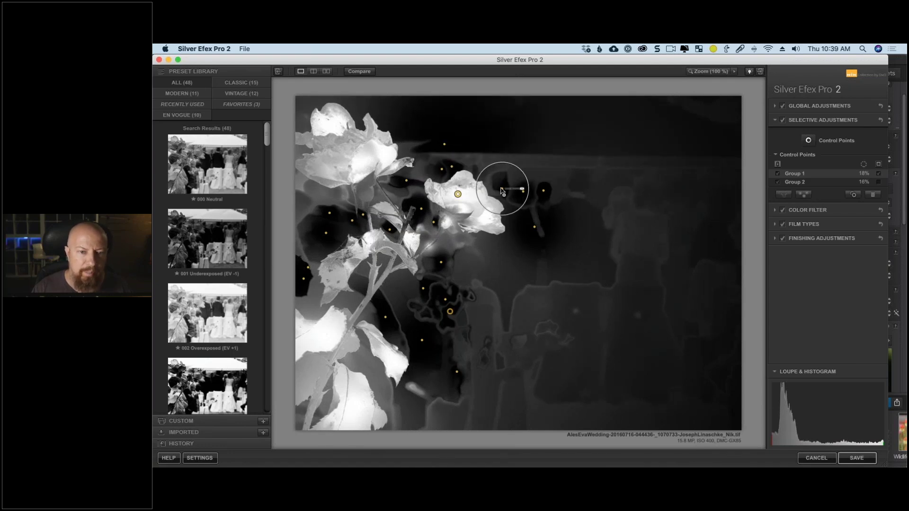
Duplicate Group 1 color points over the dim petals of both roses and onto the green bud base beneath the larger rose
left_click(458, 194)
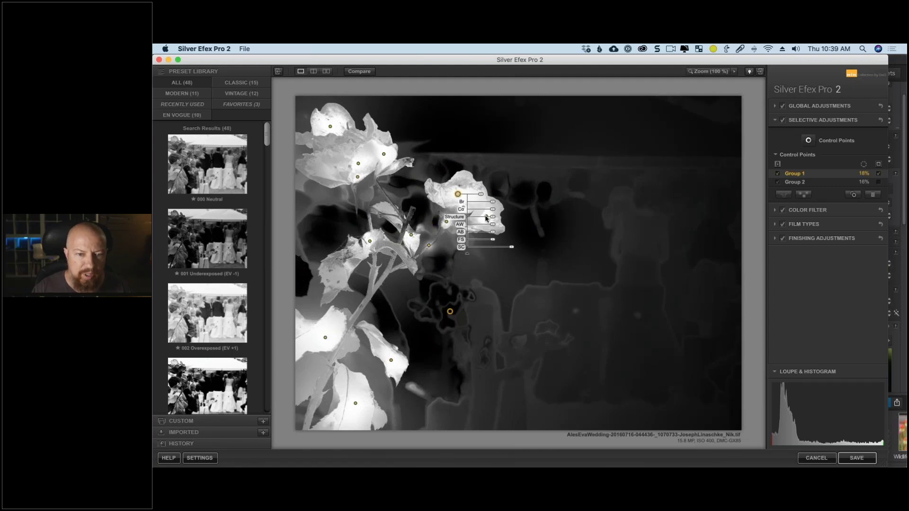
left_click_drag(493, 216, 464, 183)
left_click_drag(384, 155, 338, 163)
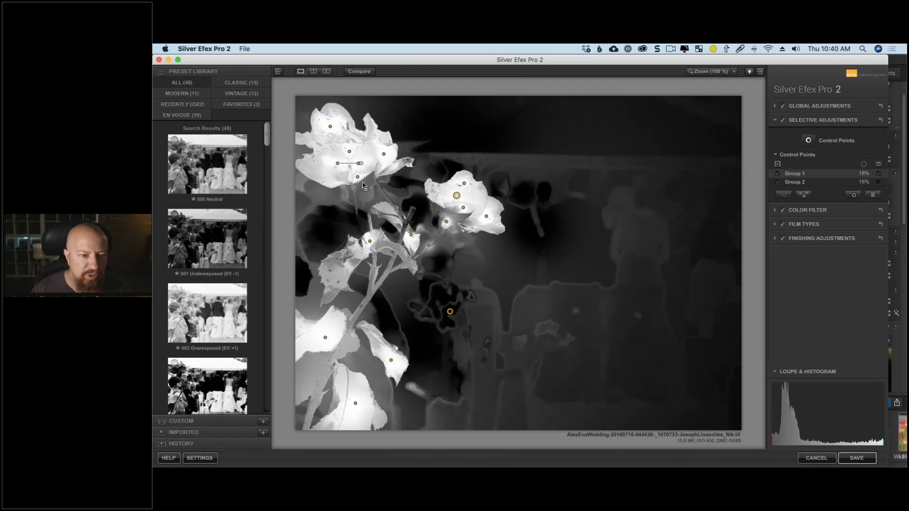
left_click(358, 178)
left_click(367, 191)
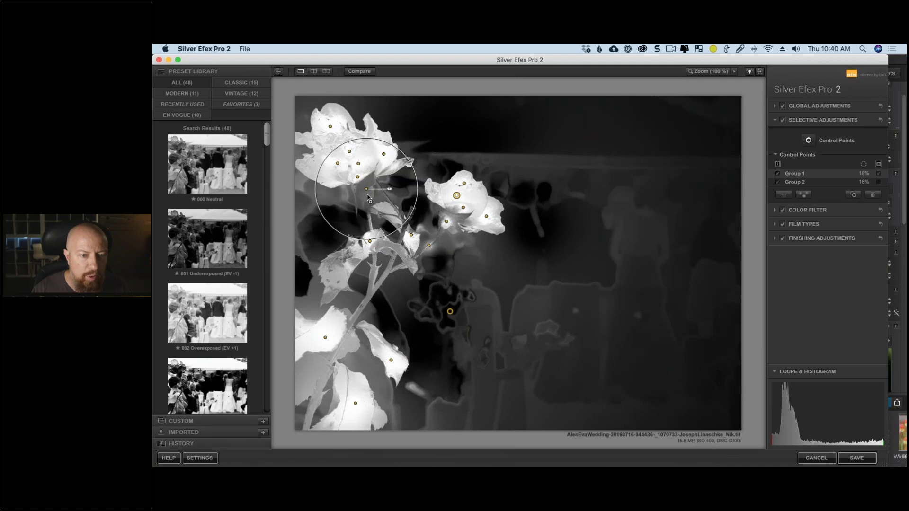
left_click_drag(366, 188, 367, 193)
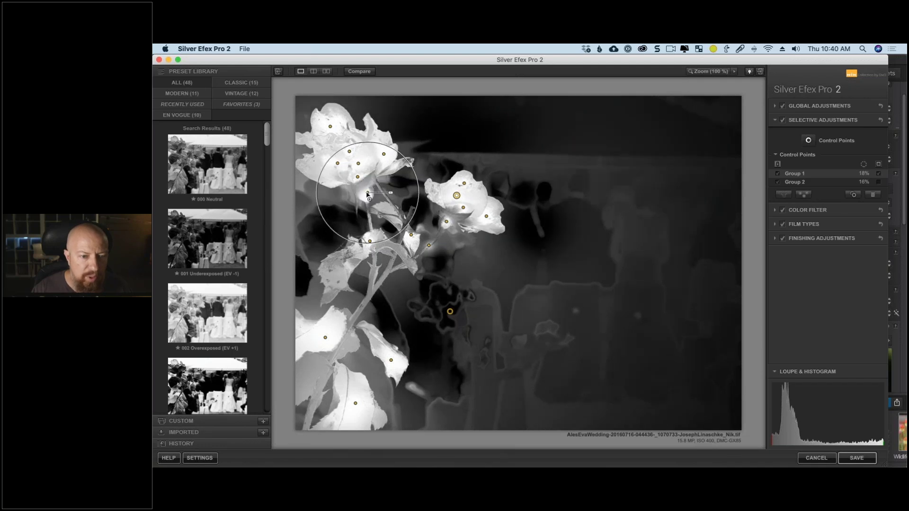
Duplicate Group 1 color points over the upper leaf and down the main stem, and hide the selection mask
left_click(388, 211)
left_click(404, 244)
left_click_drag(393, 249, 370, 294)
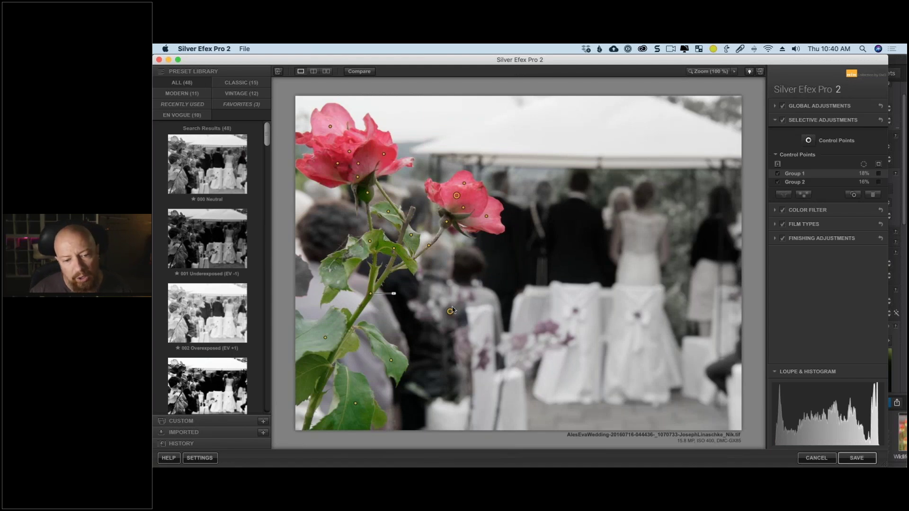
Duplicate small Group 2 neutral points beneath the smaller rose, between the stems, and over the purple flowers beside the white chairs
left_click_drag(451, 314, 467, 244)
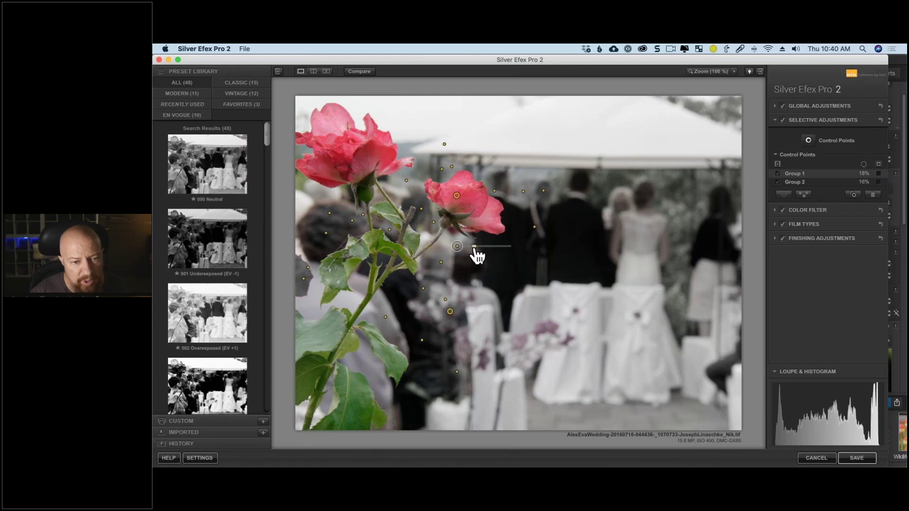
left_click_drag(475, 249, 437, 231)
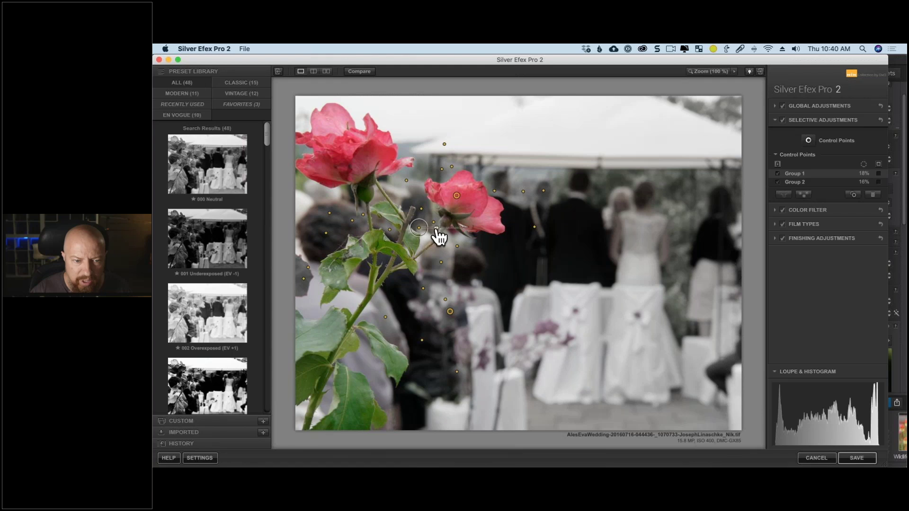
left_click(555, 282)
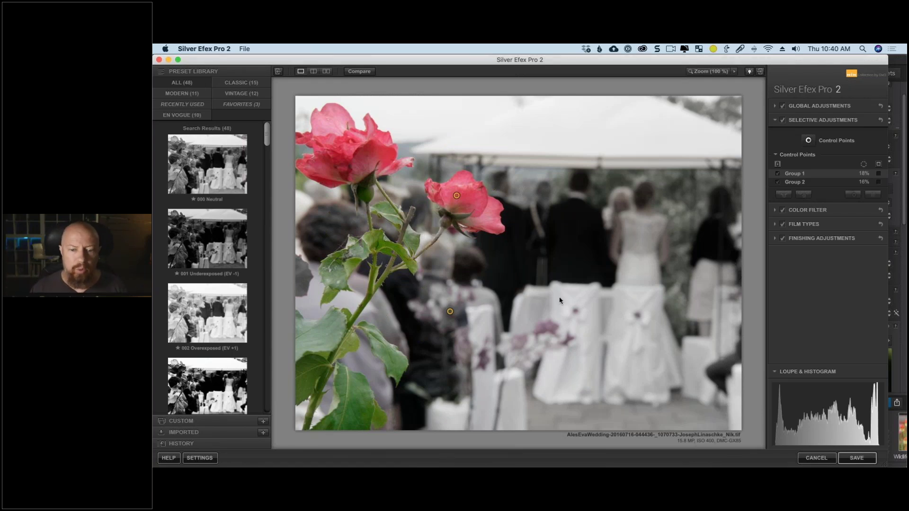
left_click(450, 312)
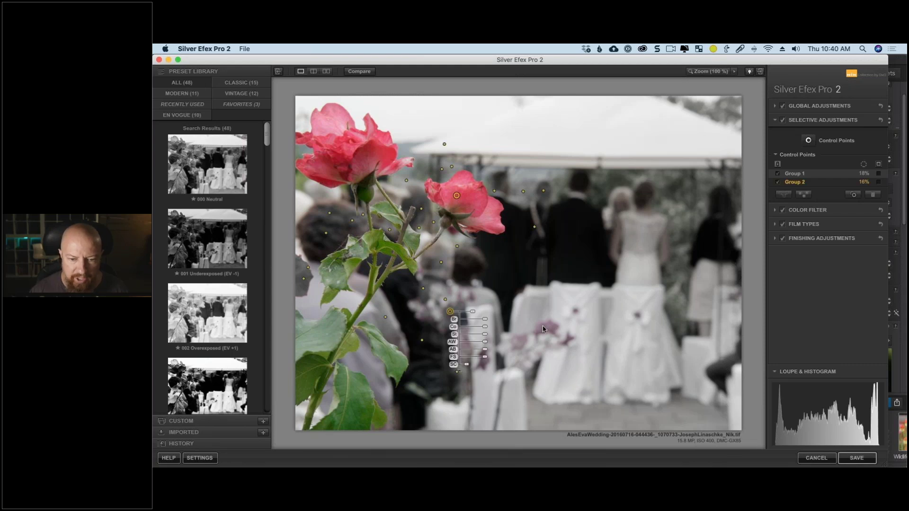
left_click_drag(423, 344, 547, 346)
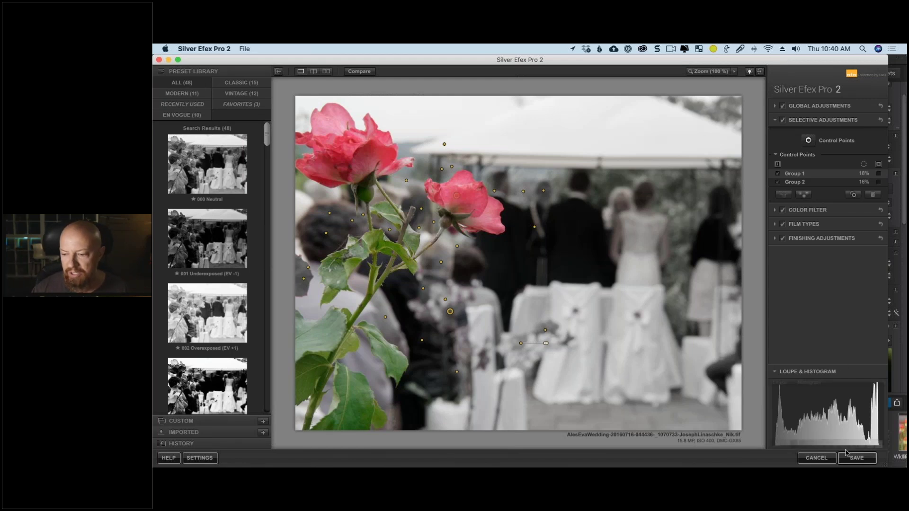
Save the selective colorization and display the resulting wedding Nik TIFF in DxO PhotoLab
left_click(858, 459)
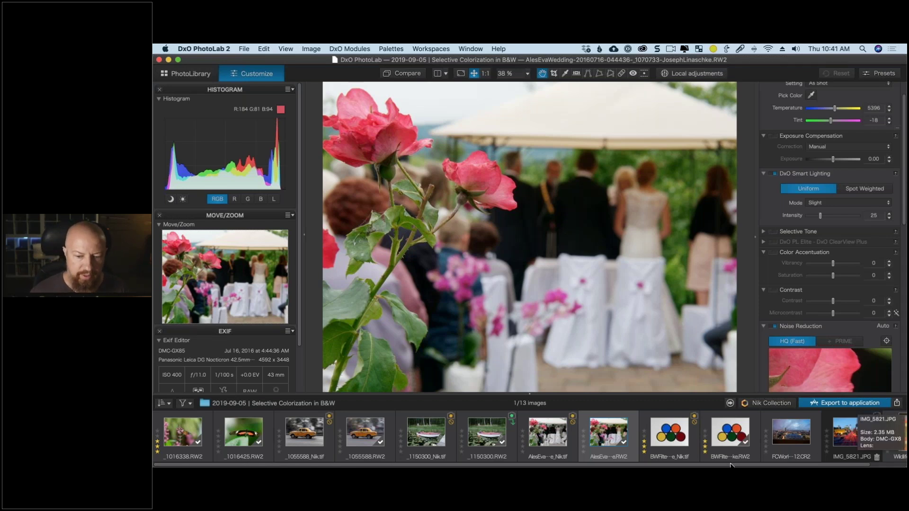
left_click(547, 445)
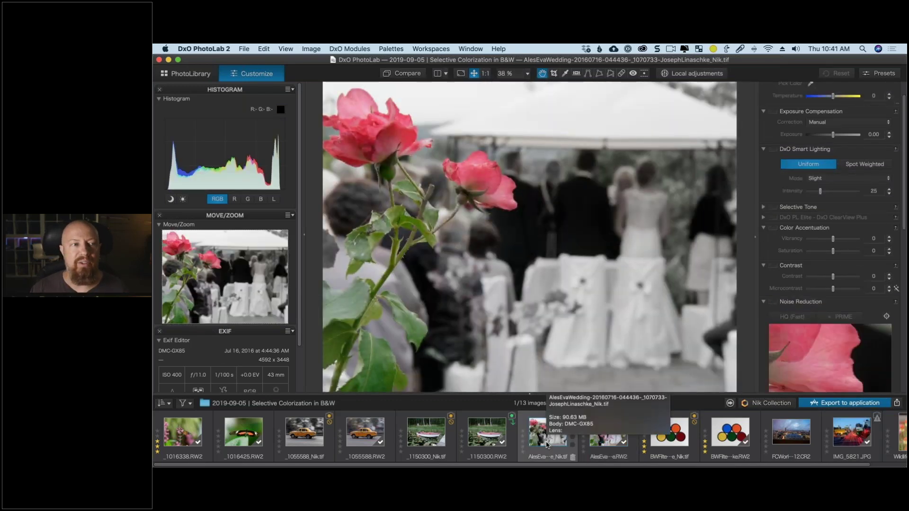
Try reducing the saturation across the wedding background with a graduated filter local adjustment
left_click(689, 75)
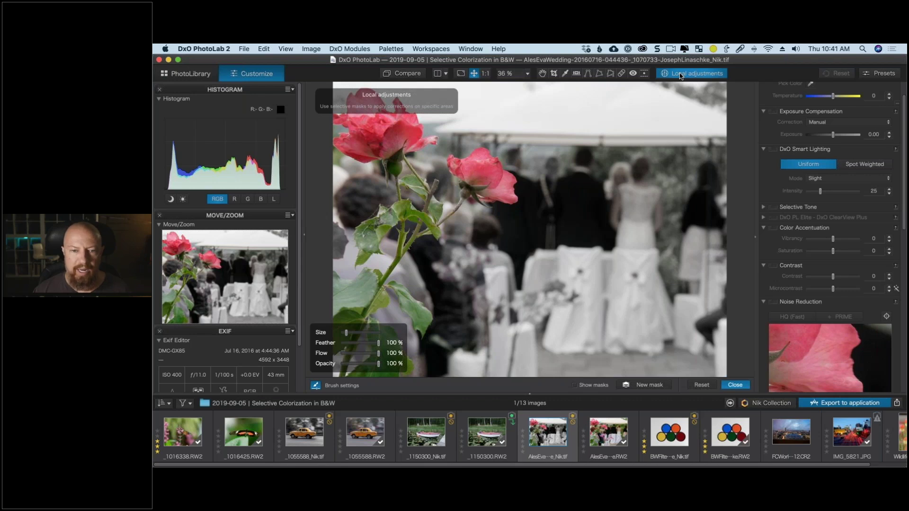
right_click(614, 188)
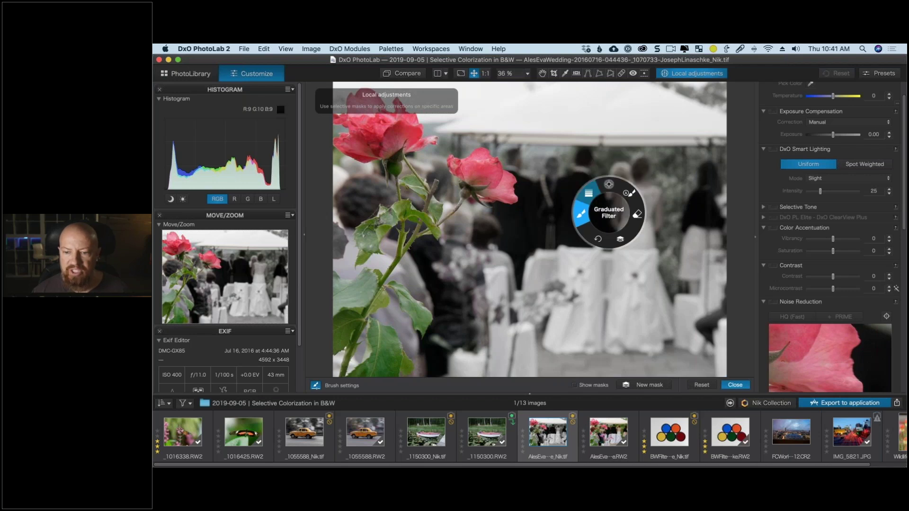
left_click(631, 167)
left_click(692, 282)
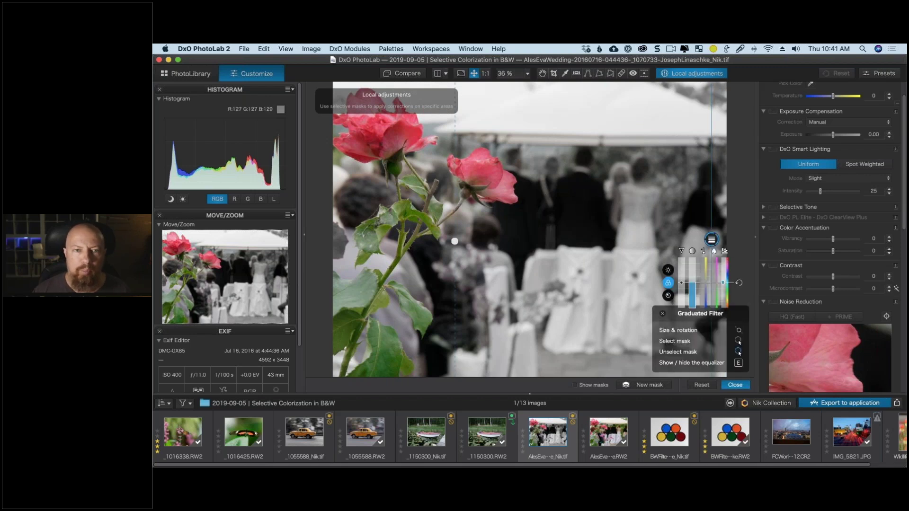
Select the Auto mask local adjustment for the gap between the rose stems and the smaller rose, viewed at 100 %
key("super+alt+0")
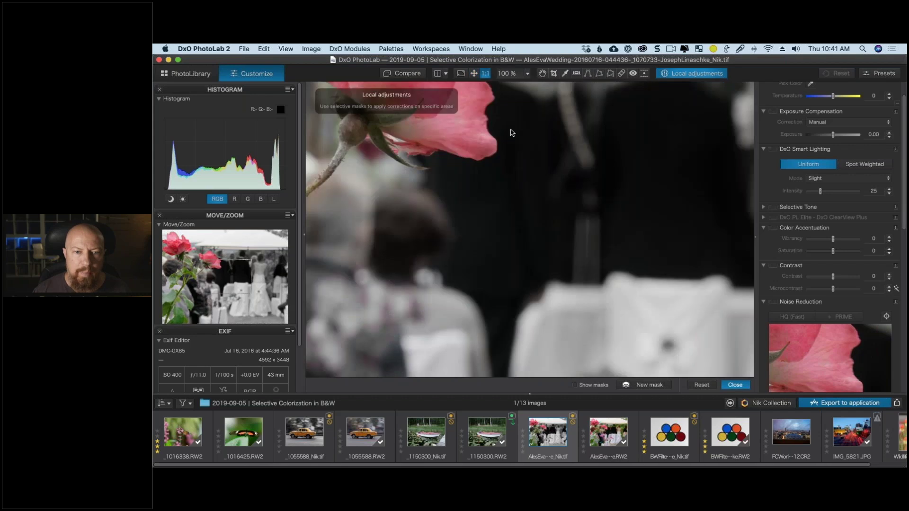
key("h")
left_click_drag(511, 133, 586, 265)
left_click(691, 73)
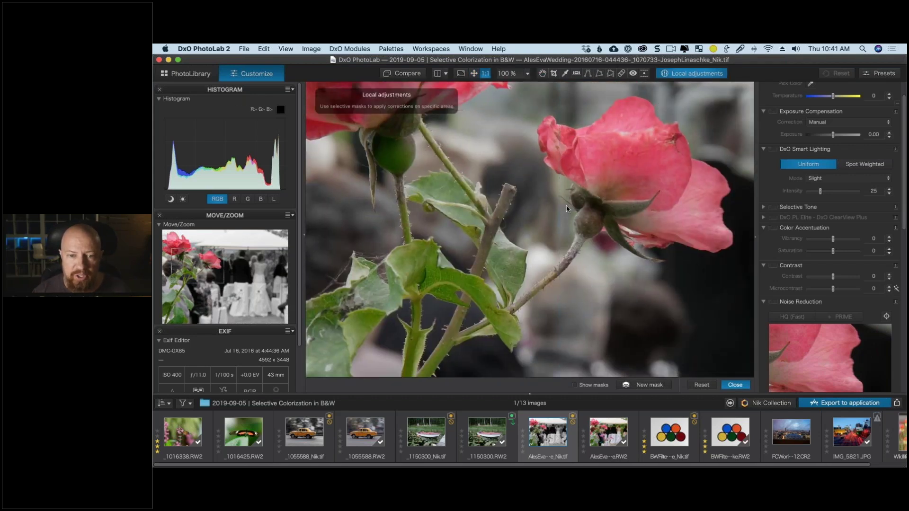
right_click(540, 211)
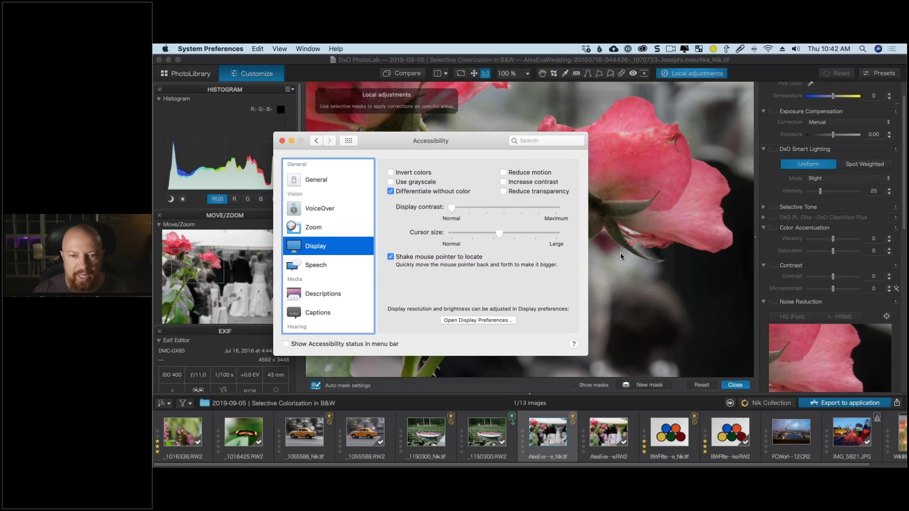
Set the system cursor size to Normal in the Accessibility display settings and quit System Preferences
left_click(551, 260)
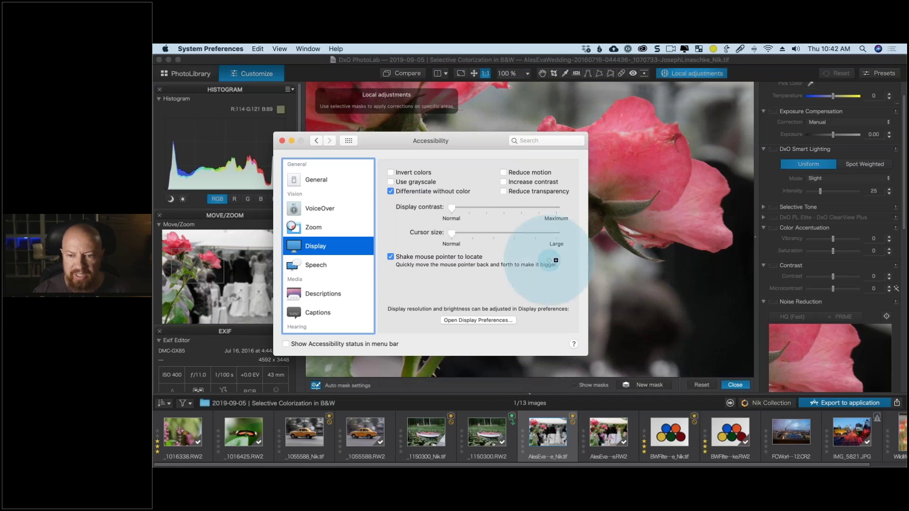
key("super+q")
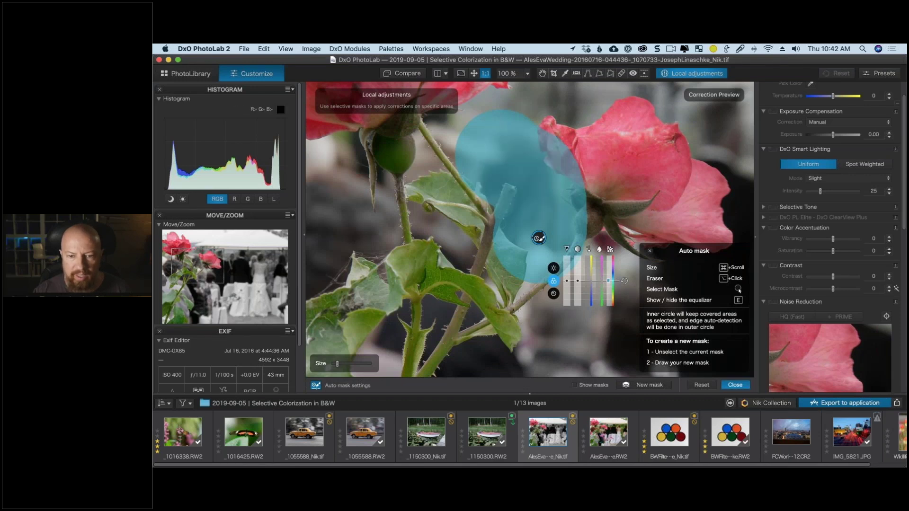
Slightly lower the saturation of the auto-masked background between the stem and the smaller rose, and finish the local adjustments
left_click_drag(578, 281, 583, 283)
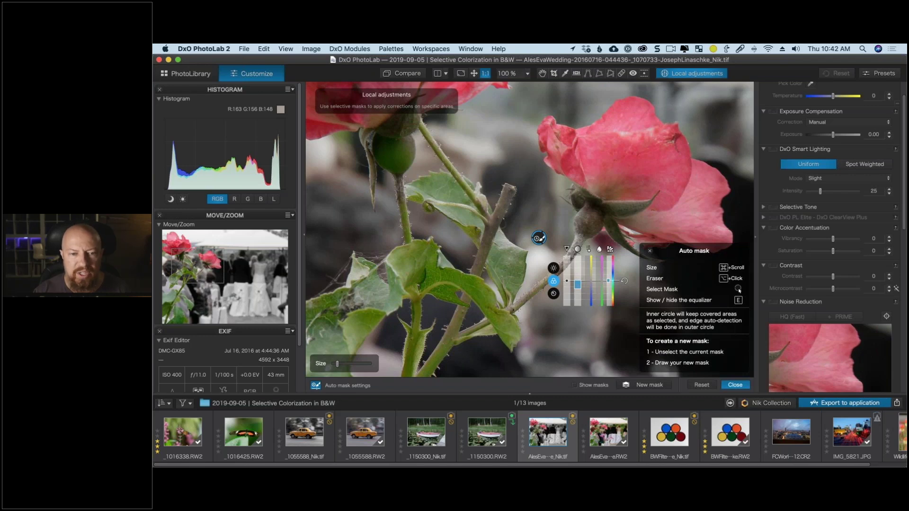
left_click(735, 385)
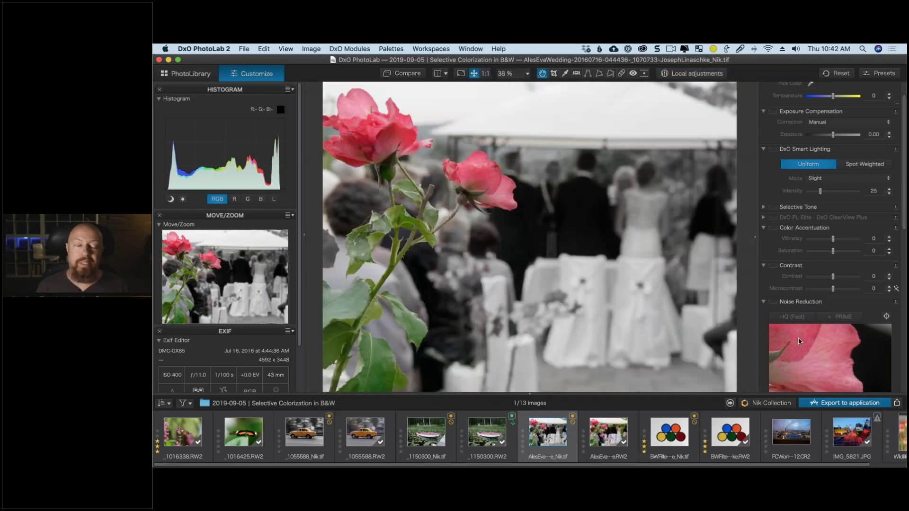
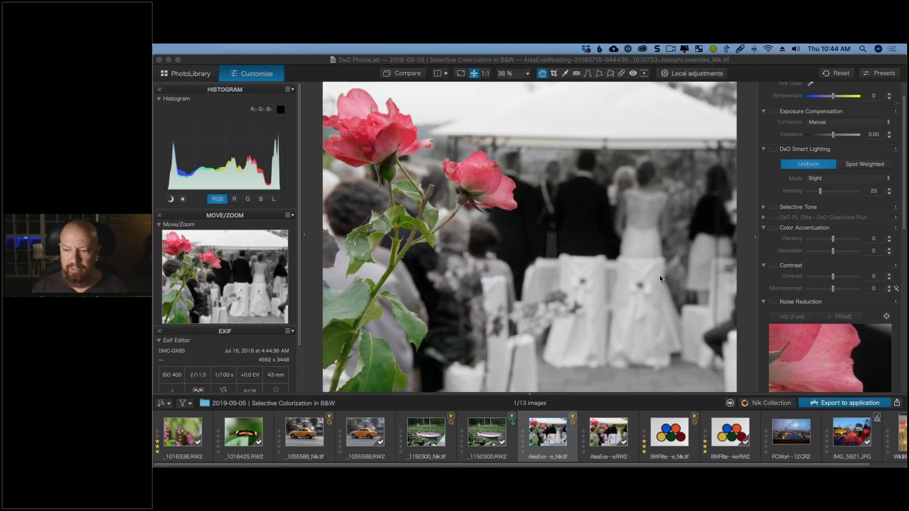
Open the street light-trails photo IMG_5821.JPG and browse its correction settings
scroll(744, 434, "right", 2)
scroll(757, 434, "right", 3)
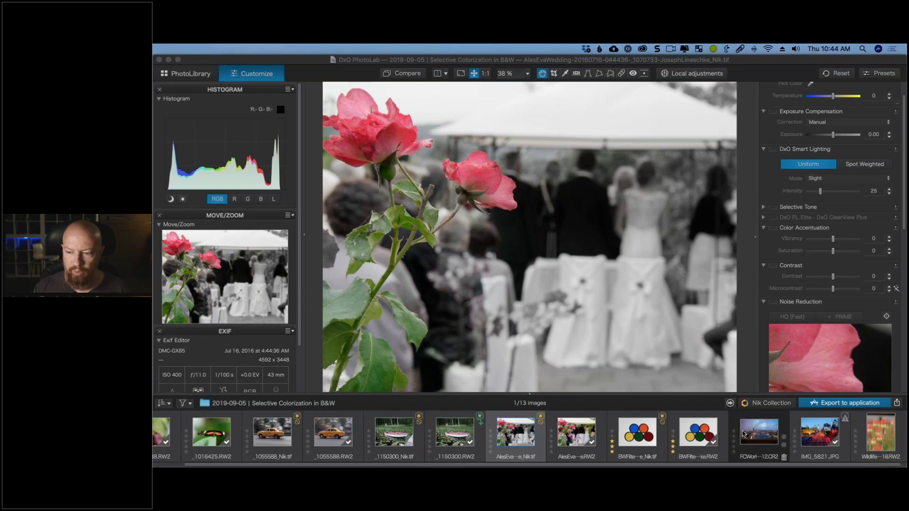
left_click(816, 433)
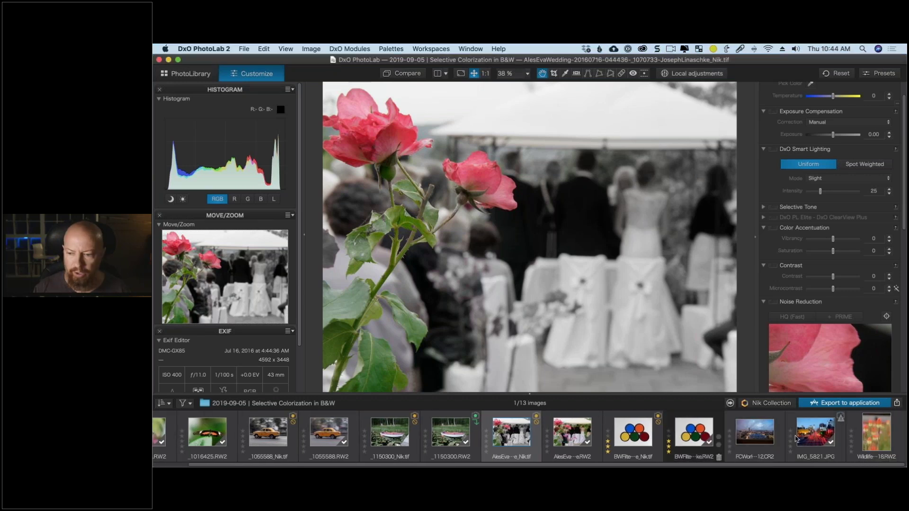
left_click(821, 433)
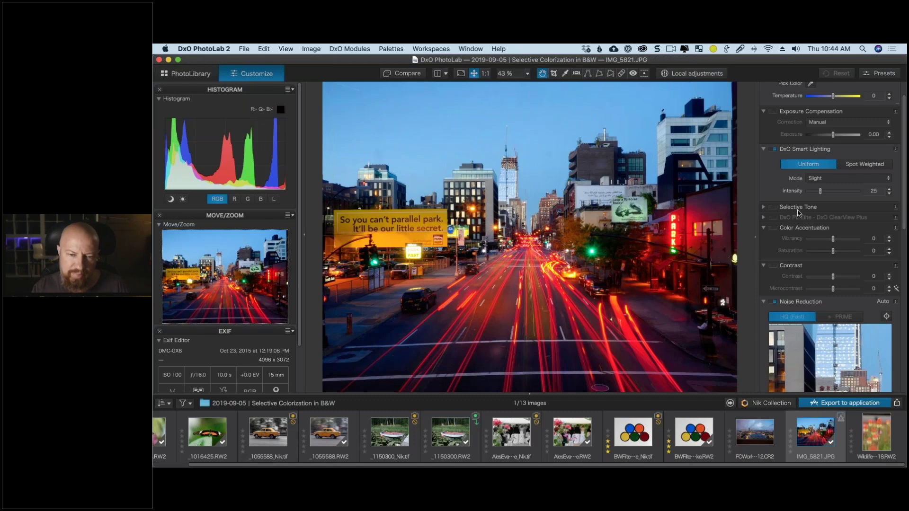
scroll(798, 212, "up", 3)
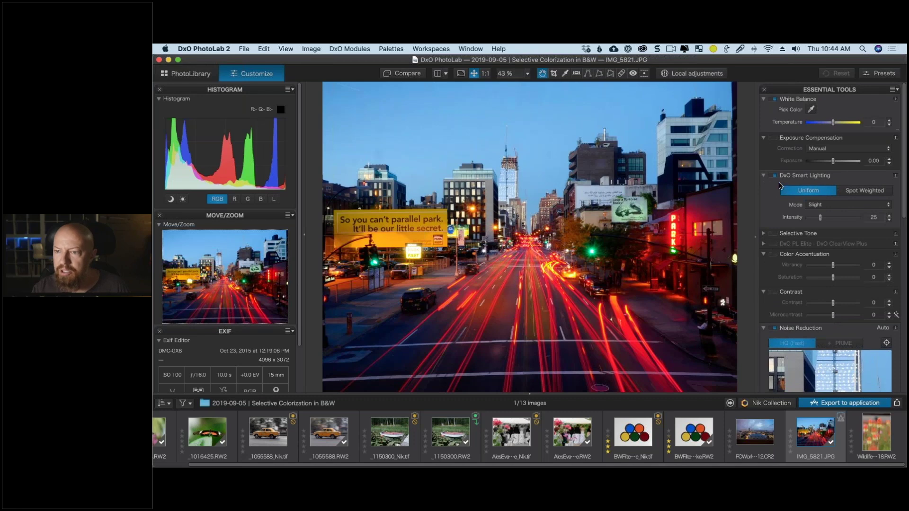
scroll(794, 189, "down", 6)
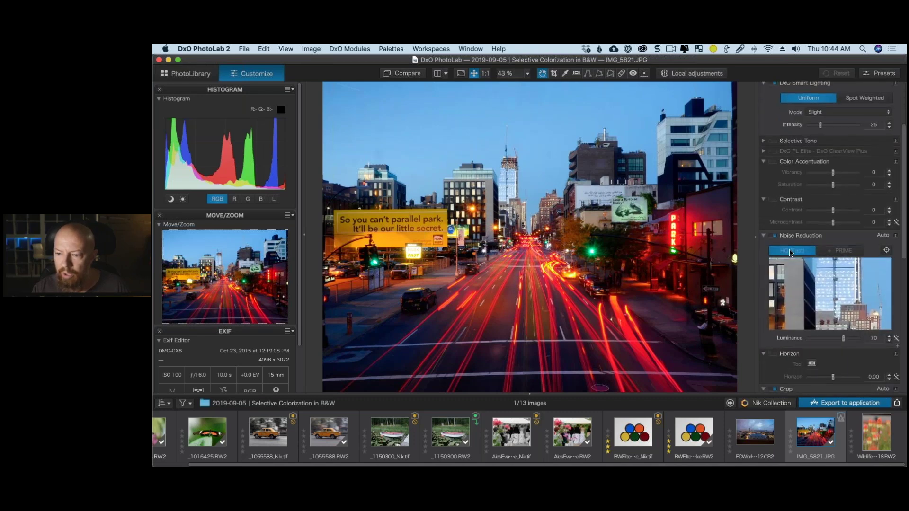
Enable Color Accentuation for the street light-trails photo and raise its saturation to 58
scroll(789, 252, "down", 2)
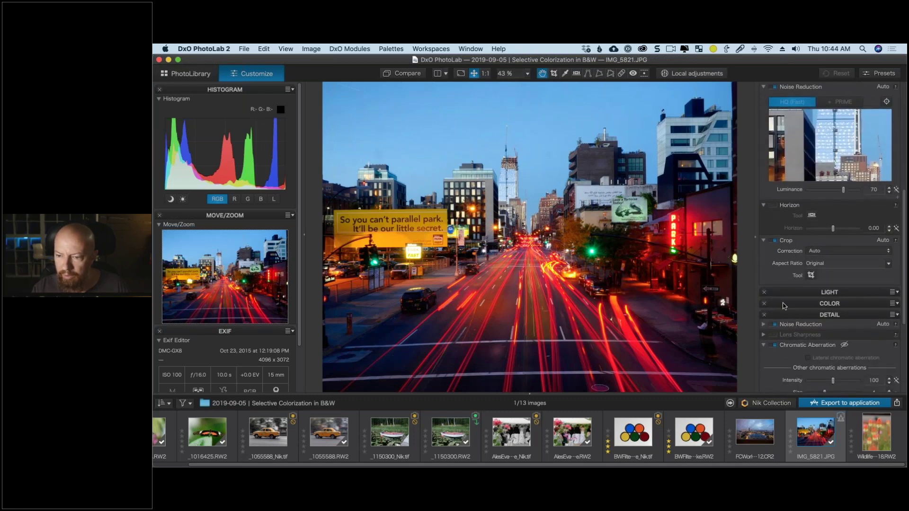
left_click(817, 302)
scroll(814, 302, "down", 3)
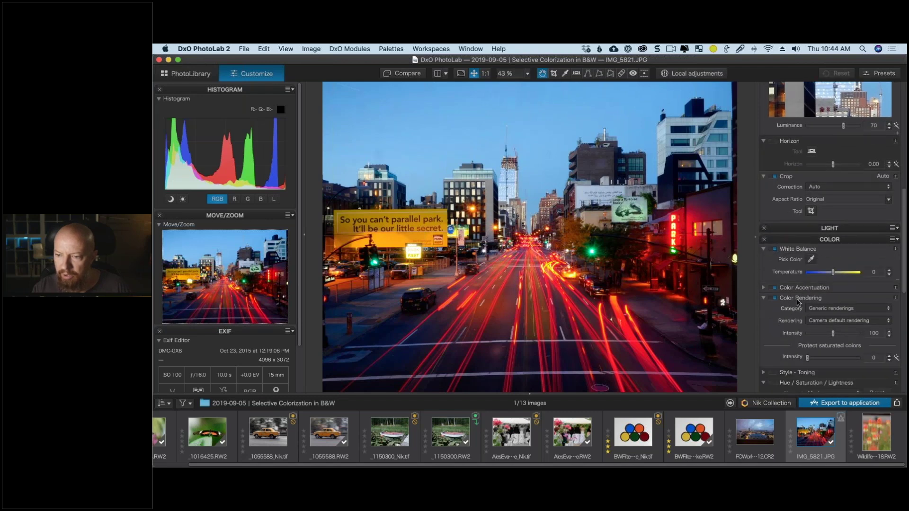
left_click(801, 287)
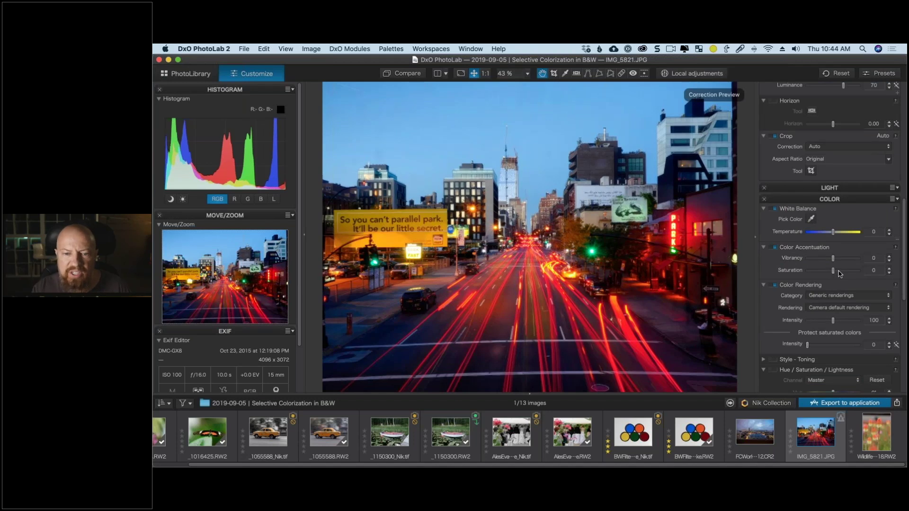
left_click_drag(838, 271, 848, 272)
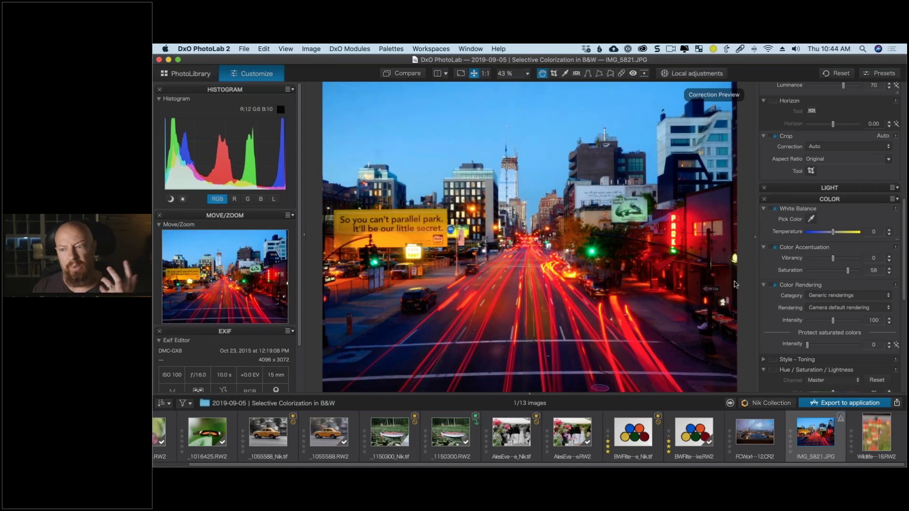
Send the saturated street photo to Silver Efex Pro 2 from the Nik Collection
left_click(757, 403)
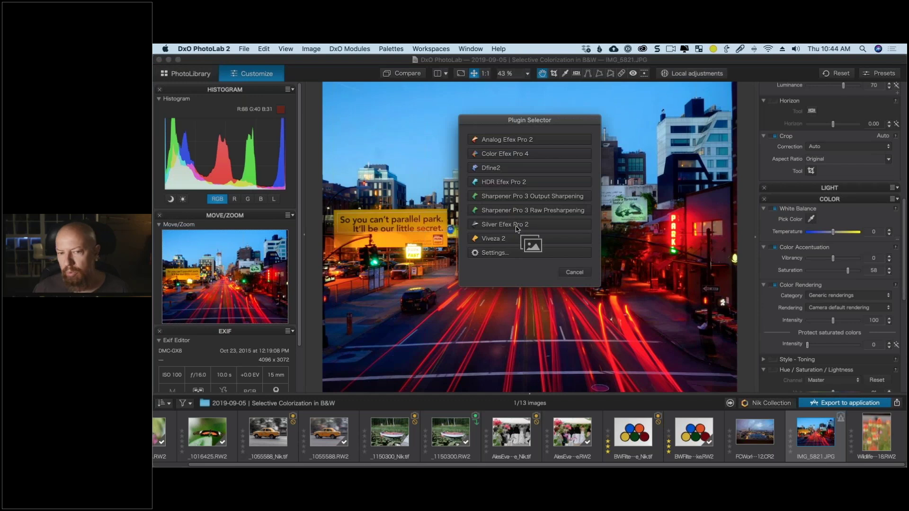
left_click(516, 229)
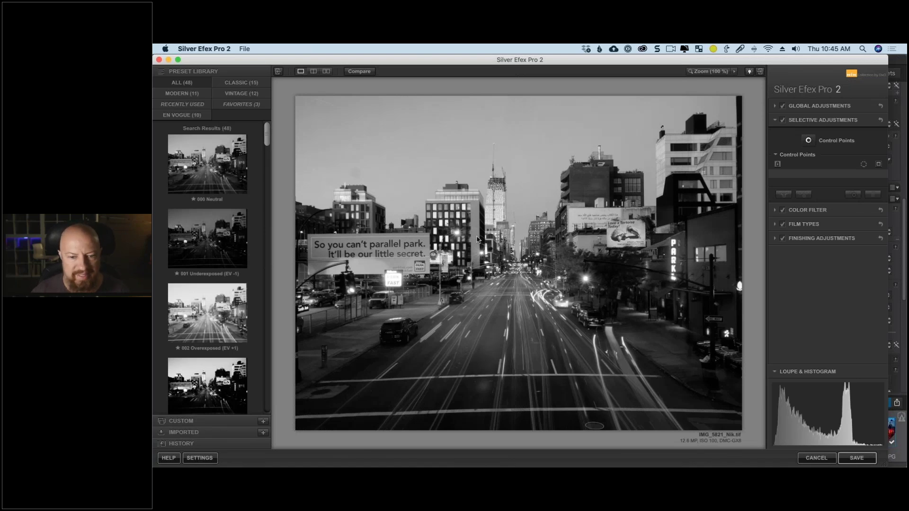
Add a control point on the red light trails mid-road, raise its Selective Colorization and set its size to 28%
left_click(807, 140)
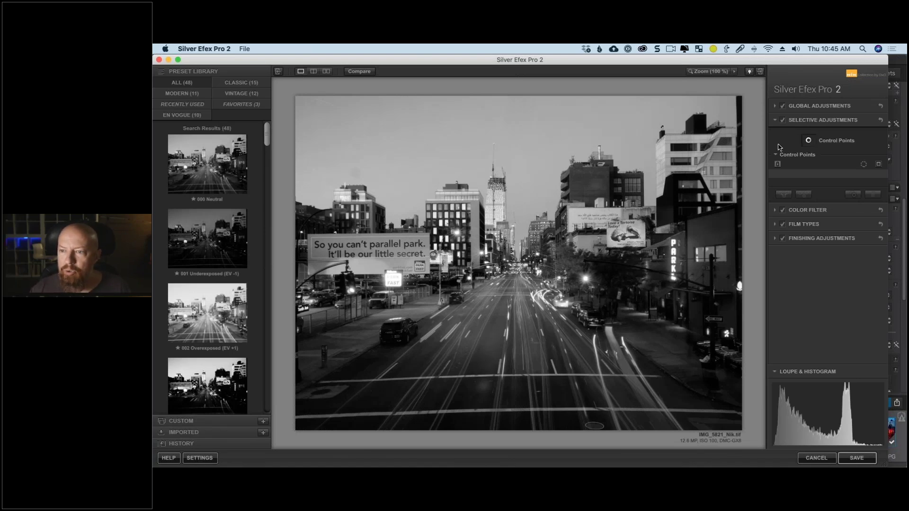
left_click(531, 325)
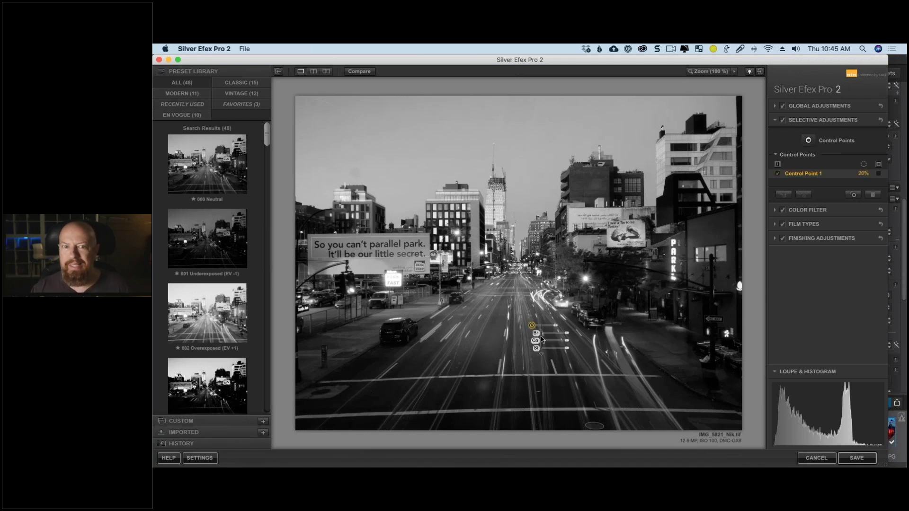
left_click(541, 354)
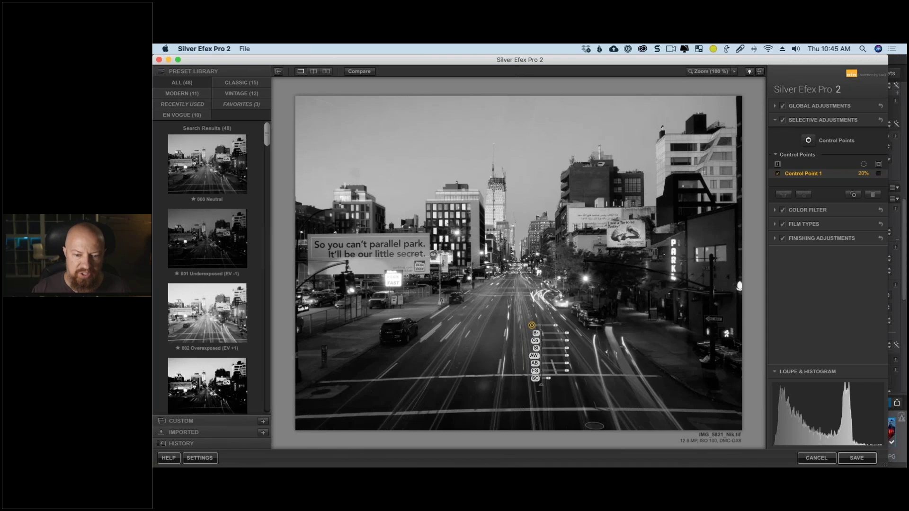
left_click_drag(548, 378, 586, 378)
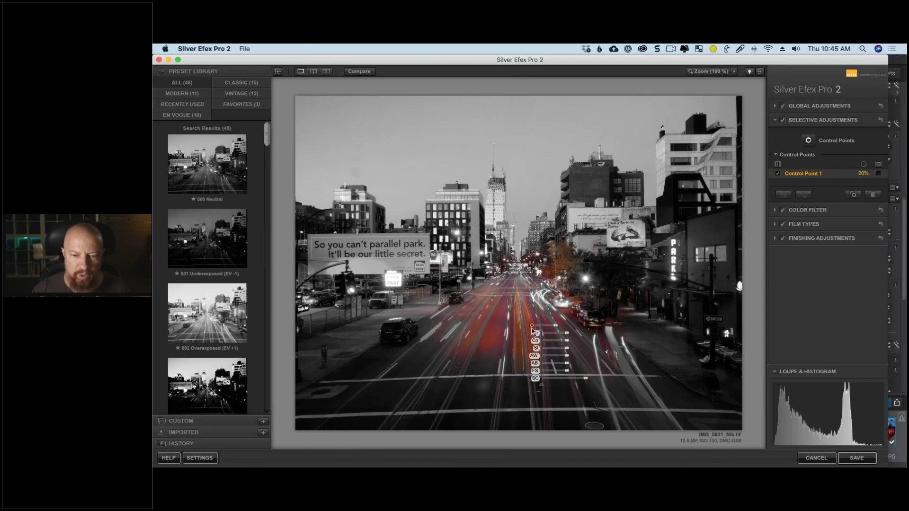
left_click_drag(556, 325, 525, 336)
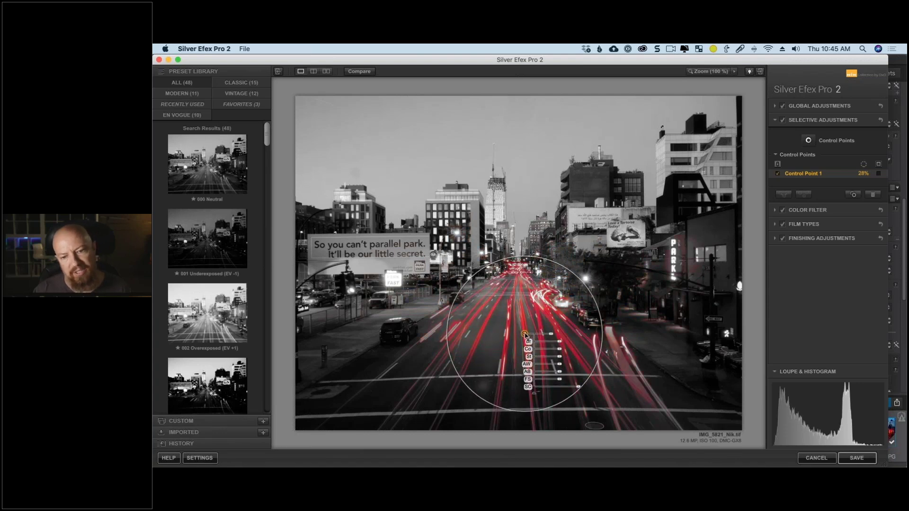
Duplicate the 28% control point and place the copy just beside the original on the central road
left_click(705, 71)
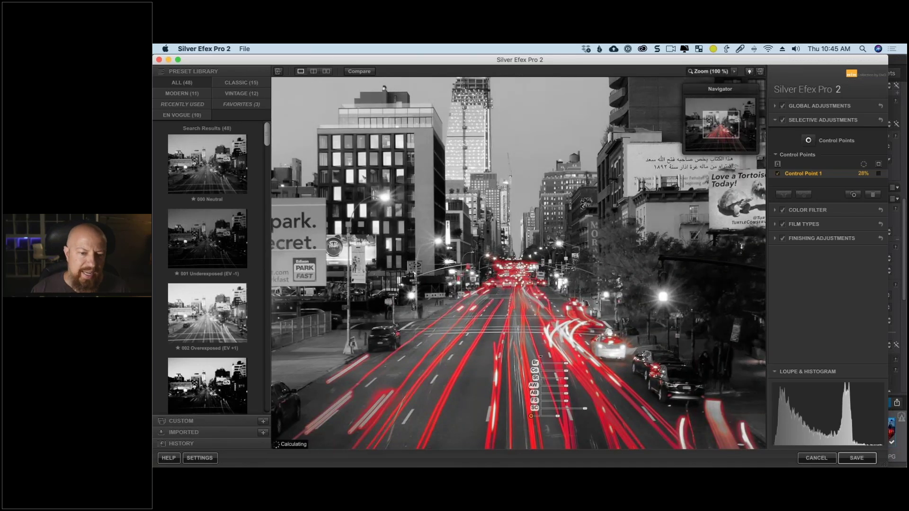
left_click_drag(515, 444, 500, 307)
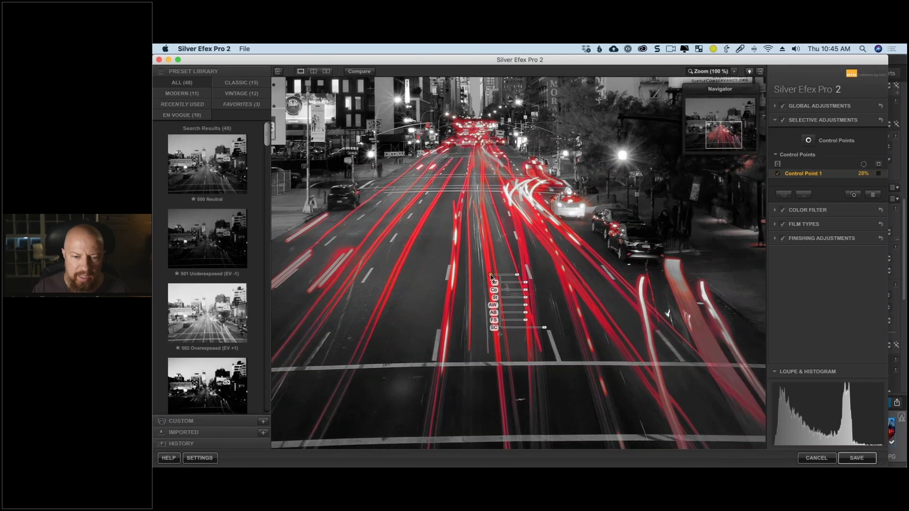
left_click_drag(491, 276, 494, 281)
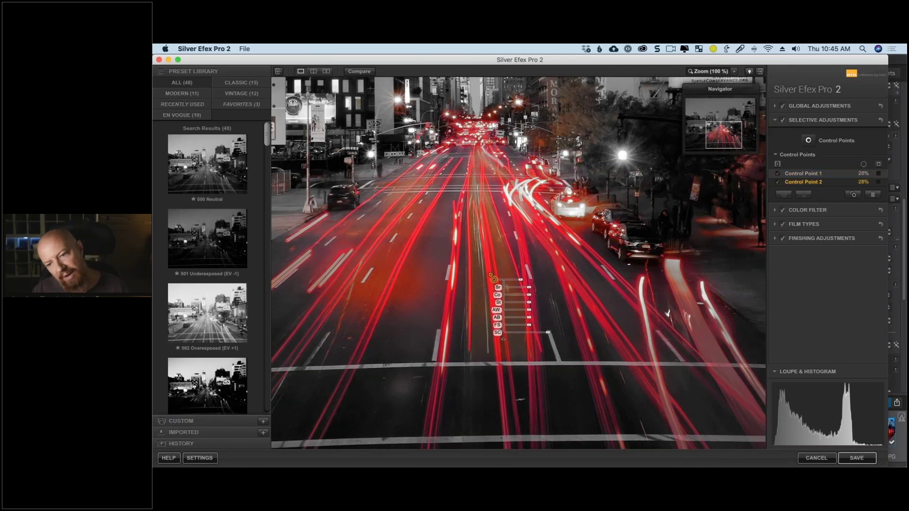
left_click_drag(494, 281, 495, 282)
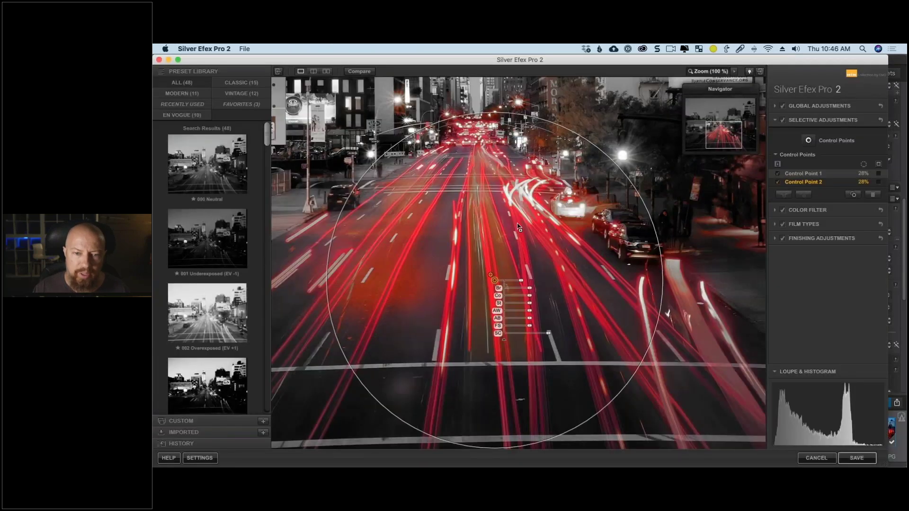
Add three duplicated control points sized 11% on the curved headlight trails beside the white taxi
left_click(518, 228)
left_click_drag(518, 227, 540, 198)
key("super+d")
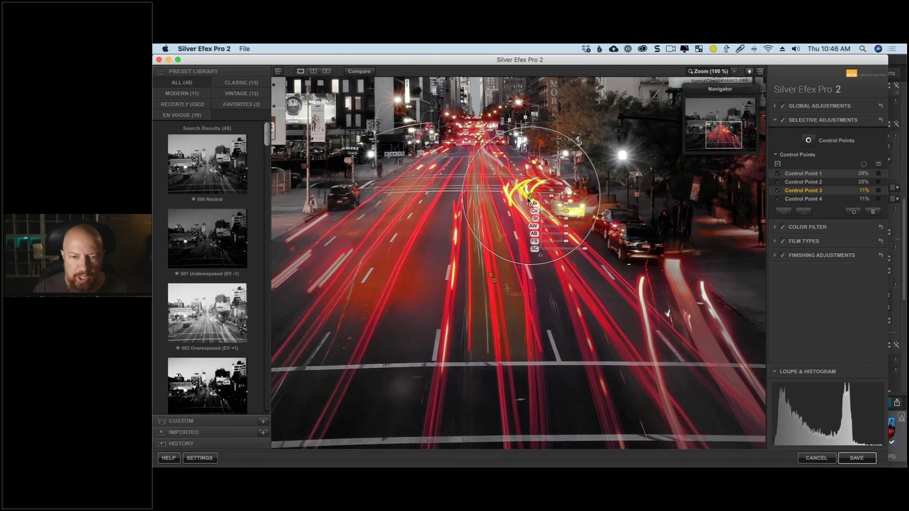
key("super+d")
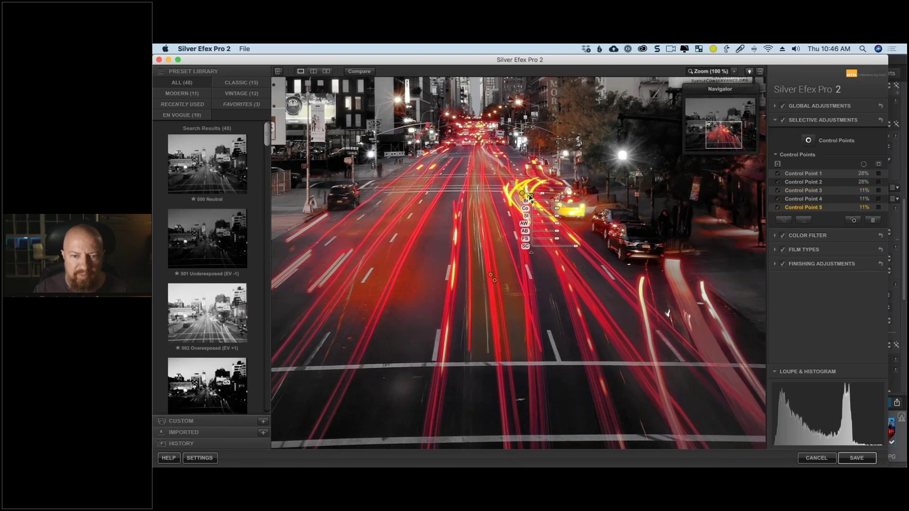
Duplicate two control points sized 15% onto the thick and thin light trails near the right curb
left_click_drag(526, 200, 581, 274)
key("super+d")
key("super+d")
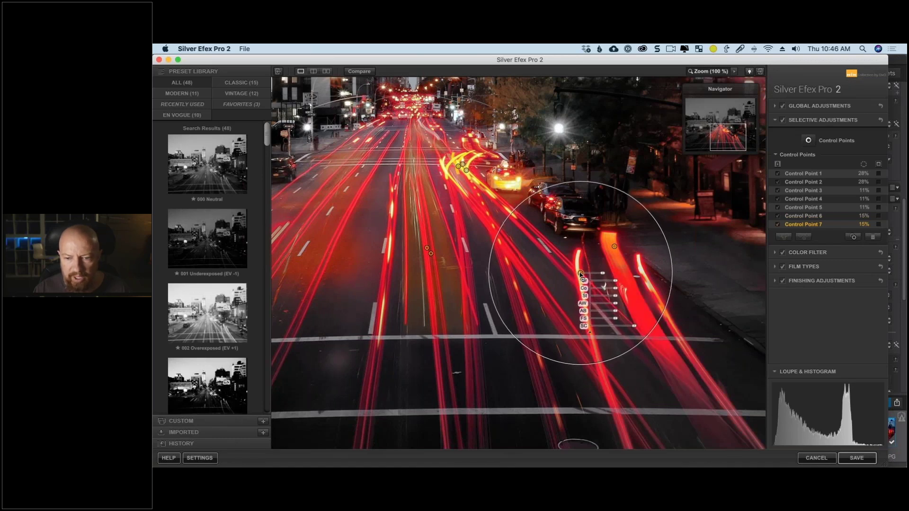
Copy a 28% control point to a light trail in the road's lower-left foreground, deleting the extra copy
left_click_drag(707, 114, 709, 115)
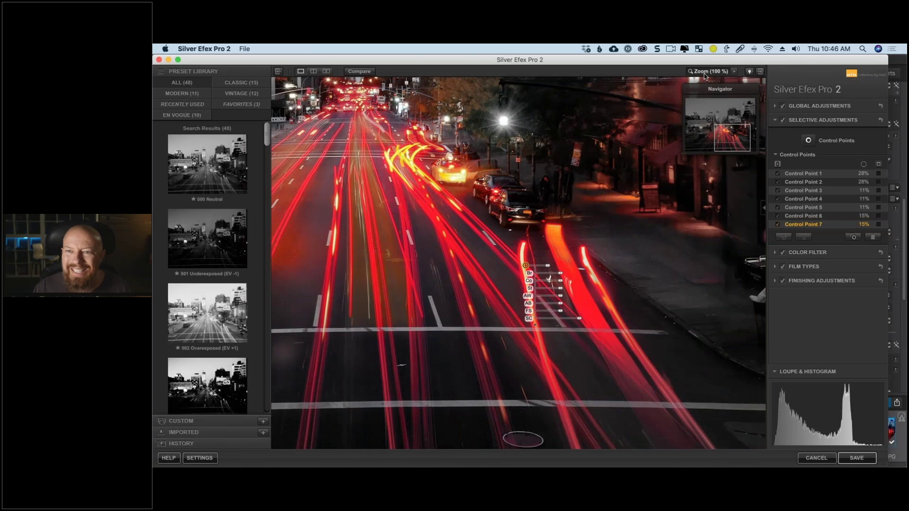
left_click(523, 342)
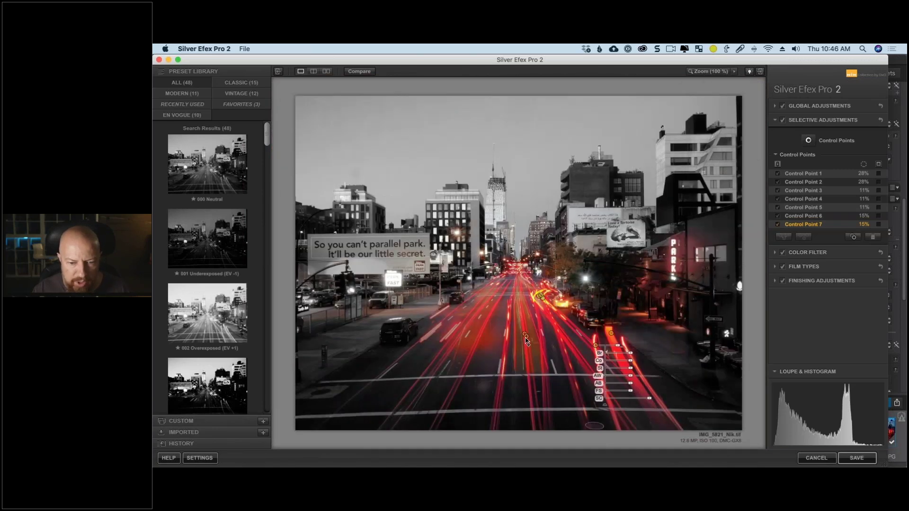
left_click_drag(525, 336, 468, 403)
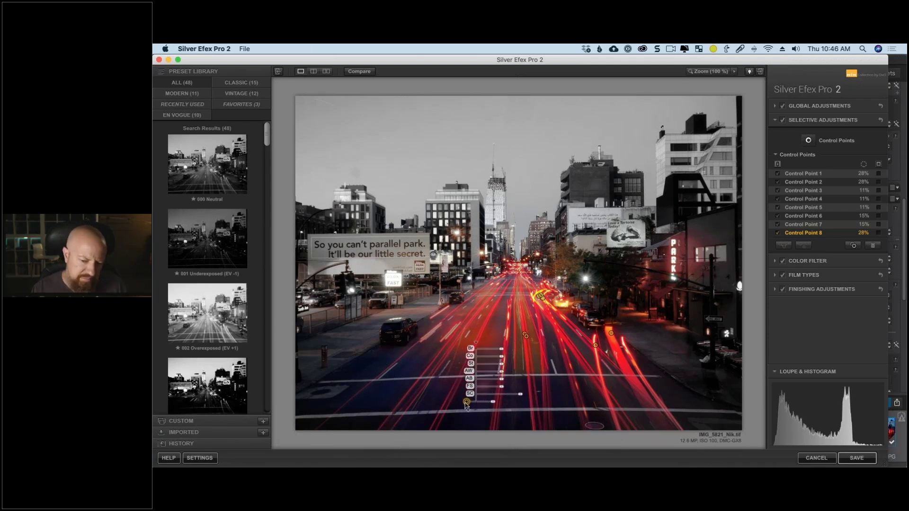
key("super+c")
key("super+v")
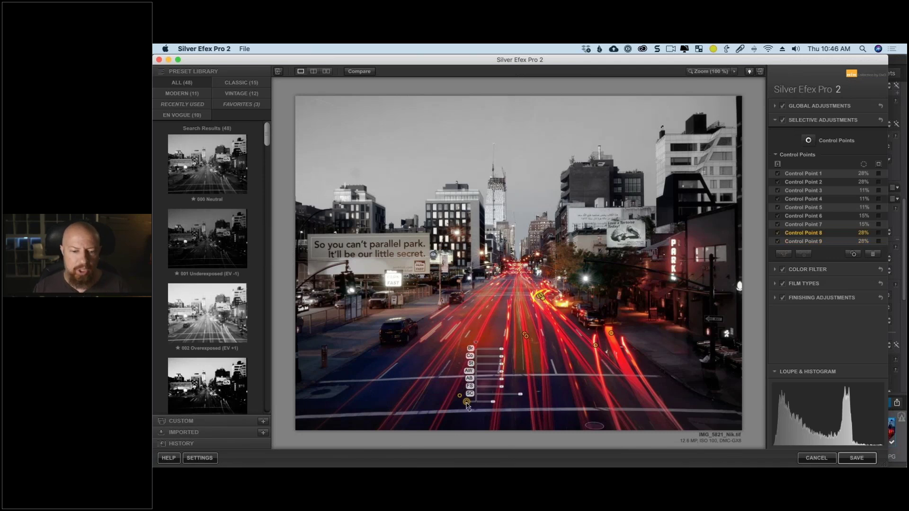
left_click_drag(467, 402, 480, 389)
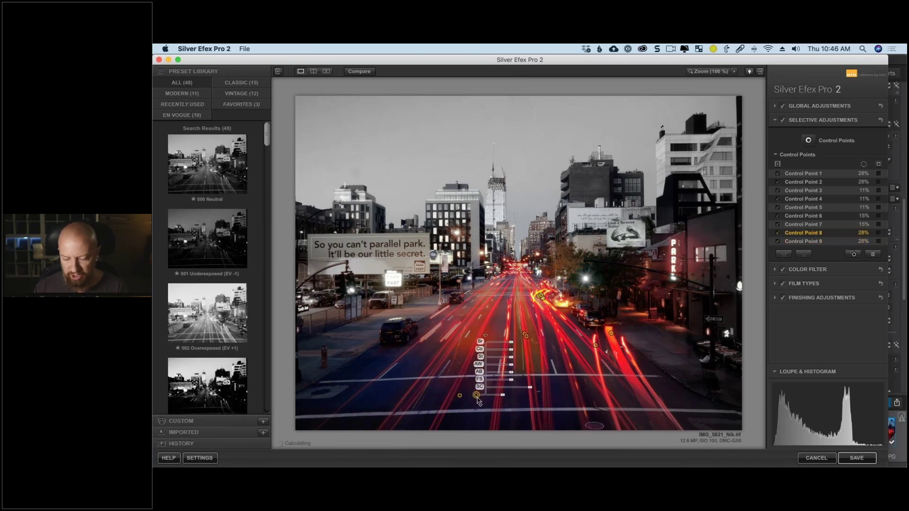
key("Delete")
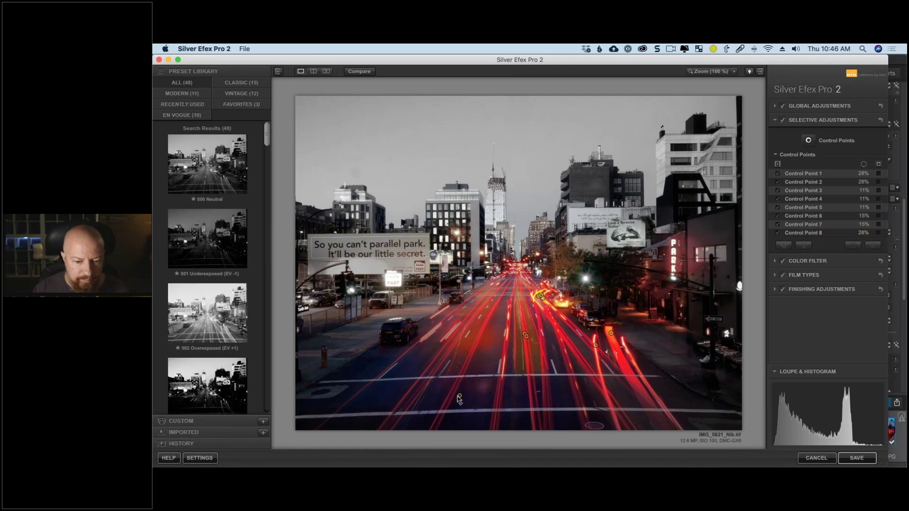
left_click_drag(458, 398, 452, 402)
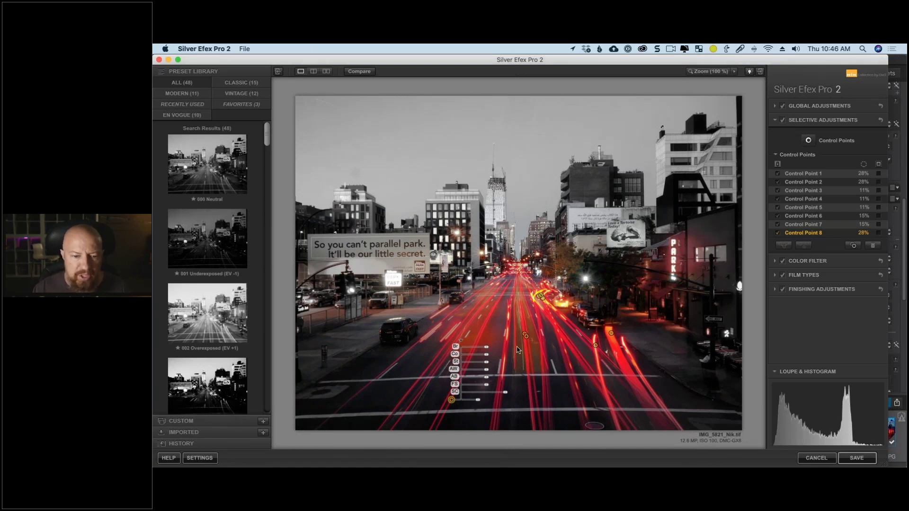
Bring back the colour of the PARK sign with three duplicated control points sized 18%
left_click(451, 400)
left_click(673, 261)
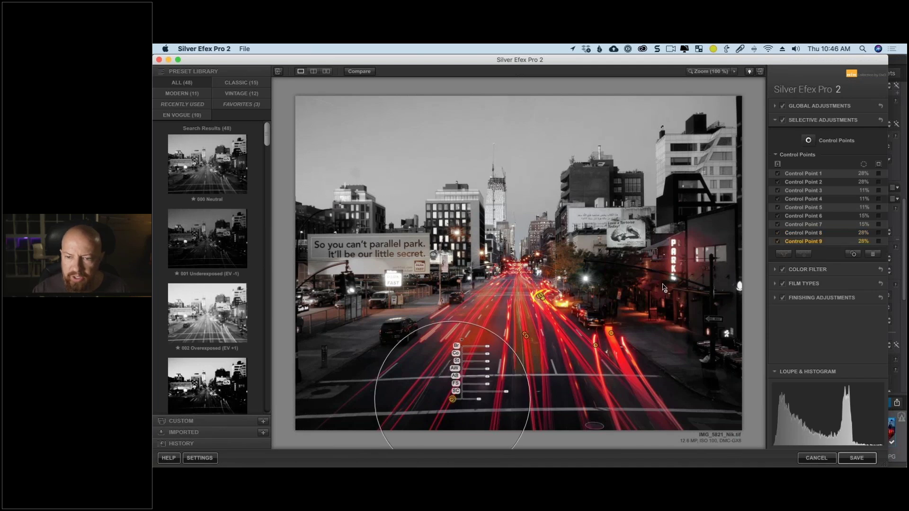
left_click_drag(673, 261, 675, 263)
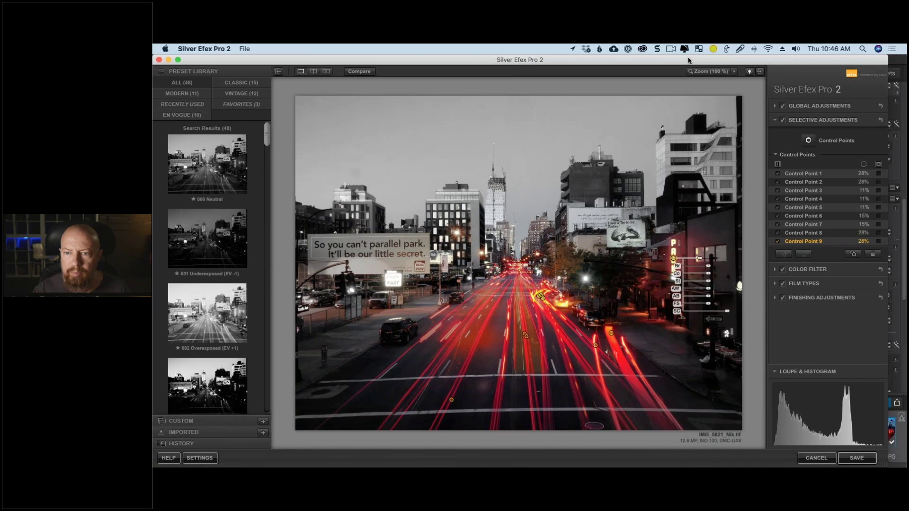
left_click(706, 71)
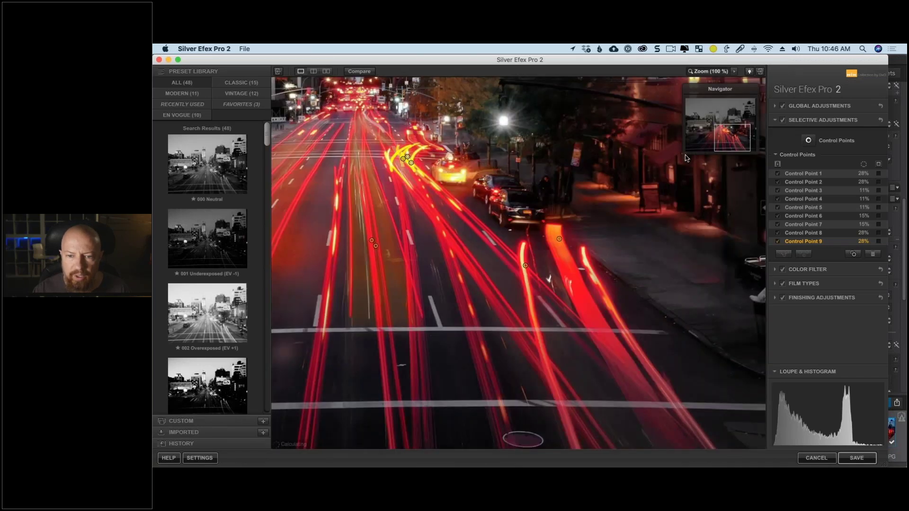
left_click_drag(686, 157, 618, 238)
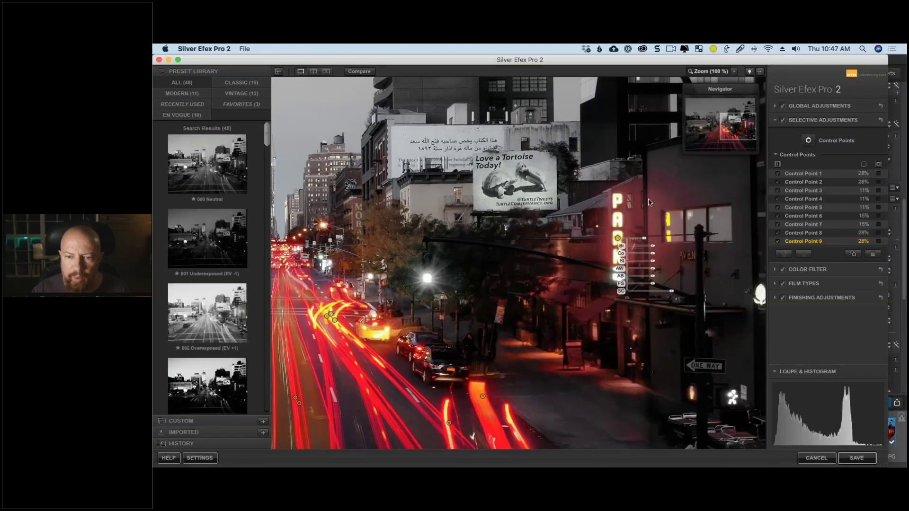
mouse_move(617, 238)
left_mouse_down()
mouse_move(641, 238)
mouse_move(617, 244)
mouse_move(641, 260)
mouse_move(626, 234)
left_mouse_up()
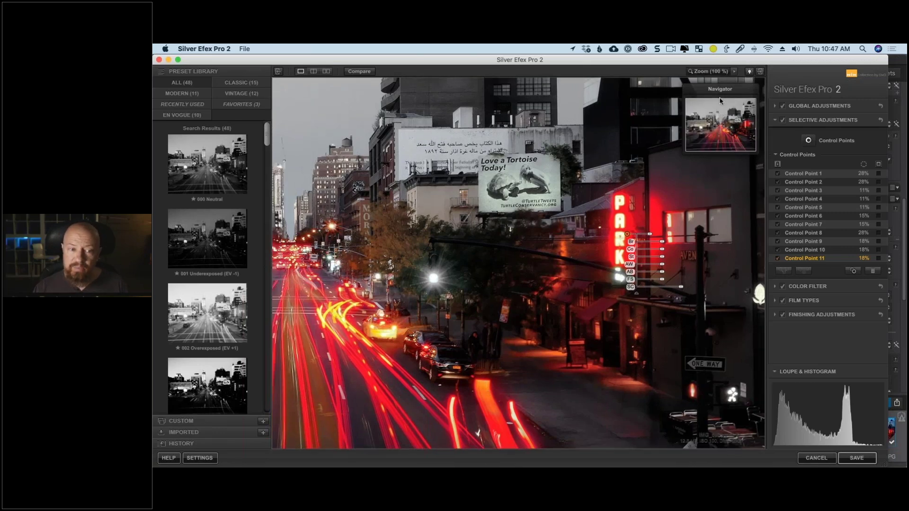
left_click(710, 72)
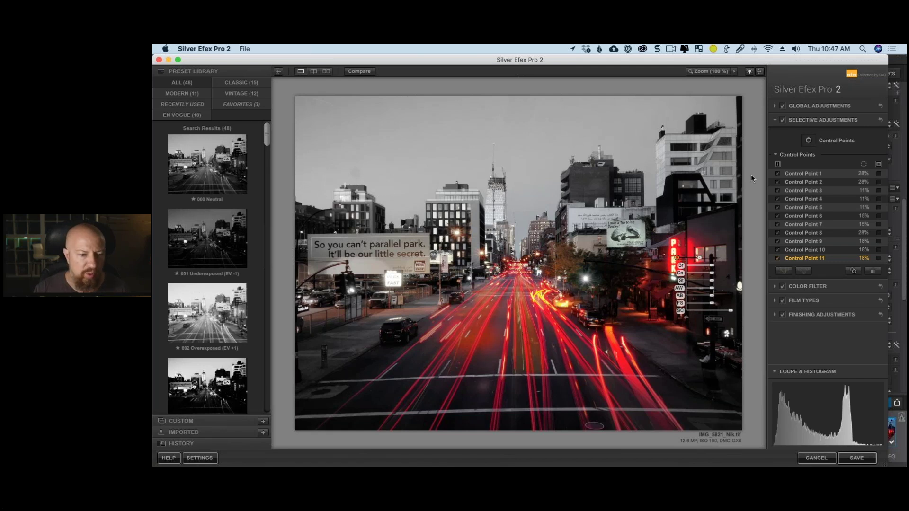
left_click(808, 141)
left_click(334, 314)
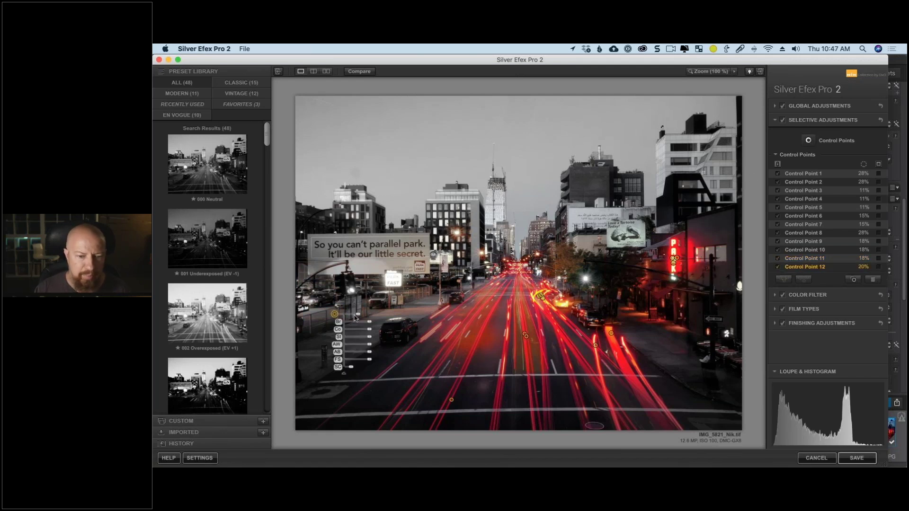
left_click_drag(361, 316, 419, 309)
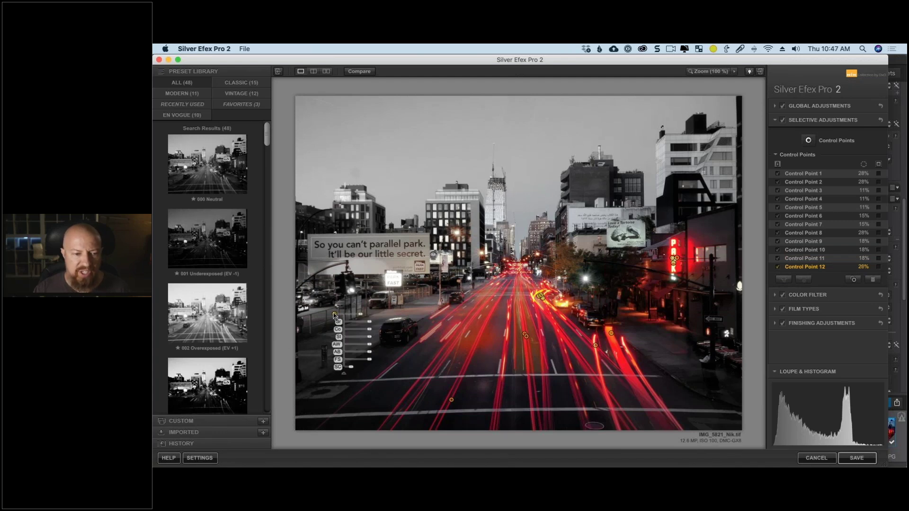
left_click_drag(334, 314, 333, 315)
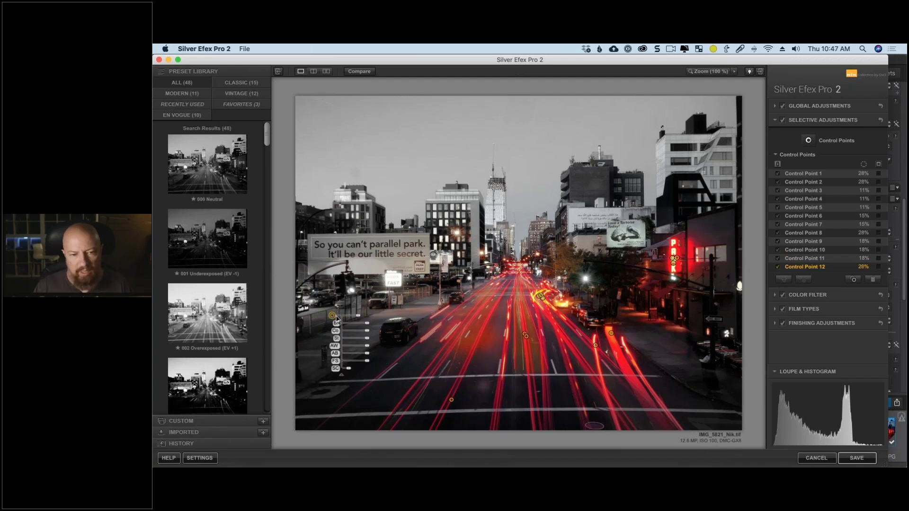
key("Delete")
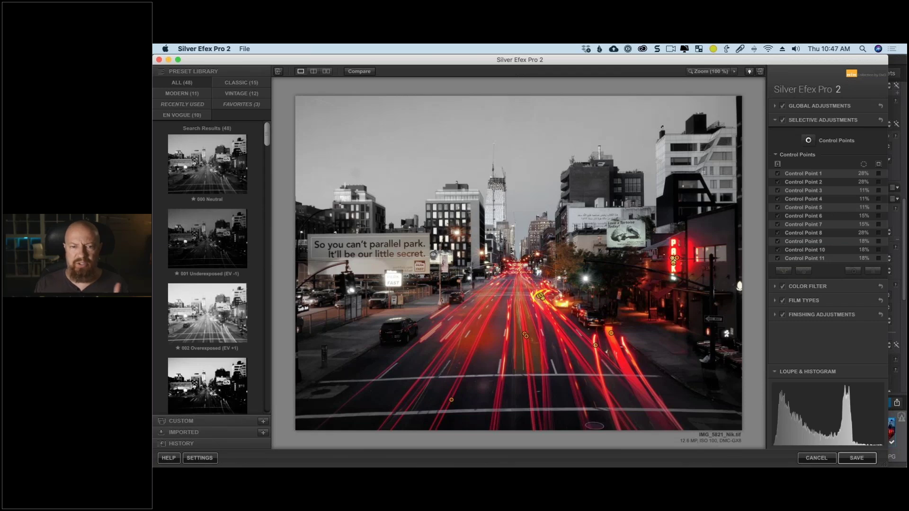
Select all eleven control points and combine them into one group
key("super+Tab")
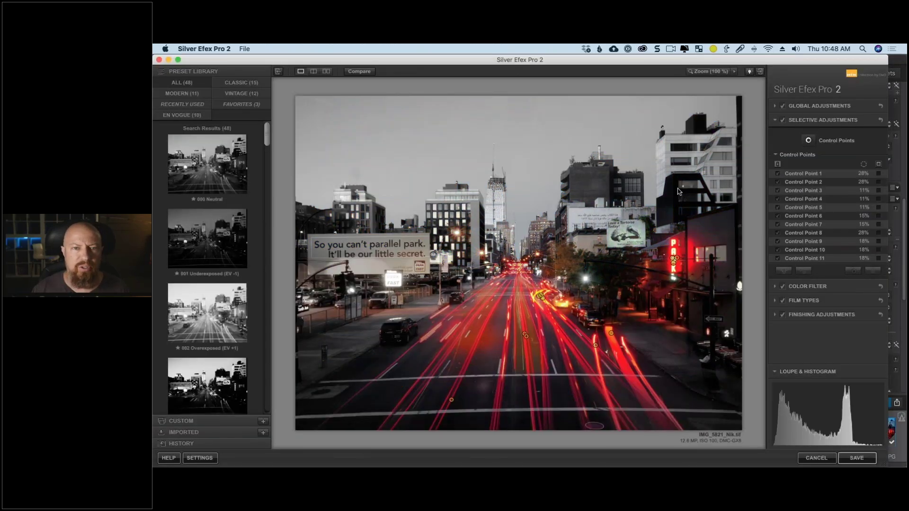
left_click(811, 175)
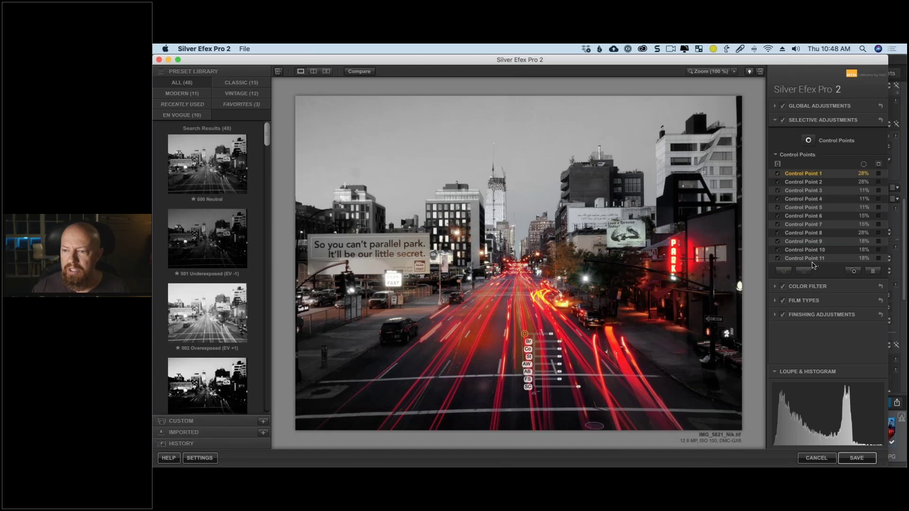
key("super+a")
left_click(783, 271)
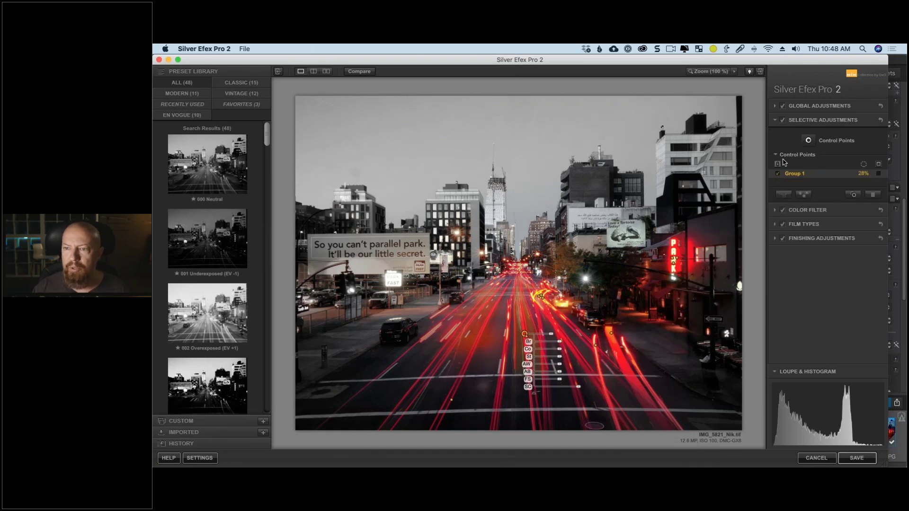
Add a control point to the upper sky, enlarge it to 51% and lower its Brightness to darken the sky
left_click(808, 140)
left_click(524, 114)
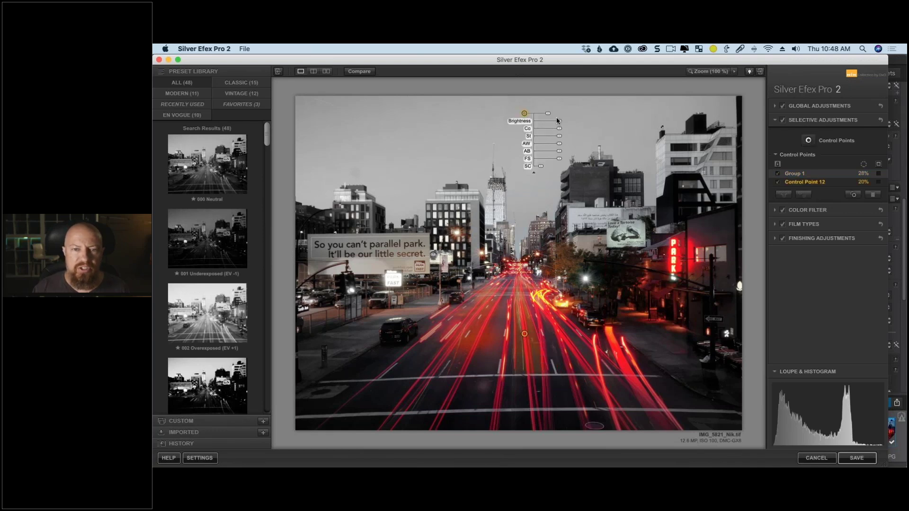
mouse_move(548, 113)
left_mouse_down()
mouse_move(565, 121)
mouse_move(544, 133)
mouse_move(541, 124)
left_mouse_up()
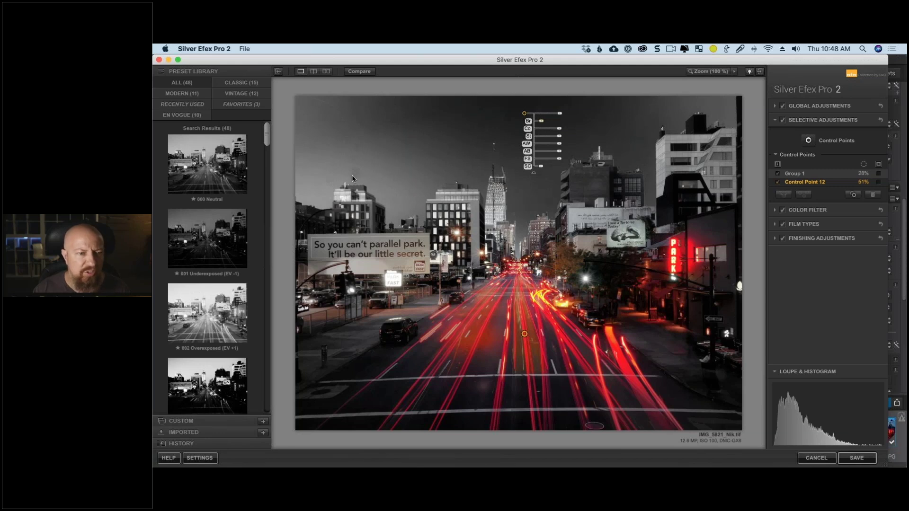
left_click_drag(541, 122, 543, 124)
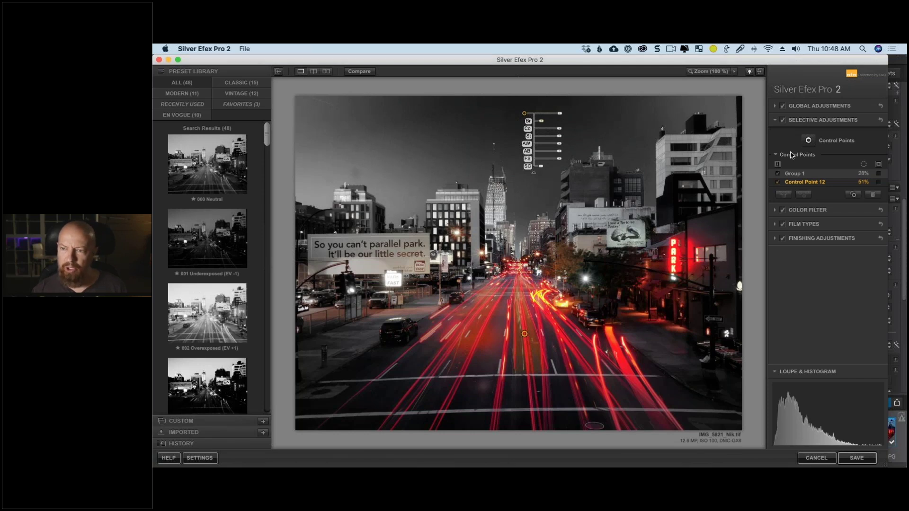
Add 20% control points to the dark building right of the spire and to the building above the parking billboard
left_click(810, 140)
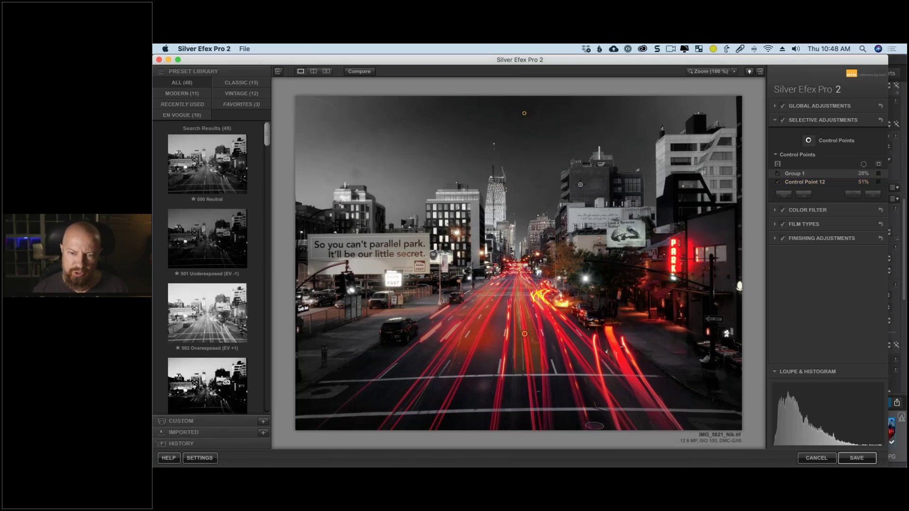
left_click(580, 185)
left_click_drag(615, 194, 611, 197)
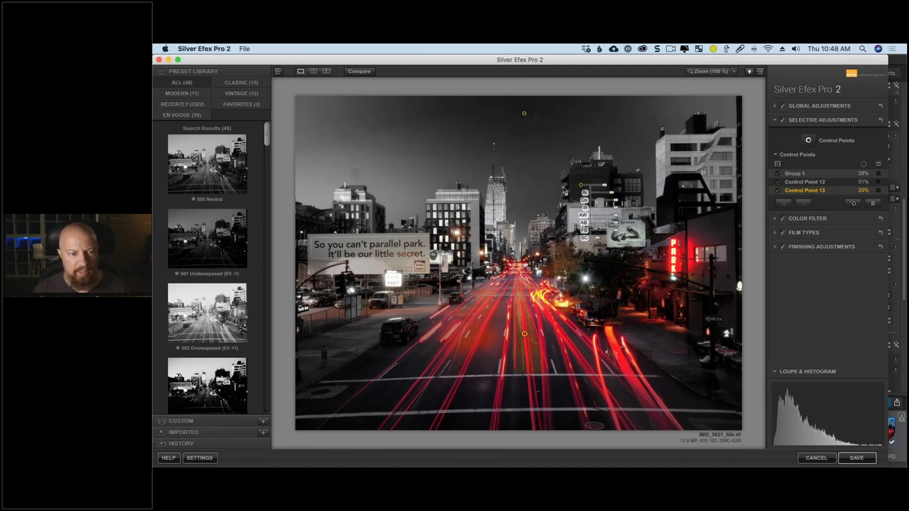
left_click(348, 196)
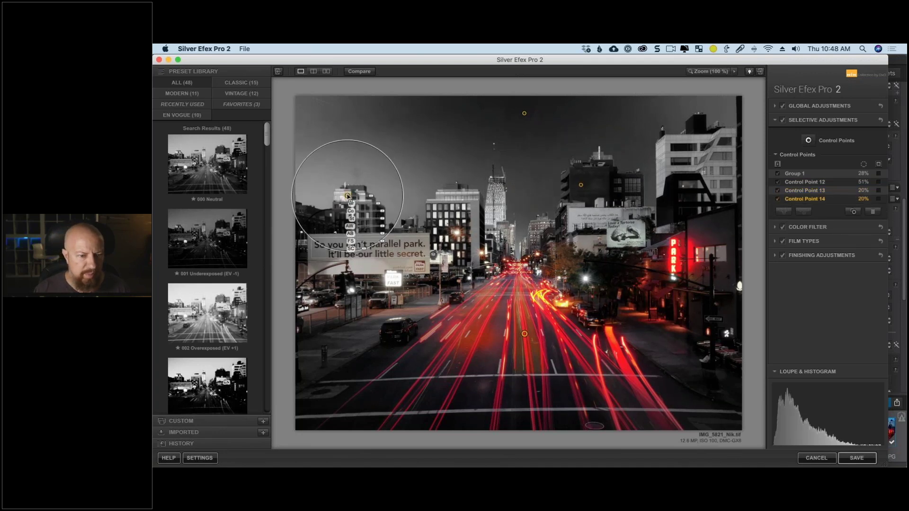
left_click_drag(382, 202, 378, 207)
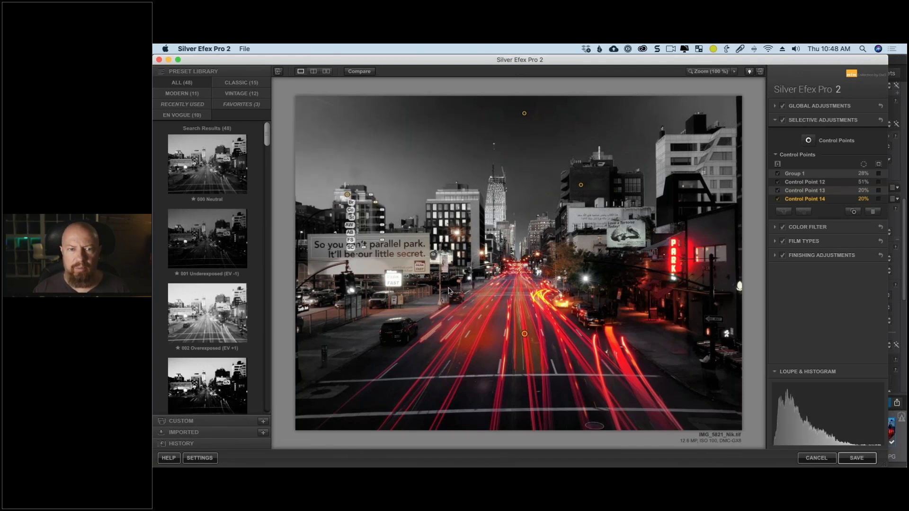
Save the Silver Efex Pro 2 edit and display IMG_5821_Nik.tif in DxO PhotoLab
left_click(860, 458)
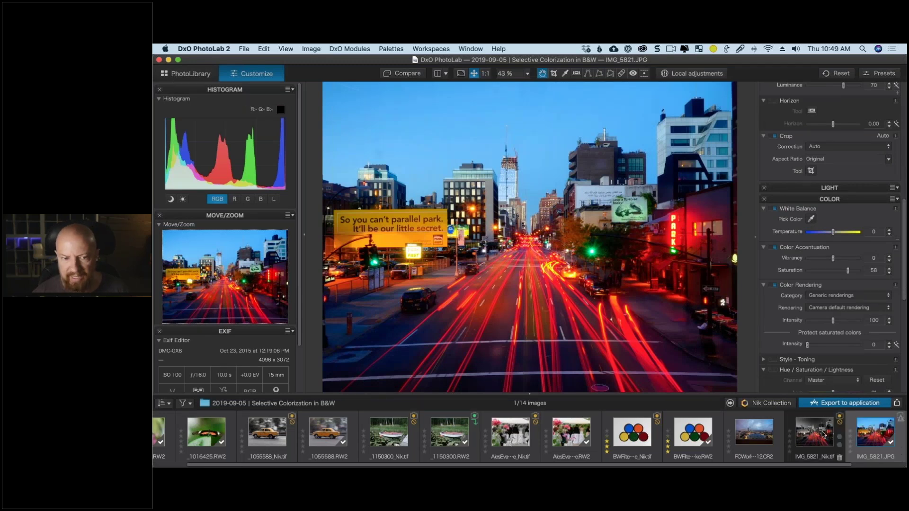
left_click(823, 434)
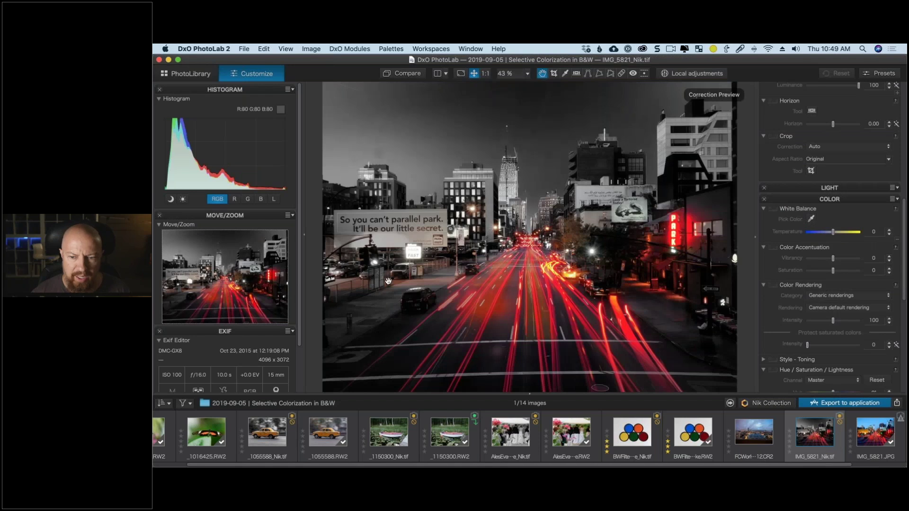
Paint a local adjustment Brush mask across the area beneath the parking billboard and close the local adjustments
left_click(704, 75)
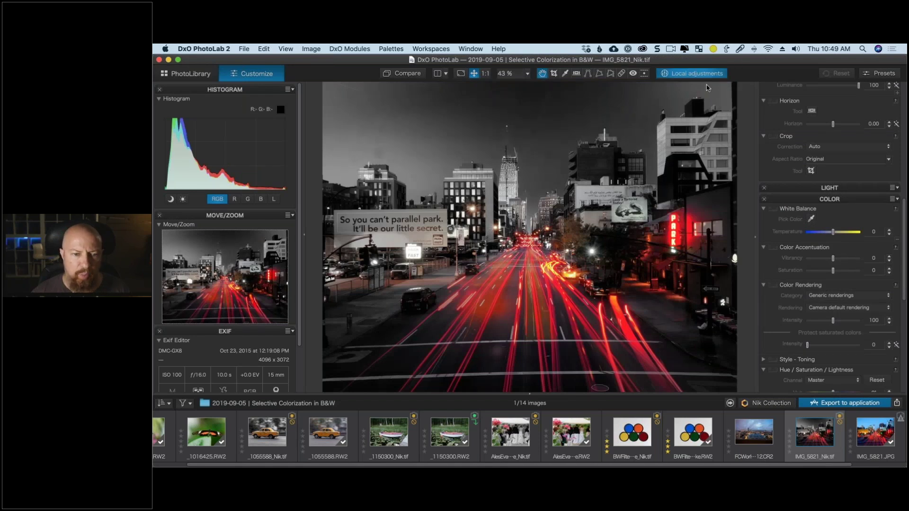
right_click(461, 215)
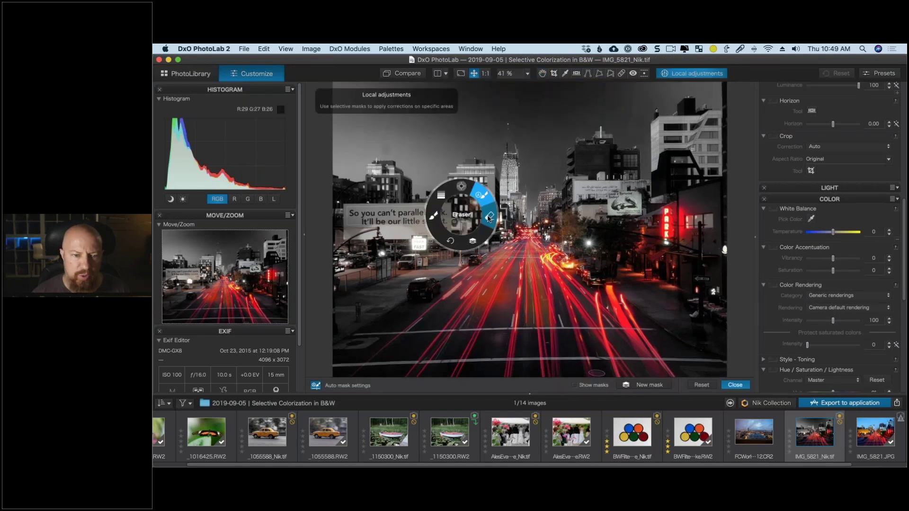
left_click(433, 217)
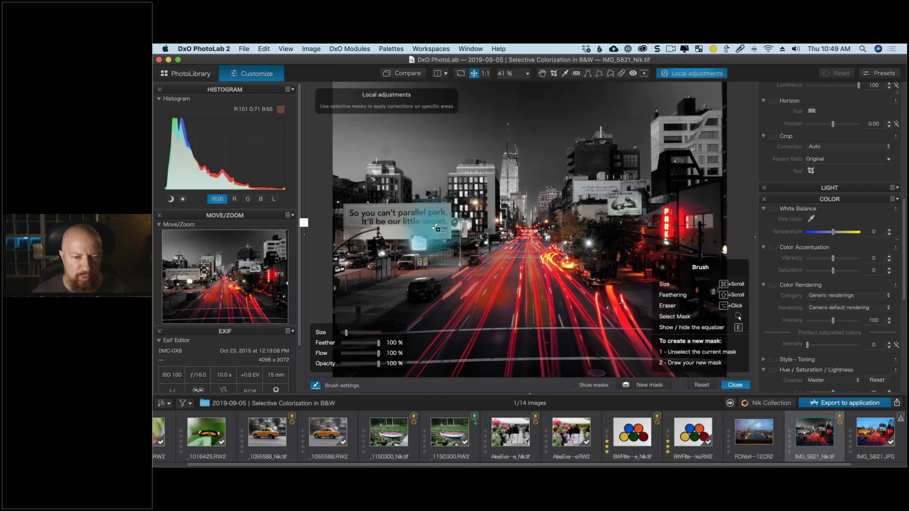
mouse_move(435, 228)
left_mouse_down()
mouse_move(404, 275)
mouse_move(446, 228)
mouse_move(408, 249)
mouse_move(356, 251)
left_mouse_up()
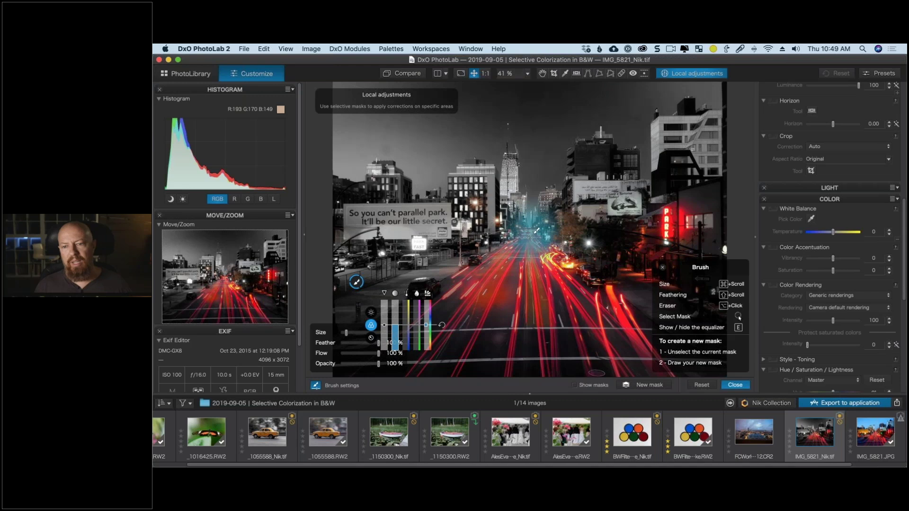
left_click(735, 385)
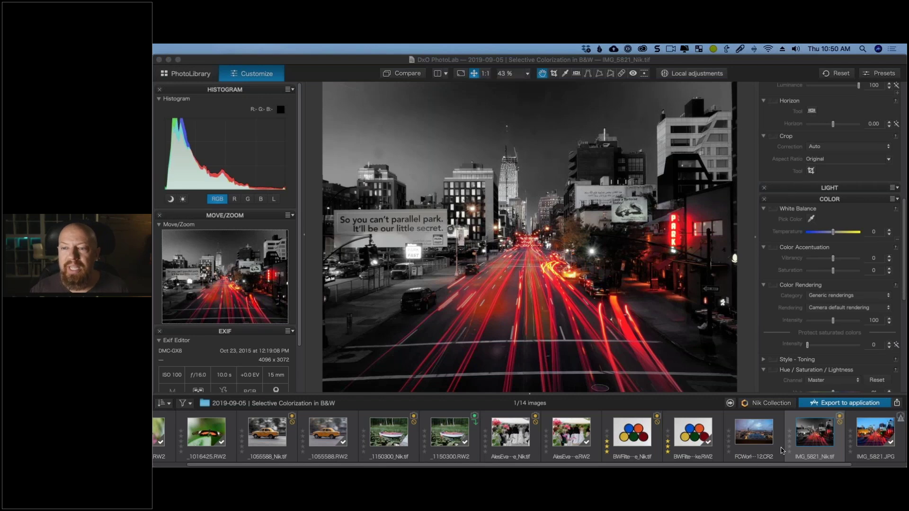
Open IMG_5821_Nik.tif in the Silver Efex Pro 2 plugin from the Nik Collection
left_click(867, 435)
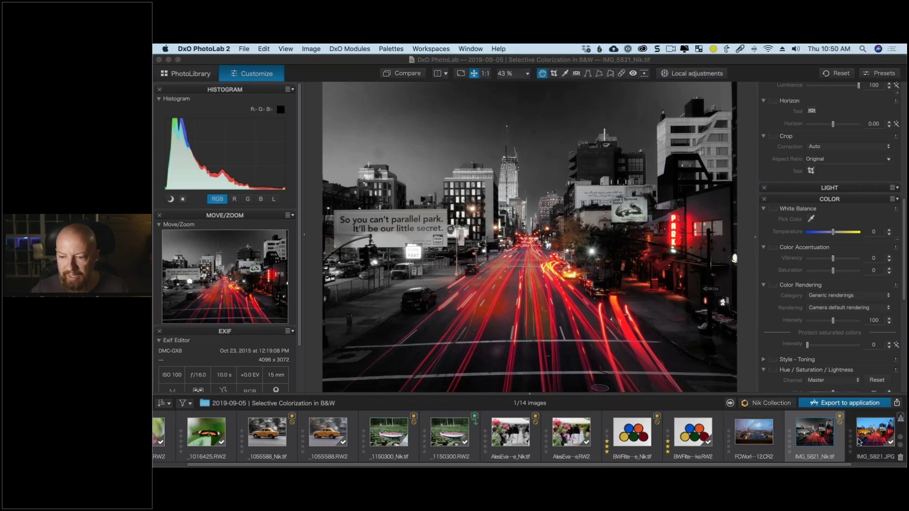
left_click(770, 403)
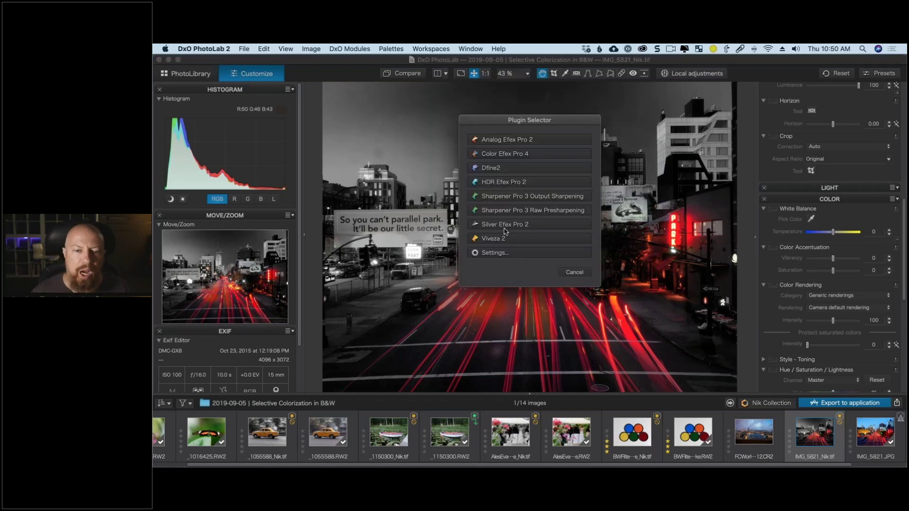
left_click(528, 243)
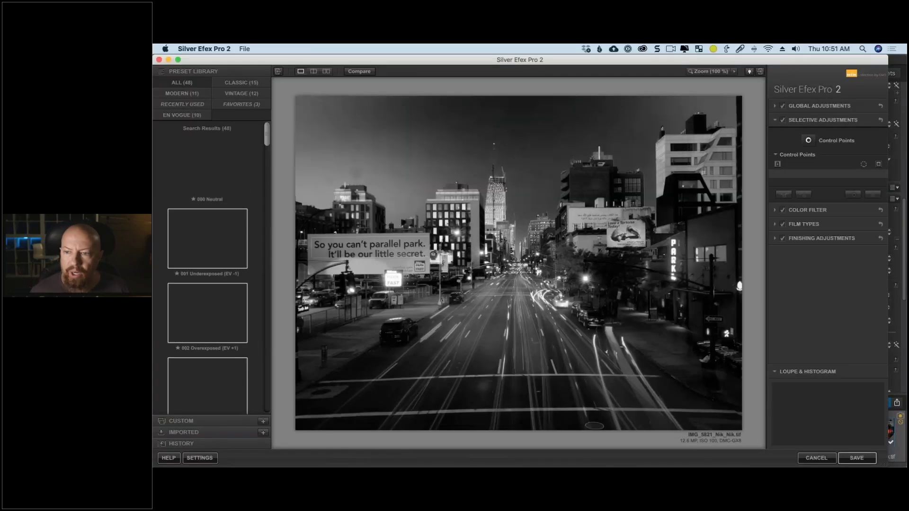
Place three 20% control points across the sky, combine them into one group and nudge its lowest point slightly
left_click(808, 140)
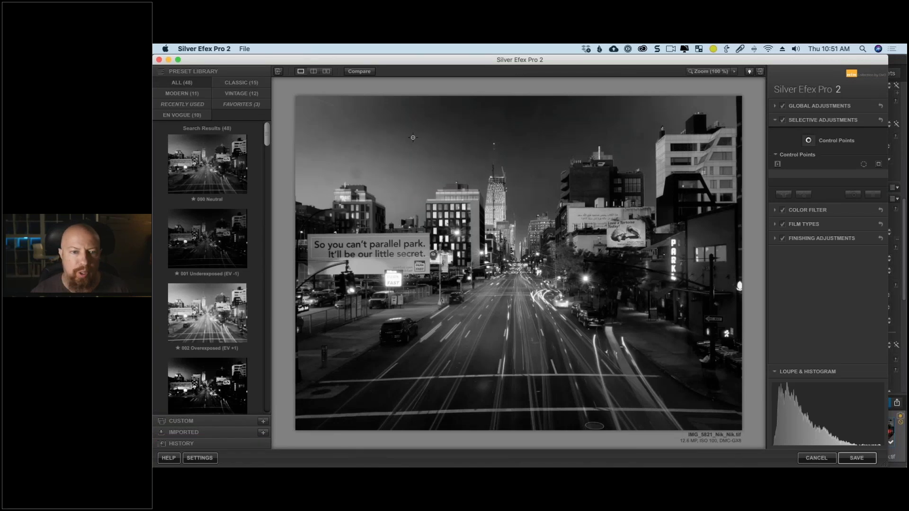
left_click(383, 123)
left_click(808, 140)
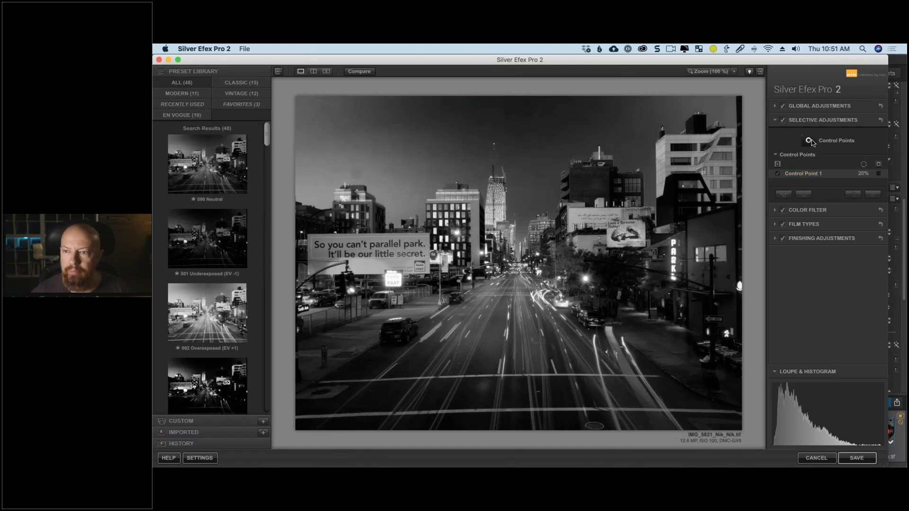
left_click(530, 138)
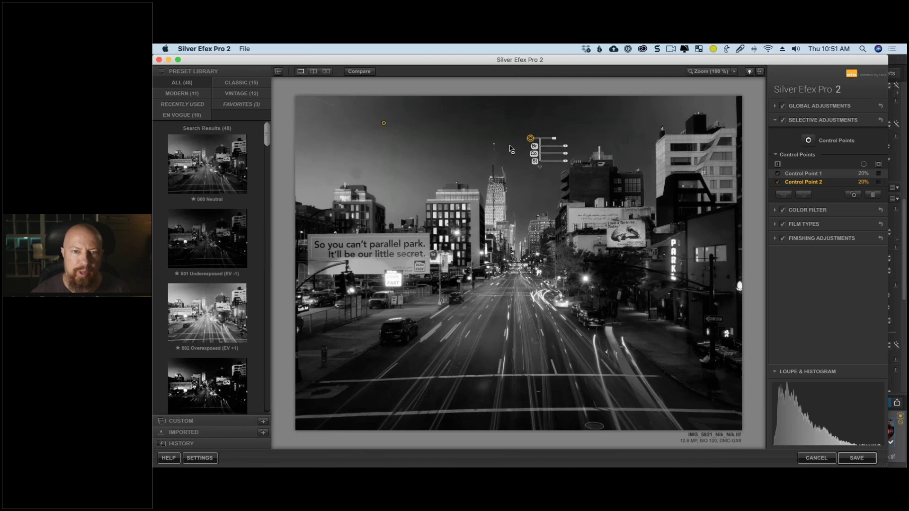
left_click(443, 162)
left_click_drag(361, 110, 567, 198)
left_click(783, 203)
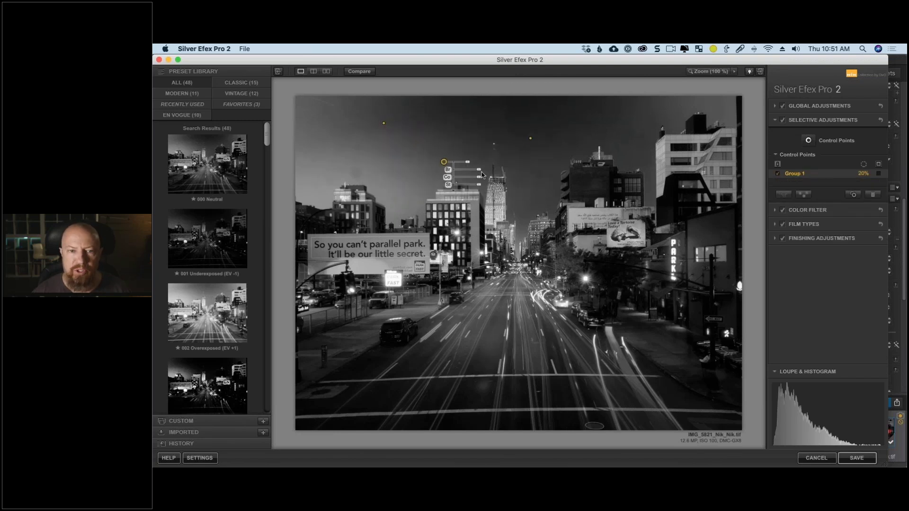
left_click_drag(445, 164, 446, 166)
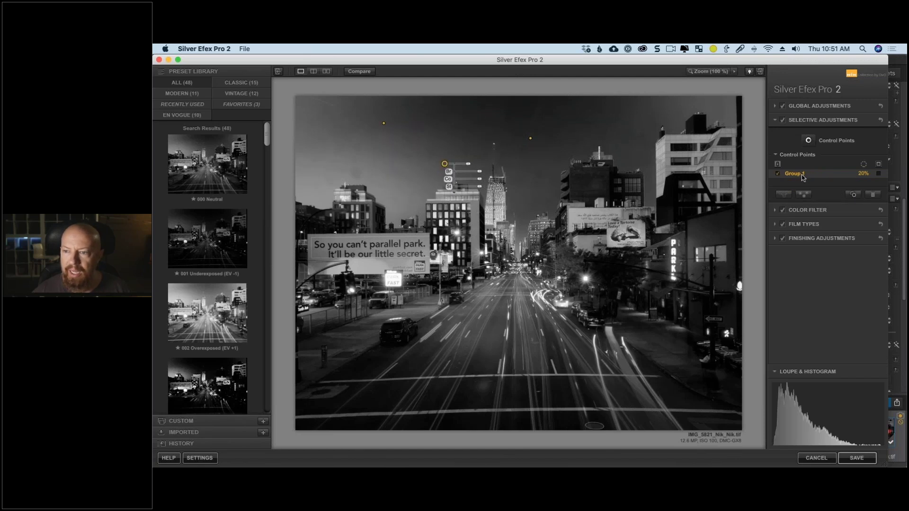
Select and deselect Group 1 to examine how its control points are marked on the photo
left_click(569, 208)
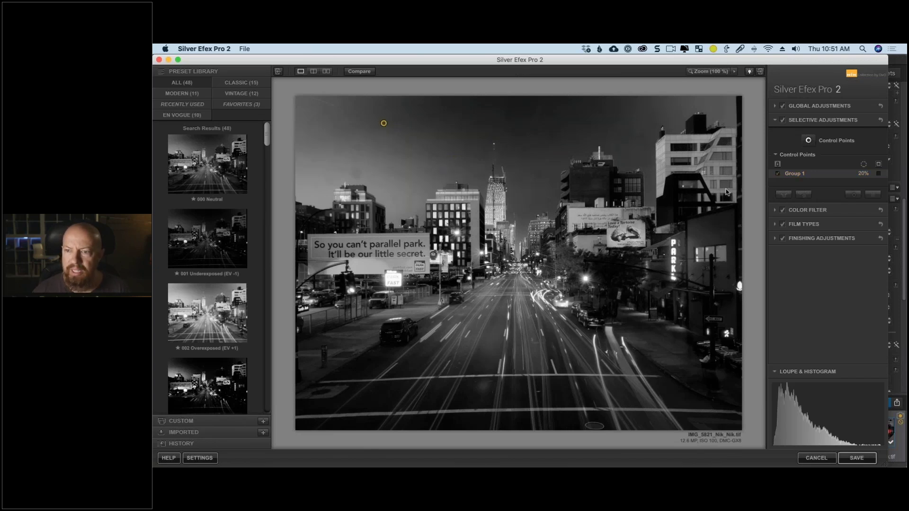
left_click(799, 174)
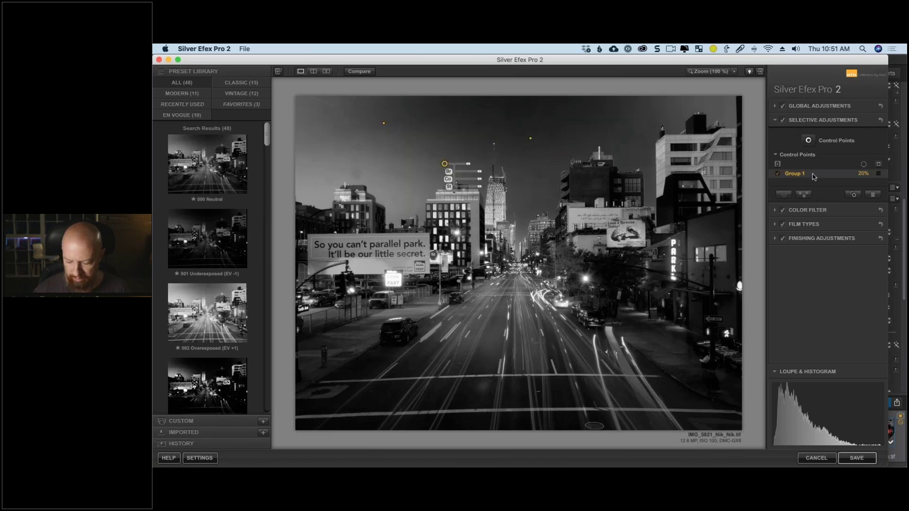
left_click(813, 176)
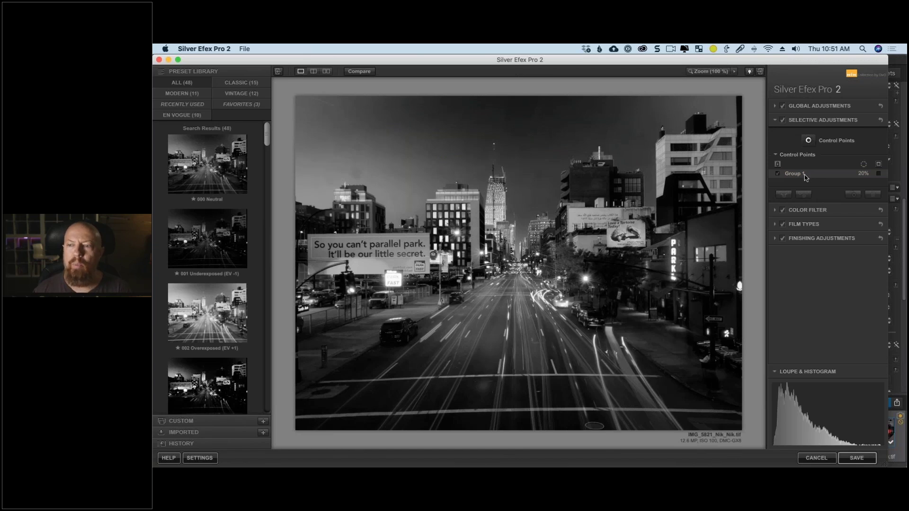
left_click(803, 178)
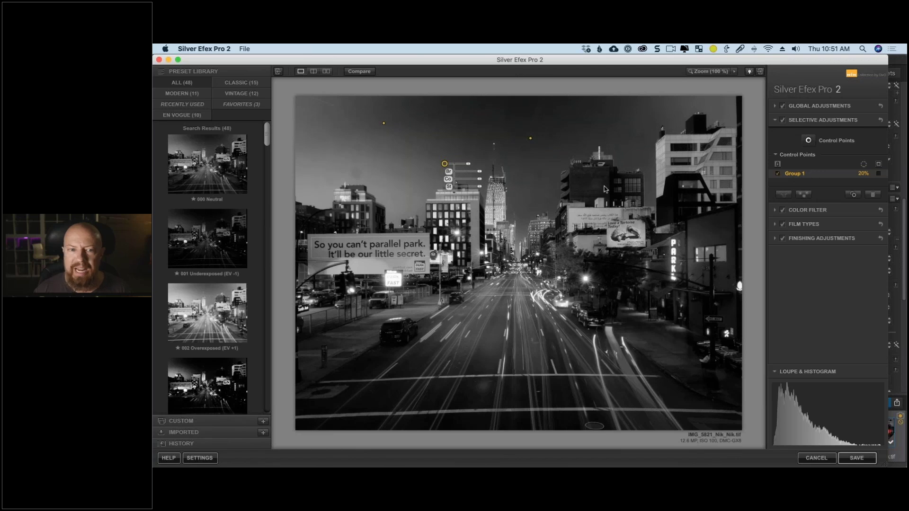
left_click(575, 187)
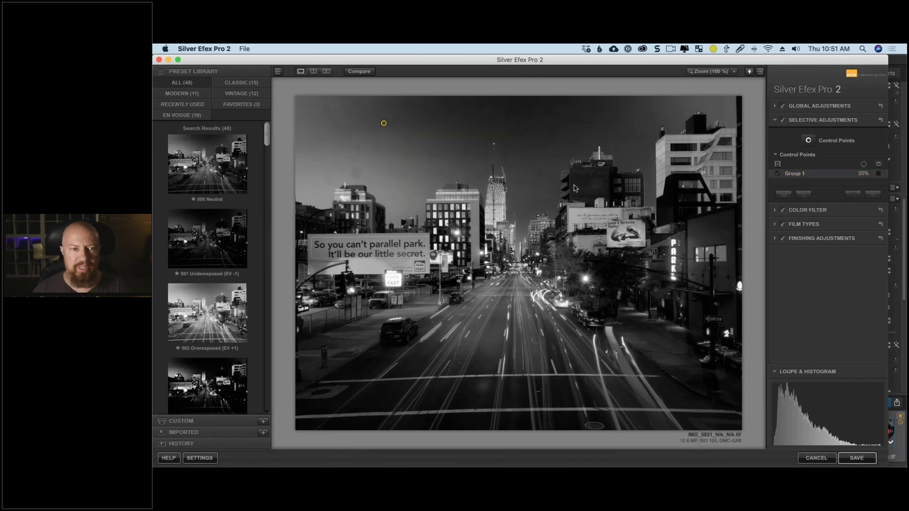
Try to delete only the lowest sky control point from the group, declining the deletion of all selected points
left_click(384, 124)
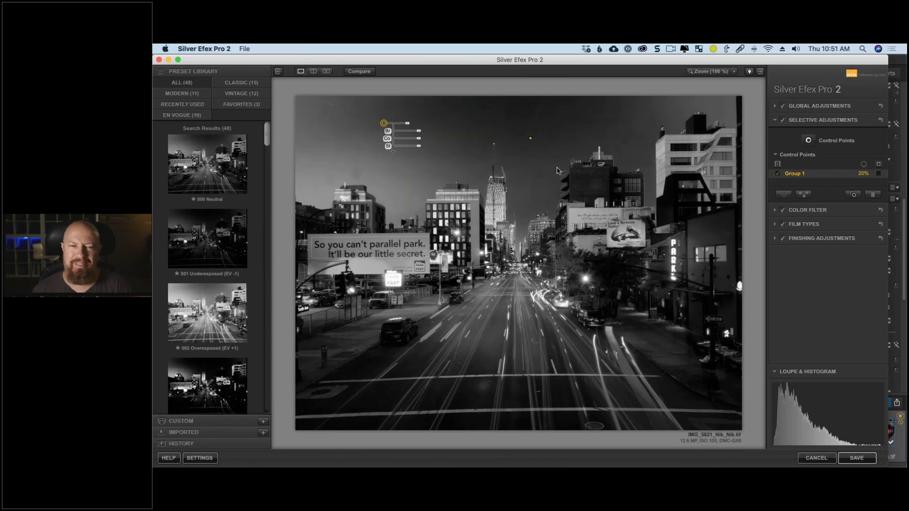
left_click(445, 164)
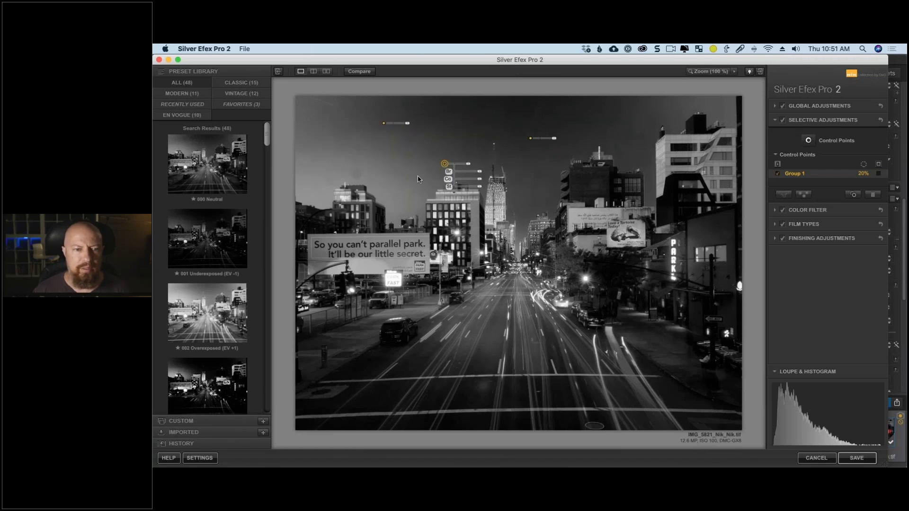
left_click(421, 177)
left_click(445, 165)
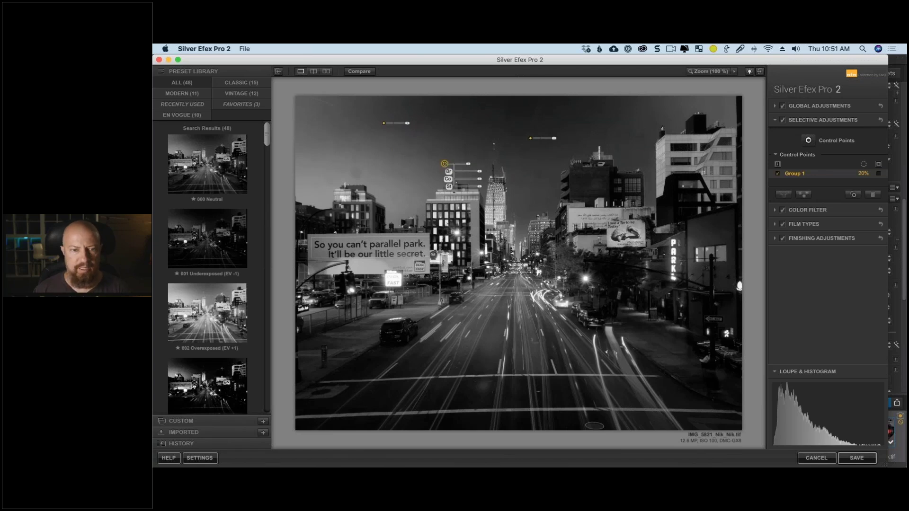
key("Delete")
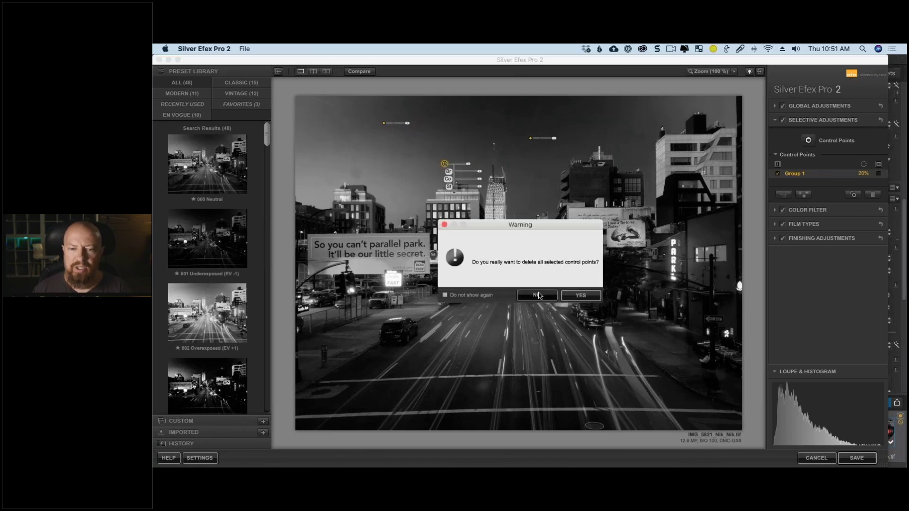
left_click(520, 295)
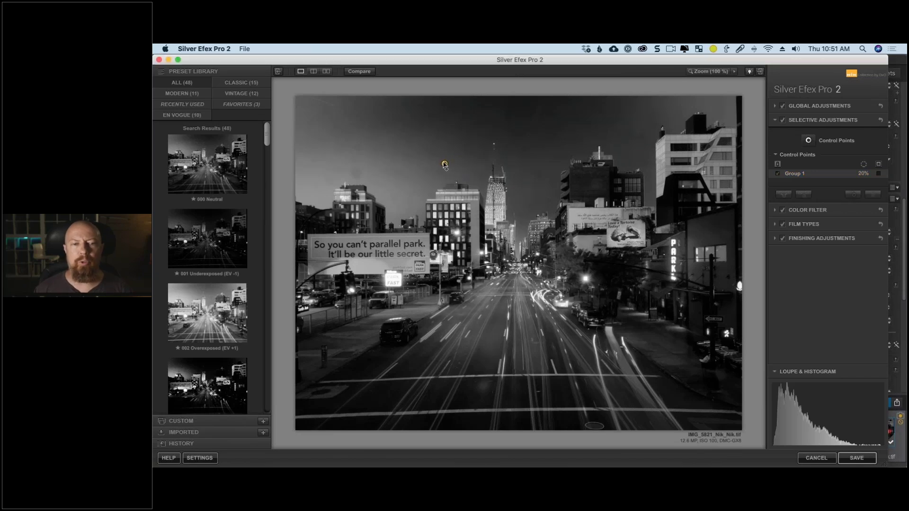
Select Group 1's sky control points individually and with a selection rectangle to examine how the group's points respond
left_click(445, 165)
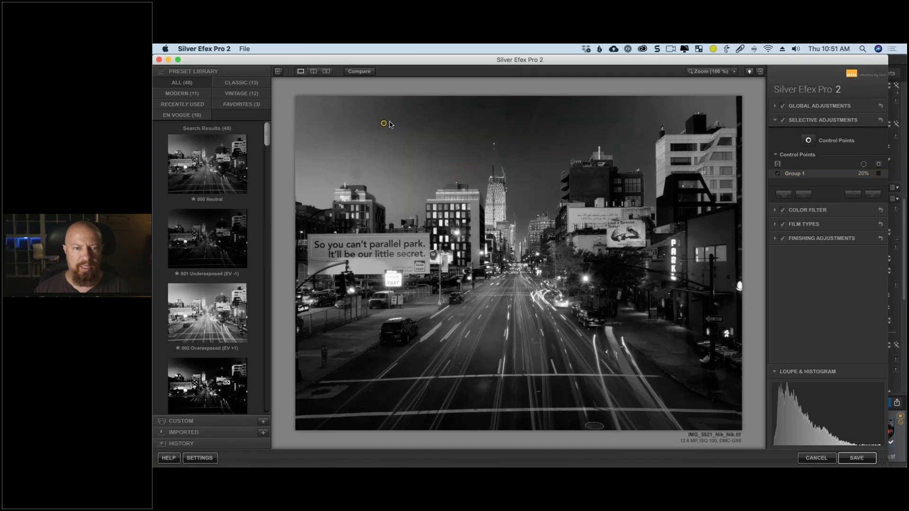
left_click_drag(353, 108, 593, 205)
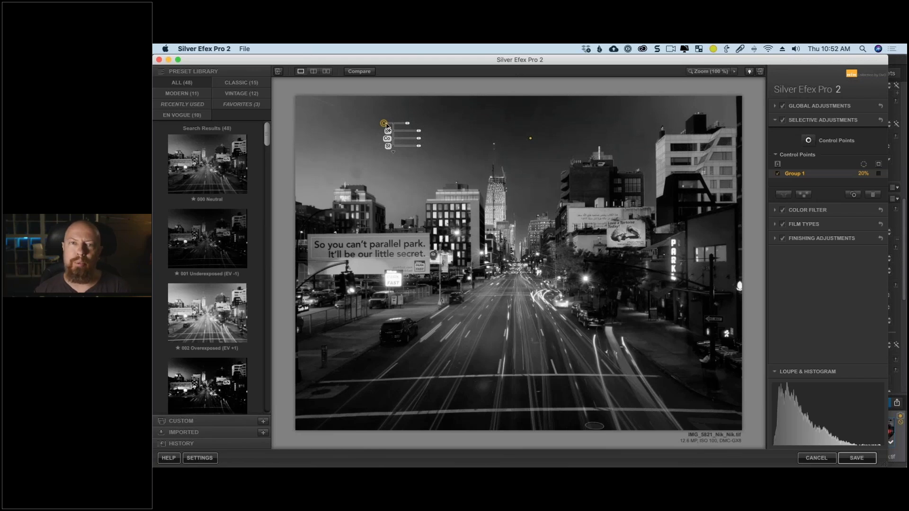
key("super+v")
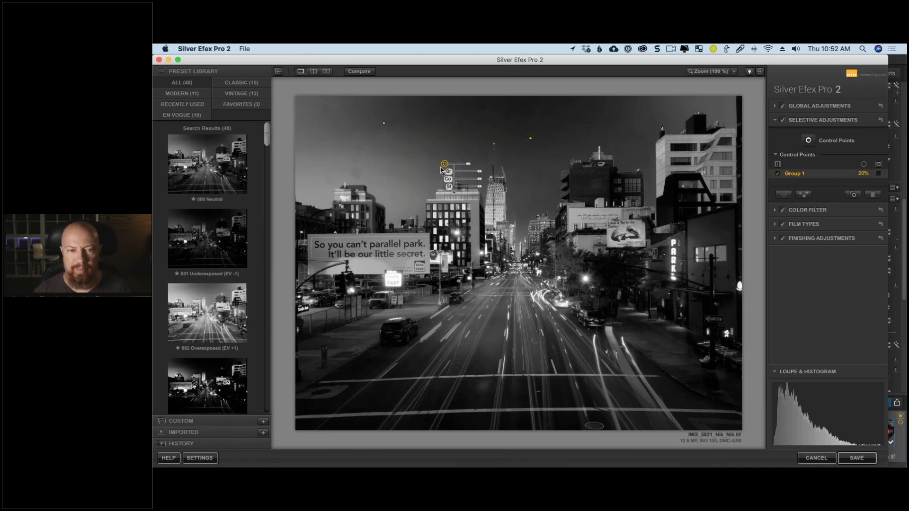
left_click(412, 191)
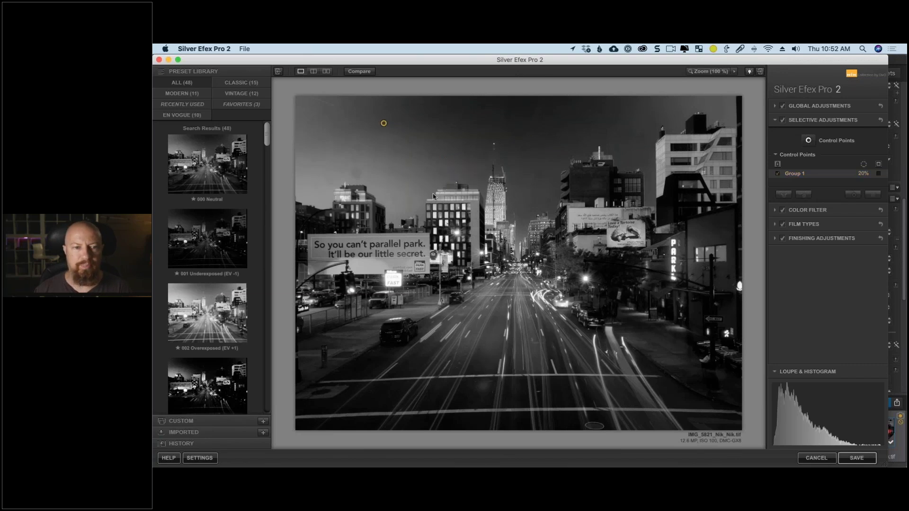
Select Group 1 by its lowest sky control point and delete all selected control points, confirming the deletion
left_click(445, 164)
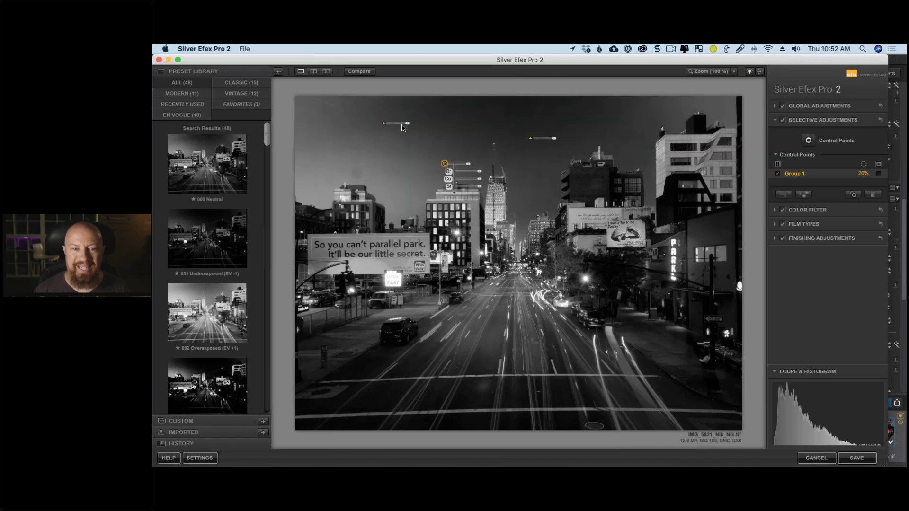
key("Delete")
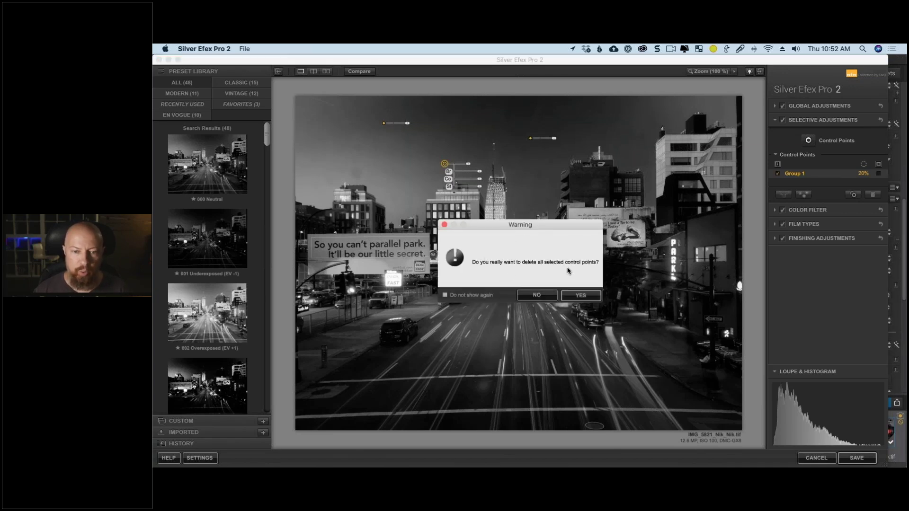
left_click(581, 295)
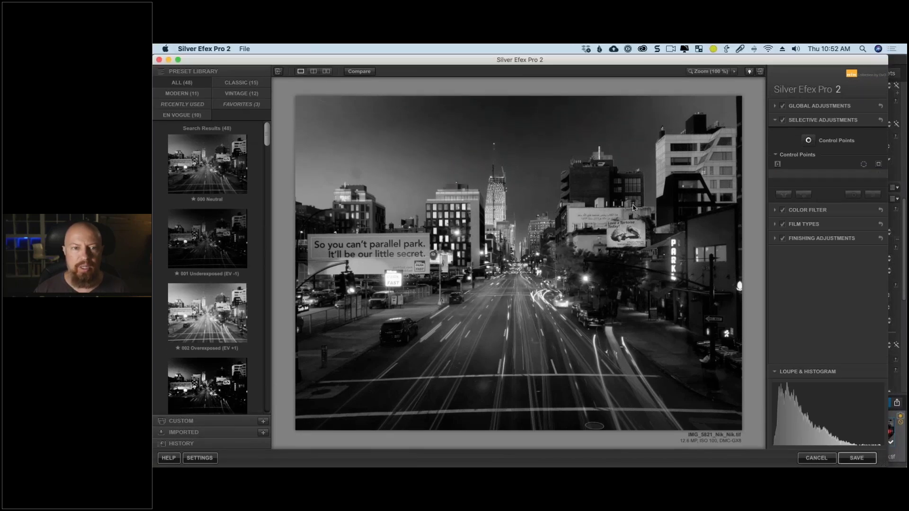
left_click_drag(342, 103, 588, 213)
left_click_drag(359, 113, 552, 199)
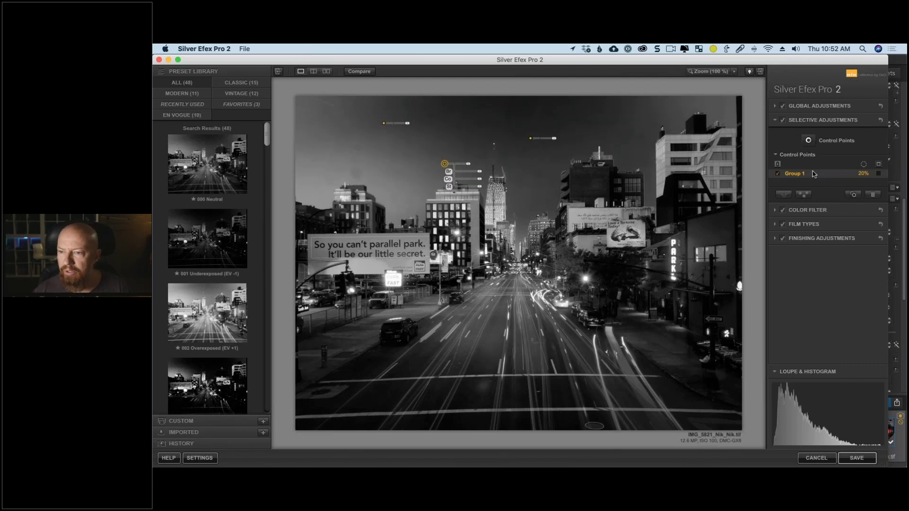
Delete two sky control points from Group 1 one at a time, starting with the lowest one
left_click(873, 195)
key("super+z")
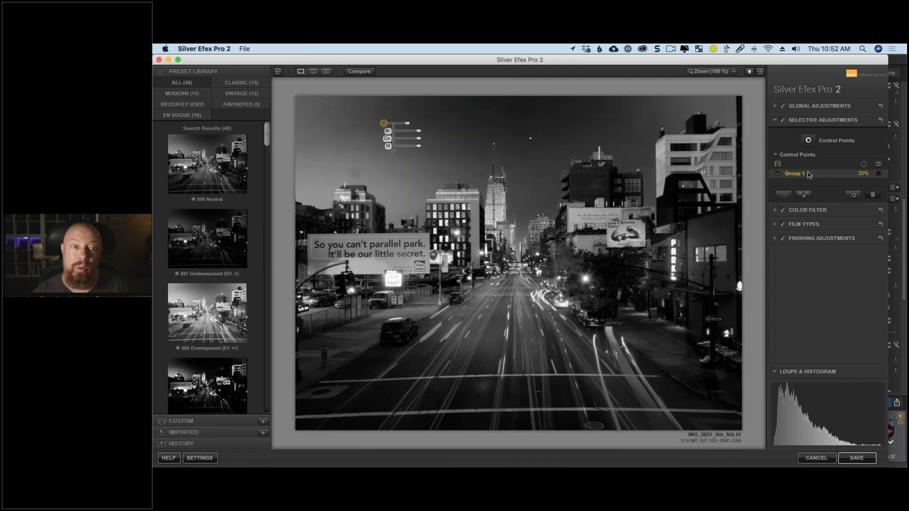
left_click(874, 196)
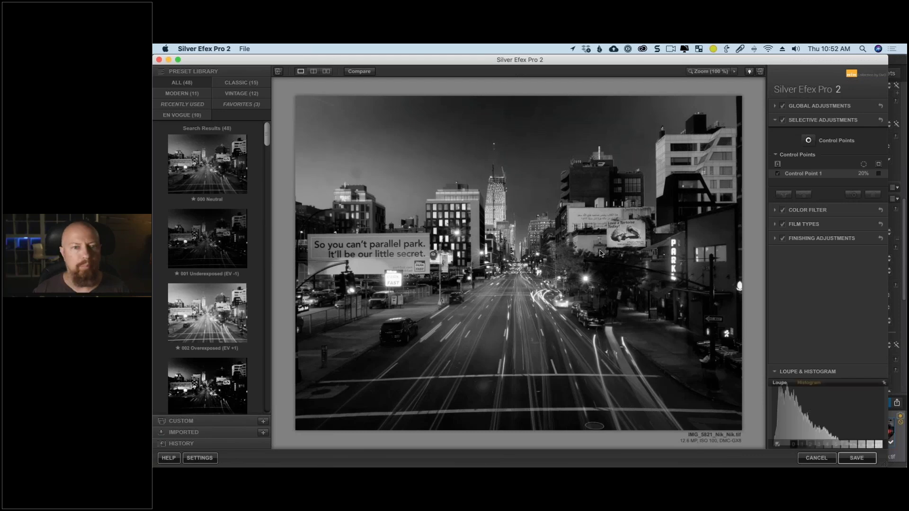
key("super+Tab")
left_click(365, 251)
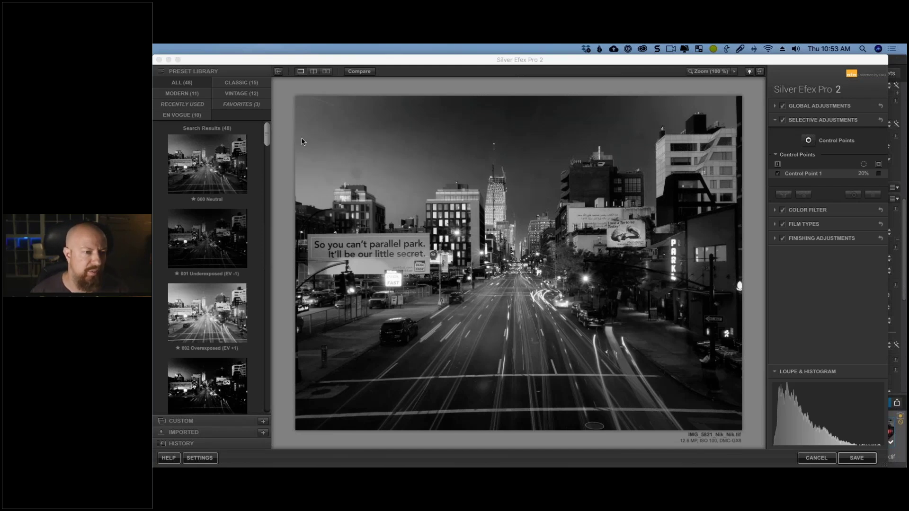
Expand the Global Adjustments and try the 001 Underexposed (EV -1) and 002 Overexposed (EV +1) presets on the photo
left_click_drag(268, 142, 268, 199)
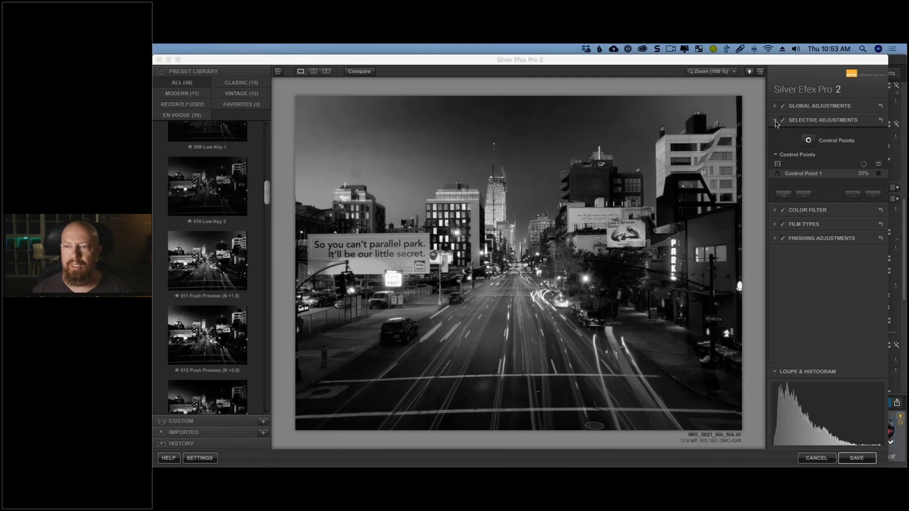
left_click(775, 106)
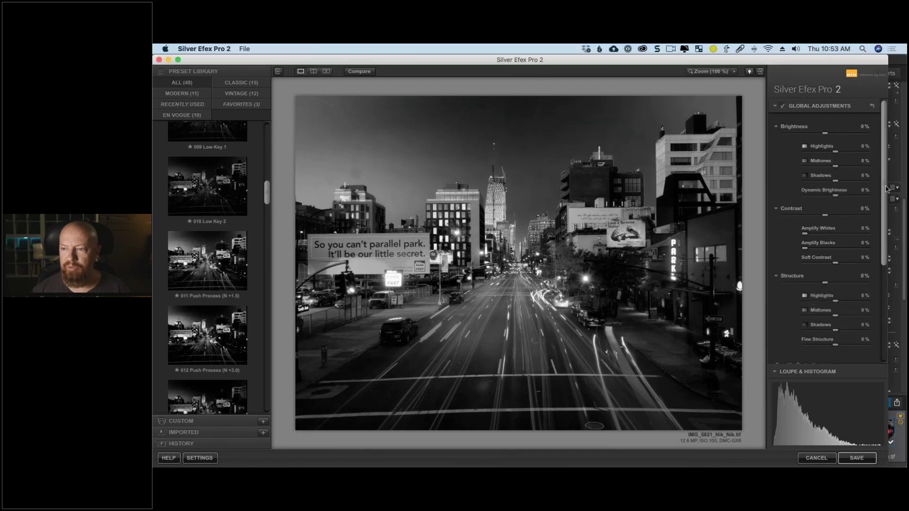
scroll(207, 165, "up", 15)
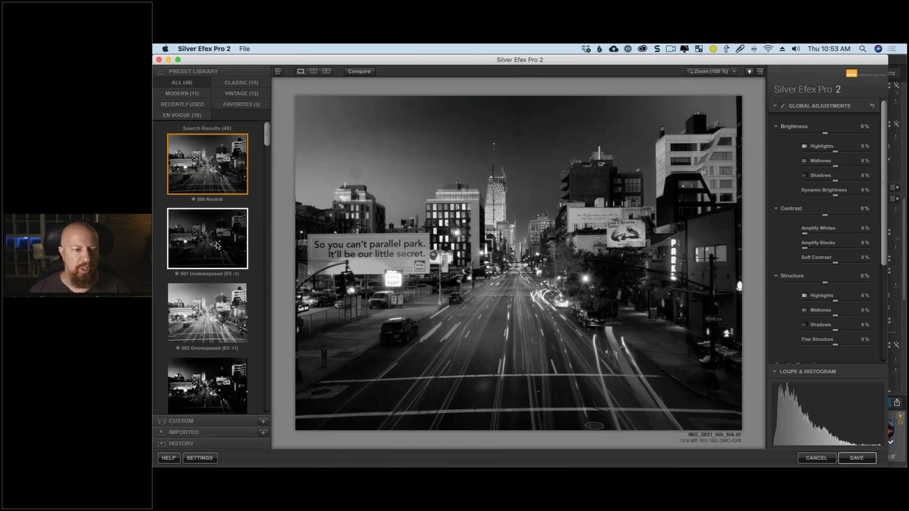
left_click(239, 251)
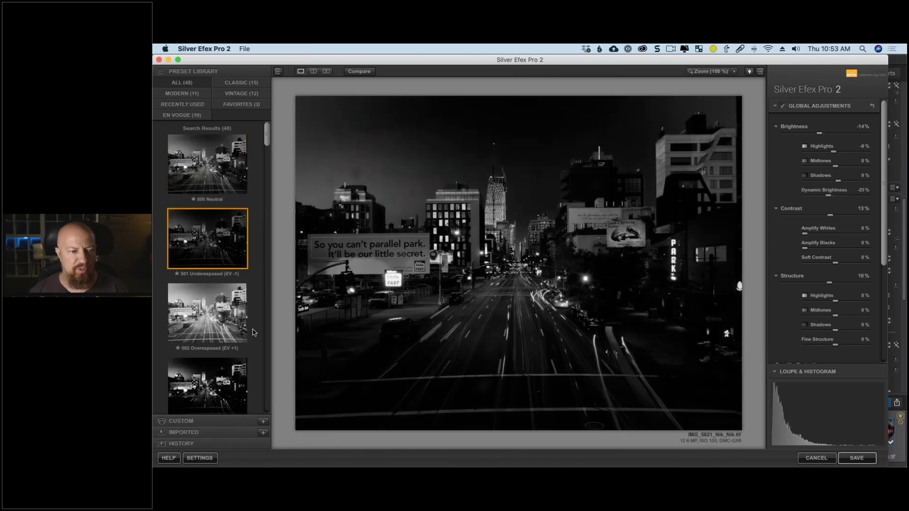
left_click(211, 322)
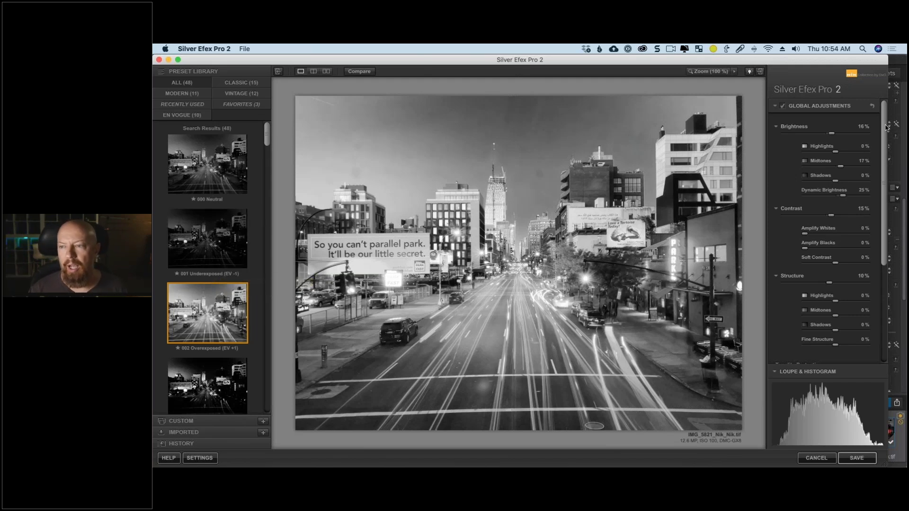
Switch to DxO PhotoLab 2 and open the full-colour street photo IMG_5821.JPG
left_click(899, 130)
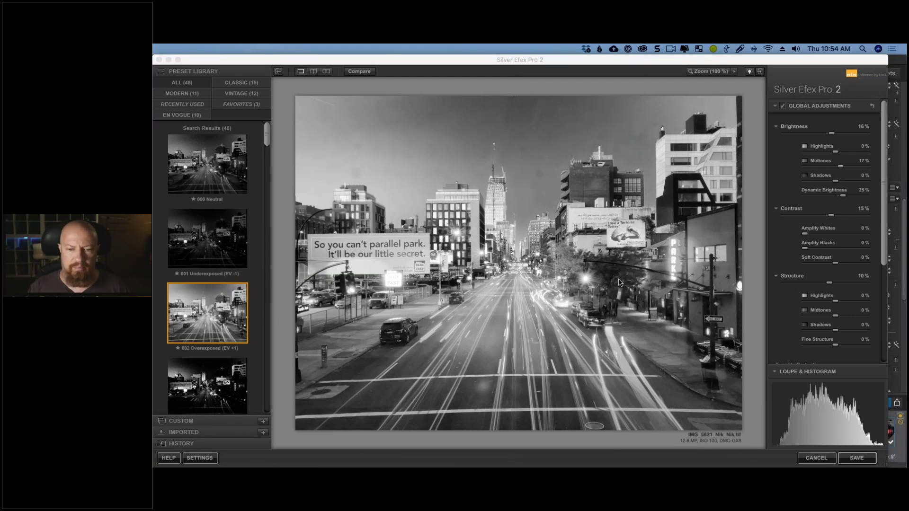
key("super+Tab")
key("Tab")
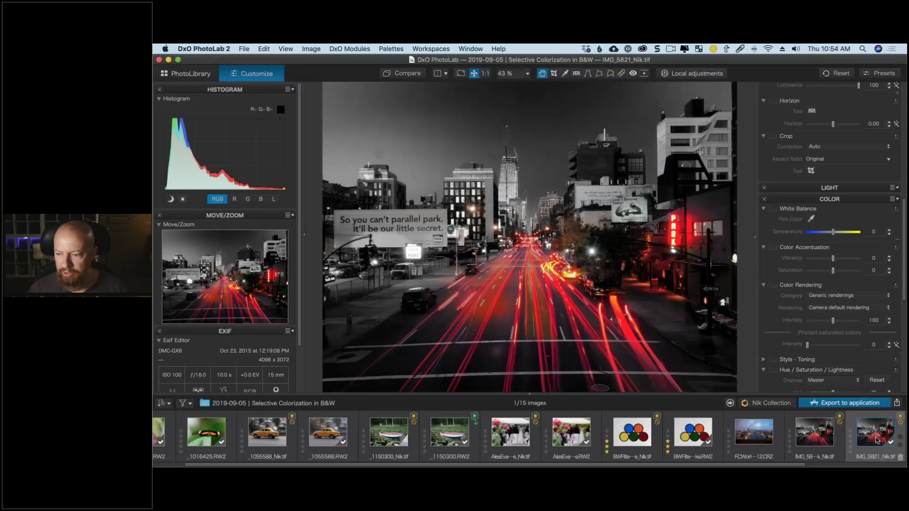
scroll(876, 440, "right", 5)
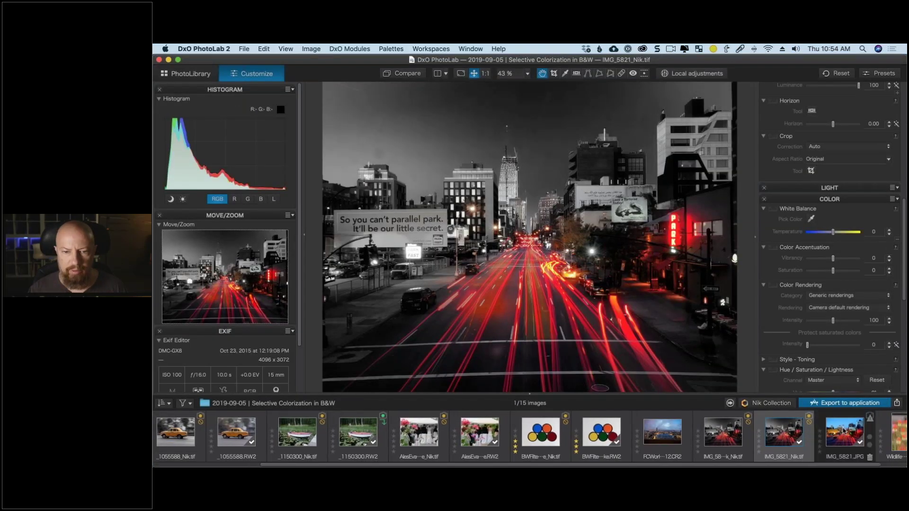
left_click(843, 431)
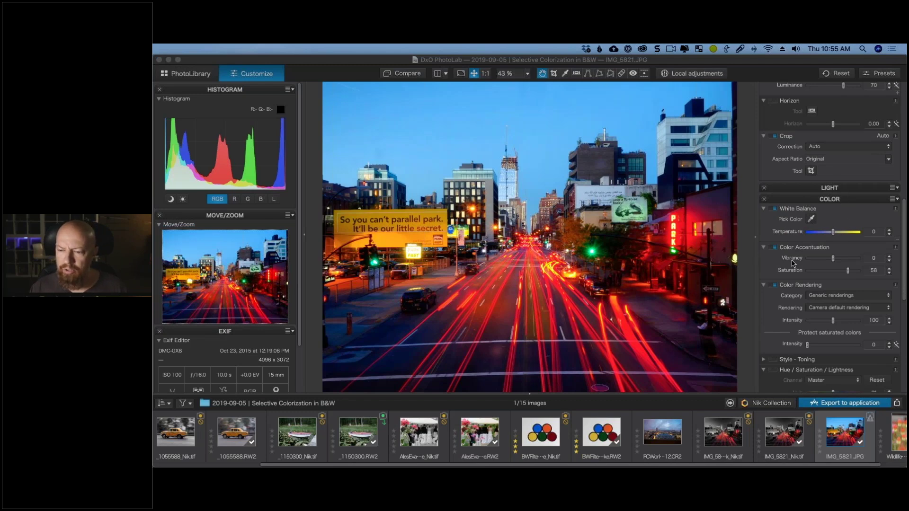
Brush a local adjustment mask over the buildings at the far end of the street and set its Blur to 62
scroll(793, 263, "down", 5)
scroll(792, 262, "down", 5)
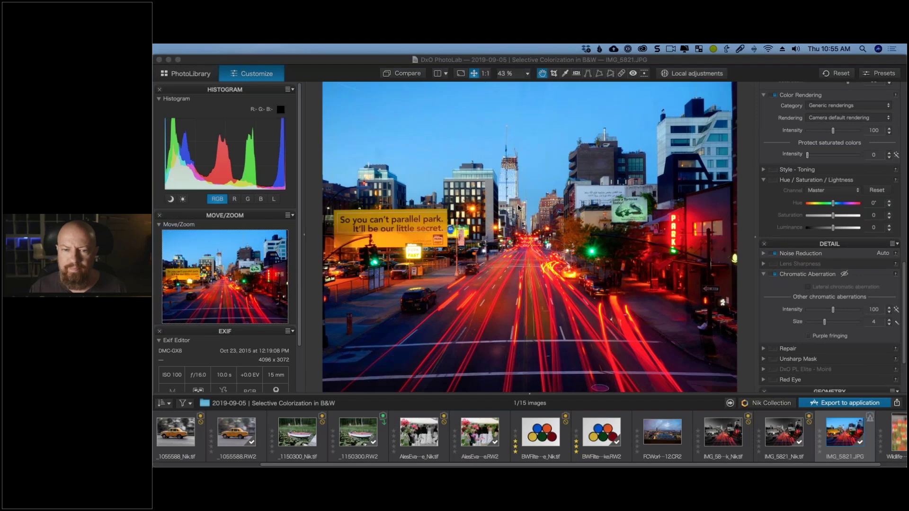
left_click(692, 75)
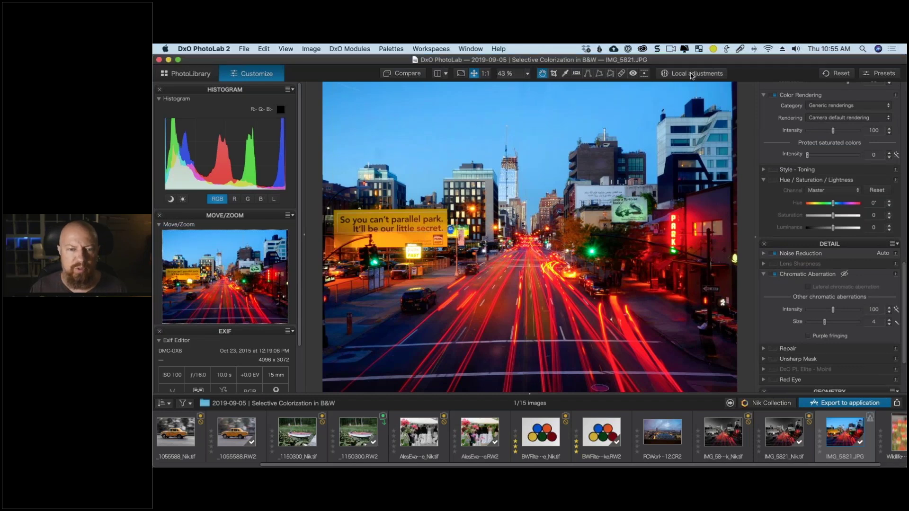
left_click(692, 75)
right_click(499, 196)
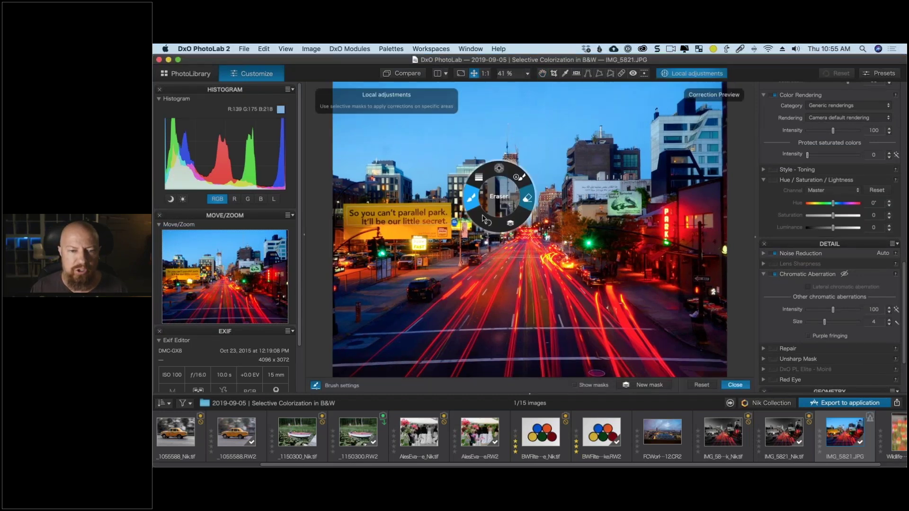
left_click(473, 199)
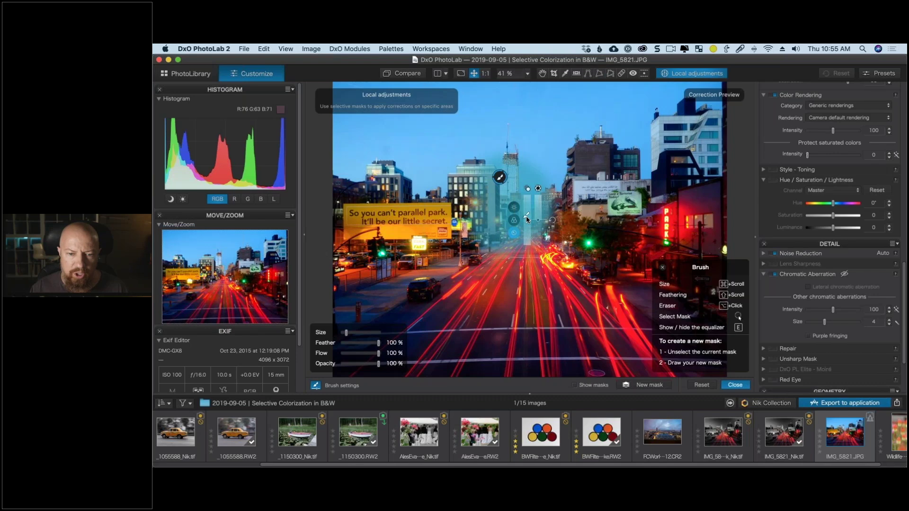
left_click_drag(538, 223, 540, 205)
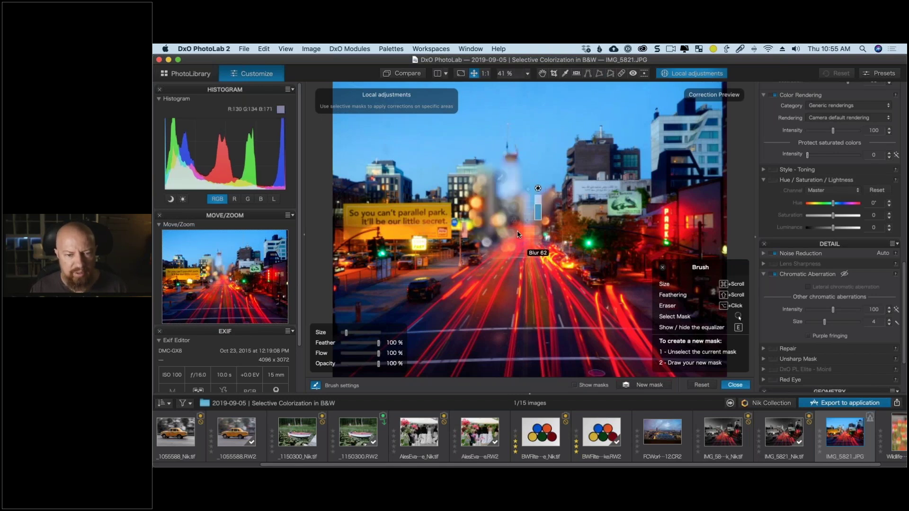
mouse_move(516, 233)
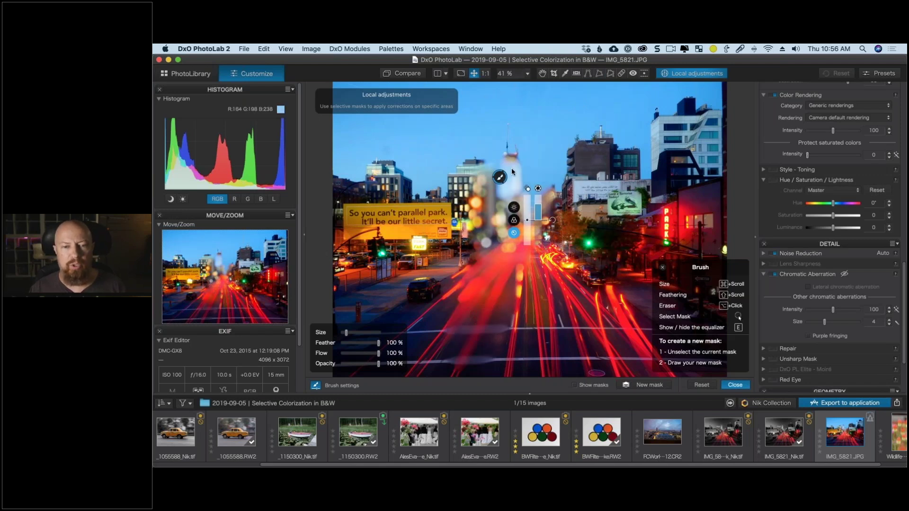
mouse_move(502, 177)
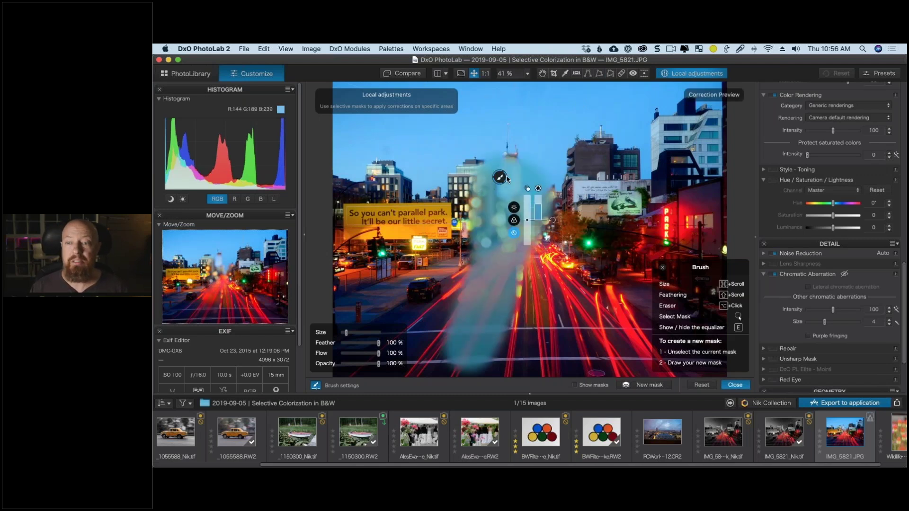
key("super+Tab")
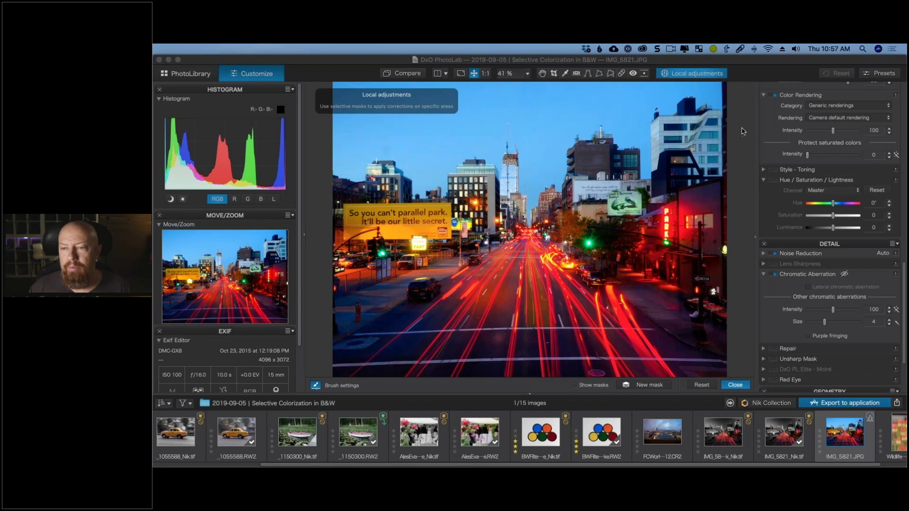
scroll(815, 435, "right", 2)
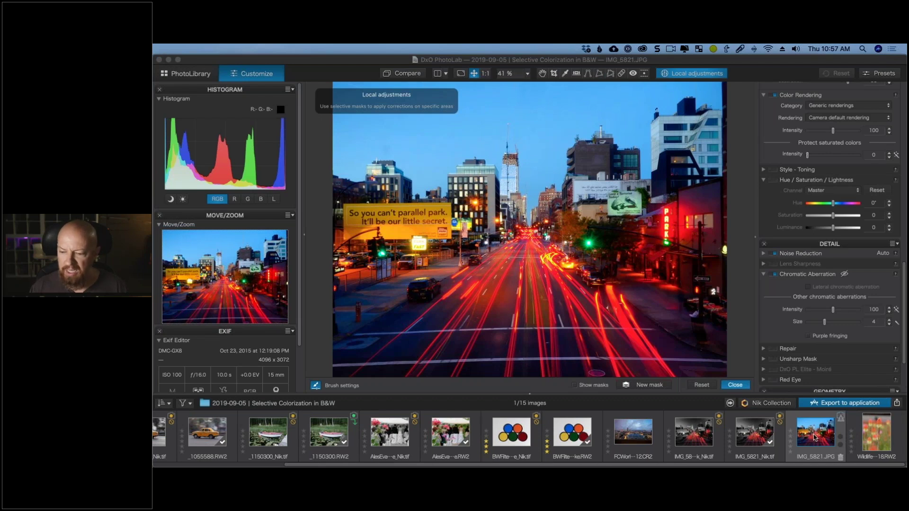
left_click(816, 437)
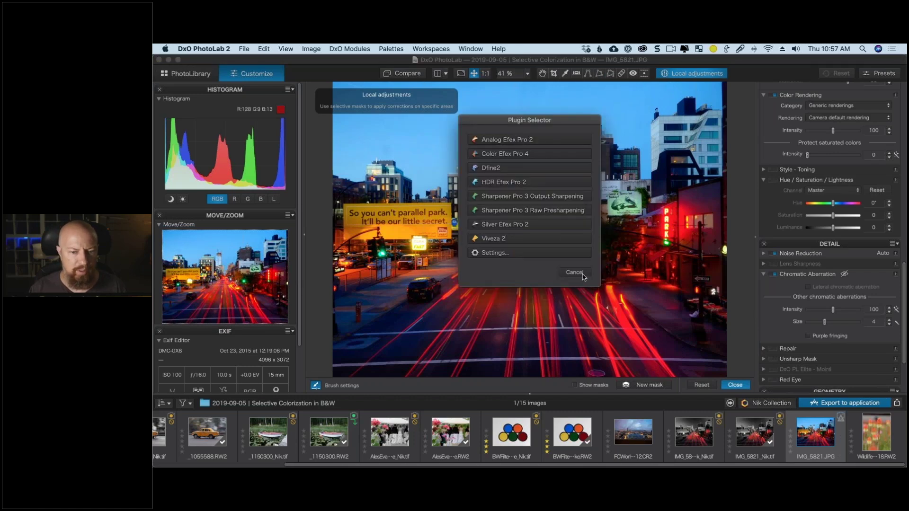
Switch back to Silver Efex Pro 2 and apply the 000 Neutral preset
key("super+Tab")
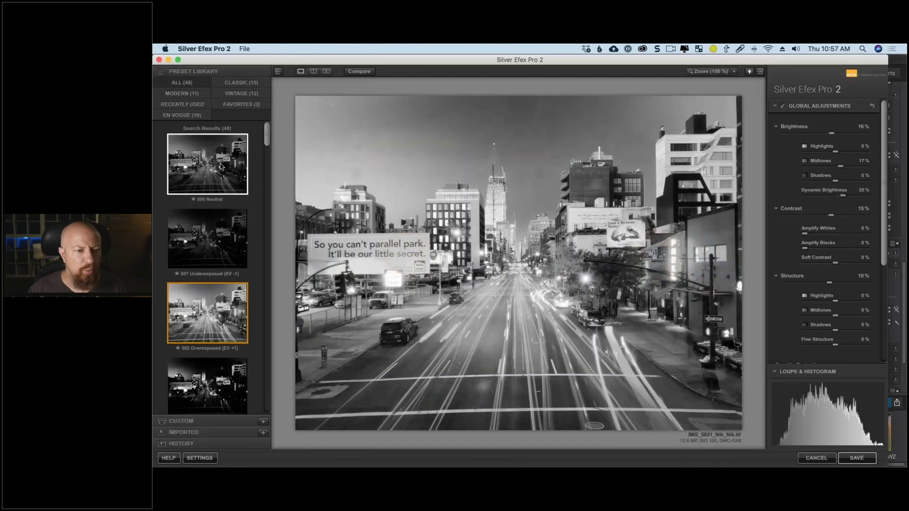
left_click(232, 164)
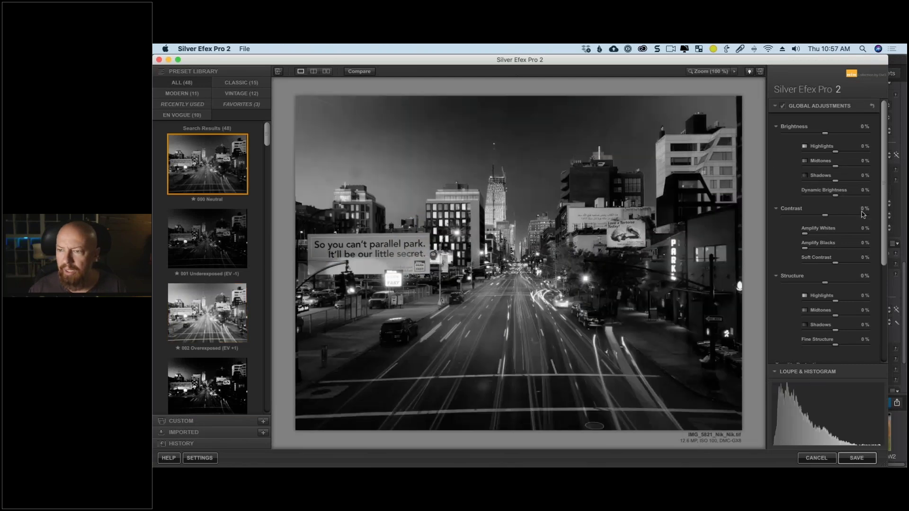
Place two 20% control points in the sky, one above the billboard building and one higher near the image's upper edge
scroll(826, 335, "down", 5)
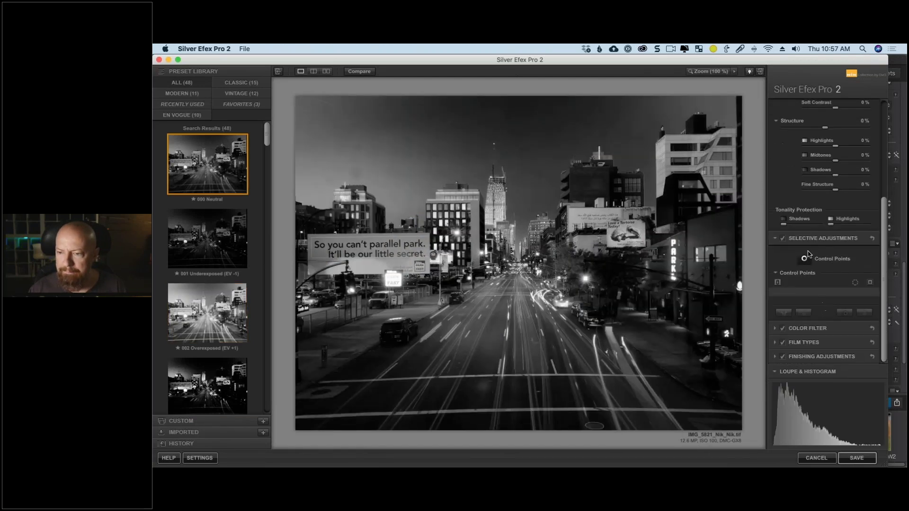
left_click(804, 258)
left_click(395, 148)
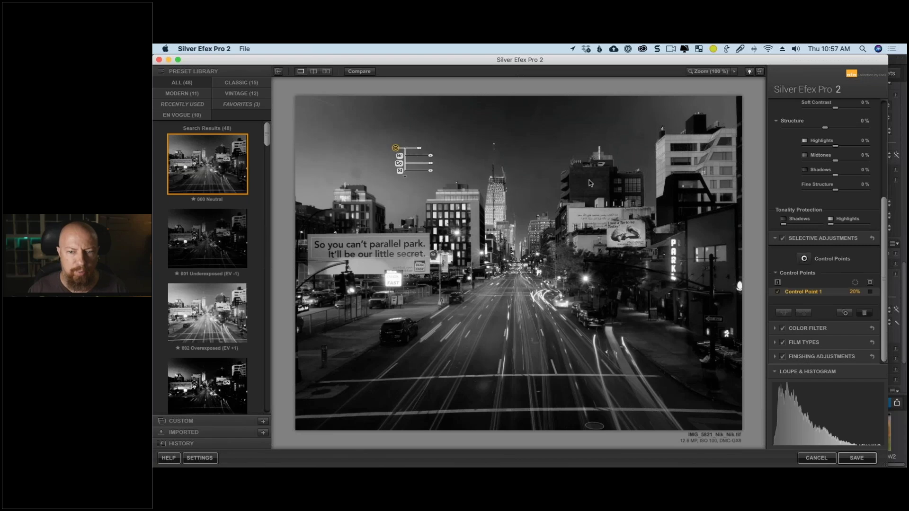
left_click(804, 259)
left_click(436, 112)
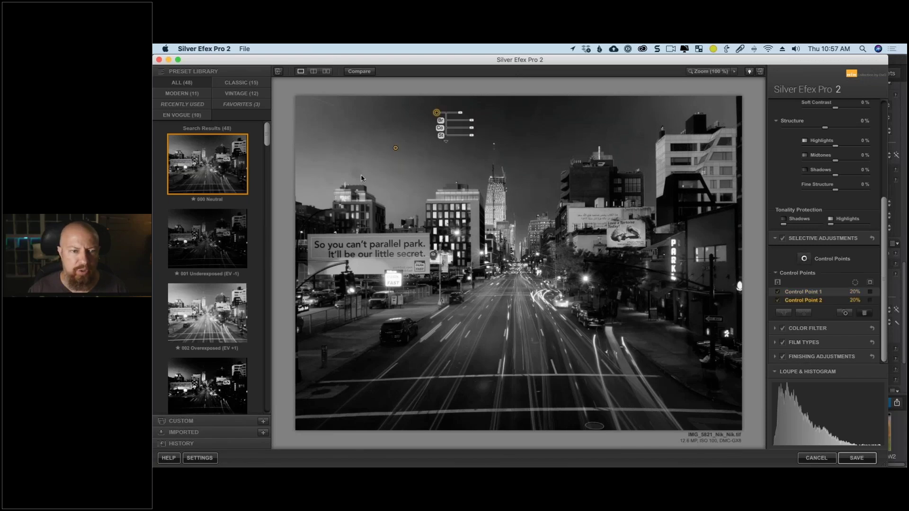
Group the two sky control points and place a third 20% control point in the sky just above the tall tower
left_click_drag(363, 178, 463, 84)
left_click(783, 312)
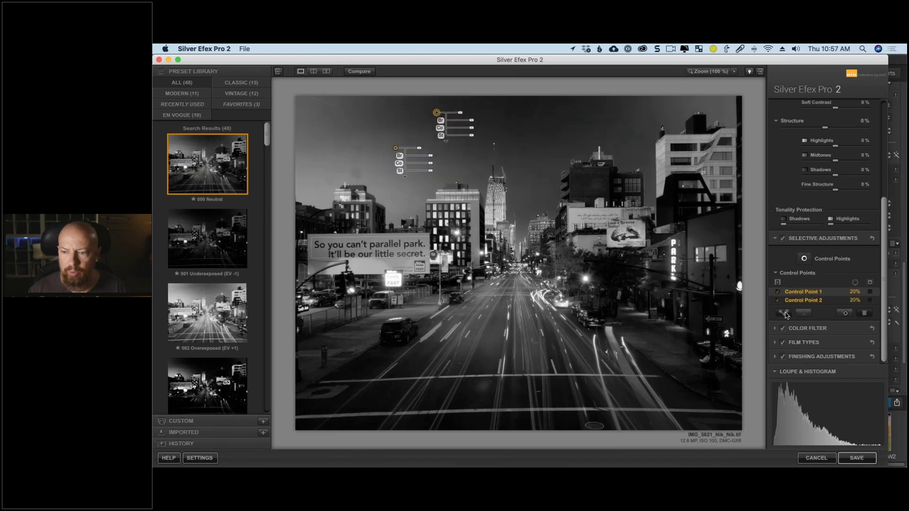
left_click(803, 258)
left_click(514, 128)
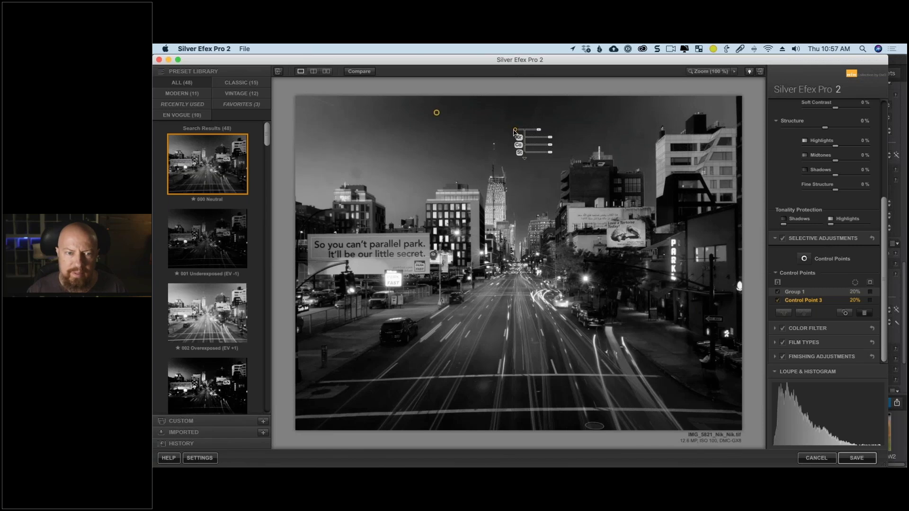
left_click_drag(515, 130, 519, 133)
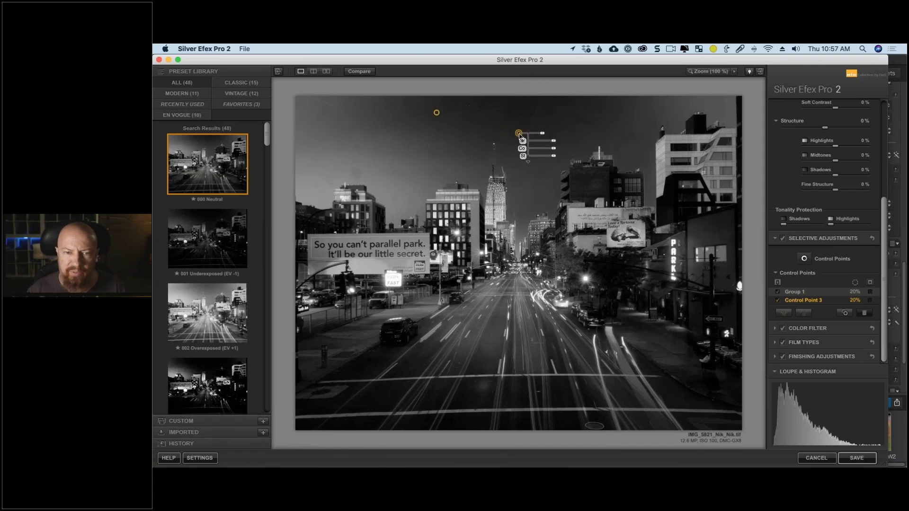
Merge the control point above the tall tower into the sky group and move it slightly higher
left_click_drag(470, 100, 524, 94)
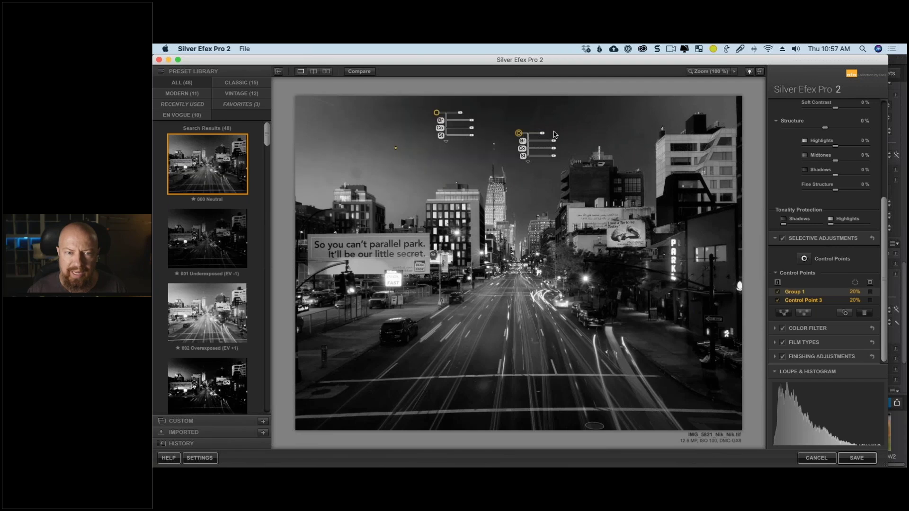
left_click(783, 313)
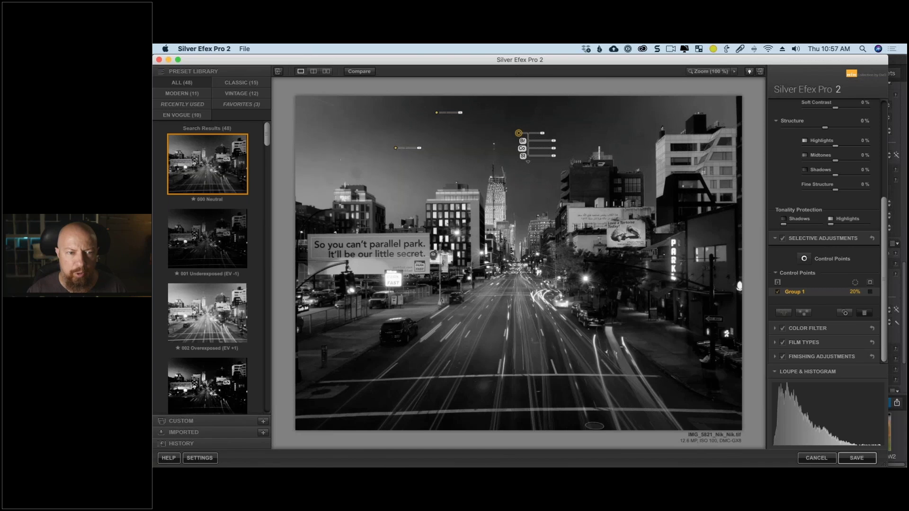
left_click_drag(520, 133, 521, 127)
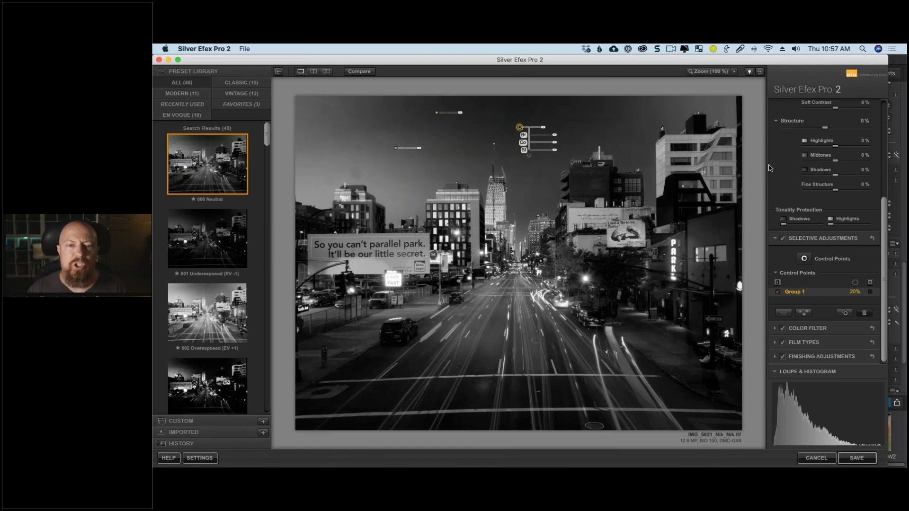
Place three more 20% control points: above the parking billboard, over the buildings at the street's far end, and in the sky beside the white high-rise
left_click(804, 258)
left_click(403, 217)
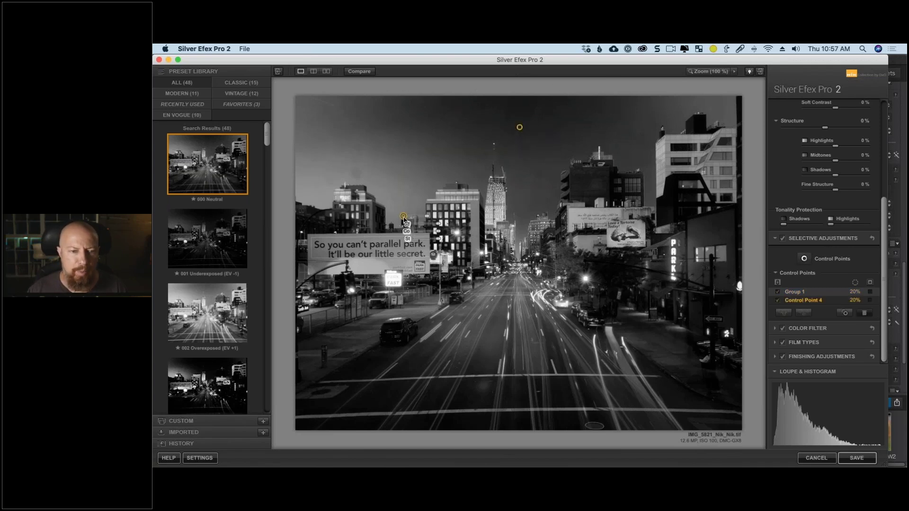
left_click(540, 229)
left_click_drag(540, 229, 540, 209)
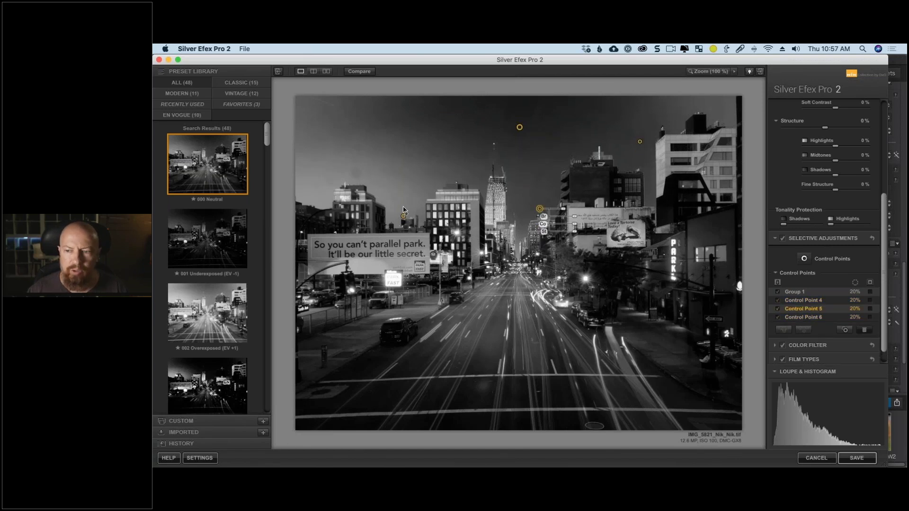
Merge the control points above the parking billboard and over the far-end buildings into Group 1
left_click(817, 316)
left_click(803, 294)
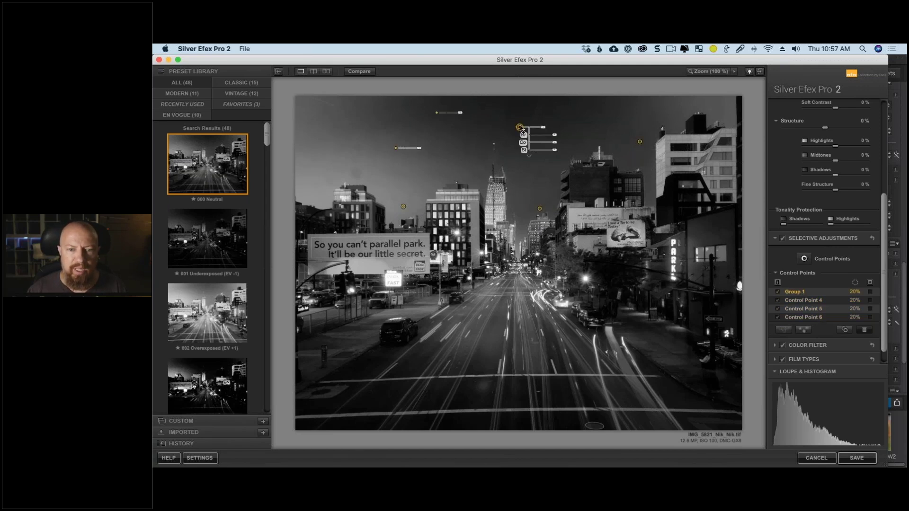
left_click(539, 209, "shift")
left_click(403, 207, "shift")
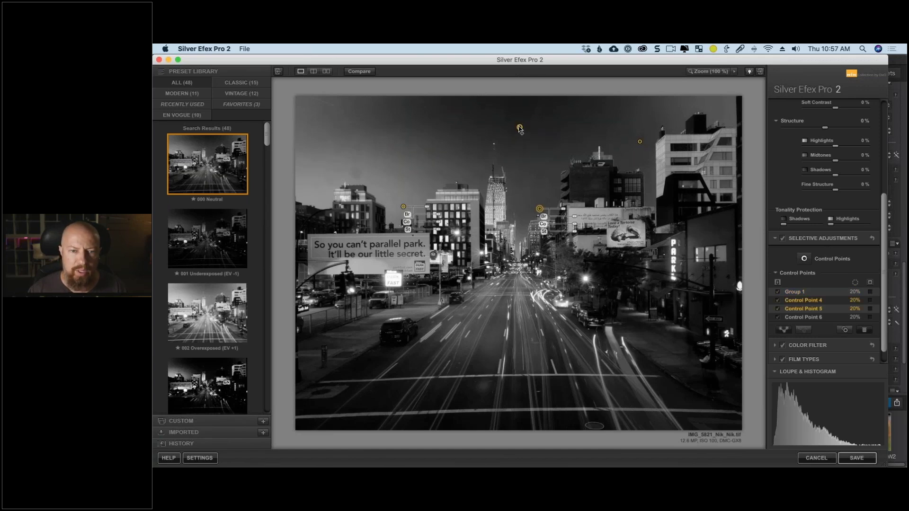
left_click(784, 330)
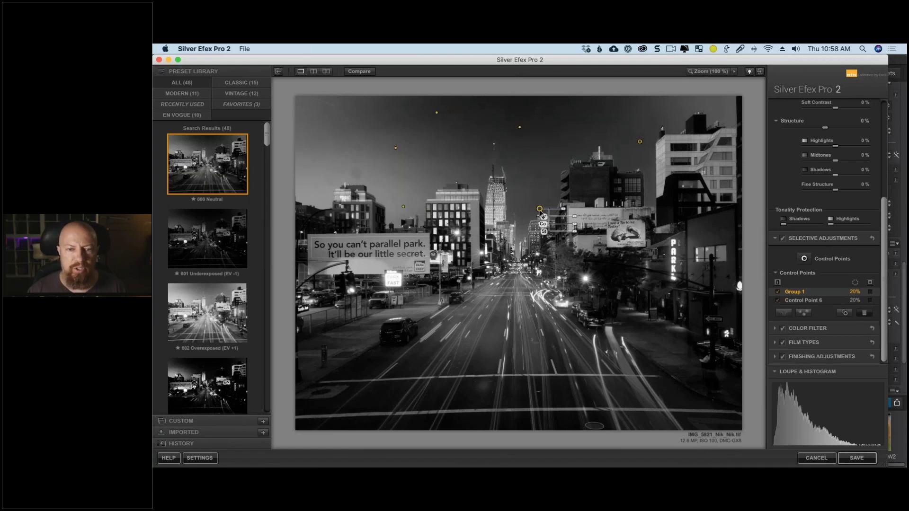
Duplicate the grouped control point above the tall tower three times in a line across the sky towards the billboard side
mouse_move(541, 214)
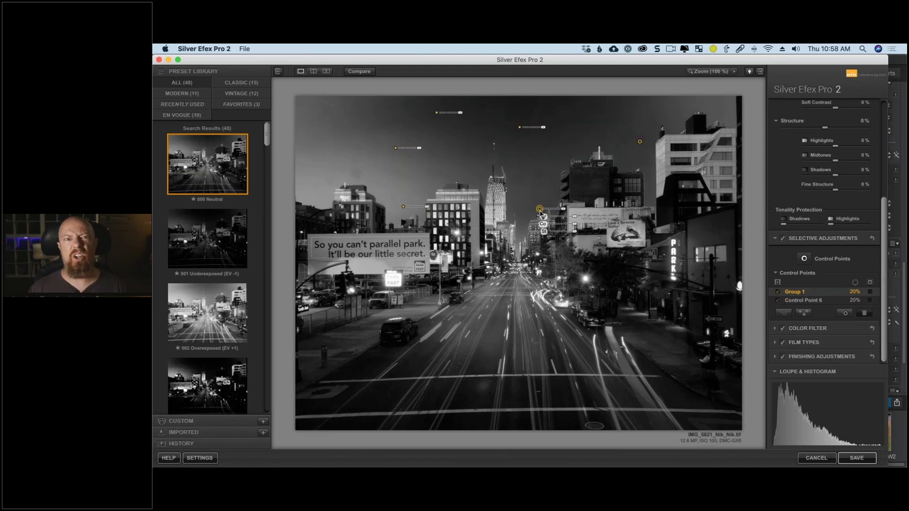
mouse_move(522, 131)
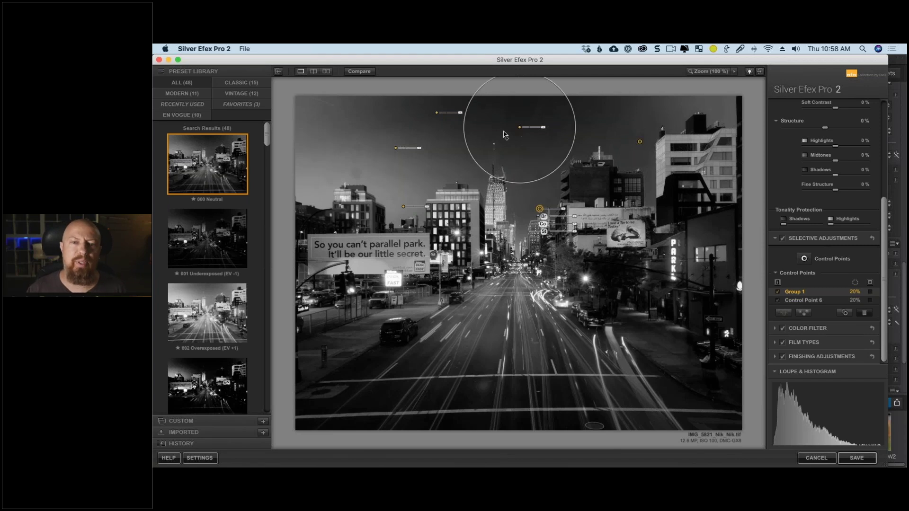
left_click_drag(519, 128, 435, 157)
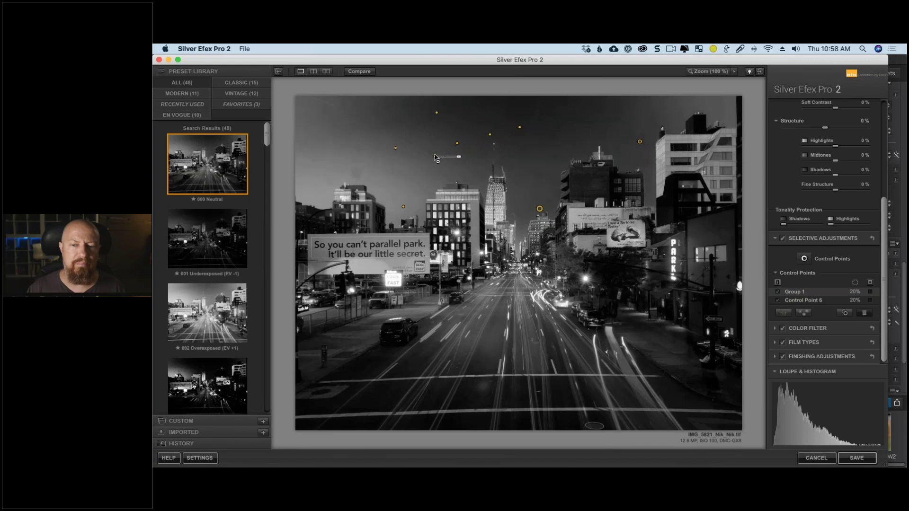
key("super+Tab")
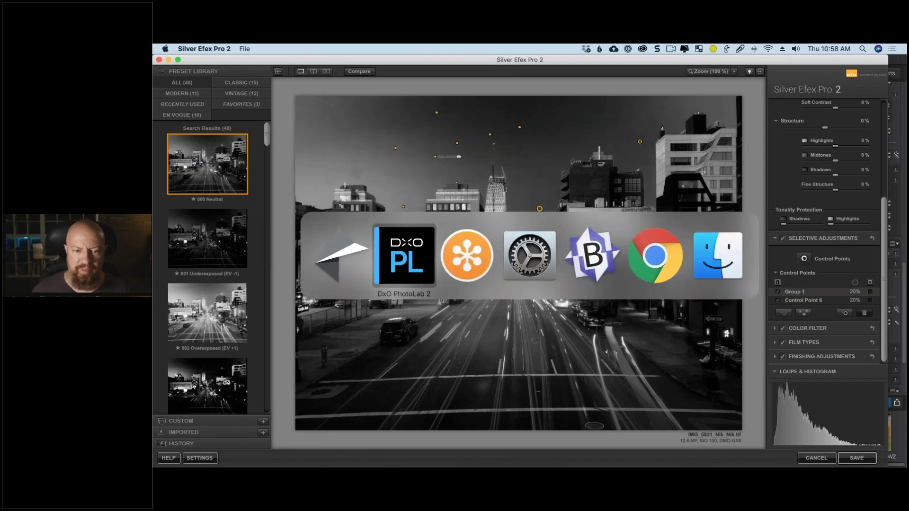
key("super+Tab")
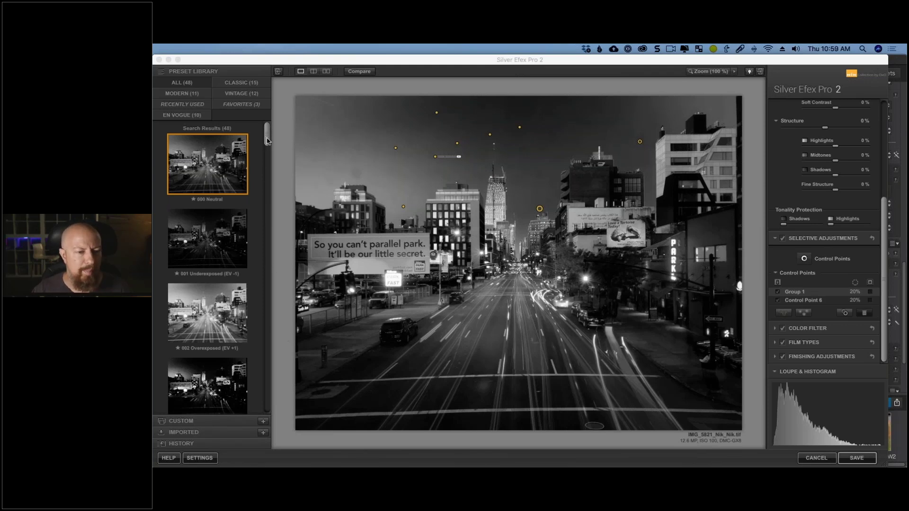
left_click_drag(267, 137, 272, 412)
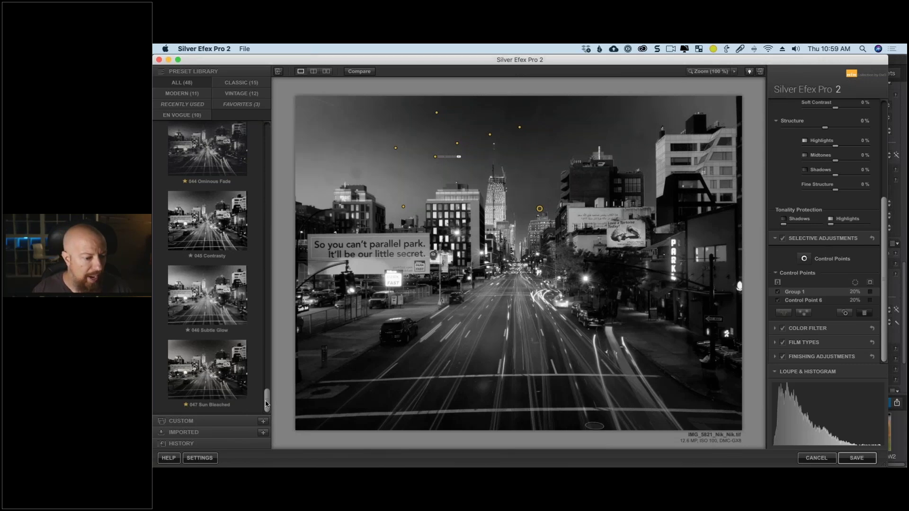
In the global adjustments, set Brightness to 23%, brightness Midtones to 25% and Structure to 81%
scroll(824, 108, "up", 5)
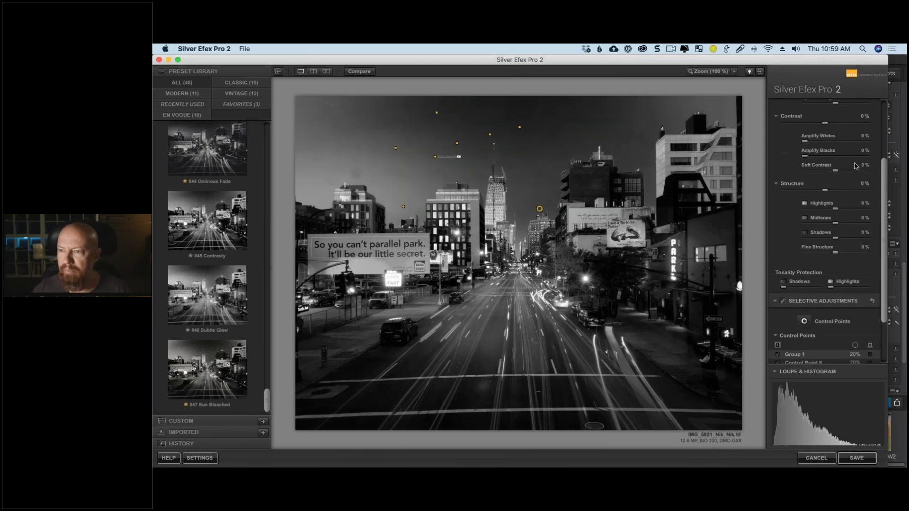
scroll(824, 109, "up", 1)
left_click_drag(825, 133, 834, 133)
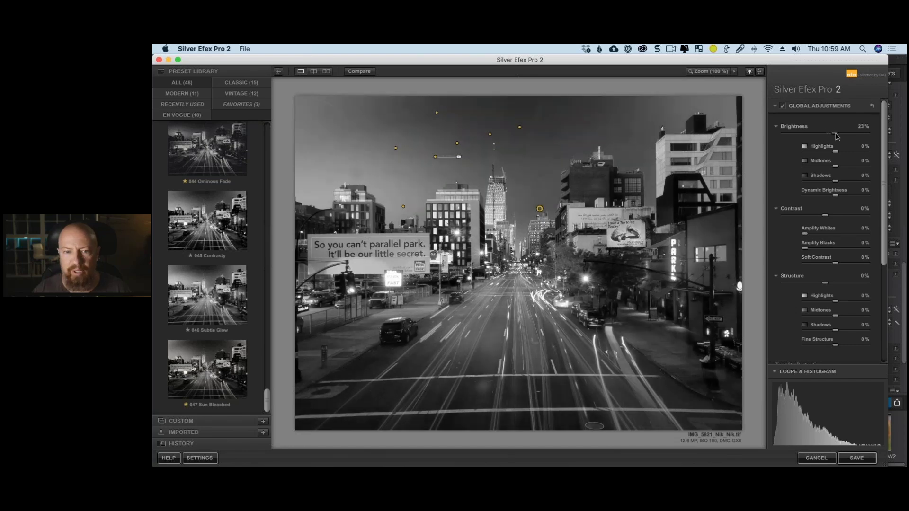
left_click_drag(835, 165, 843, 166)
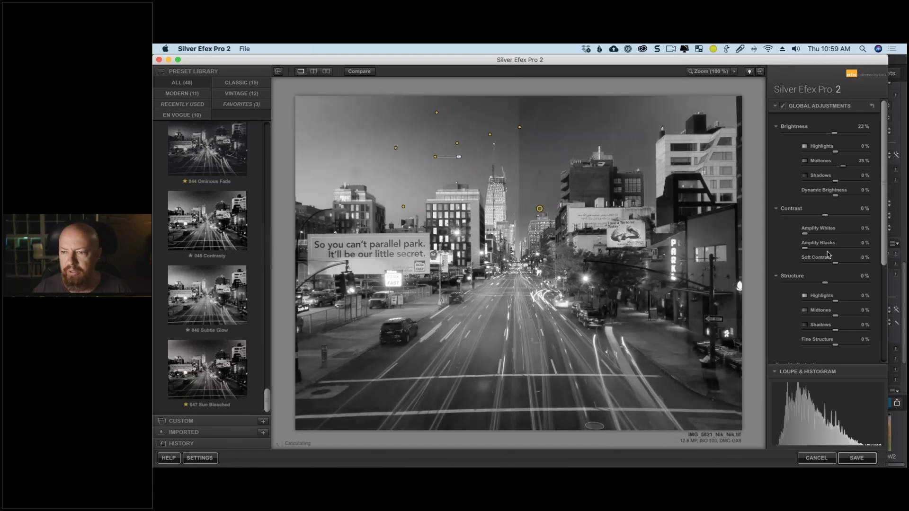
left_click(860, 283)
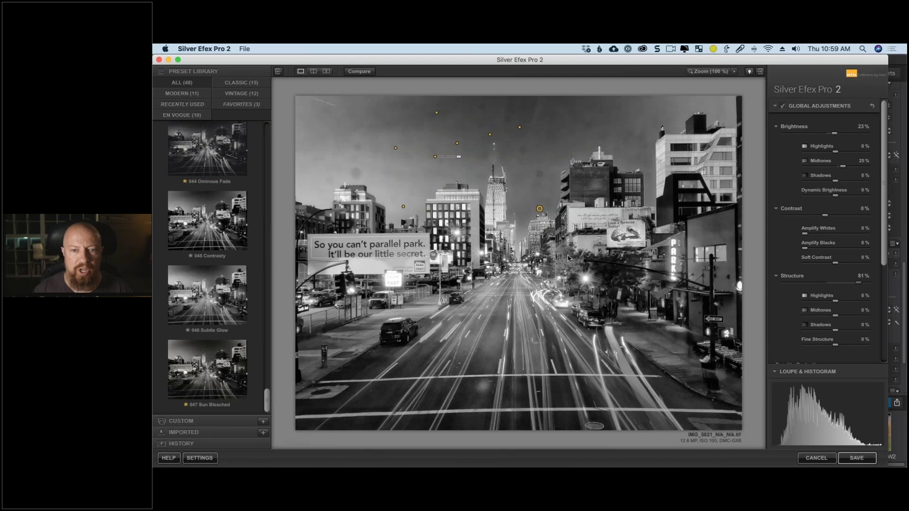
Save the current adjustments as a custom preset named "default preset save"
left_click(205, 421)
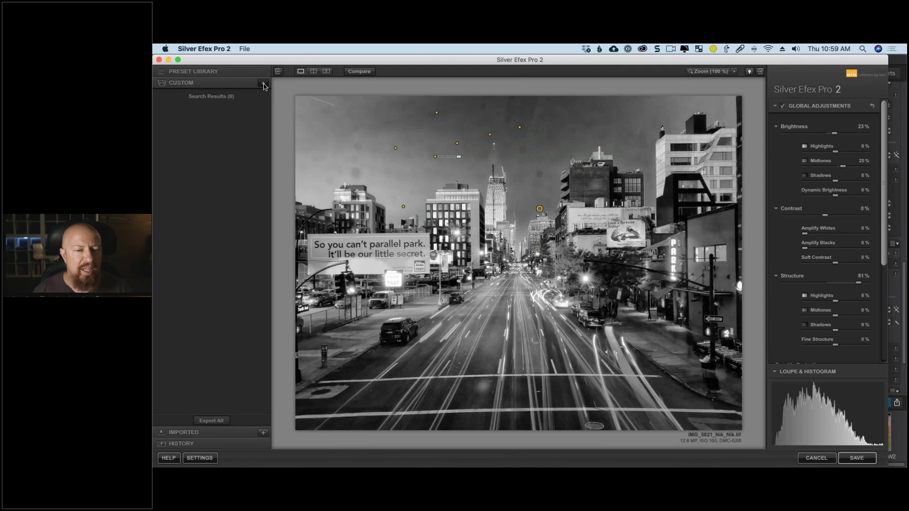
left_click(263, 84)
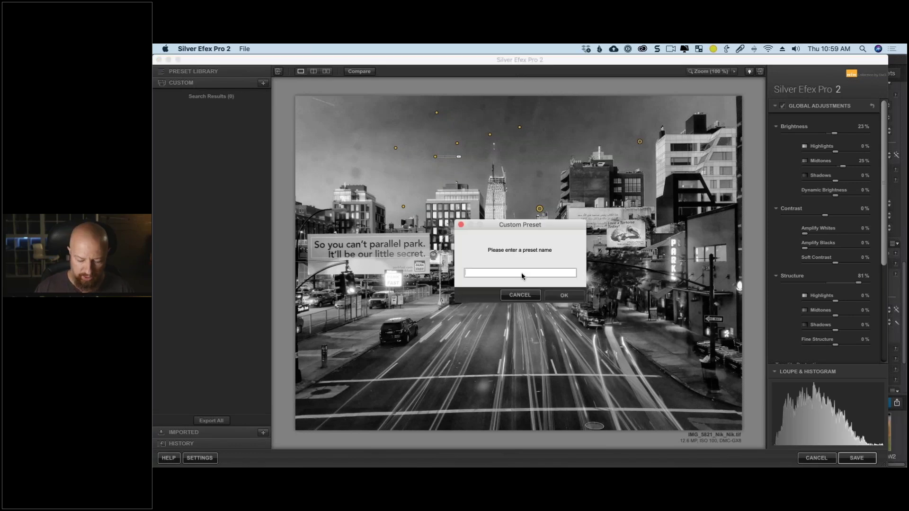
type("pres")
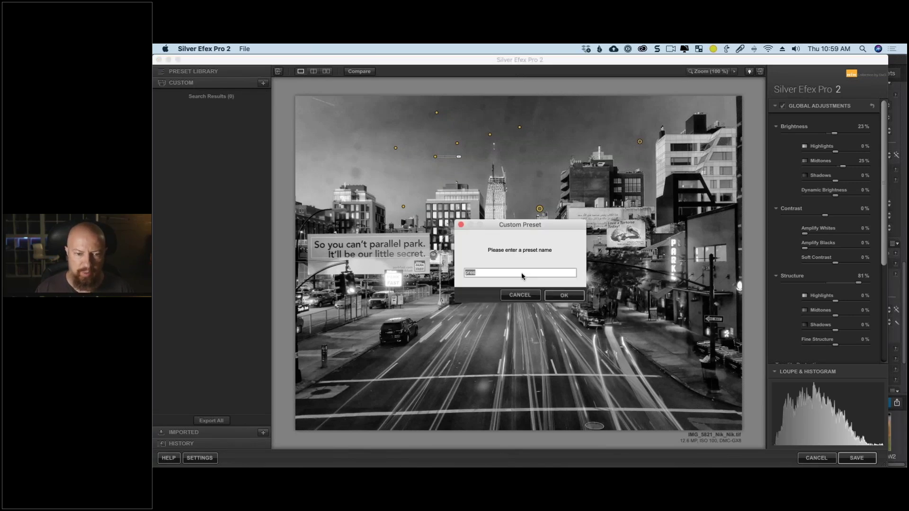
type("defatul preset s")
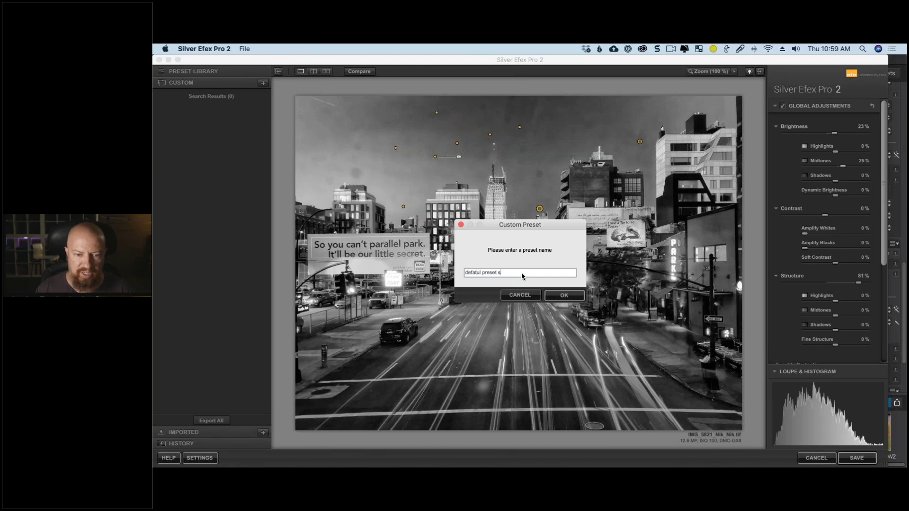
type("ave")
left_click_drag(465, 273, 475, 273)
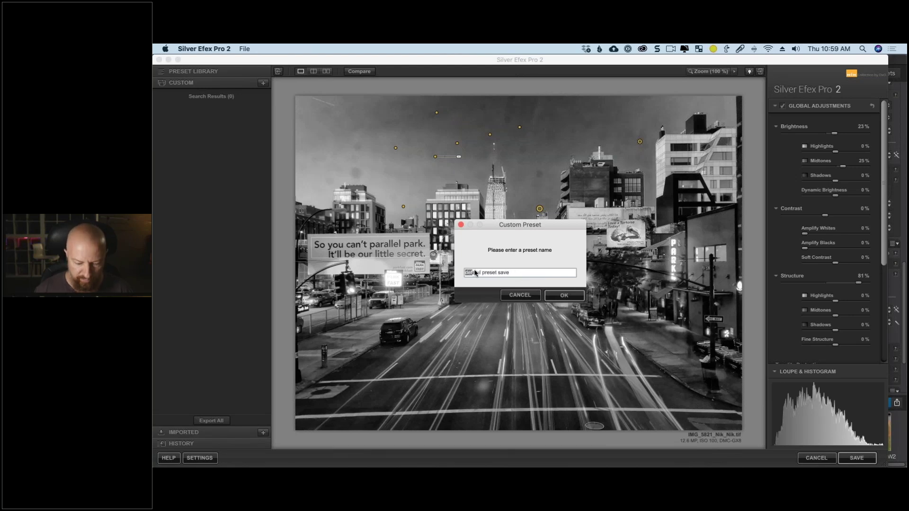
type("default")
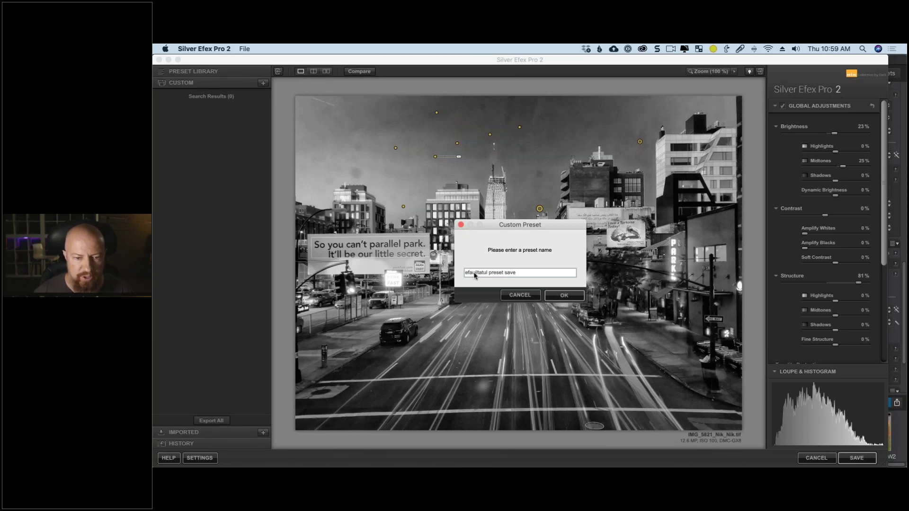
triple_click(474, 272)
type("defa")
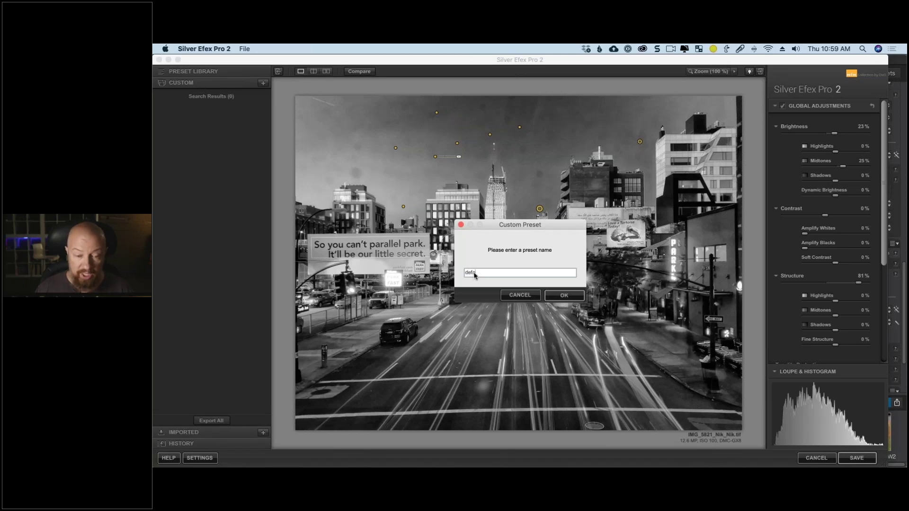
type("ult prese")
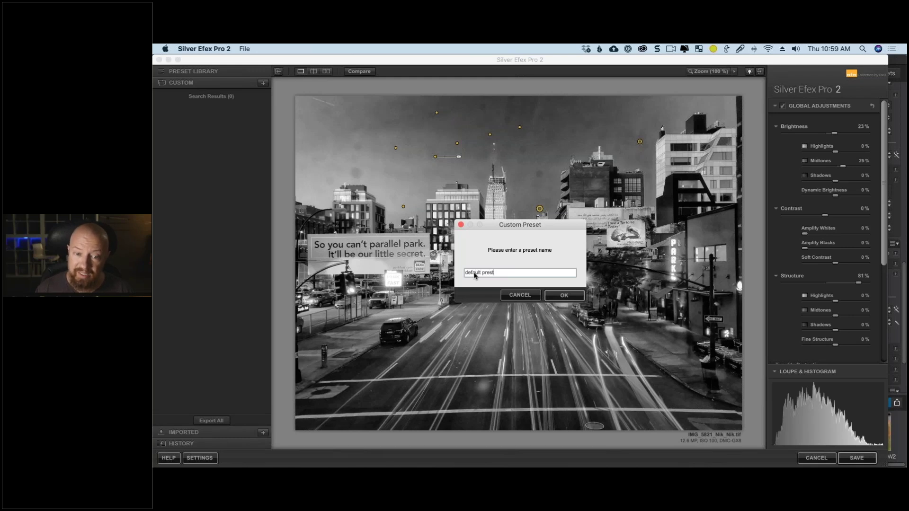
type("t save")
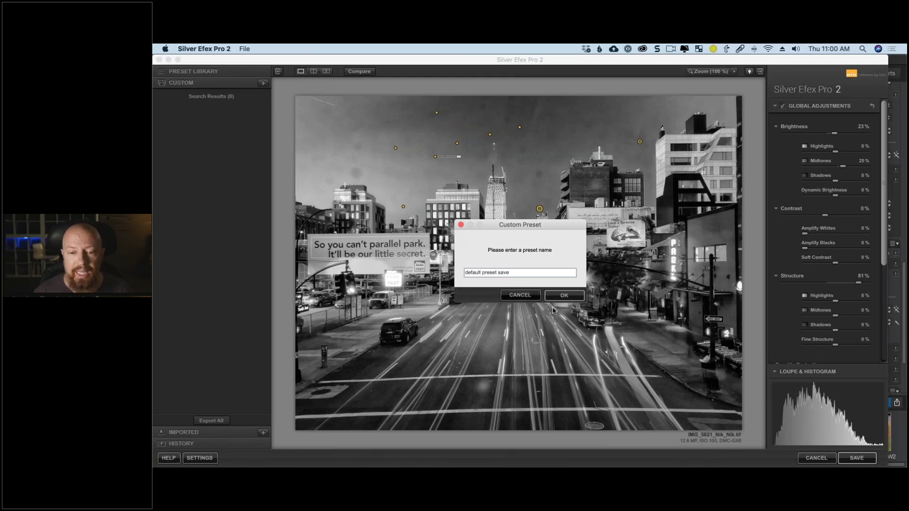
left_click(565, 295)
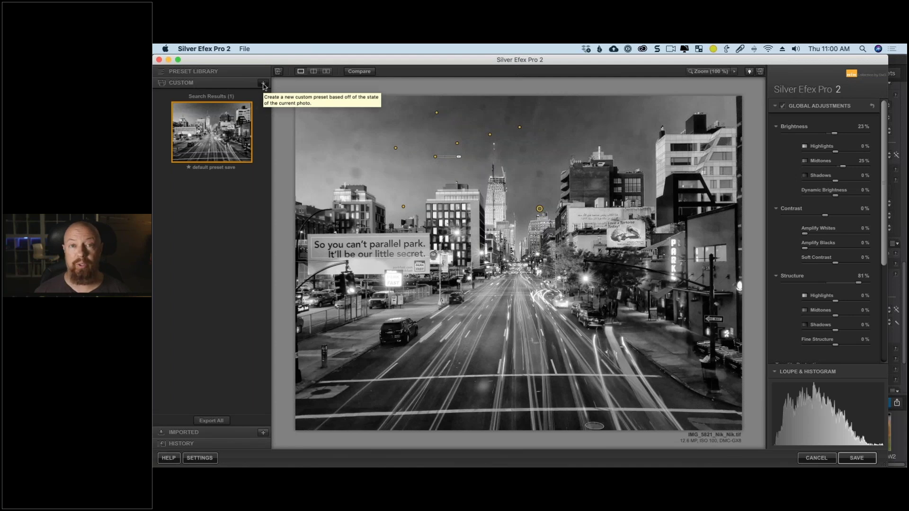
Save the same adjustments as a second custom preset named "shift save"
left_click(264, 85)
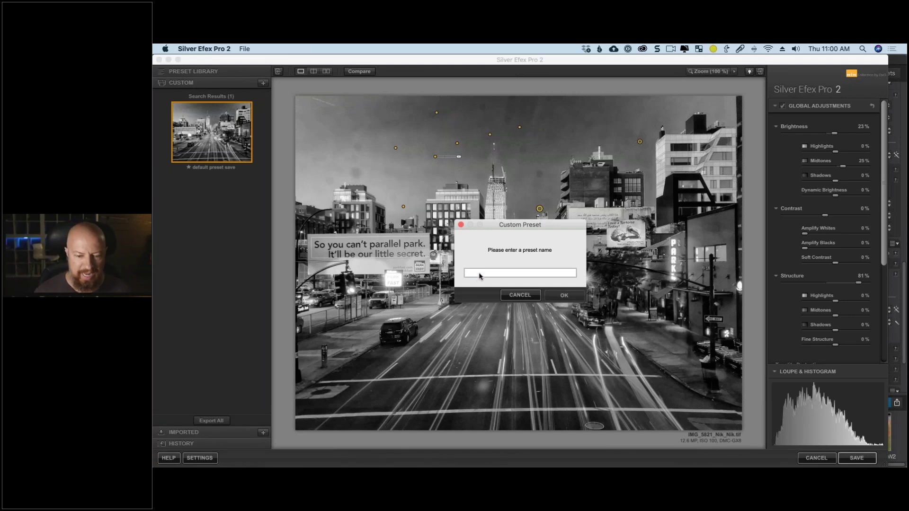
type("shift save")
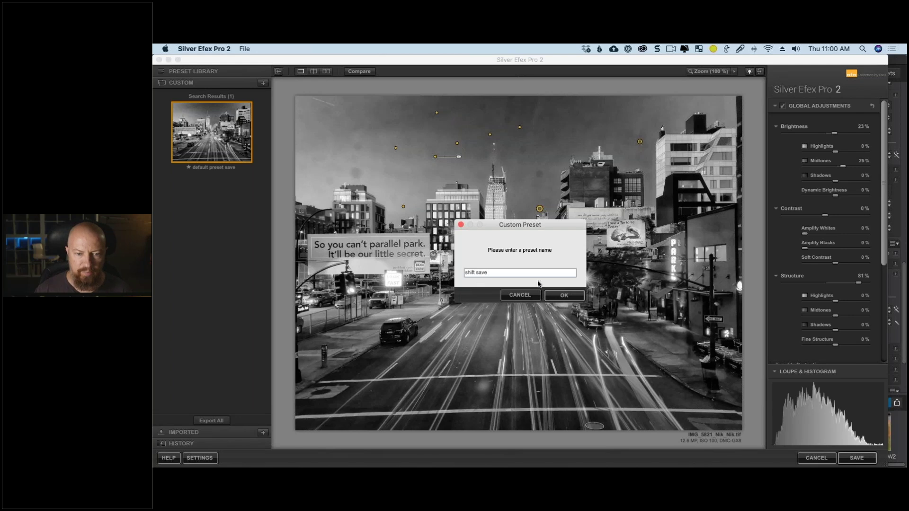
left_click(564, 295)
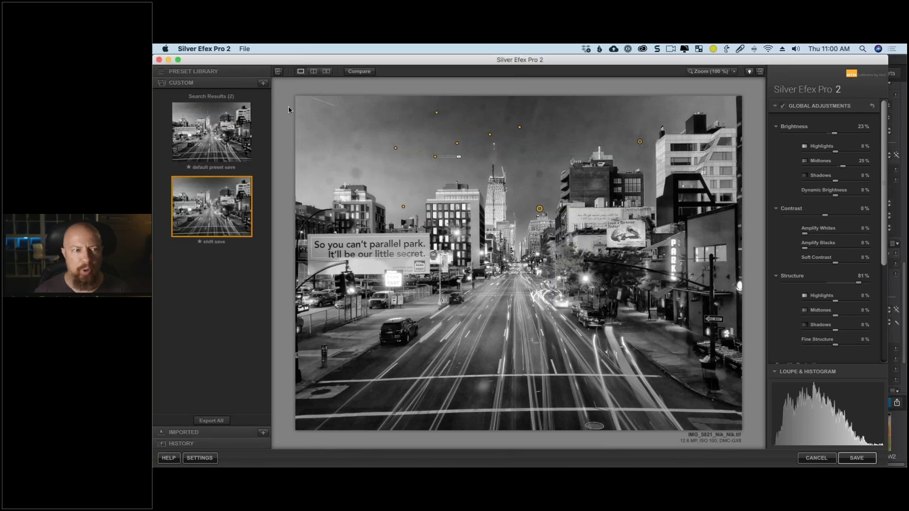
Save the same adjustments as a third custom preset named "option save" and leave Silver Efex Pro 2 without saving the image
left_click(264, 83)
type("option save")
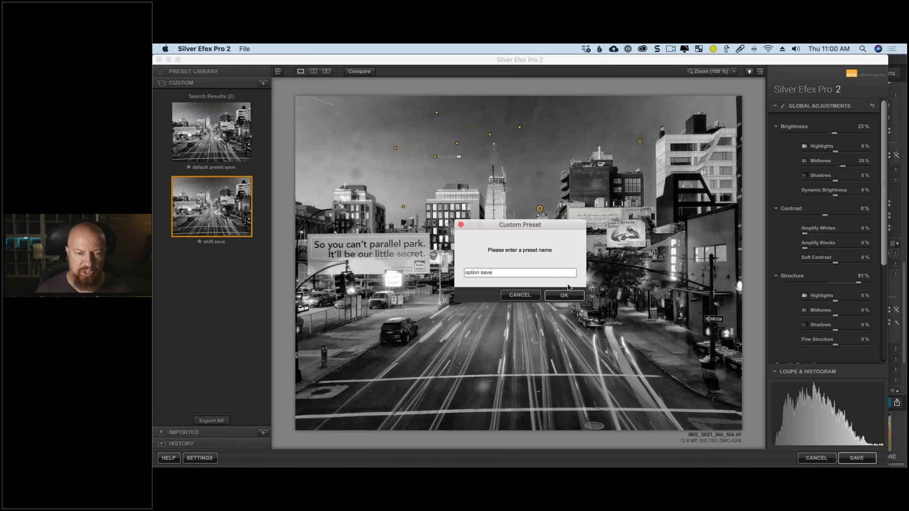
left_click(566, 296)
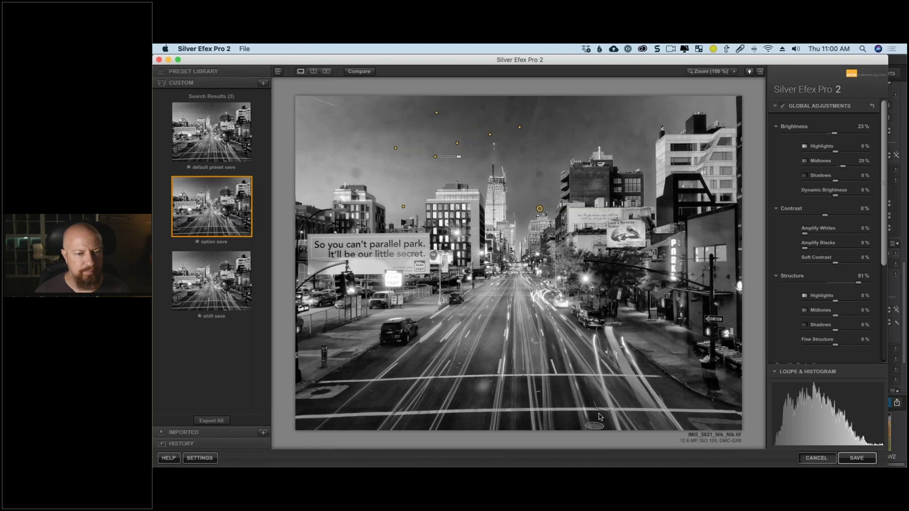
key("Escape")
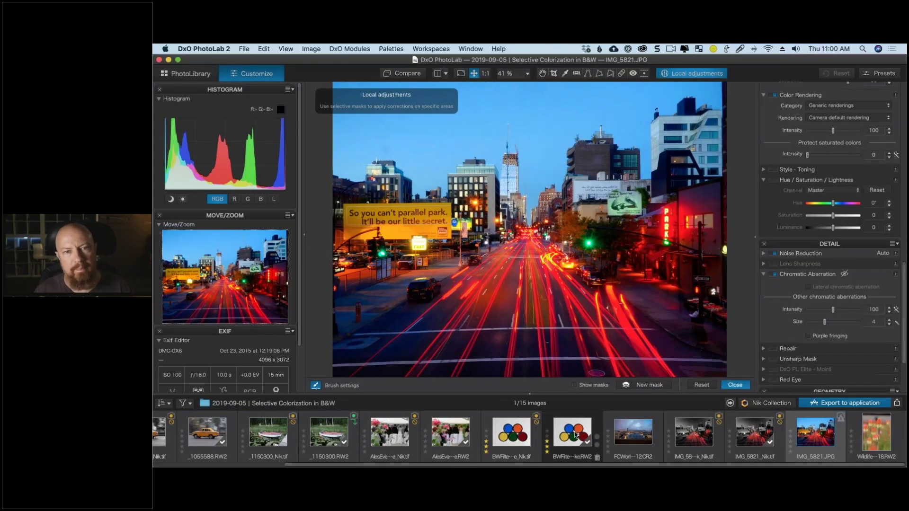
Close the local adjustments and send the RAW photo of the five coloured filters to Silver Efex Pro 2, exporting under a unique name
left_click(570, 432)
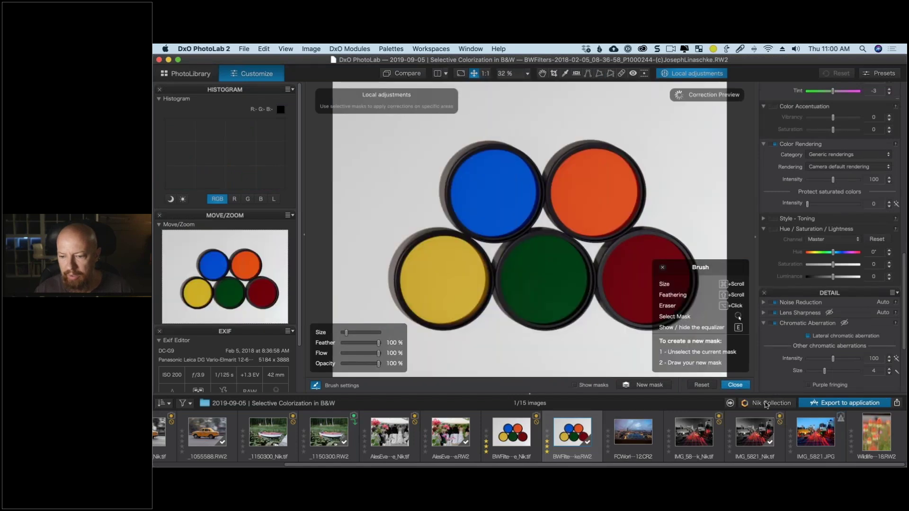
left_click(735, 385)
left_click(771, 403)
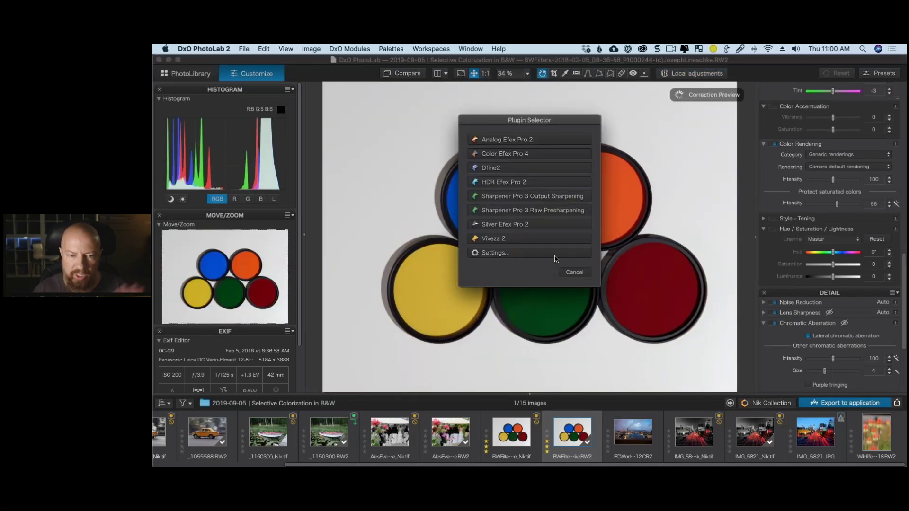
left_click(532, 238)
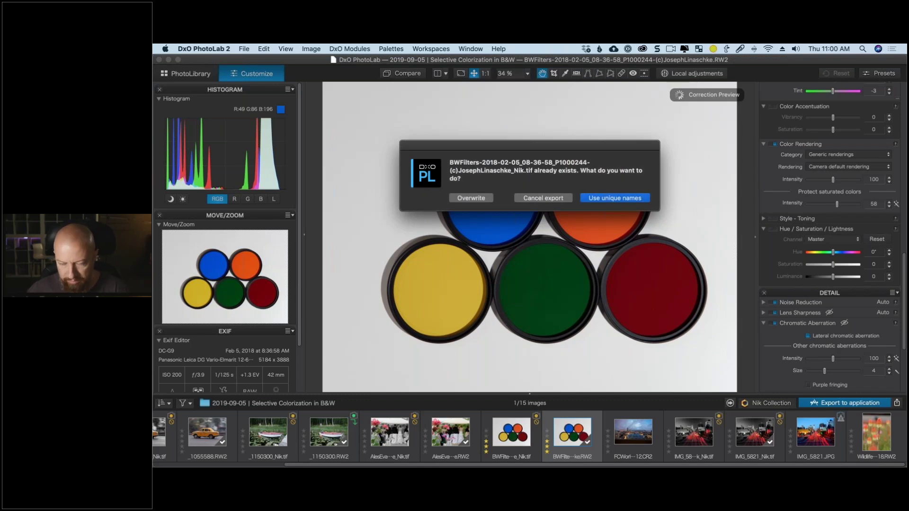
key("Return")
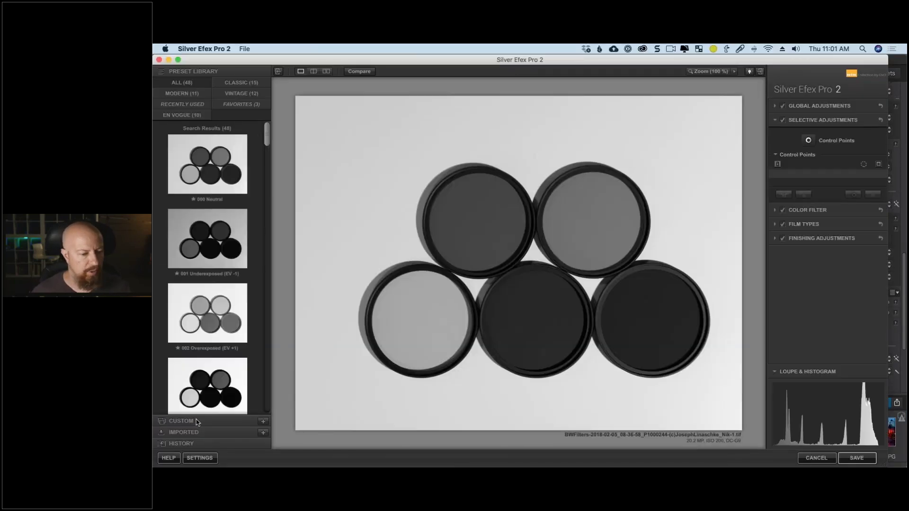
Apply the custom presets "default preset save", "shift save", "option save" and "default preset save" in turn to compare their control points
left_click(198, 421)
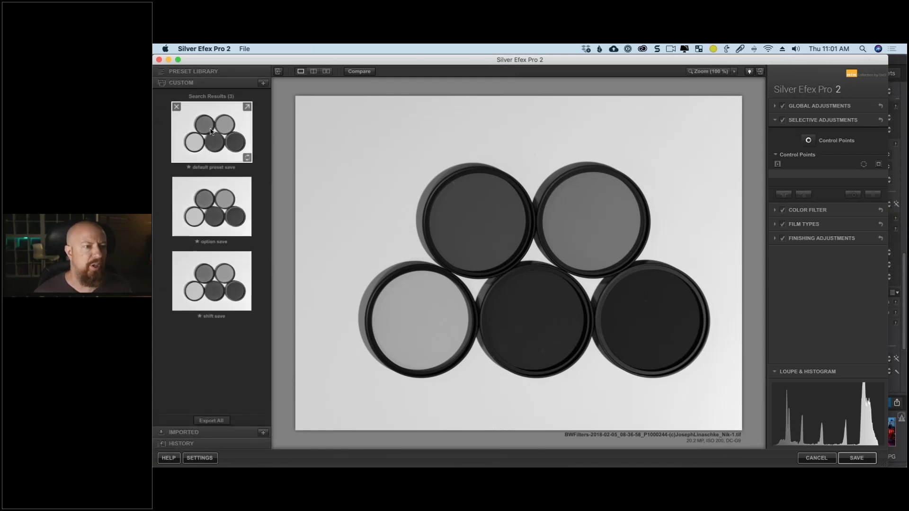
left_click(211, 131)
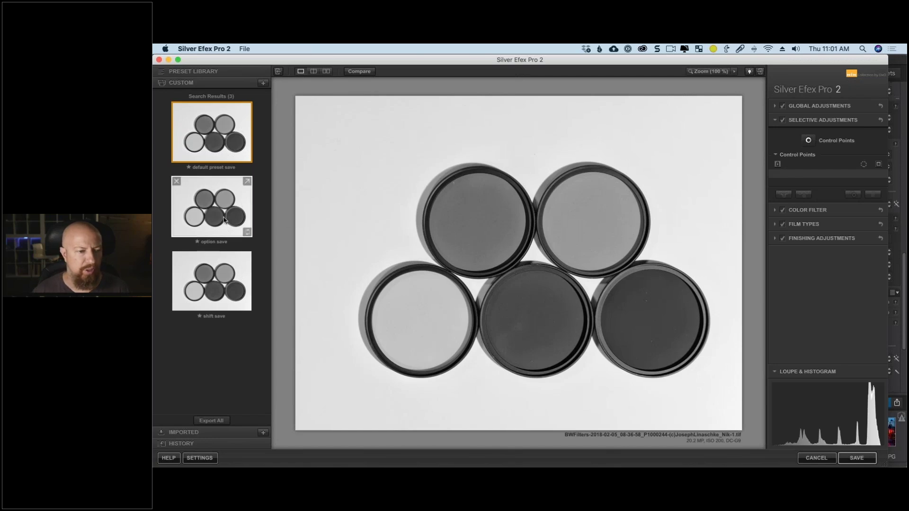
left_click(211, 285)
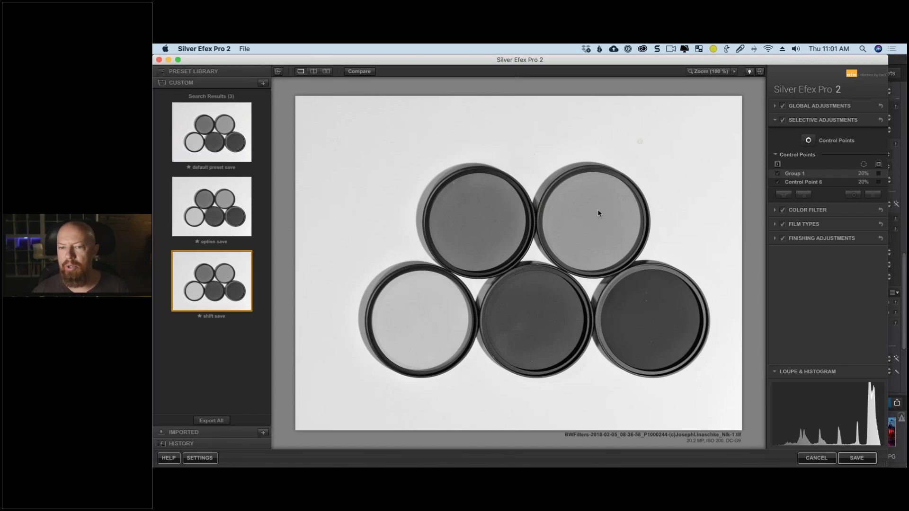
left_click(222, 216)
left_click(218, 133)
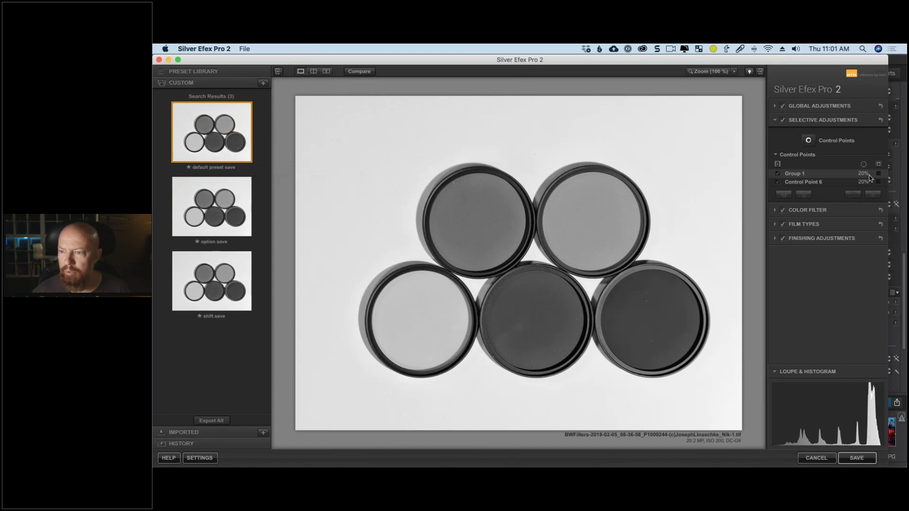
Delete Control Point 6 and Group 1 from the control points list of the filters image
left_click(816, 184)
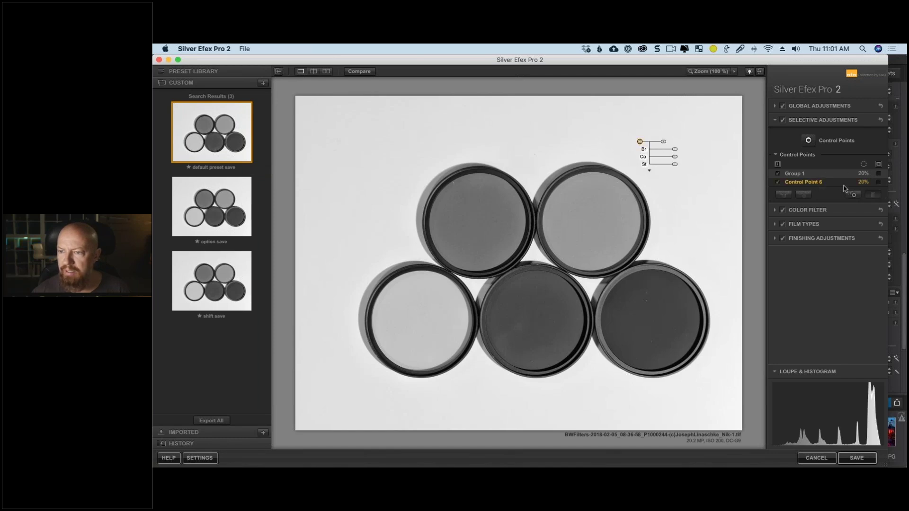
left_click(849, 193)
left_click(874, 194)
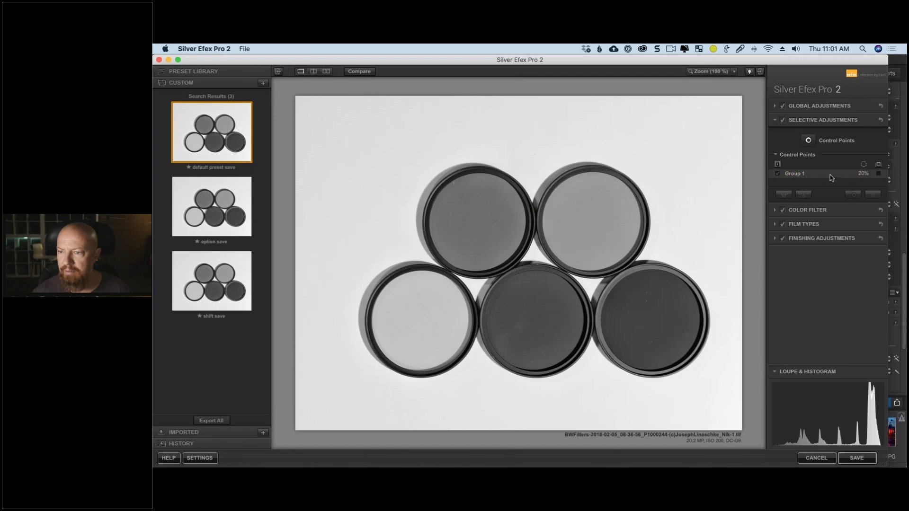
left_click(814, 175)
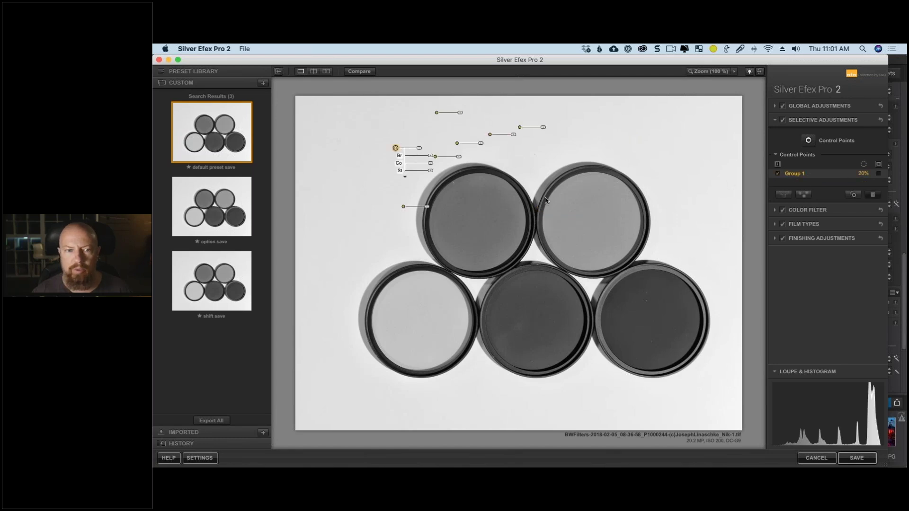
left_click(873, 194)
left_click(582, 284)
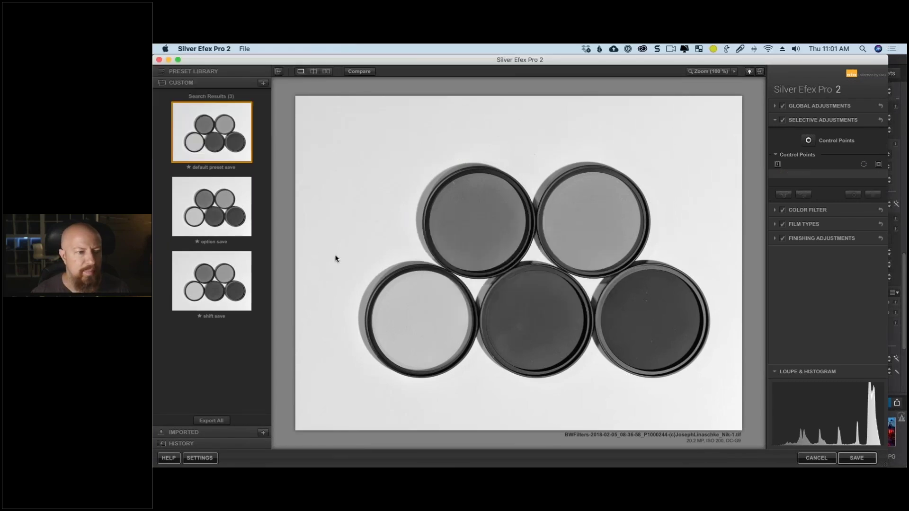
Compare the "option save" and "shift save" presets on the image without control points, and cancel out of Silver Efex Pro 2
left_click(213, 217)
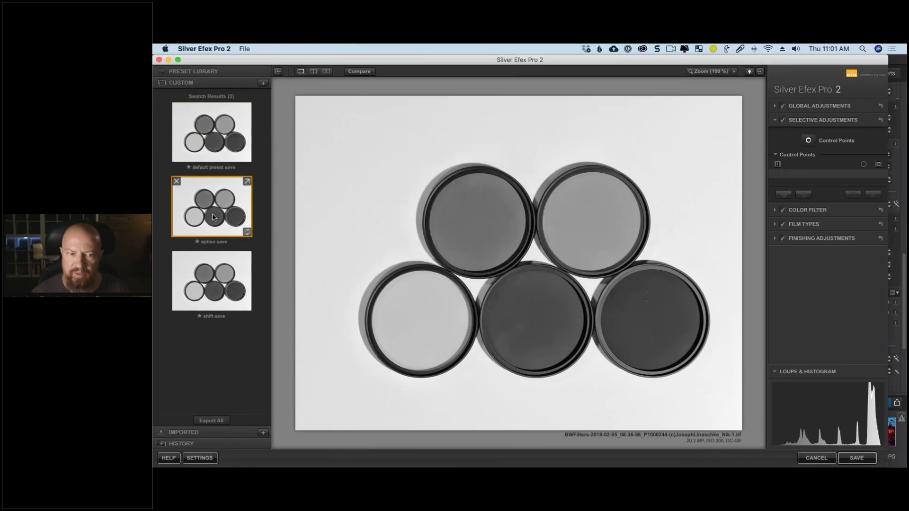
left_click(211, 288)
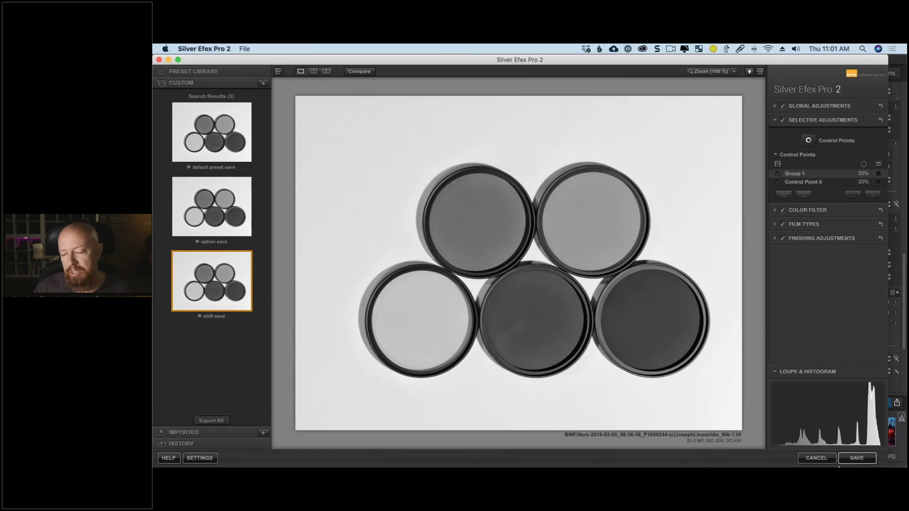
left_click(820, 463)
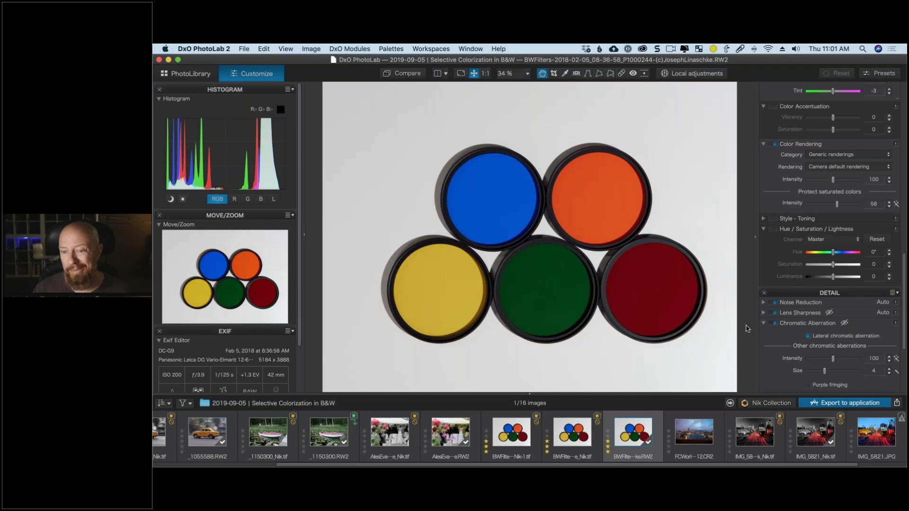
key("super+Tab")
left_click(448, 254)
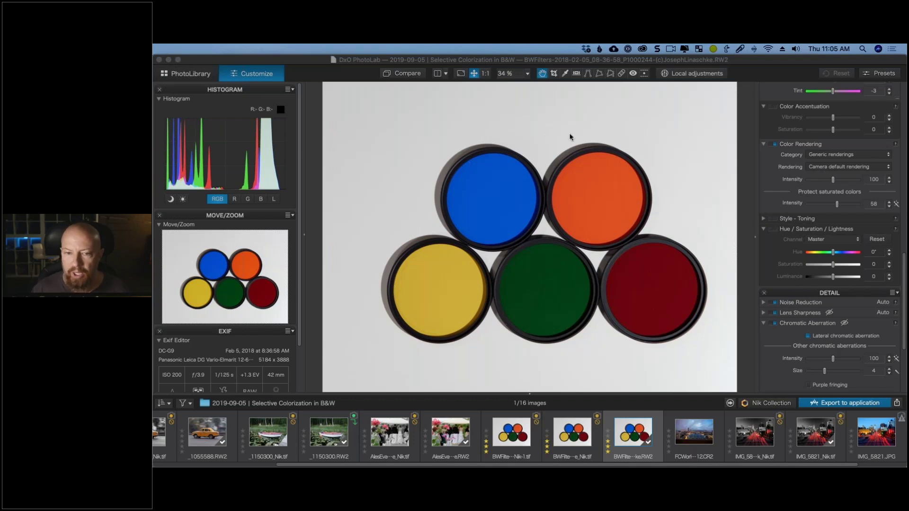
Send the coloured filters RAW photo from DxO PhotoLab to Silver Efex Pro 2 again, using a unique file name
key("super+Tab")
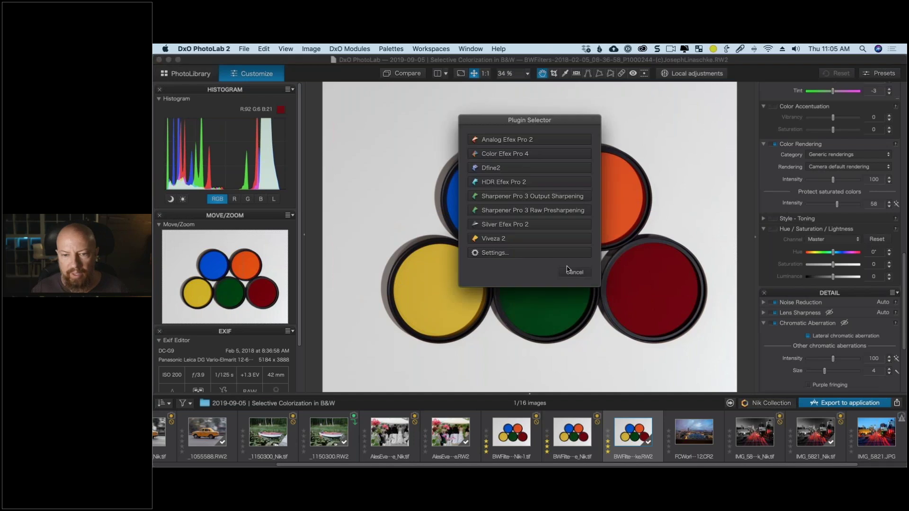
left_click(525, 239)
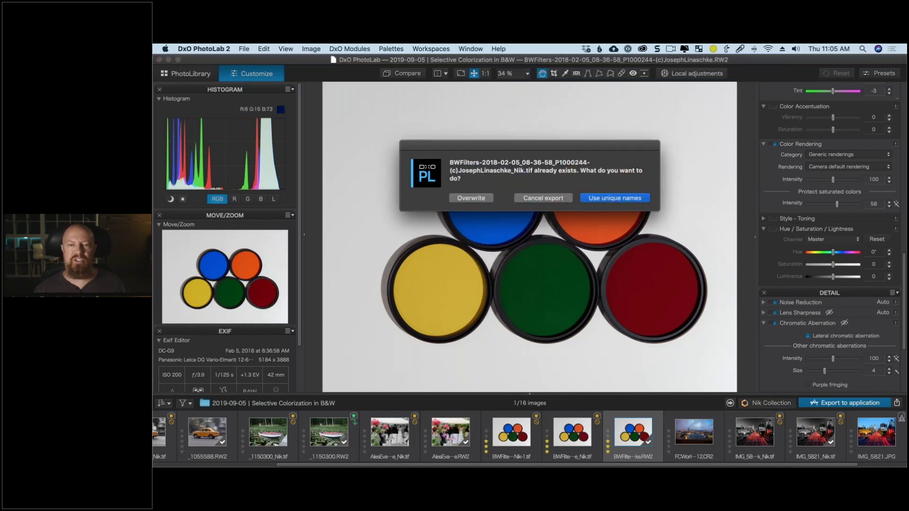
key("Return")
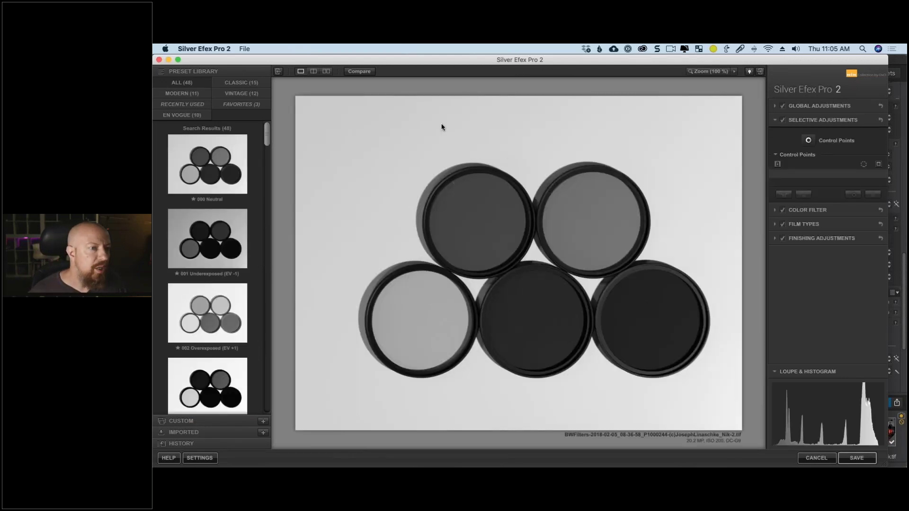
Start exporting the custom preset "default preset save" as an .np file, and cancel without saving it
left_click(187, 421)
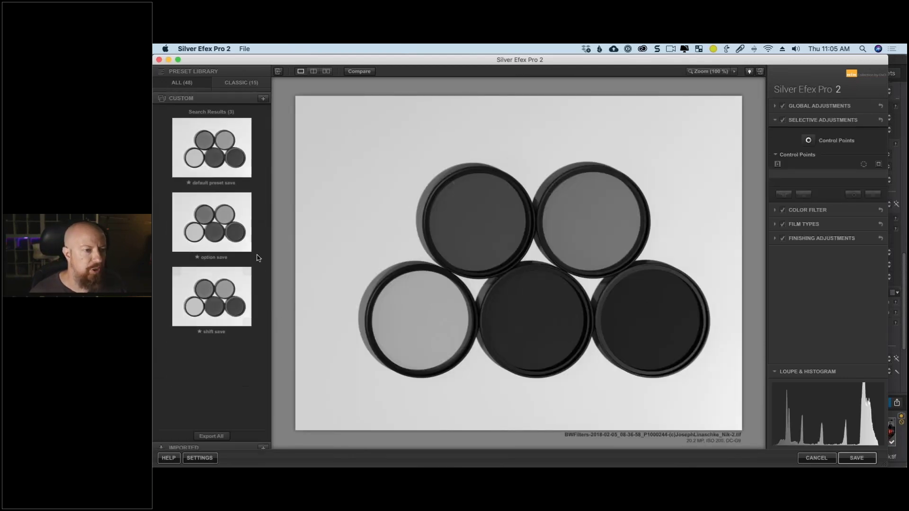
mouse_move(237, 117)
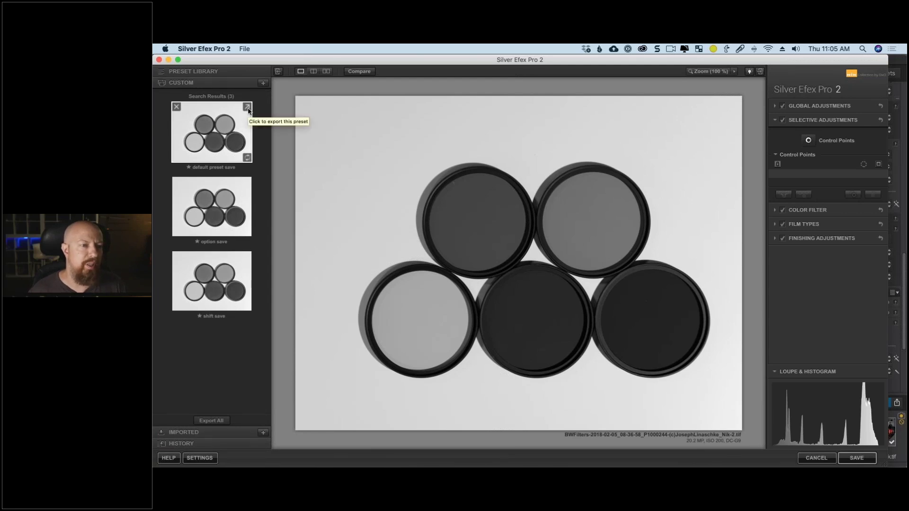
left_click(247, 107)
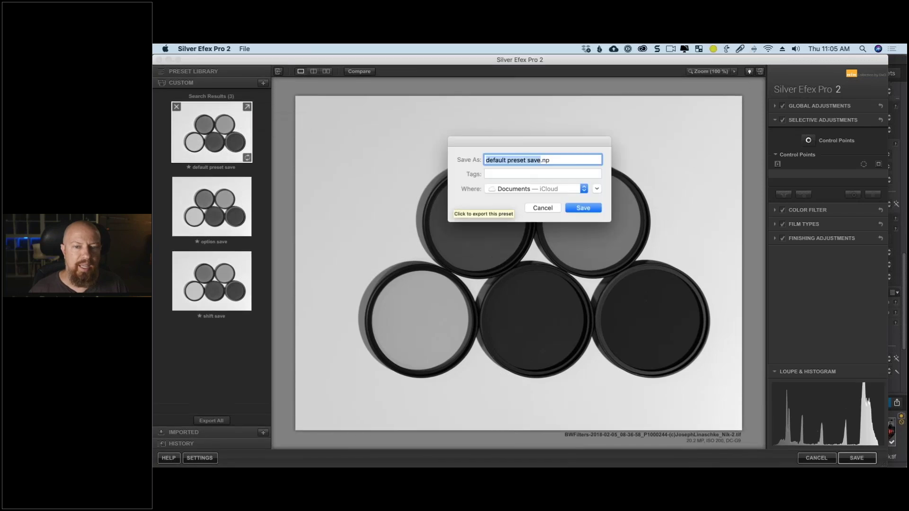
left_click(545, 208)
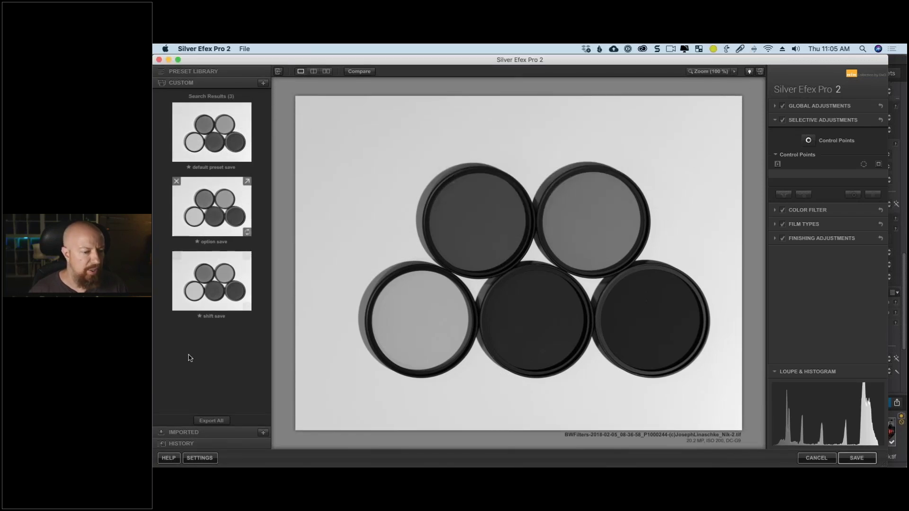
Start exporting all custom presets with the Desktop as the destination, and cancel the export
left_click(224, 421)
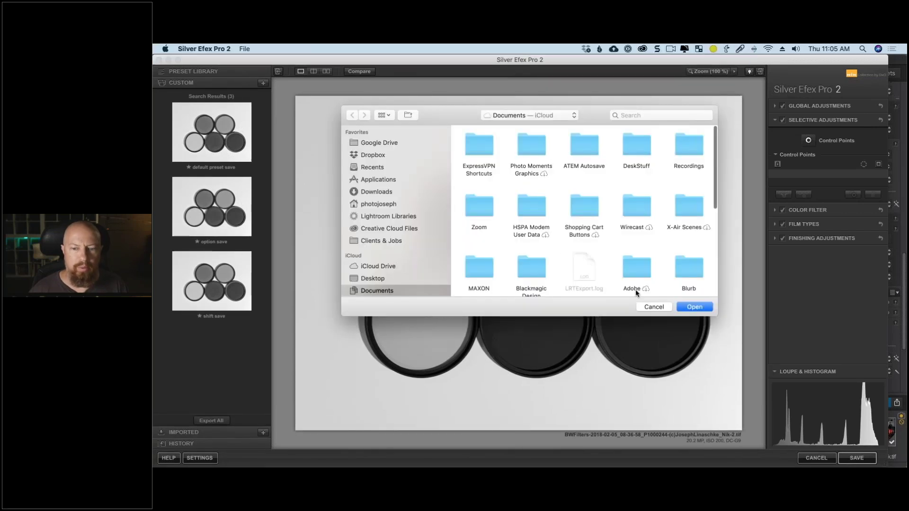
key("super+shift+d")
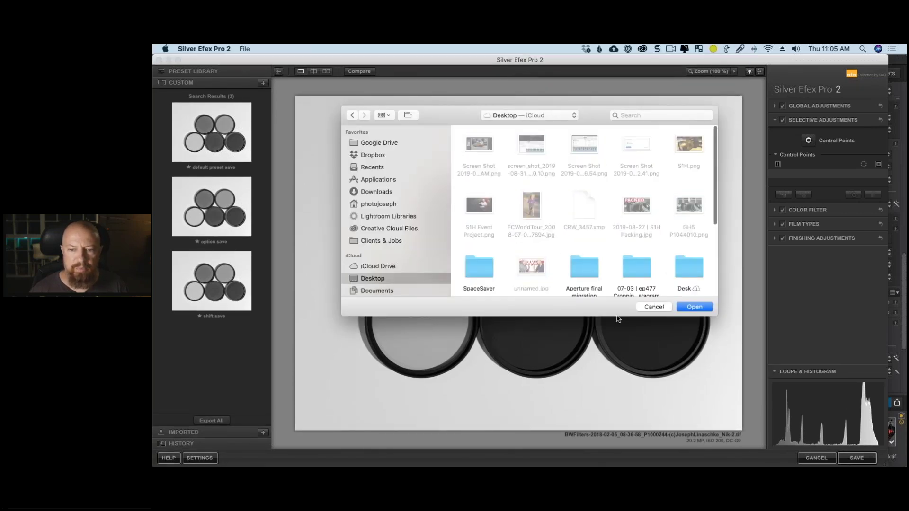
left_click(654, 307)
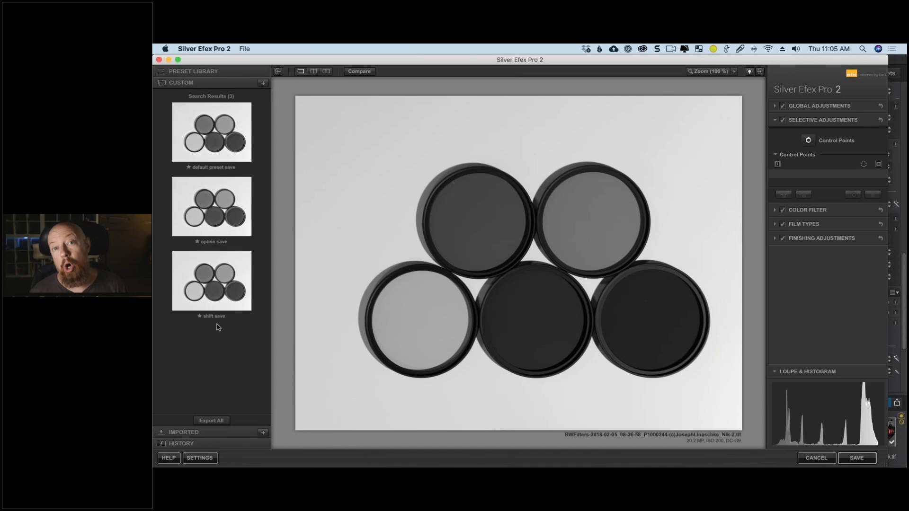
With the global adjustments shown, apply the library presets 000 Neutral, 001 Underexposed (EV -1) and 002 Overexposed (EV +1) in turn
key("super+Tab")
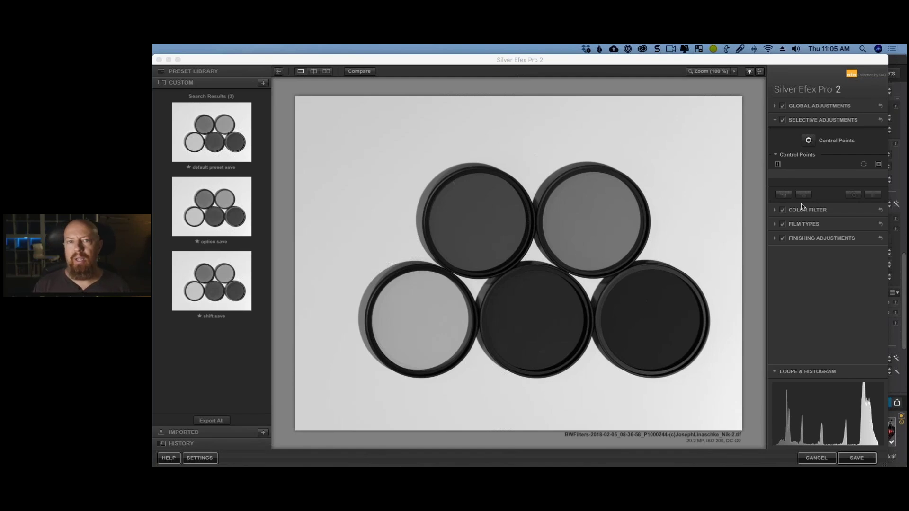
left_click(777, 109)
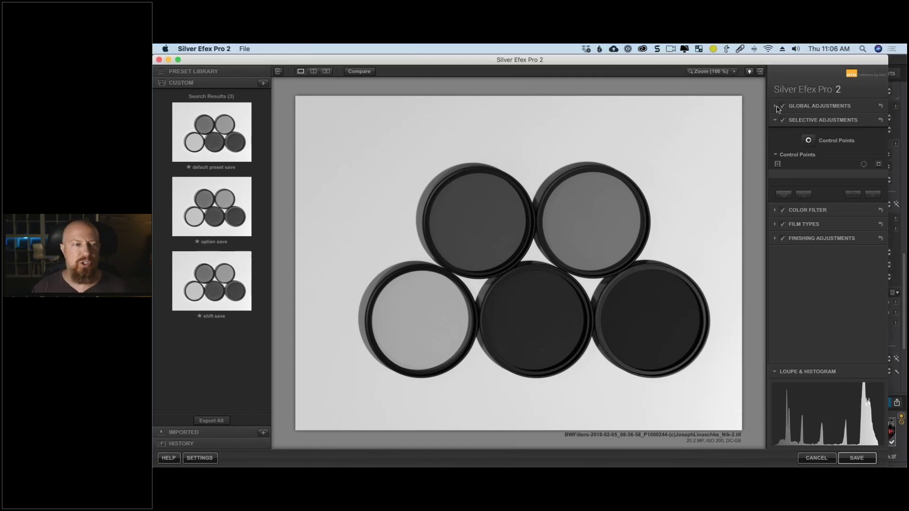
left_click(776, 107)
left_click(194, 72)
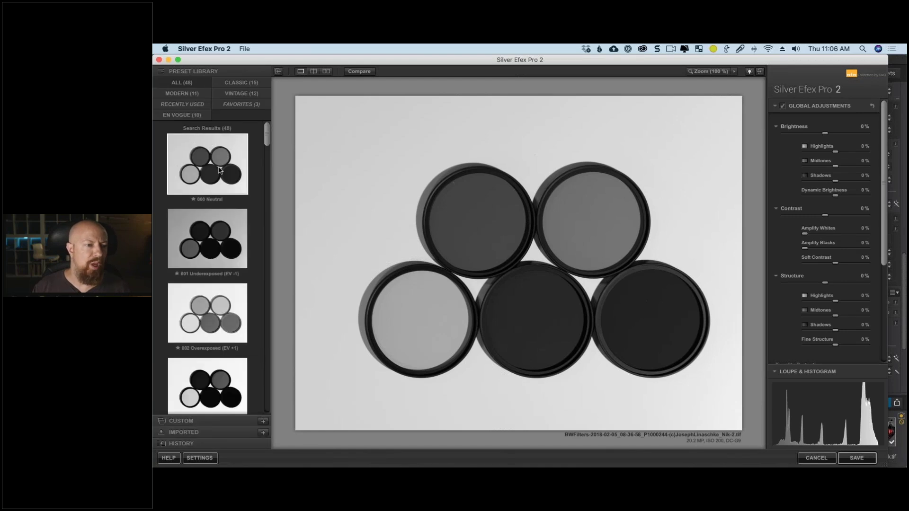
left_click(221, 170)
left_click(216, 221)
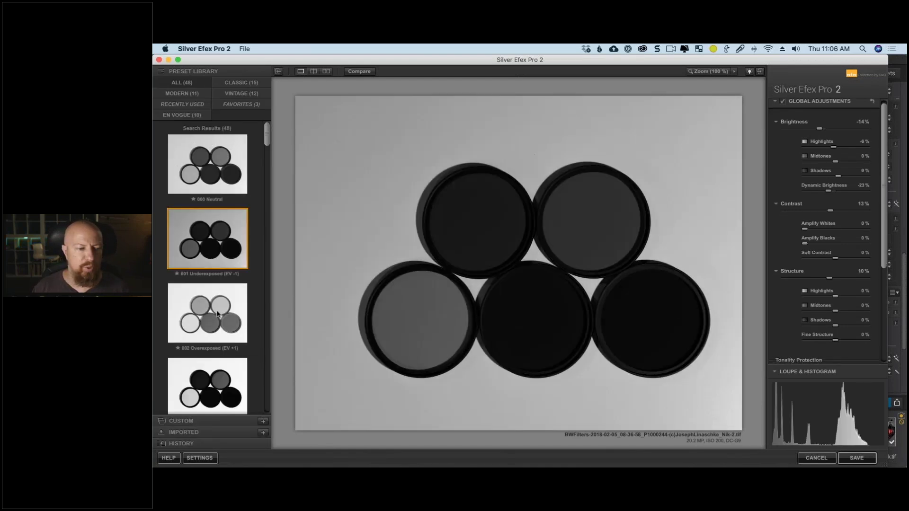
left_click(217, 314)
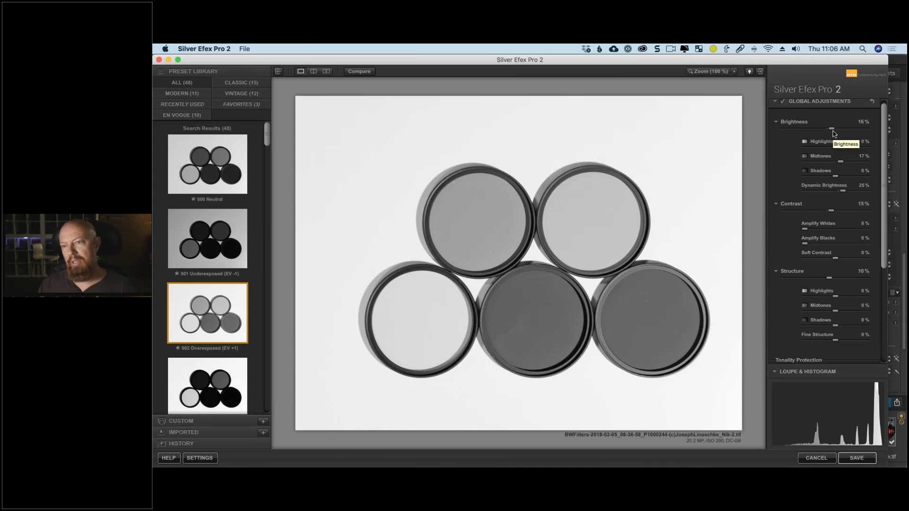
left_click(899, 137)
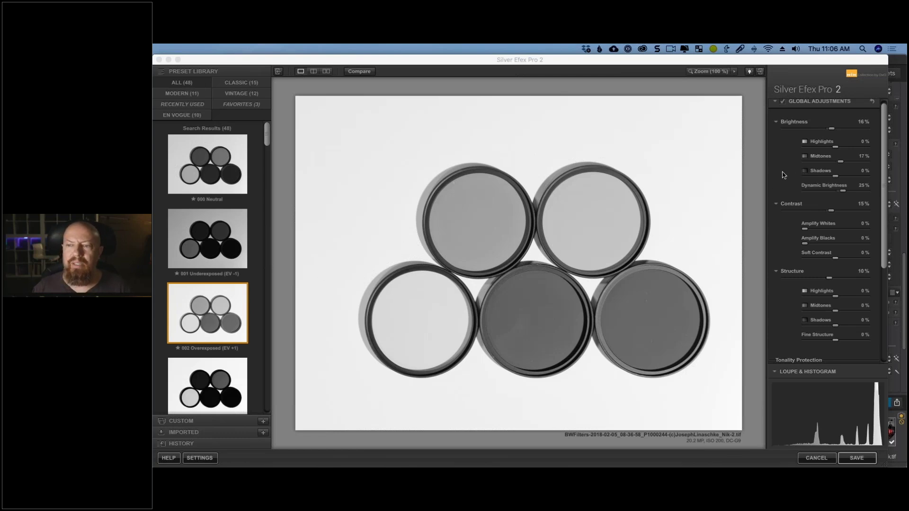
Switch from Silver Efex Pro 2 to DxO PhotoLab
key("super+Tab")
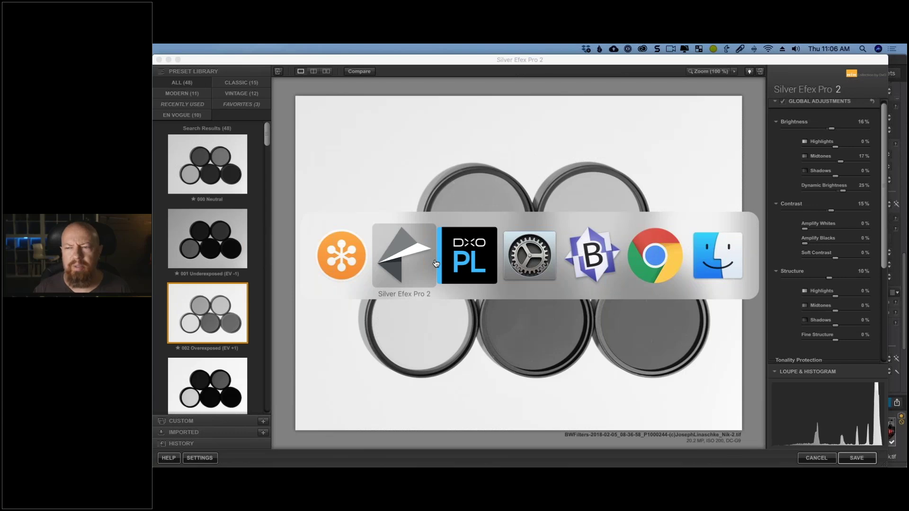
key("super+Tab")
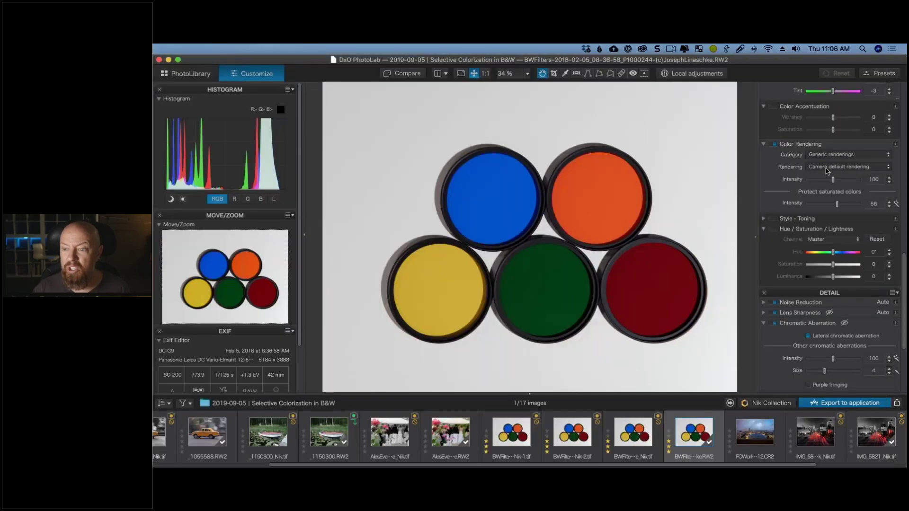
key("super+Tab")
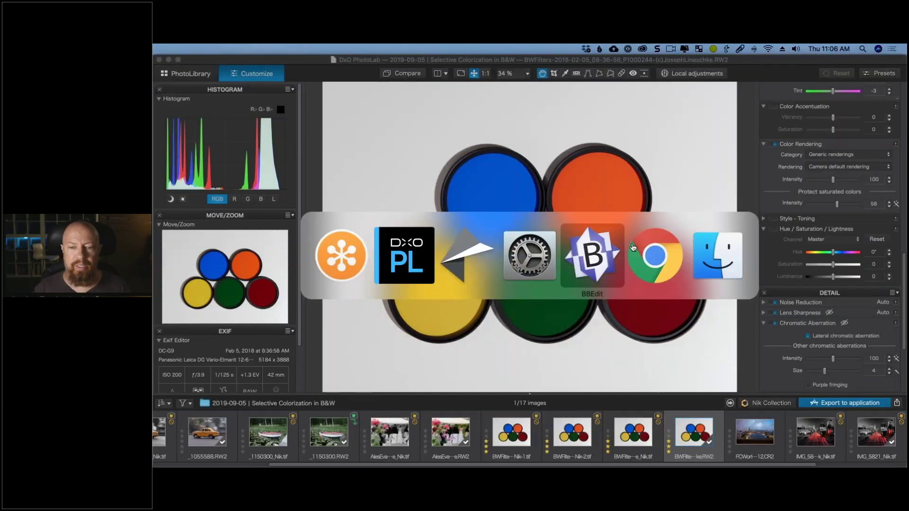
key("super+shift+Tab")
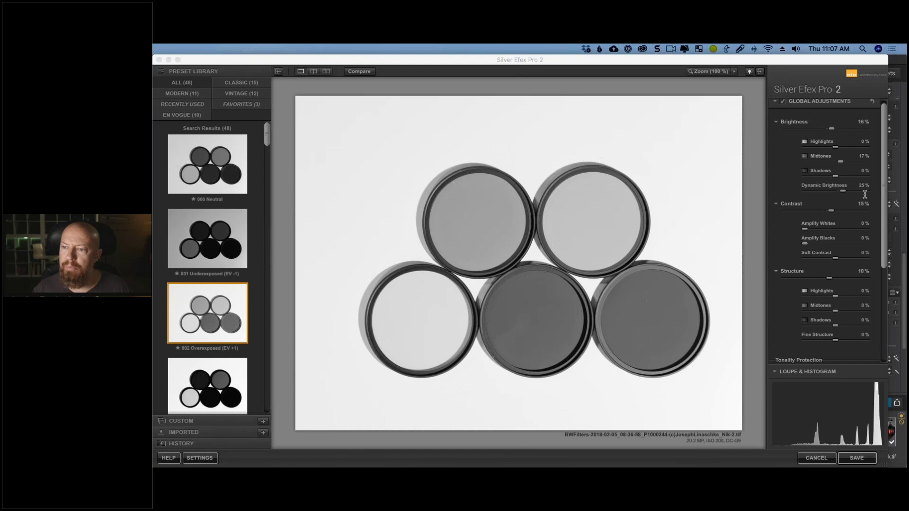
key("super+Tab")
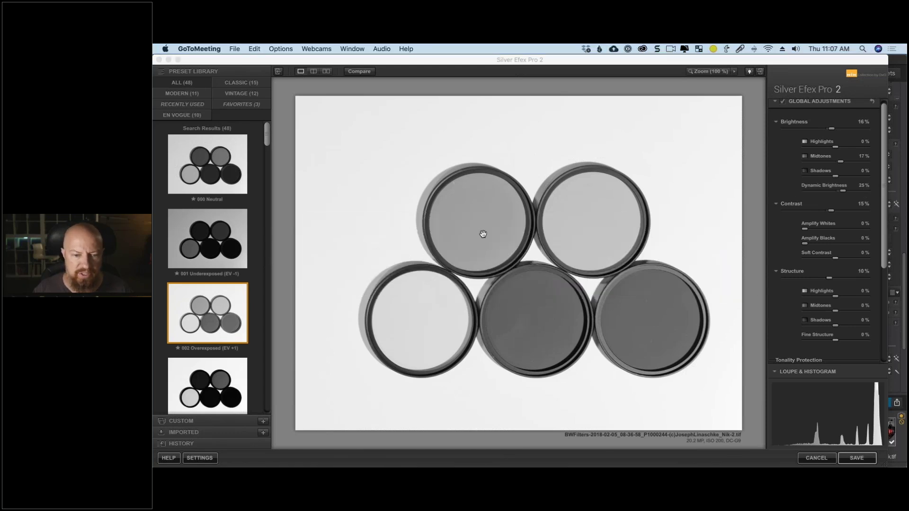
Select the taxi image _1055588_Nik.tif, bring up the Nik Collection plugin selector and cancel it without choosing a plugin
scroll(220, 433, "left", 3)
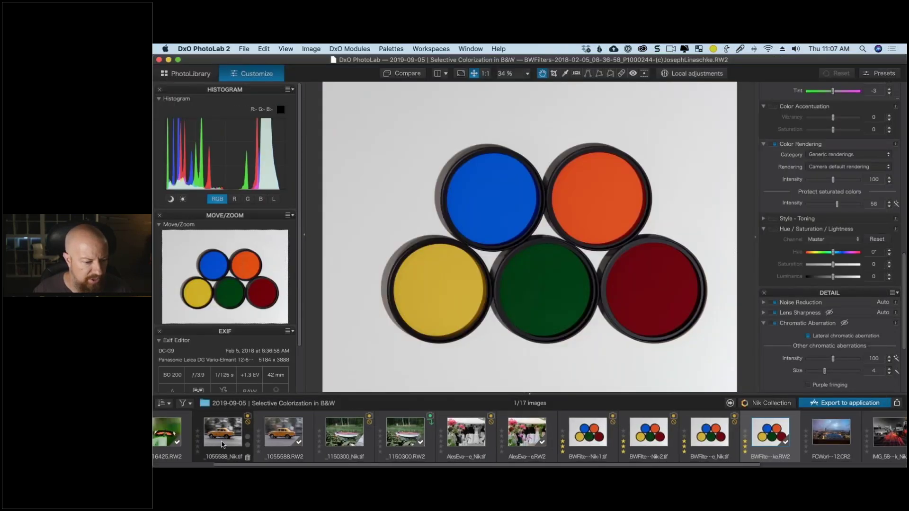
left_click(222, 436)
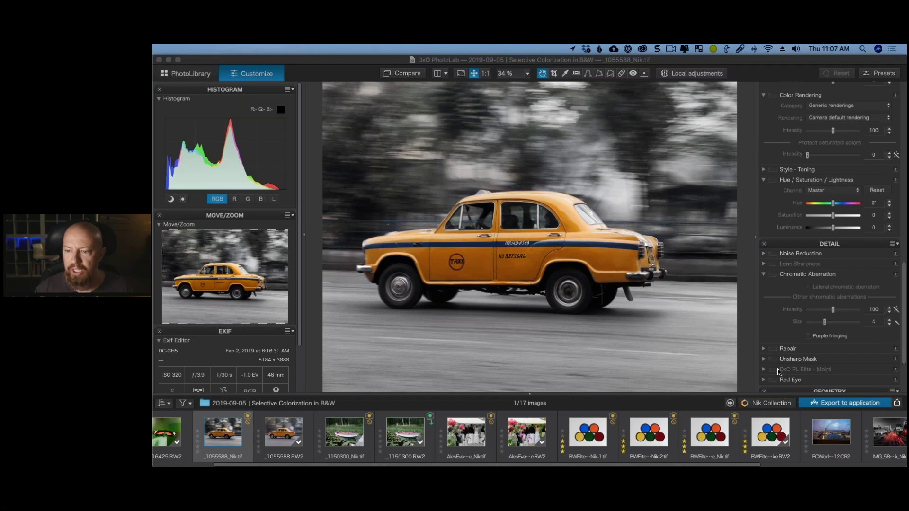
left_click(778, 405)
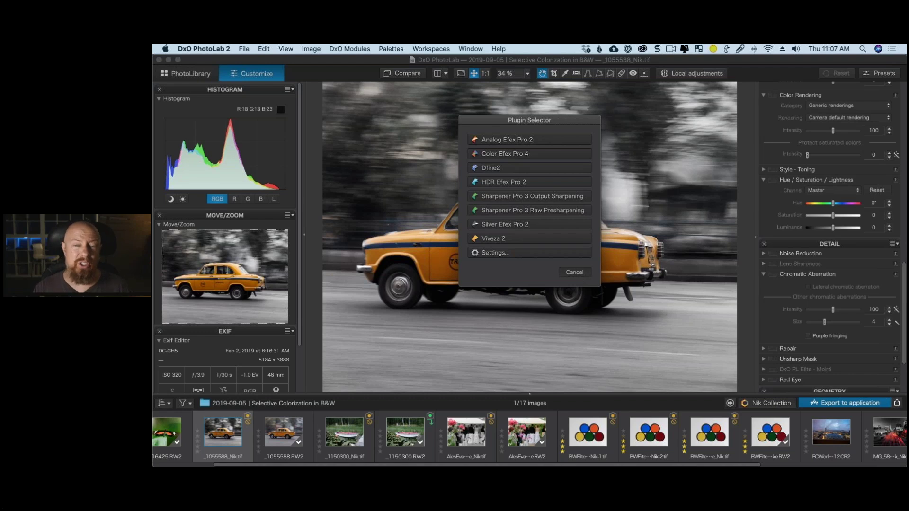
left_click(574, 272)
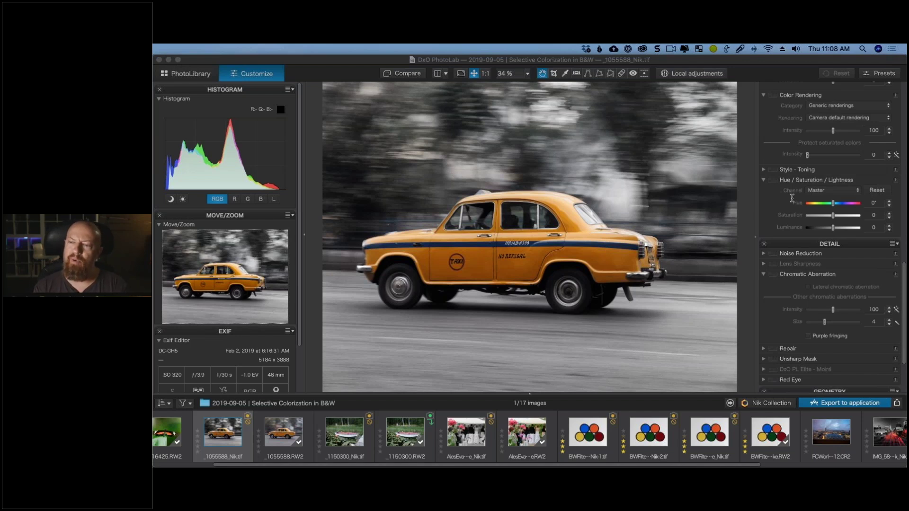
Enter local adjustments on the taxi photo, hide the brush help overlay, show it again and exit local adjustments
left_click(697, 73)
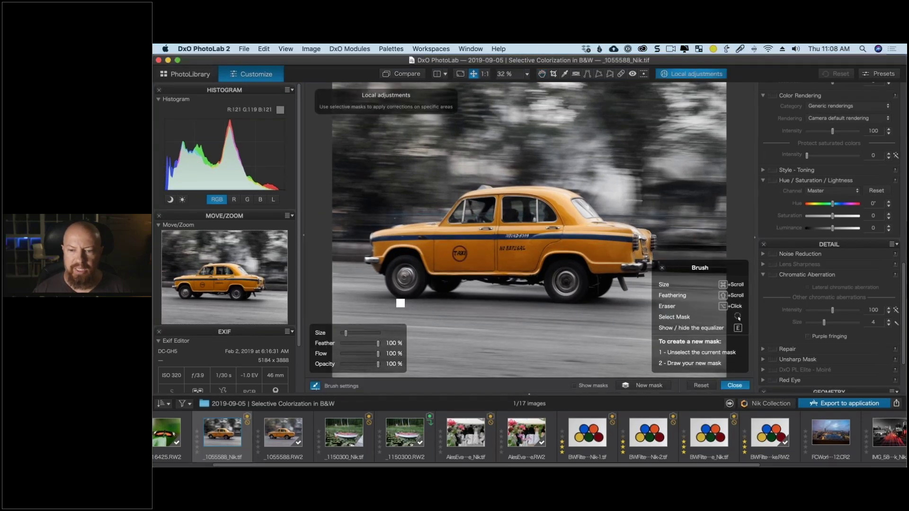
left_click(634, 389)
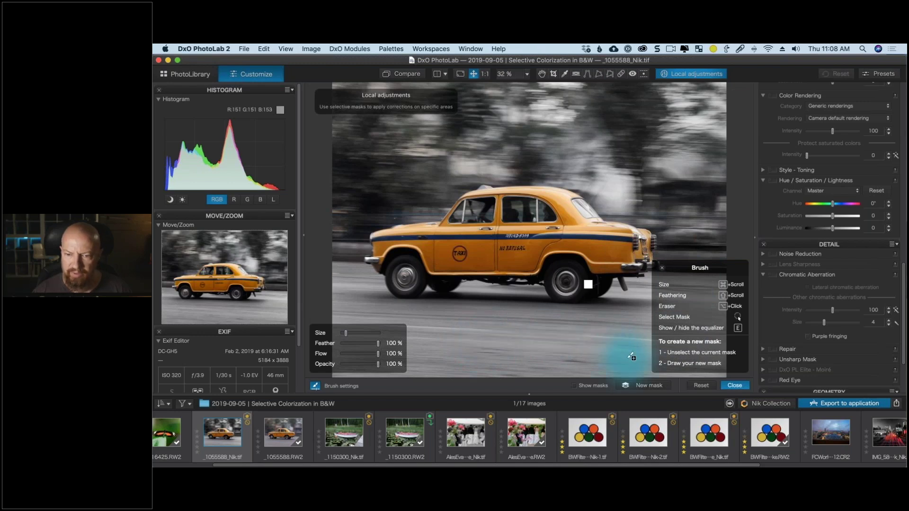
left_click(662, 268)
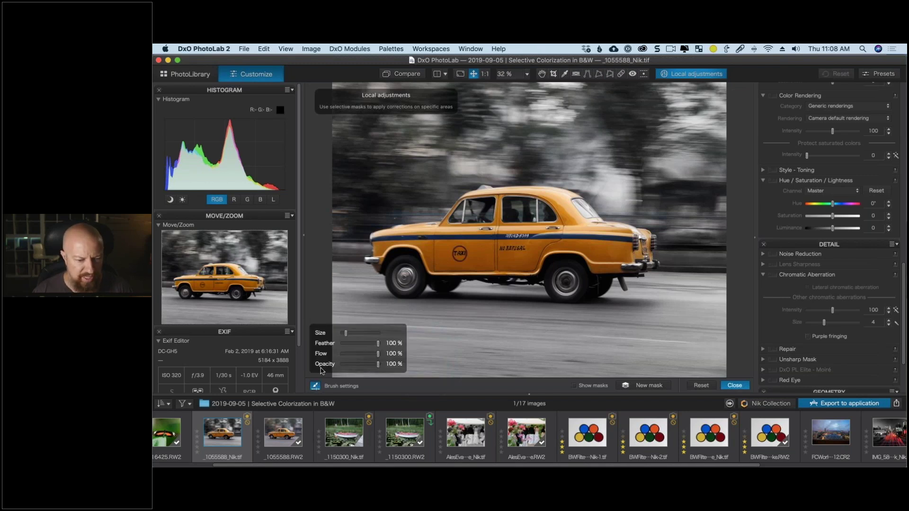
left_click(596, 387)
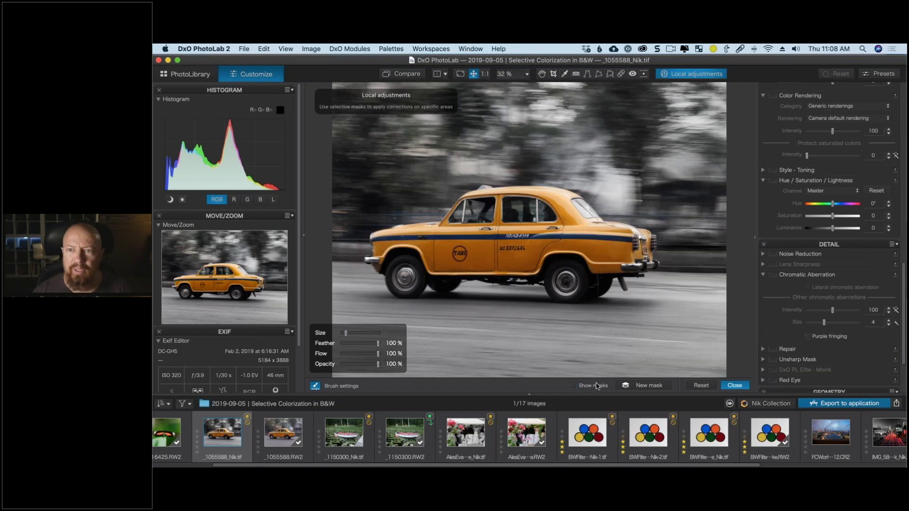
right_click(599, 194)
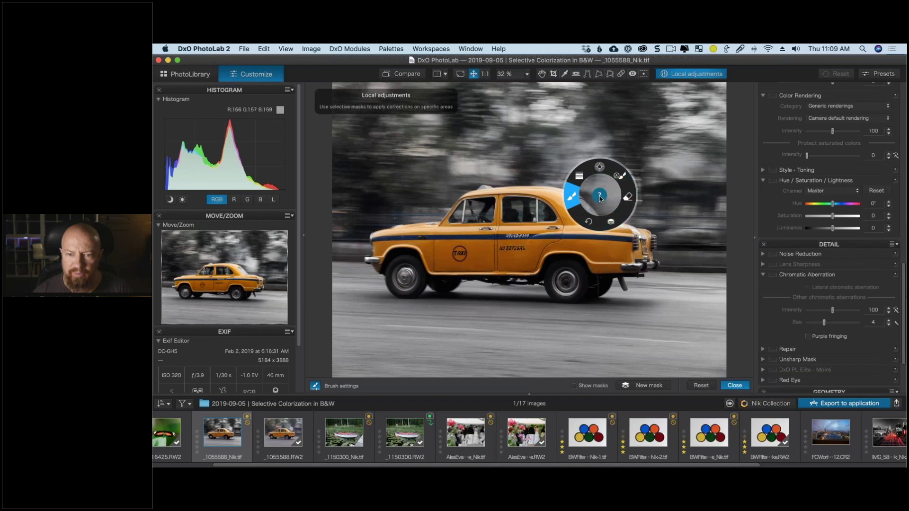
left_click(600, 196)
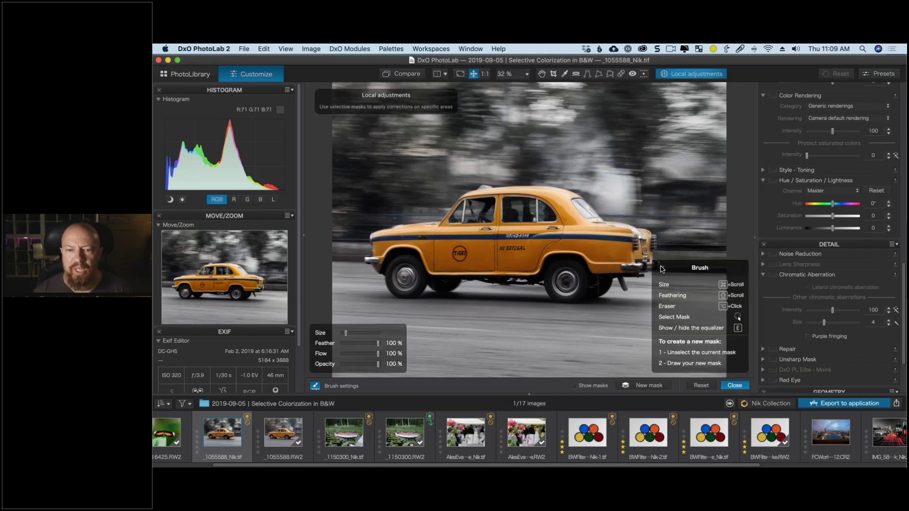
right_click(554, 174)
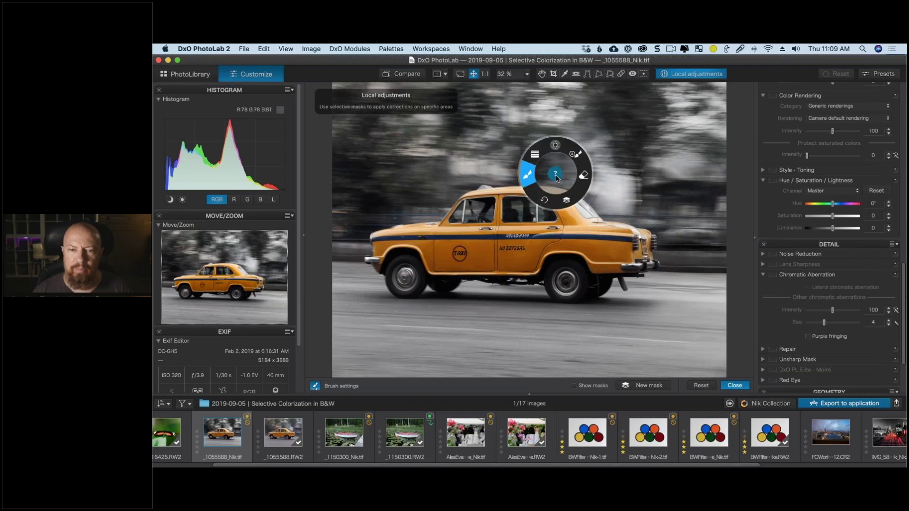
left_click(555, 175)
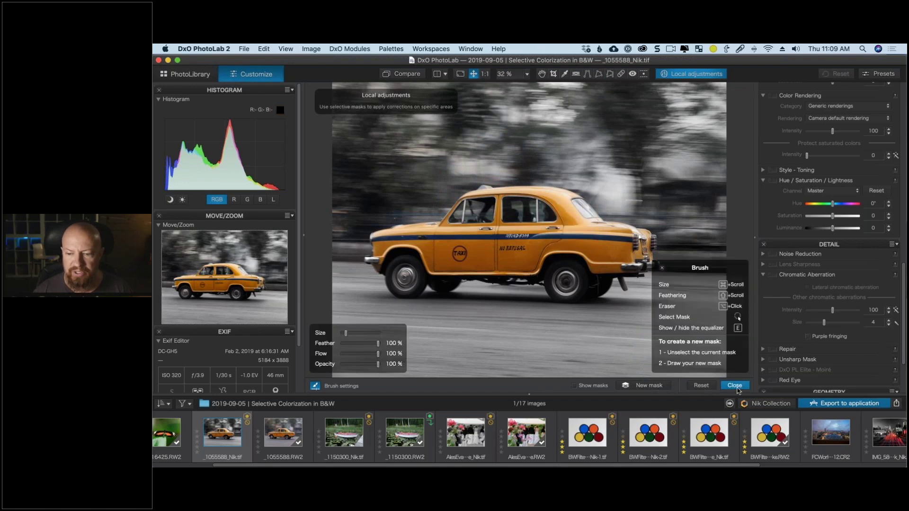
left_click(700, 75)
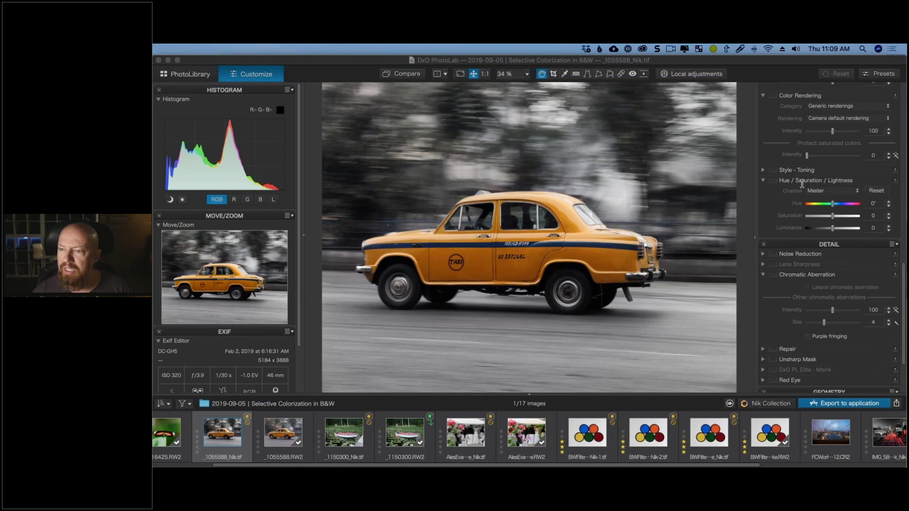
Add a Graduated Filter local adjustment running from the road at the photo's lower edge up to the middle of the taxi
left_click(676, 75)
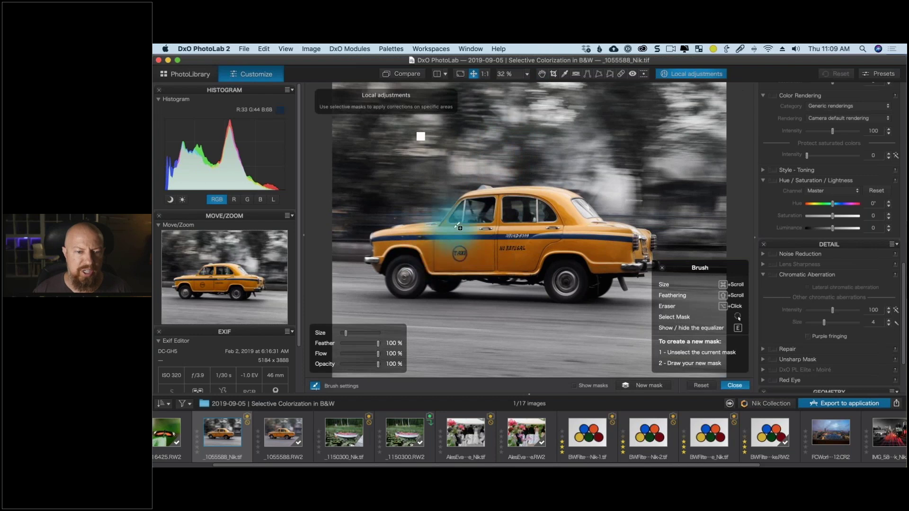
right_click(515, 144)
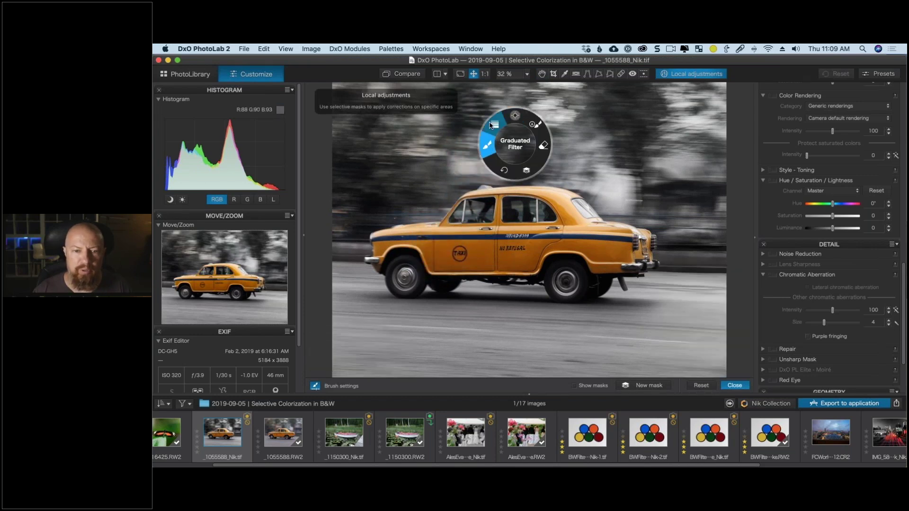
left_click(493, 126)
left_click_drag(520, 370, 519, 219)
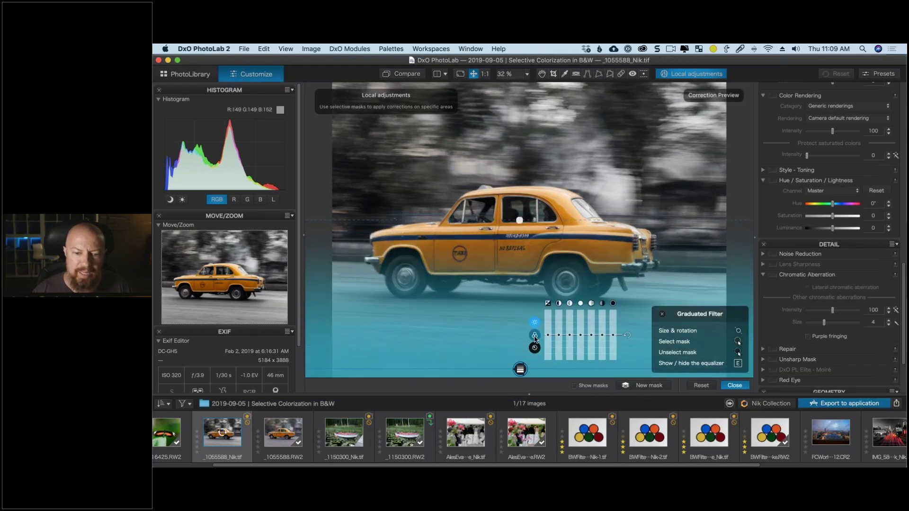
Look through the graduated filter's light, color and detail adjustments, and strongly increase its Blur to soften the road
left_click(534, 337)
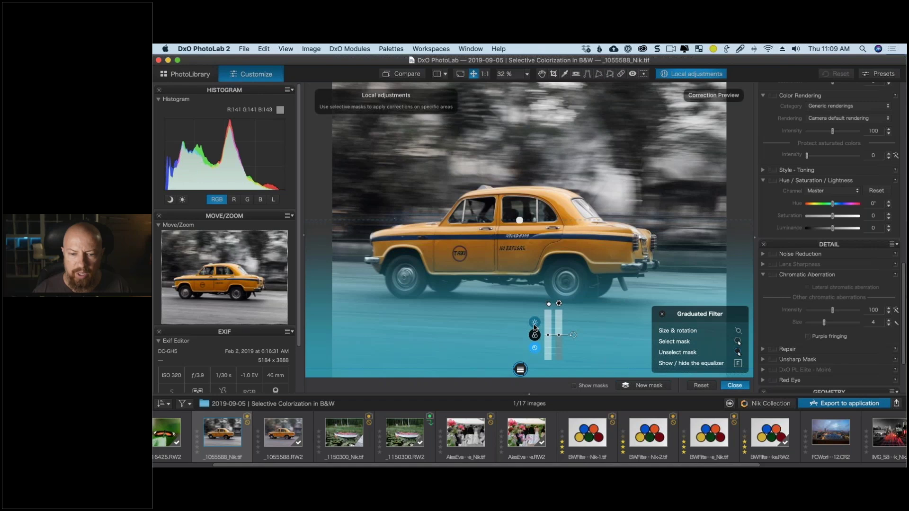
left_click(535, 324)
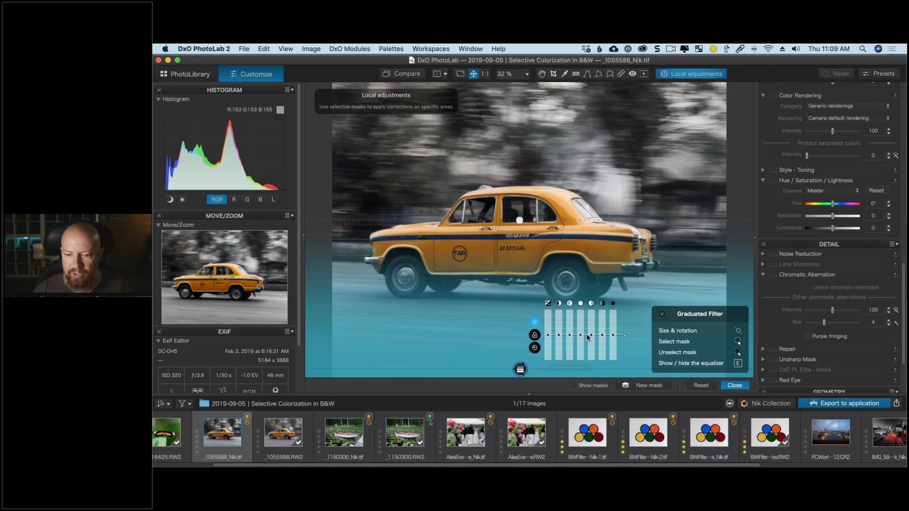
left_click(535, 336)
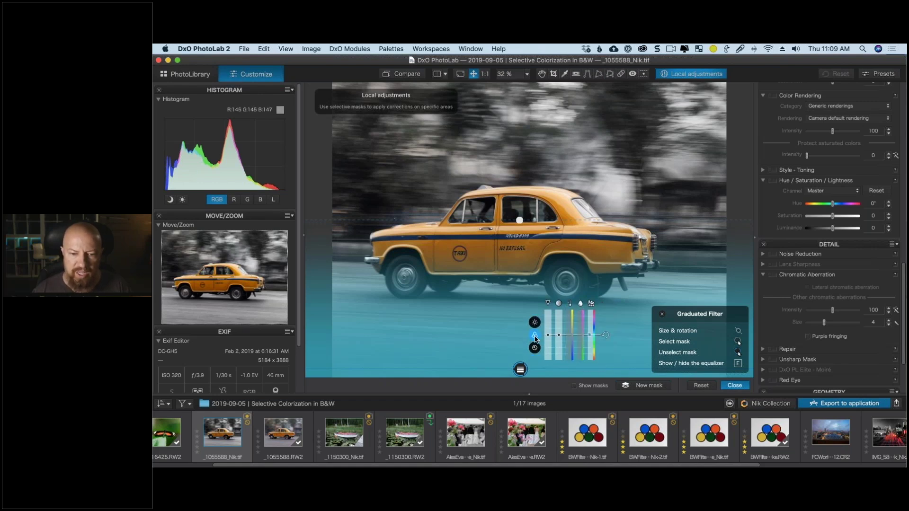
left_click(534, 347)
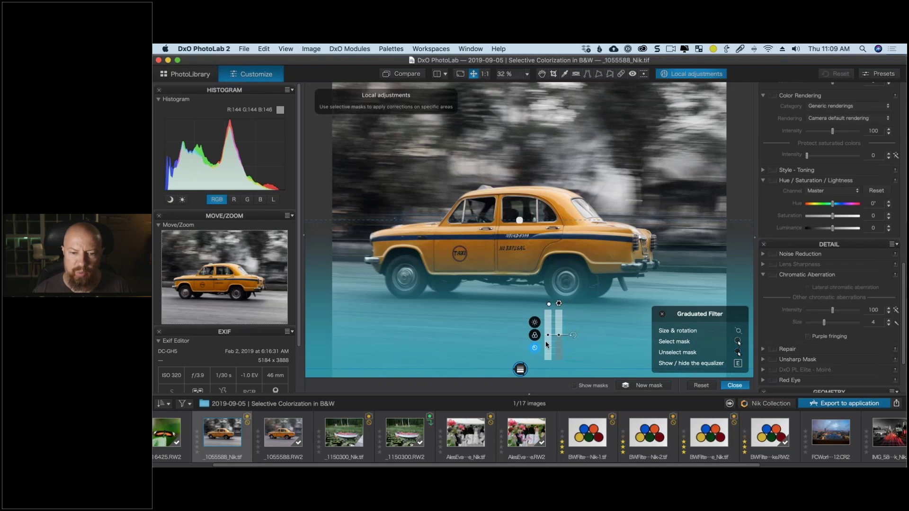
mouse_move(559, 336)
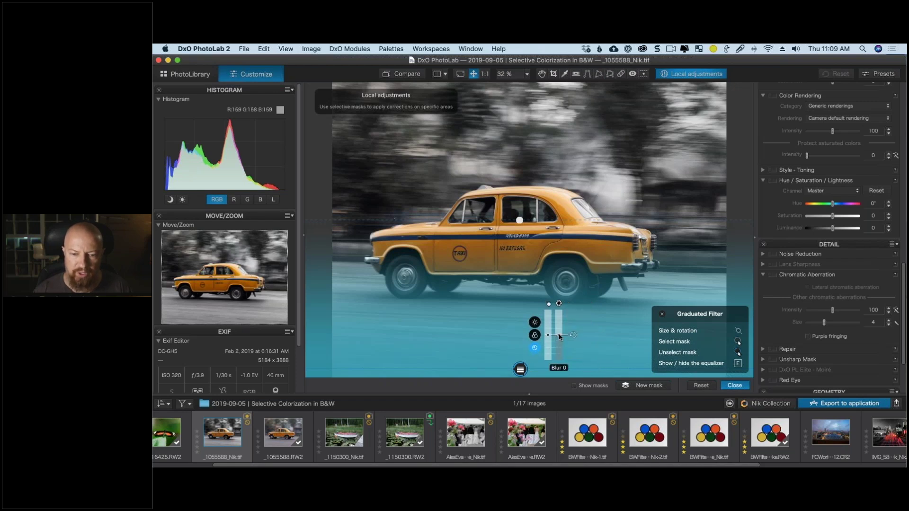
left_click_drag(559, 336, 559, 310)
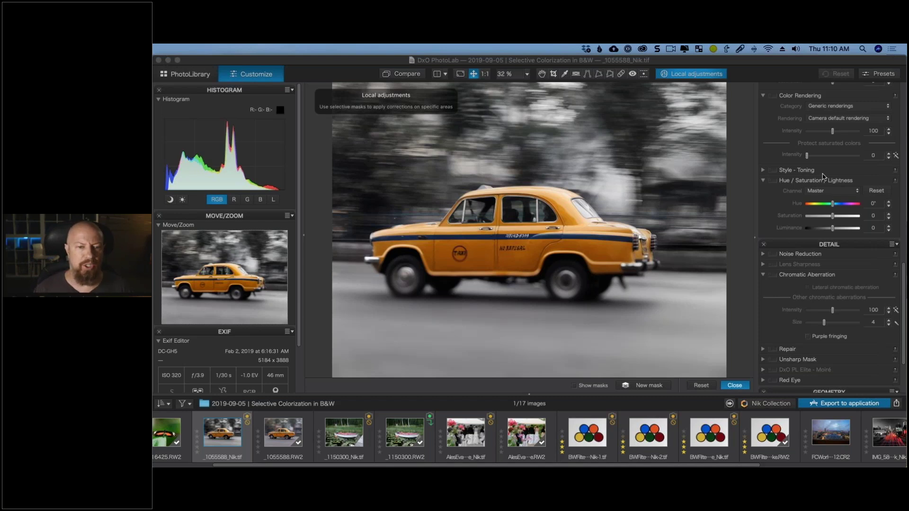
Switch to Chrome, load photojoseph.com in a new window and reposition the window over the photo editor
key("super+Tab")
key("super+Tab")
key("super+Tab")
key("super+Tab")
key("super+Tab")
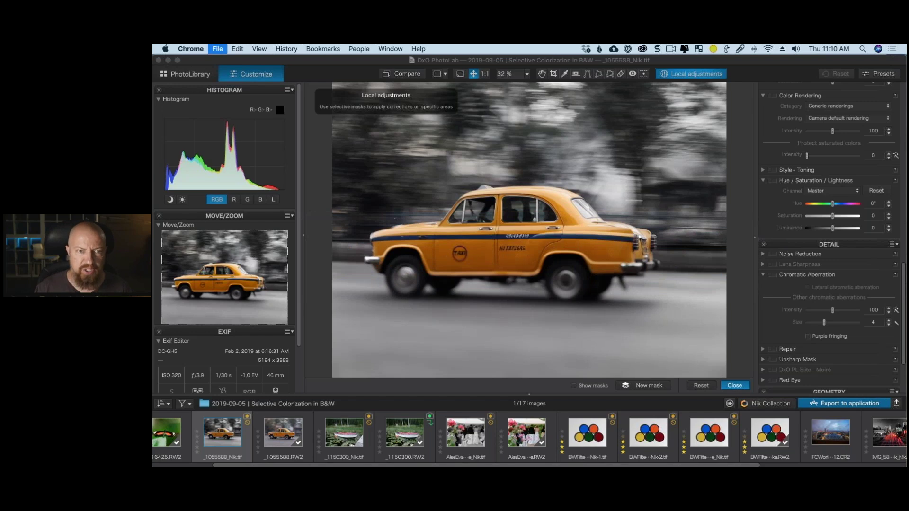
key("super+n")
type("pho")
key("Return")
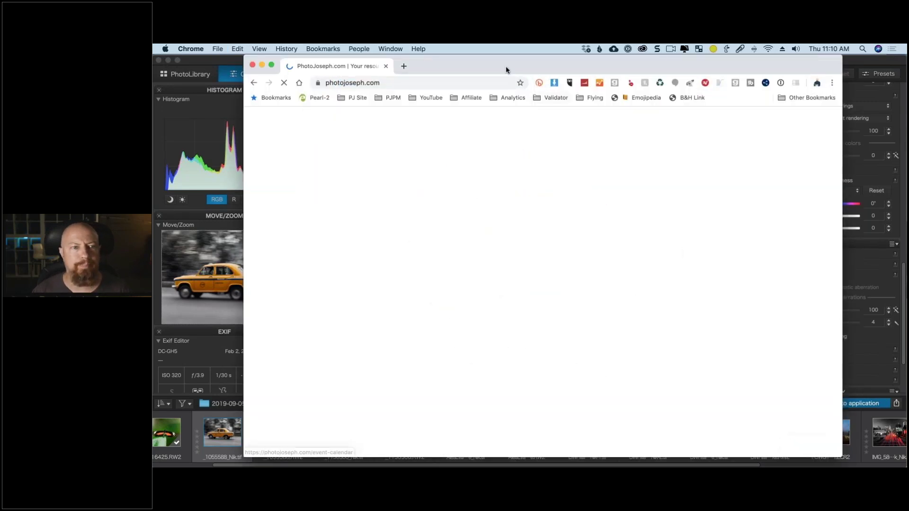
left_click_drag(506, 70, 422, 65)
Filter the site's content by the DxO PhotoLab app and browse the results to the "DxO PhotoLab: U Points" live training
mouse_move(399, 128)
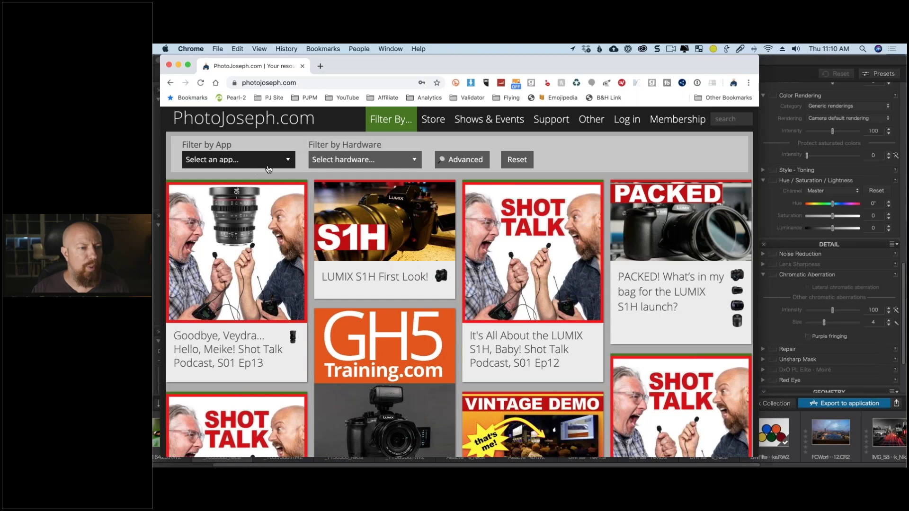
left_click(264, 164)
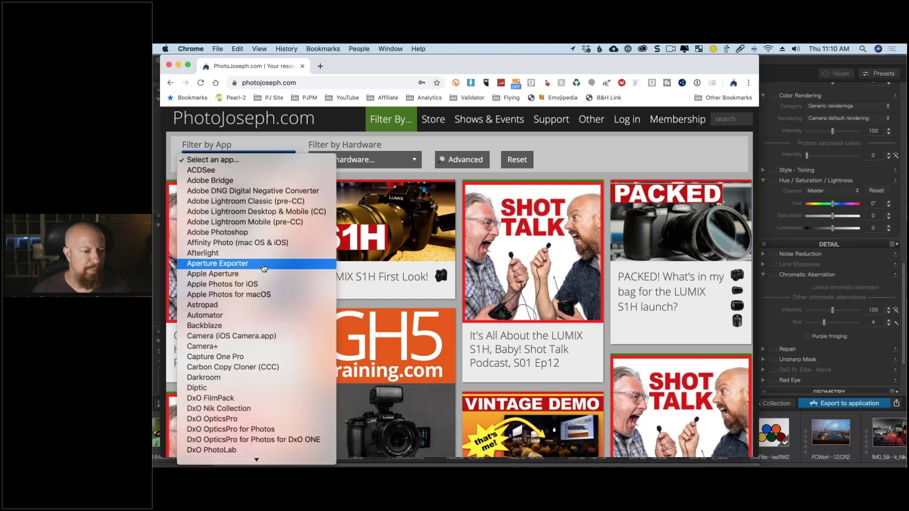
scroll(261, 263, "down", 5)
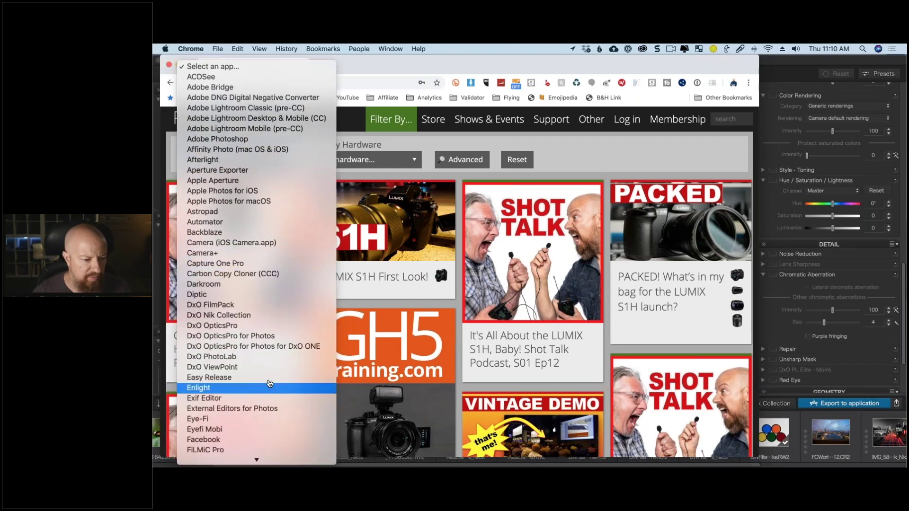
scroll(266, 364, "down", 1)
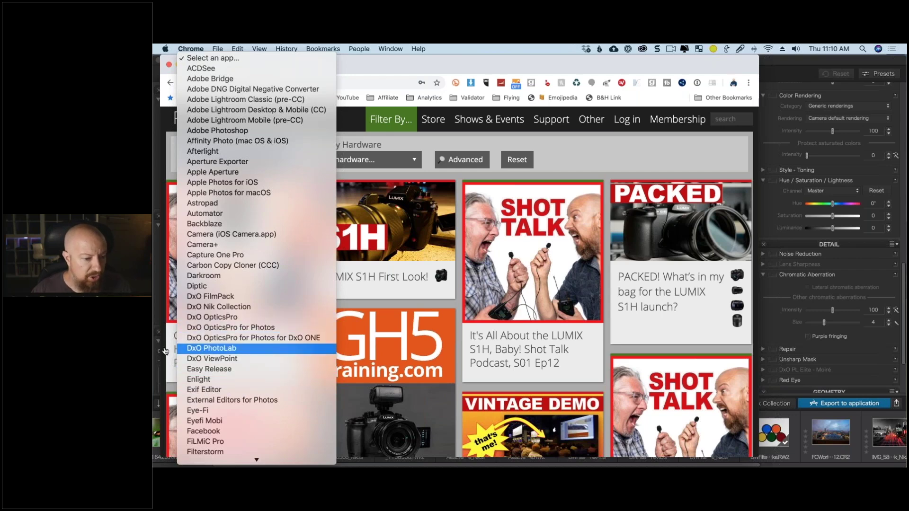
left_click(213, 348)
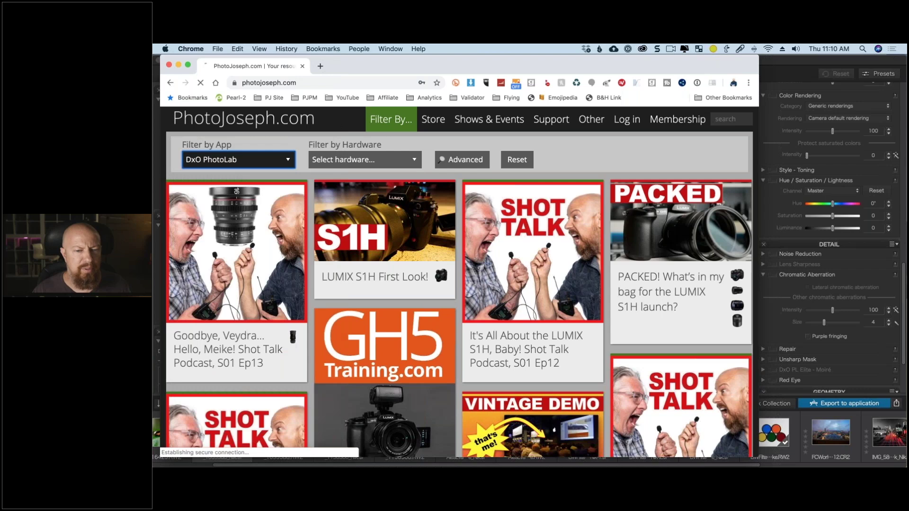
scroll(606, 291, "down", 1)
scroll(606, 294, "down", 5)
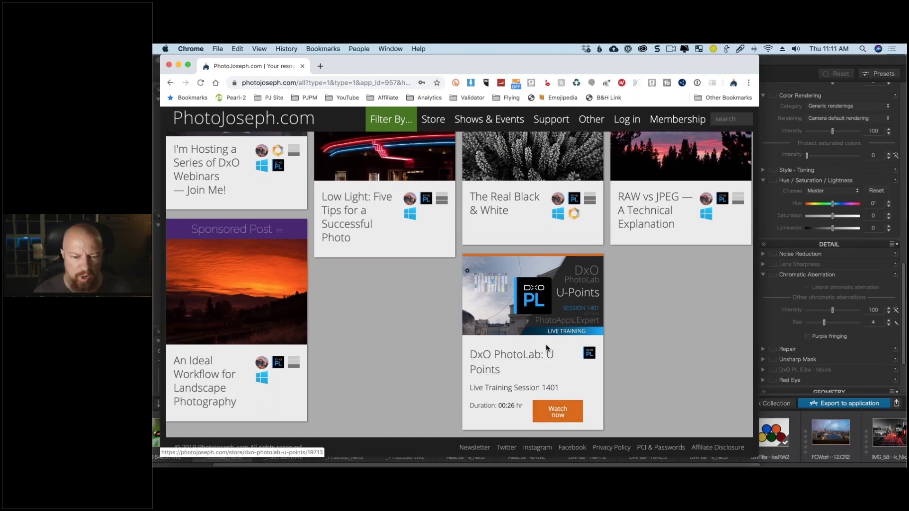
Look over the DxO PhotoLab posts and the U Points live training, ending back at the app filter
scroll(520, 357, "up", 3)
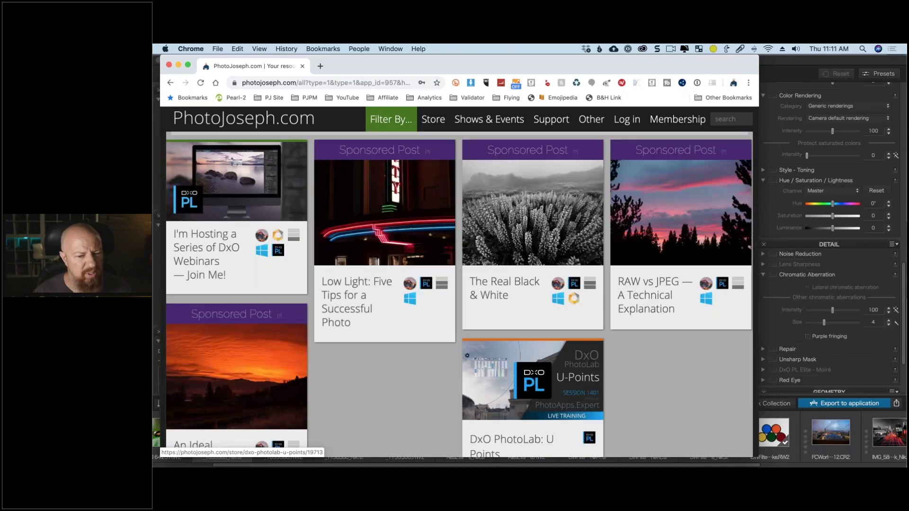
scroll(511, 381, "down", 3)
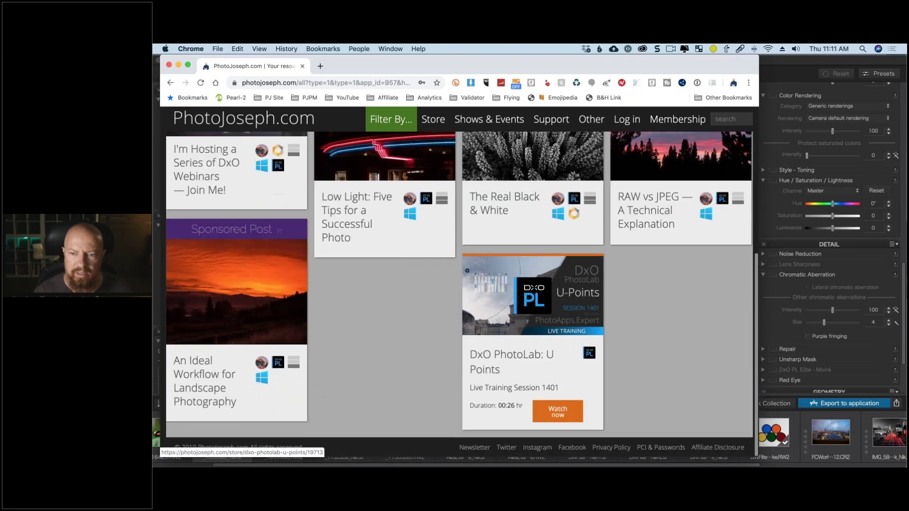
scroll(459, 296, "up", 3)
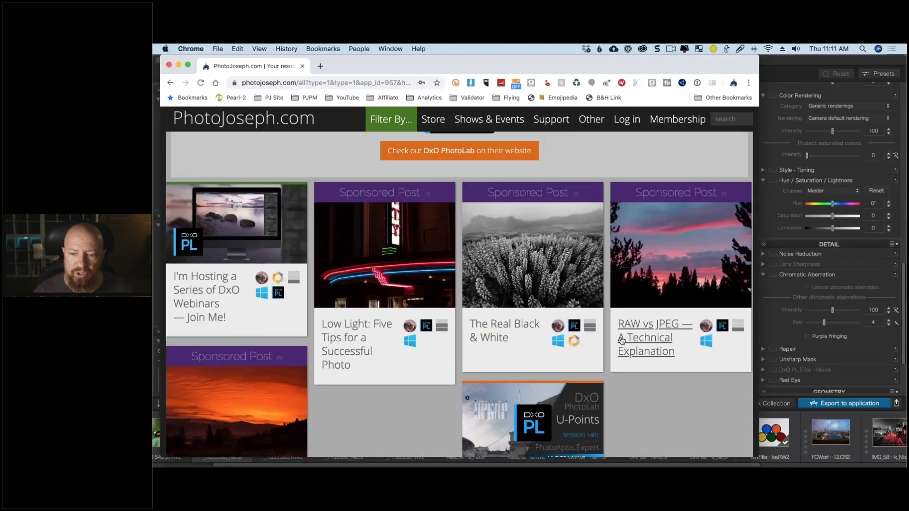
scroll(458, 295, "down", 4)
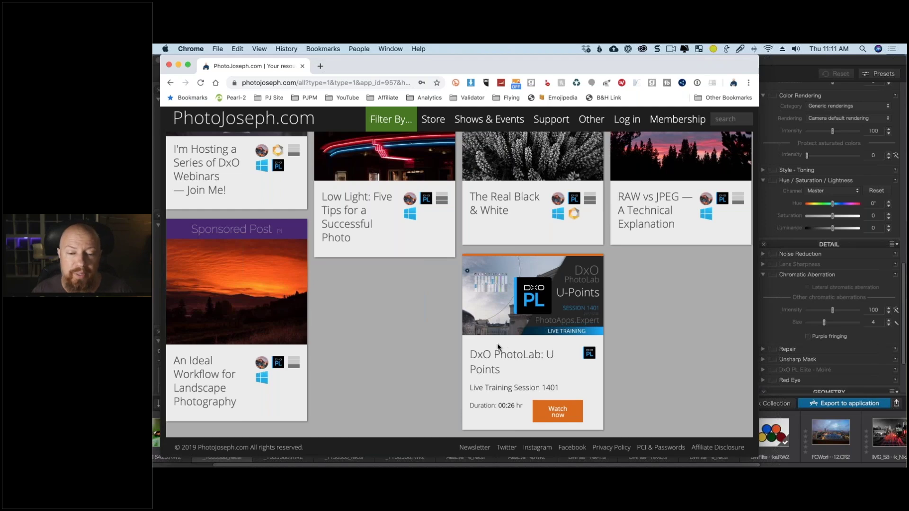
scroll(593, 300, "up", 5)
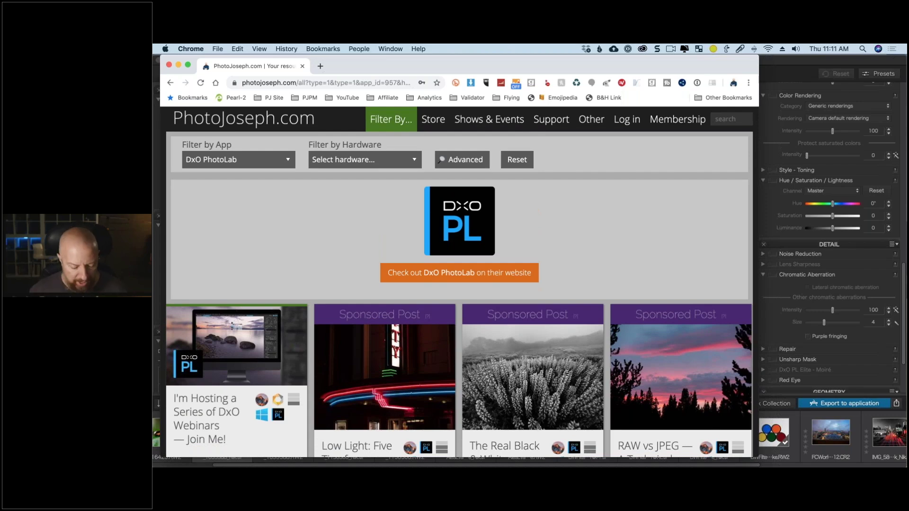
Switch back to DxO PhotoLab and leave the taxi photo's local adjustments for the PhotoLibrary view
key("super+Tab")
key("super+Tab")
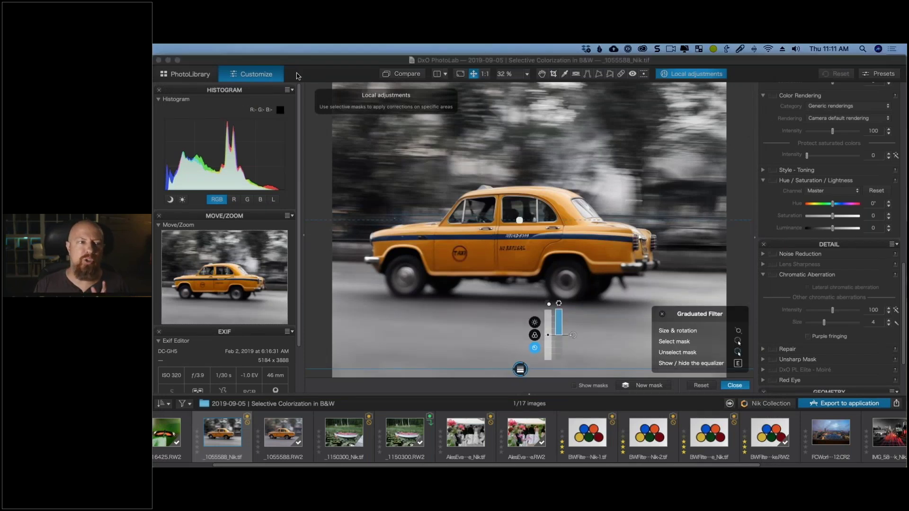
left_click(202, 76)
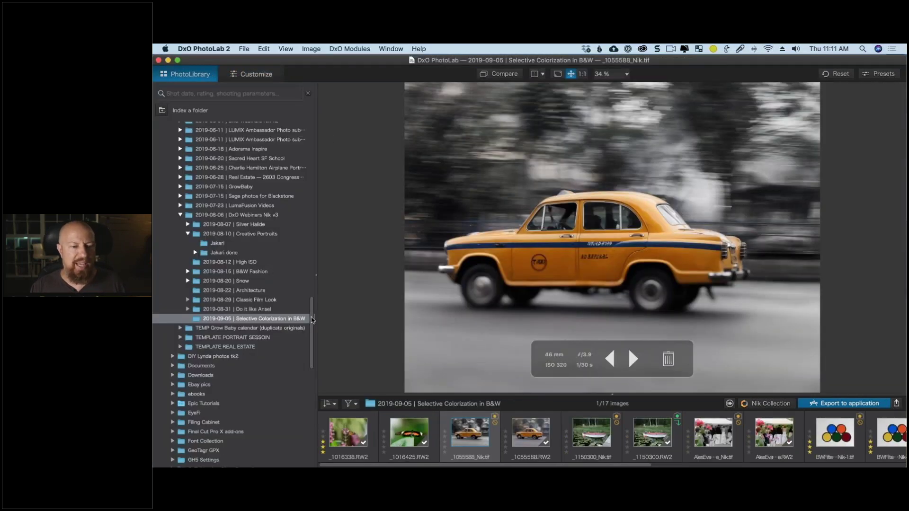
Open the "2019-08-29 | Classic Film Look" folder in DxO Webinars Nik v3 and dismiss the DxO Optics Modules download window
mouse_move(312, 320)
left_mouse_down()
mouse_move(307, 156)
mouse_move(312, 317)
left_mouse_up()
scroll(313, 317, "down", 15)
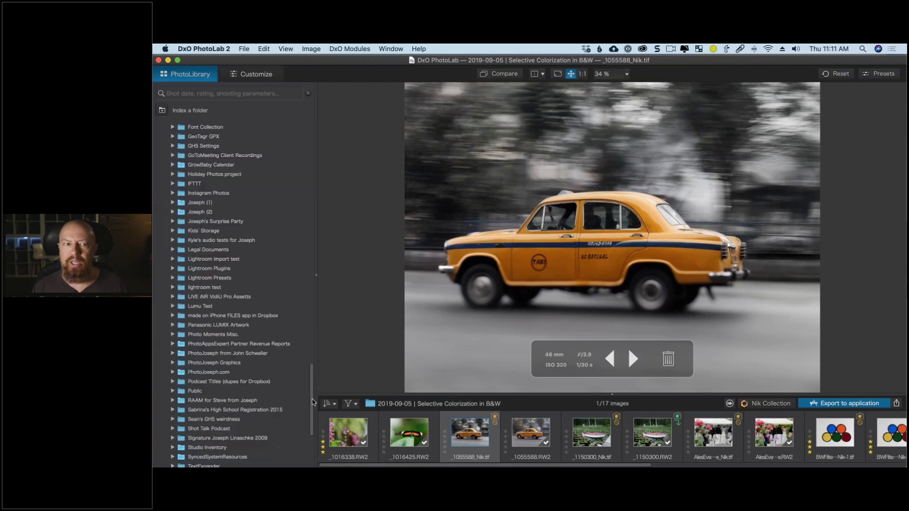
scroll(310, 354, "up", 15)
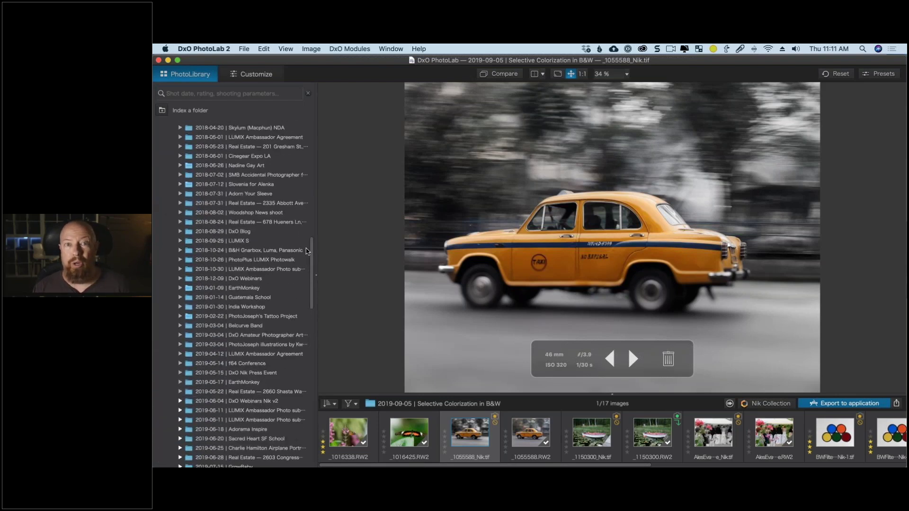
scroll(306, 300, "down", 5)
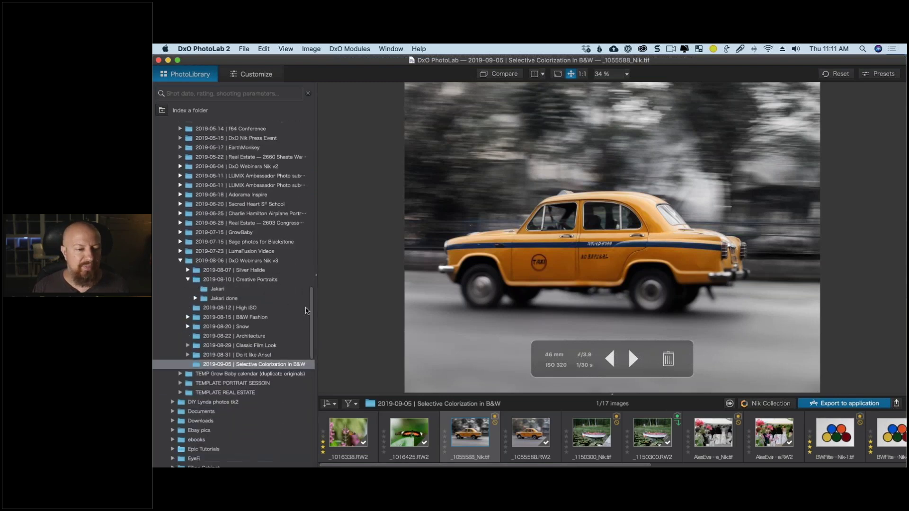
left_click(239, 344)
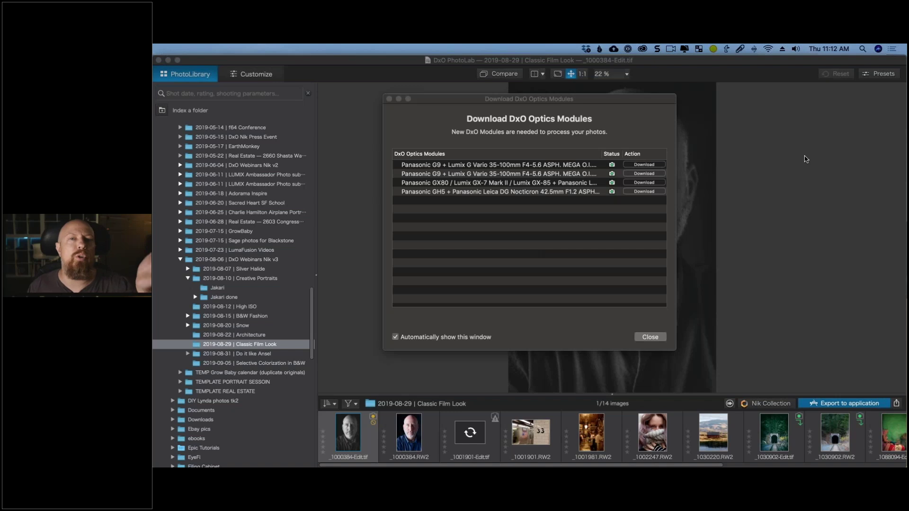
left_click(389, 100)
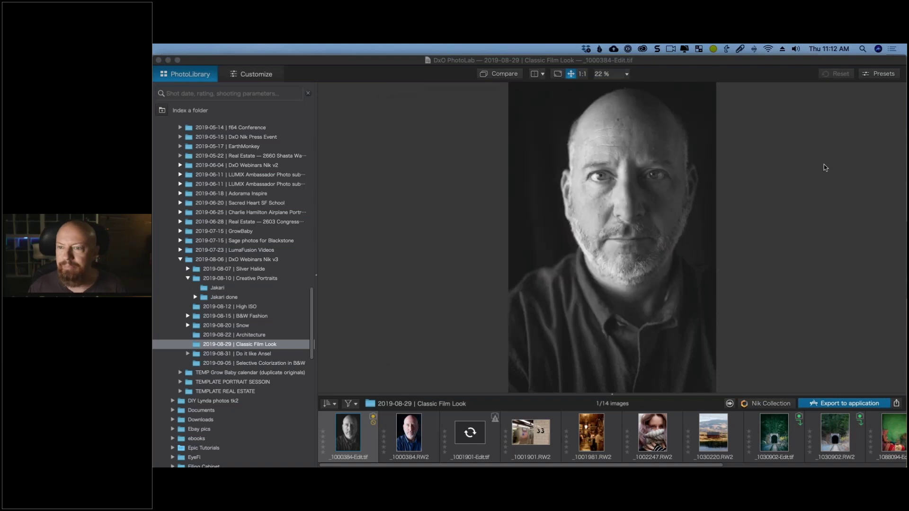